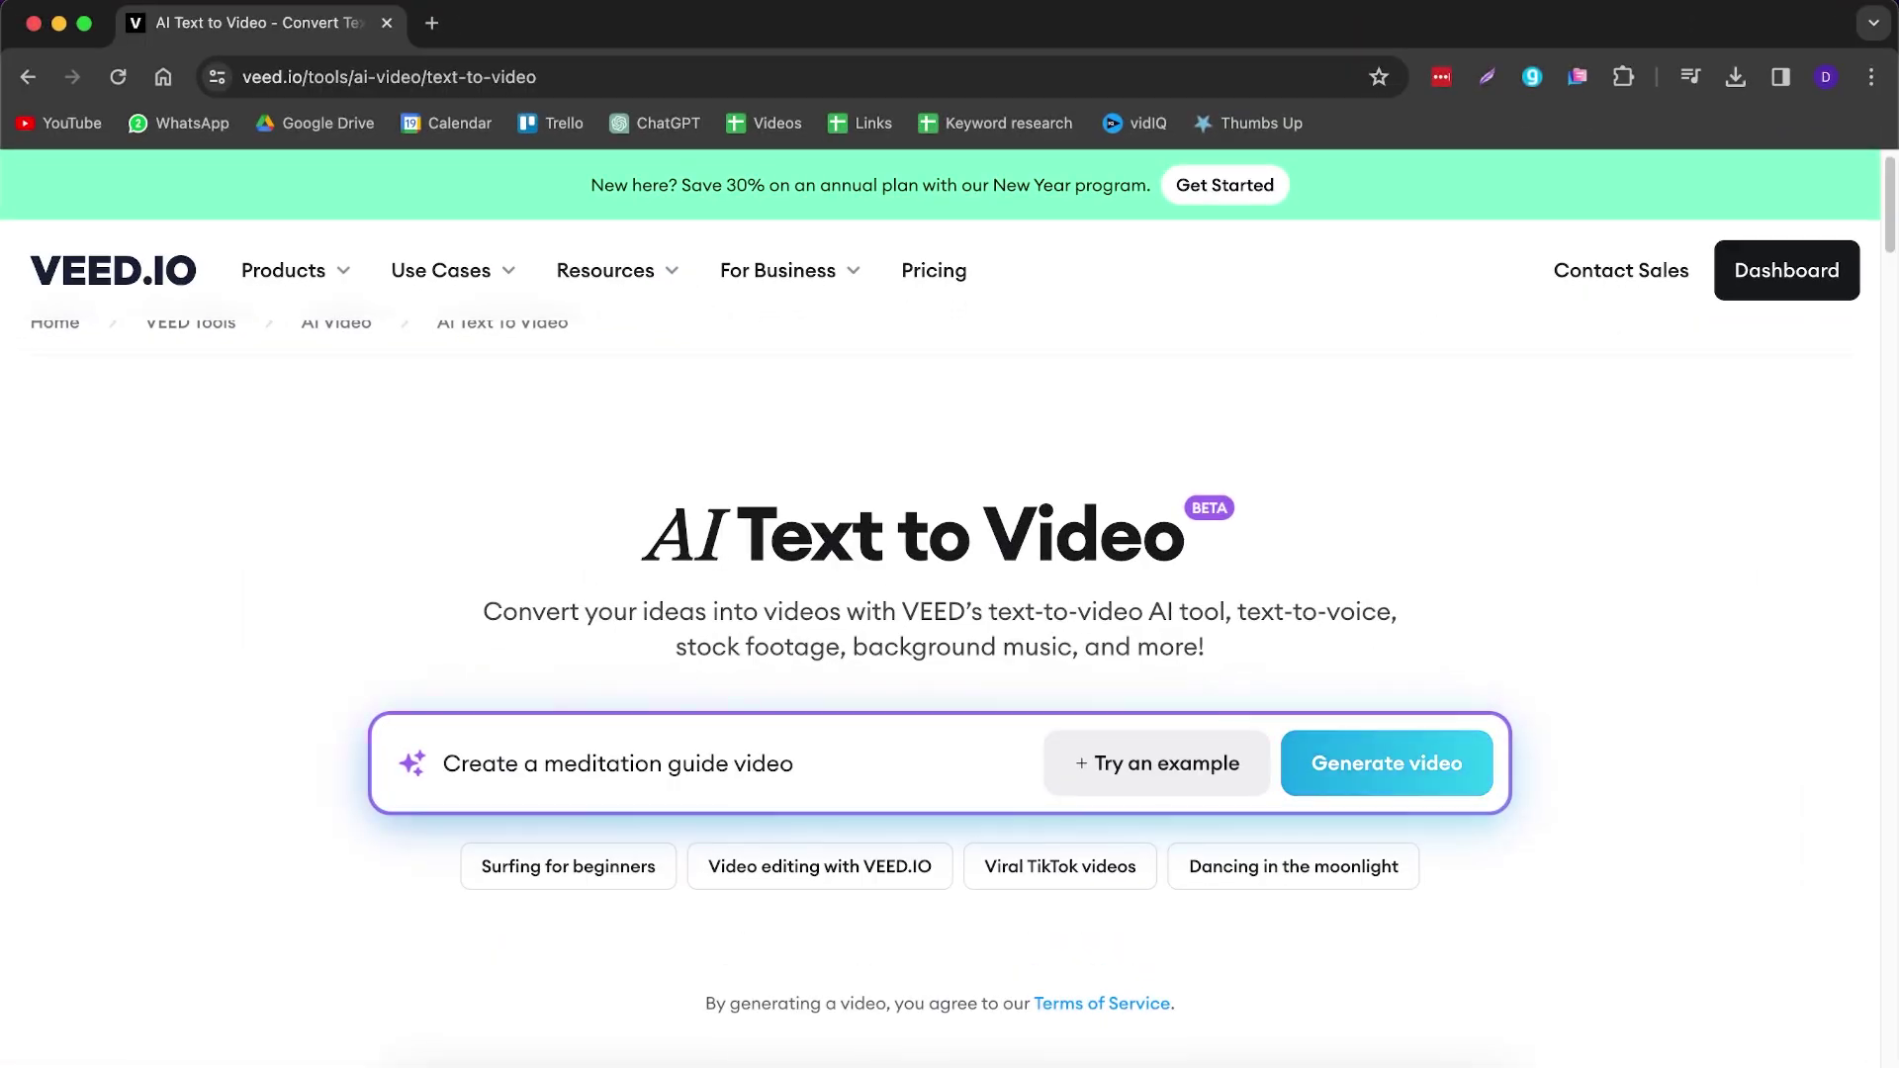
- Generate a video from the "Create a meditation guide video" prompt and play it back in the editor
click(1387, 763)
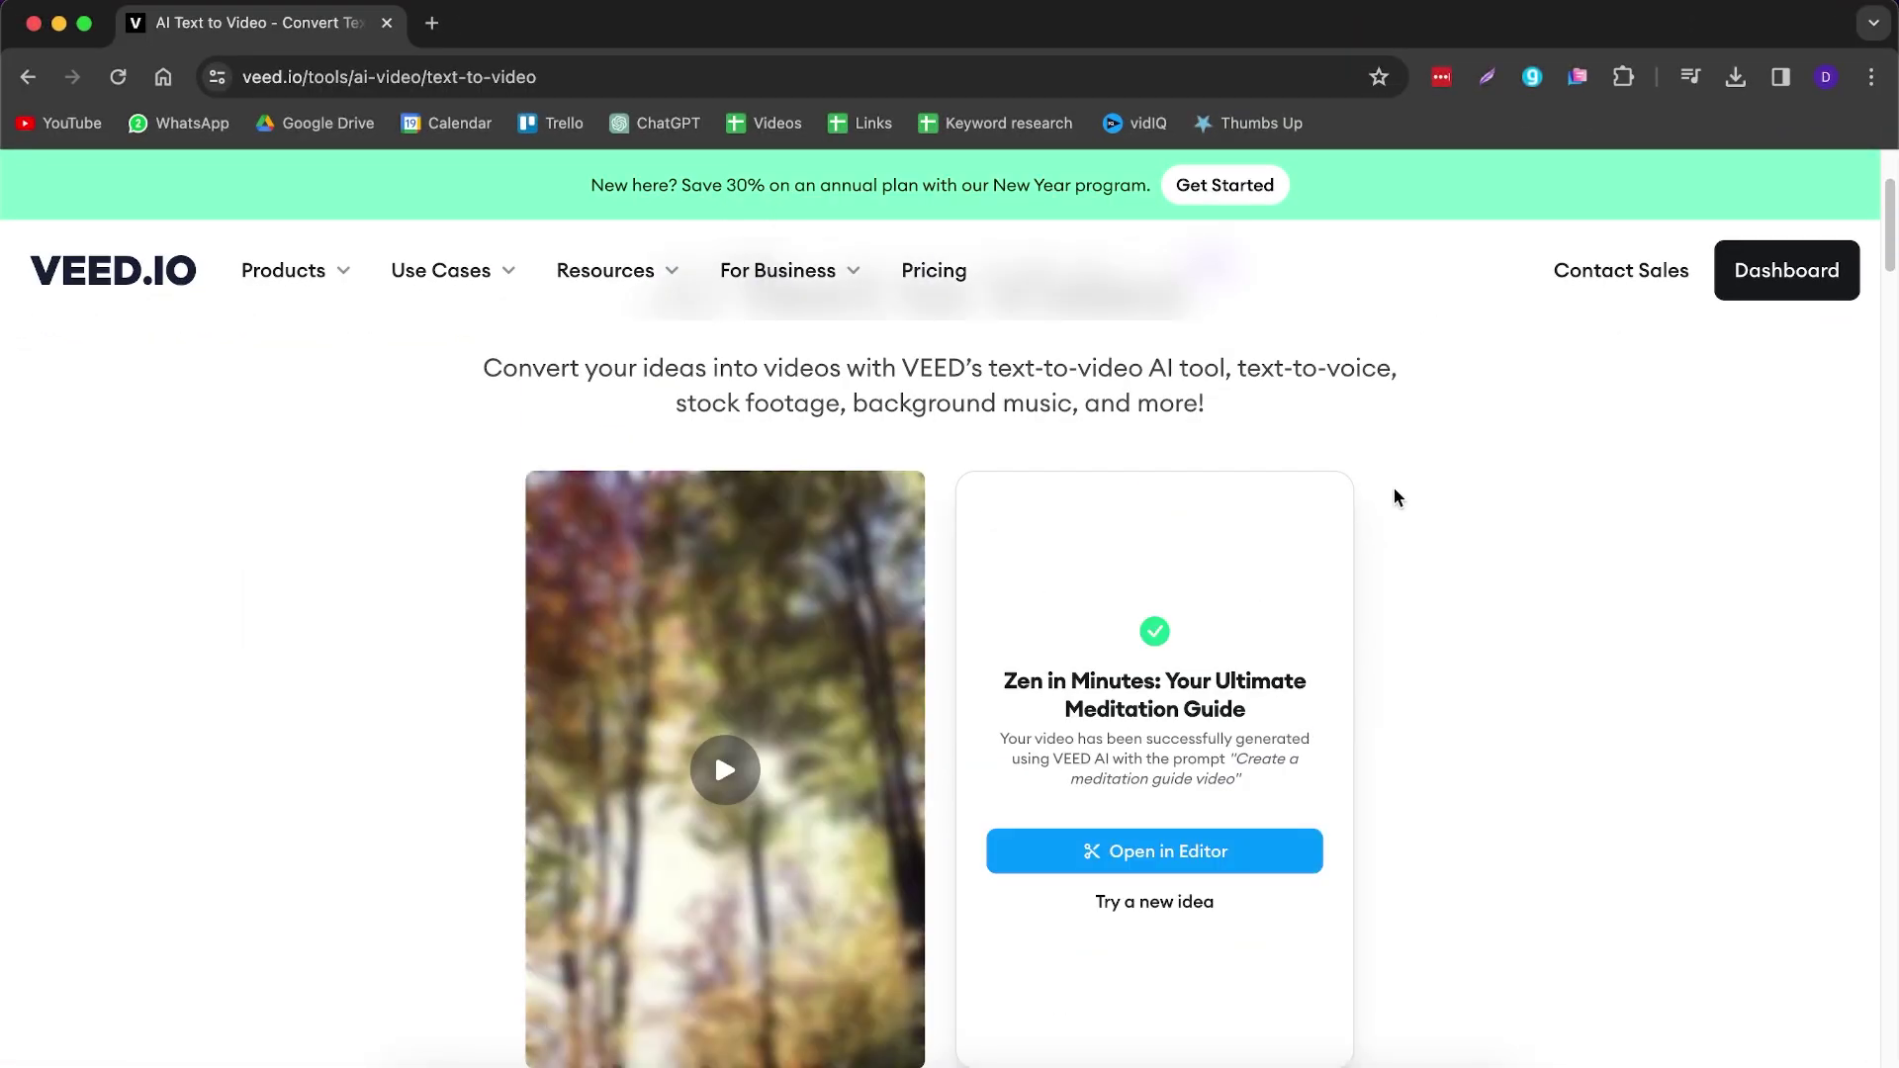
click(1133, 851)
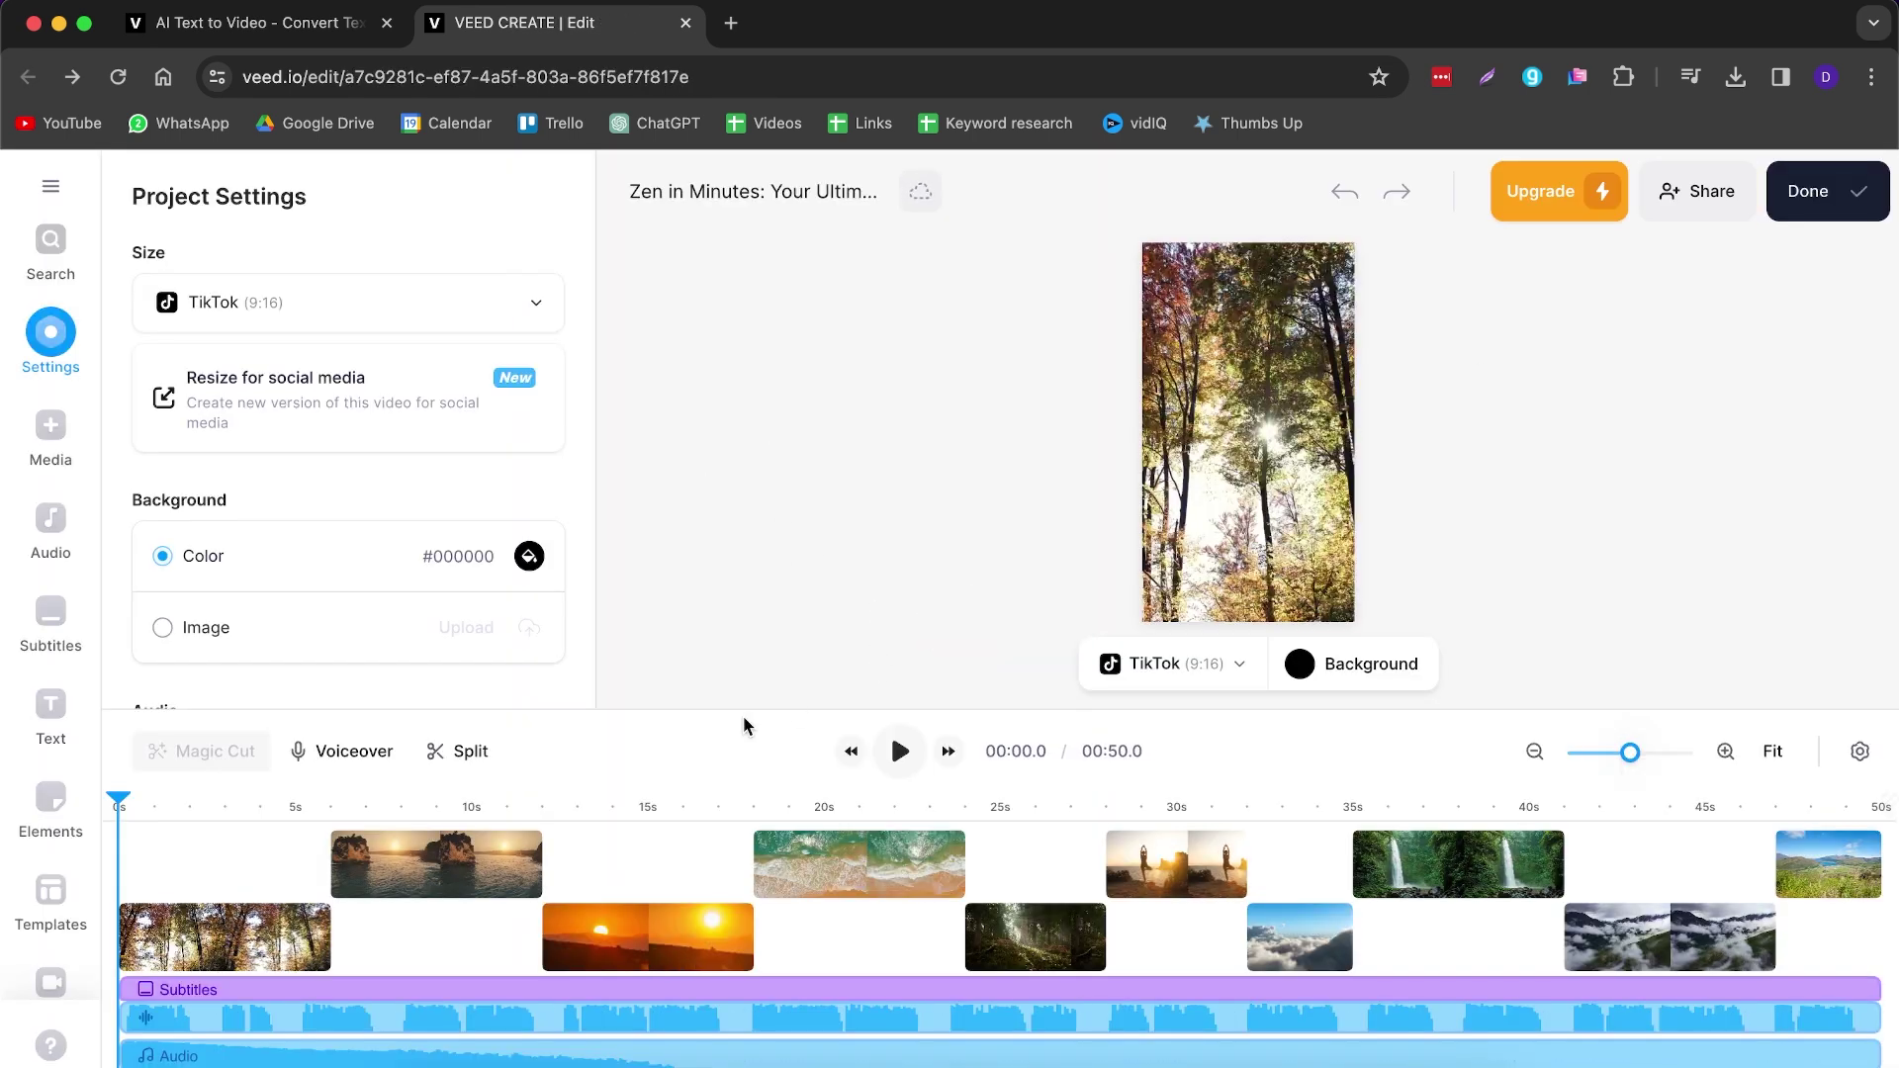
key(space)
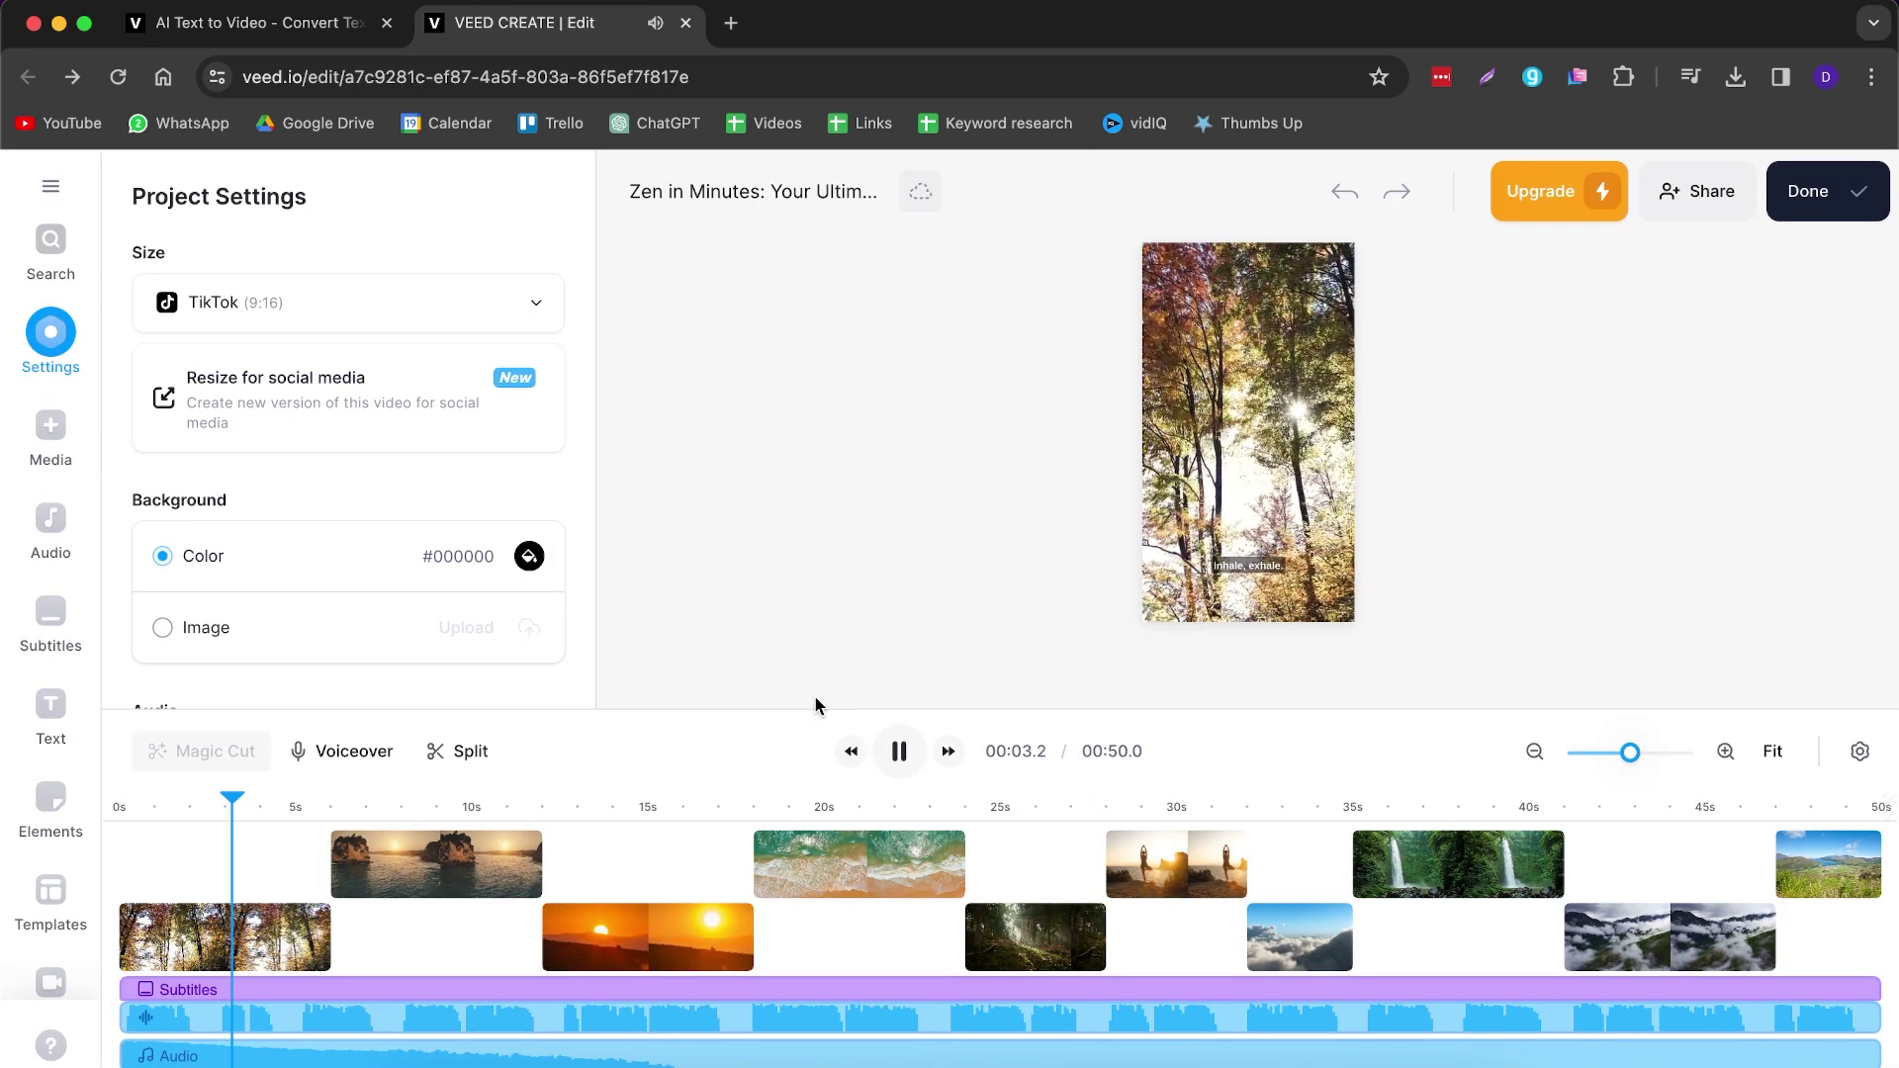
key(space)
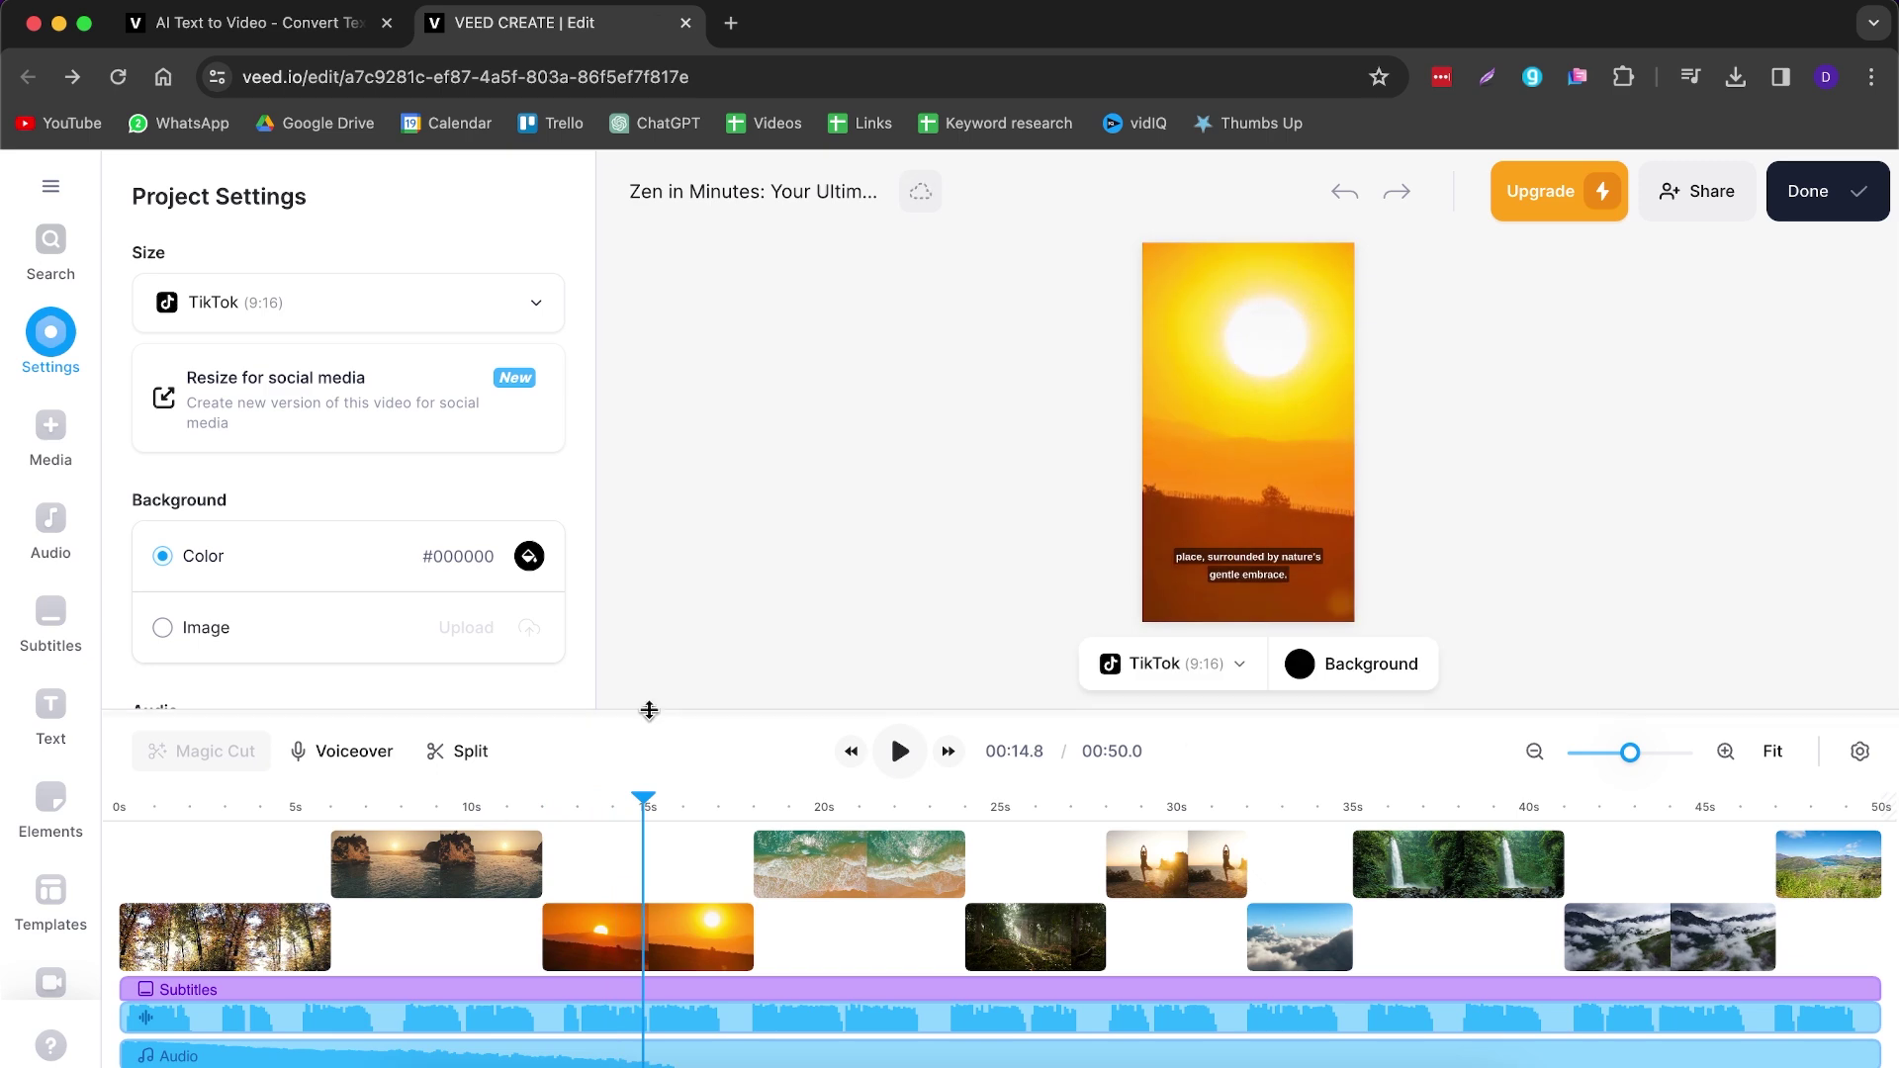
- Open the style presets for the generated video's subtitles
click(412, 990)
click(678, 206)
click(1459, 497)
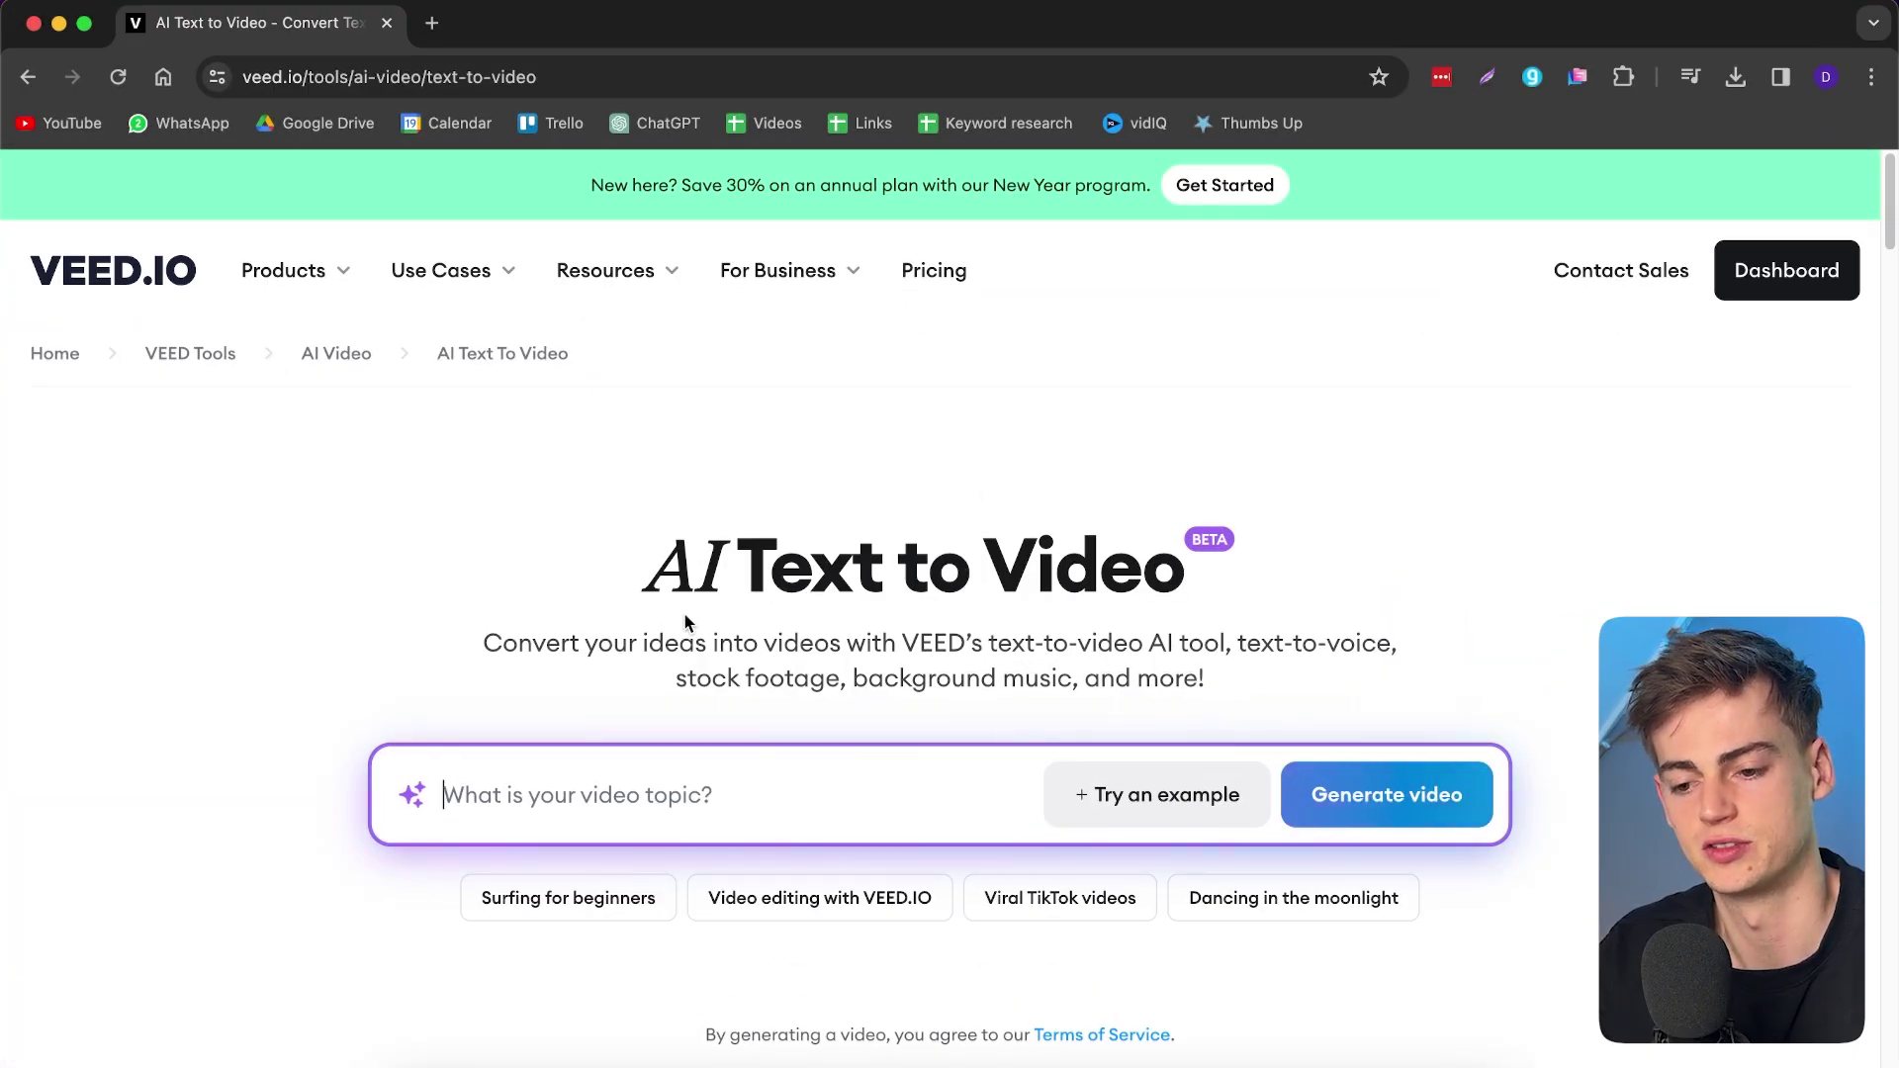
- Generate a video on the topic "Create a meditation guide video" and open it in the editor
scroll(689, 620, down, 1)
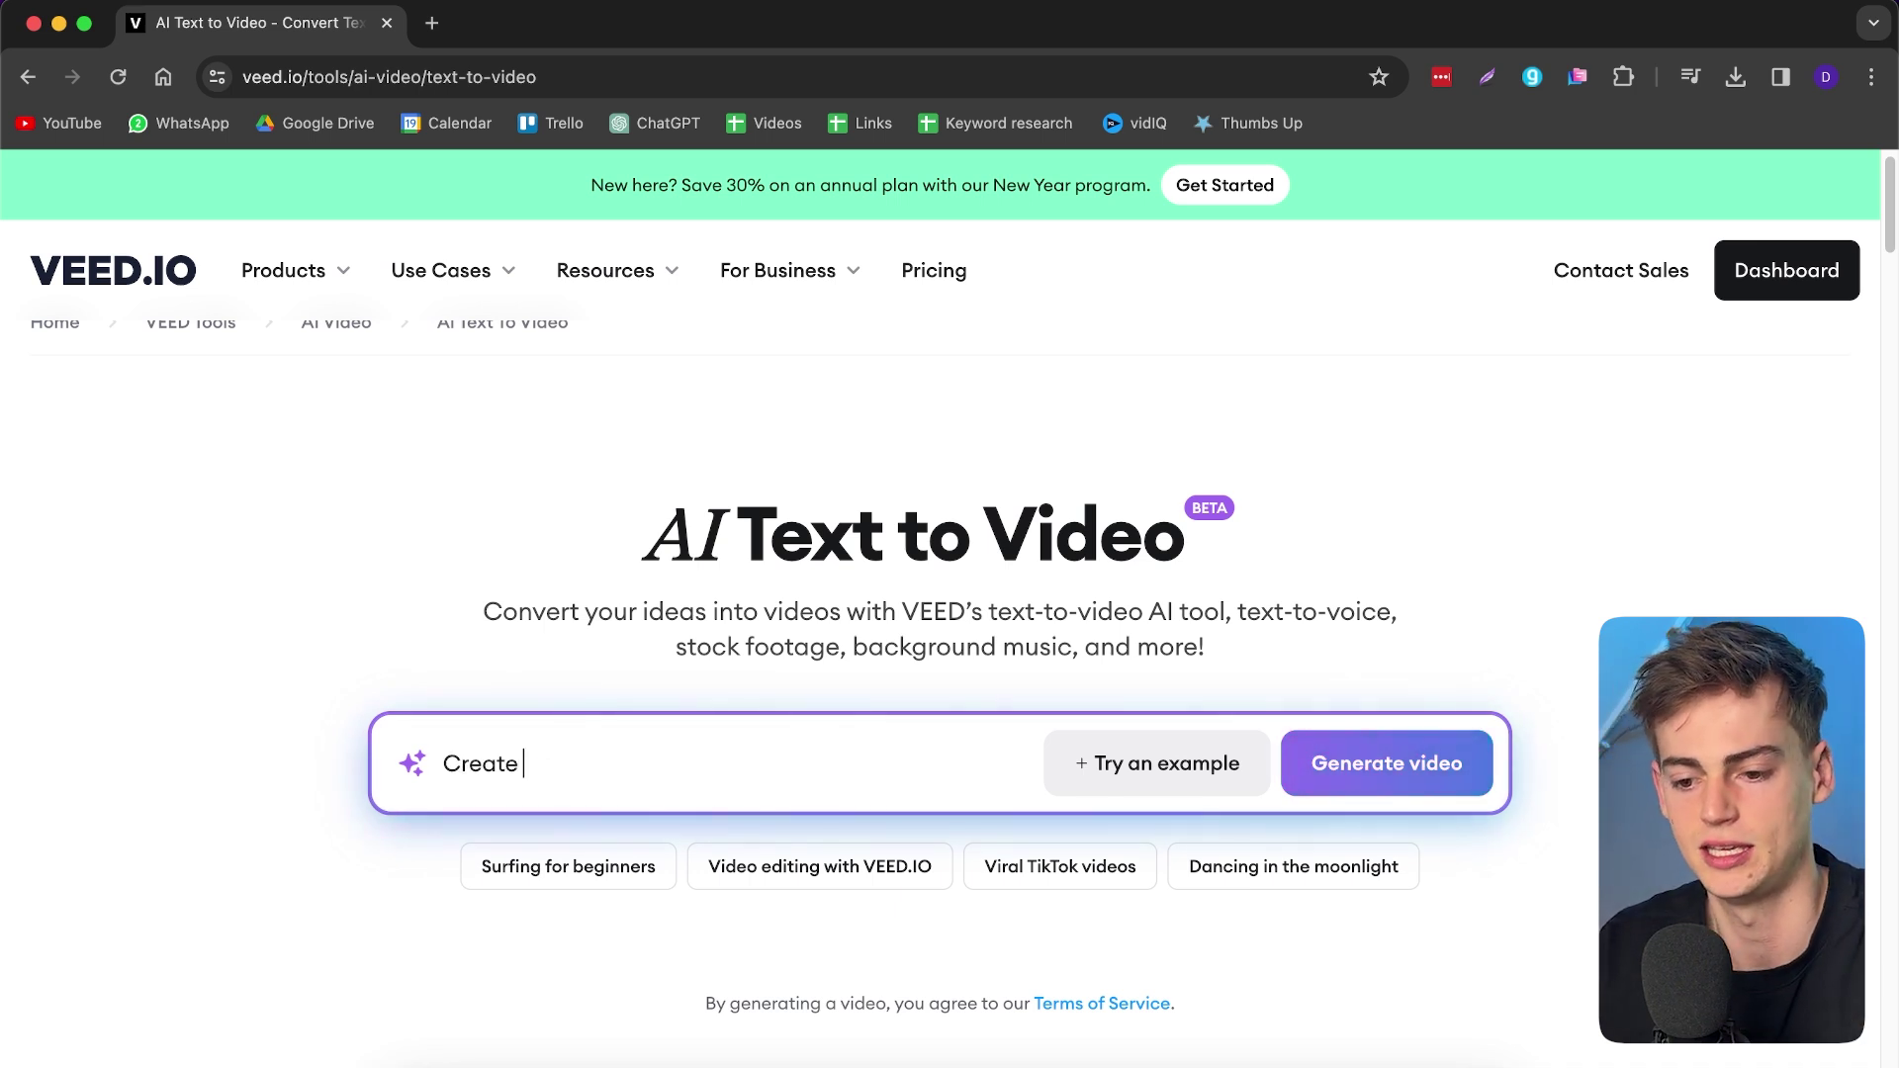
text(ion guide video)
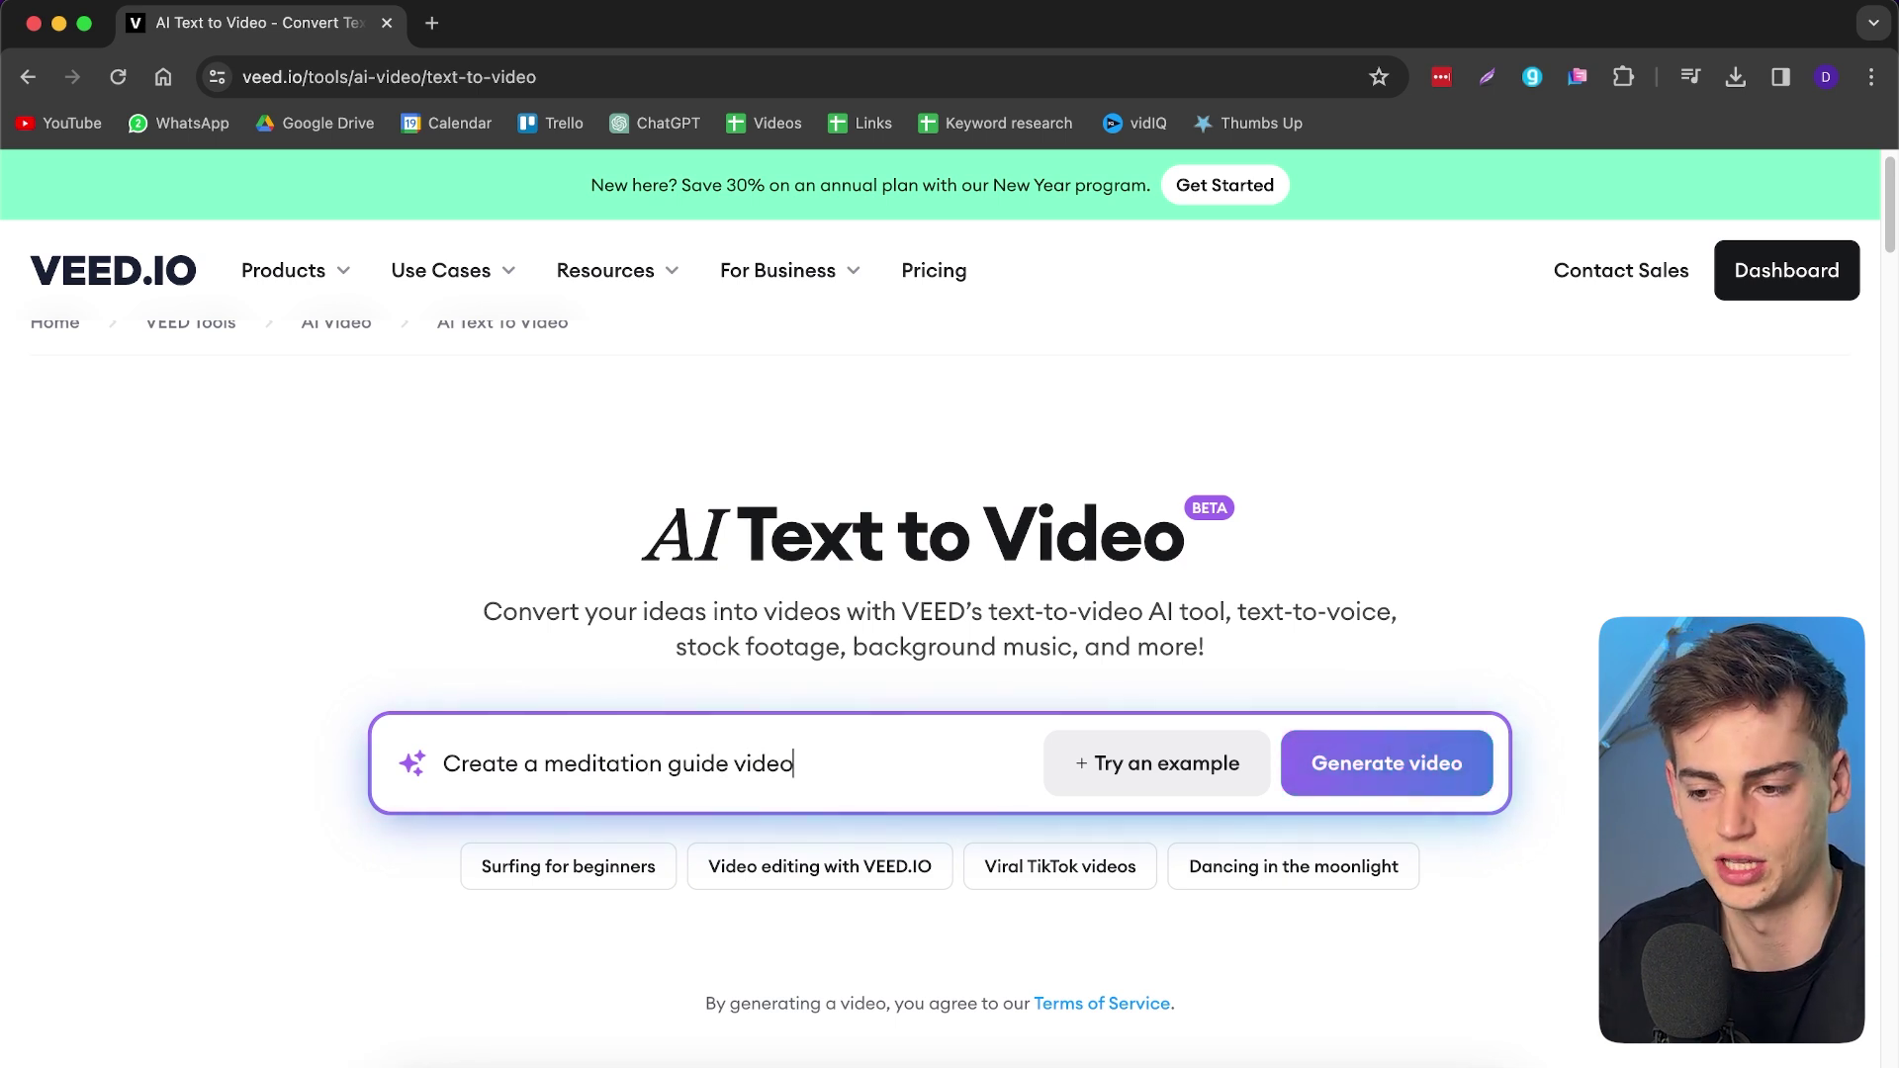
click(1326, 752)
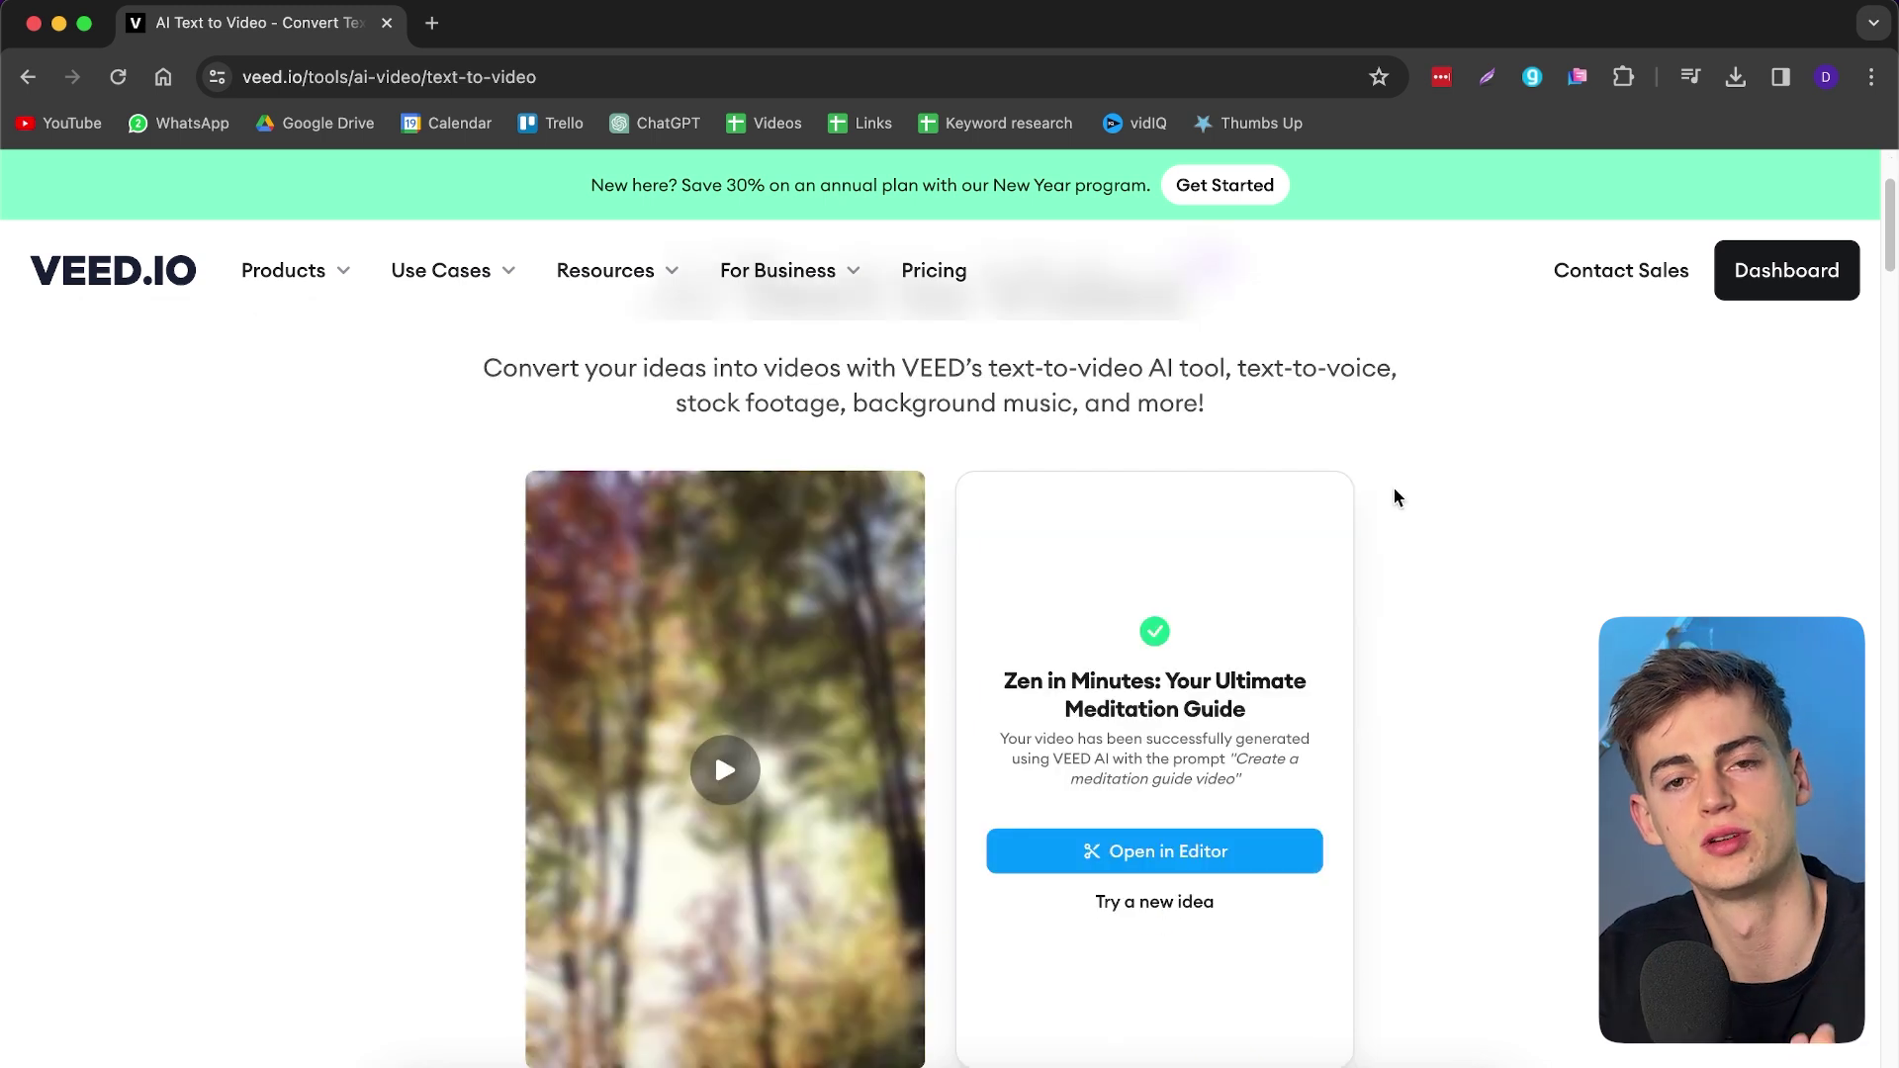
click(1127, 848)
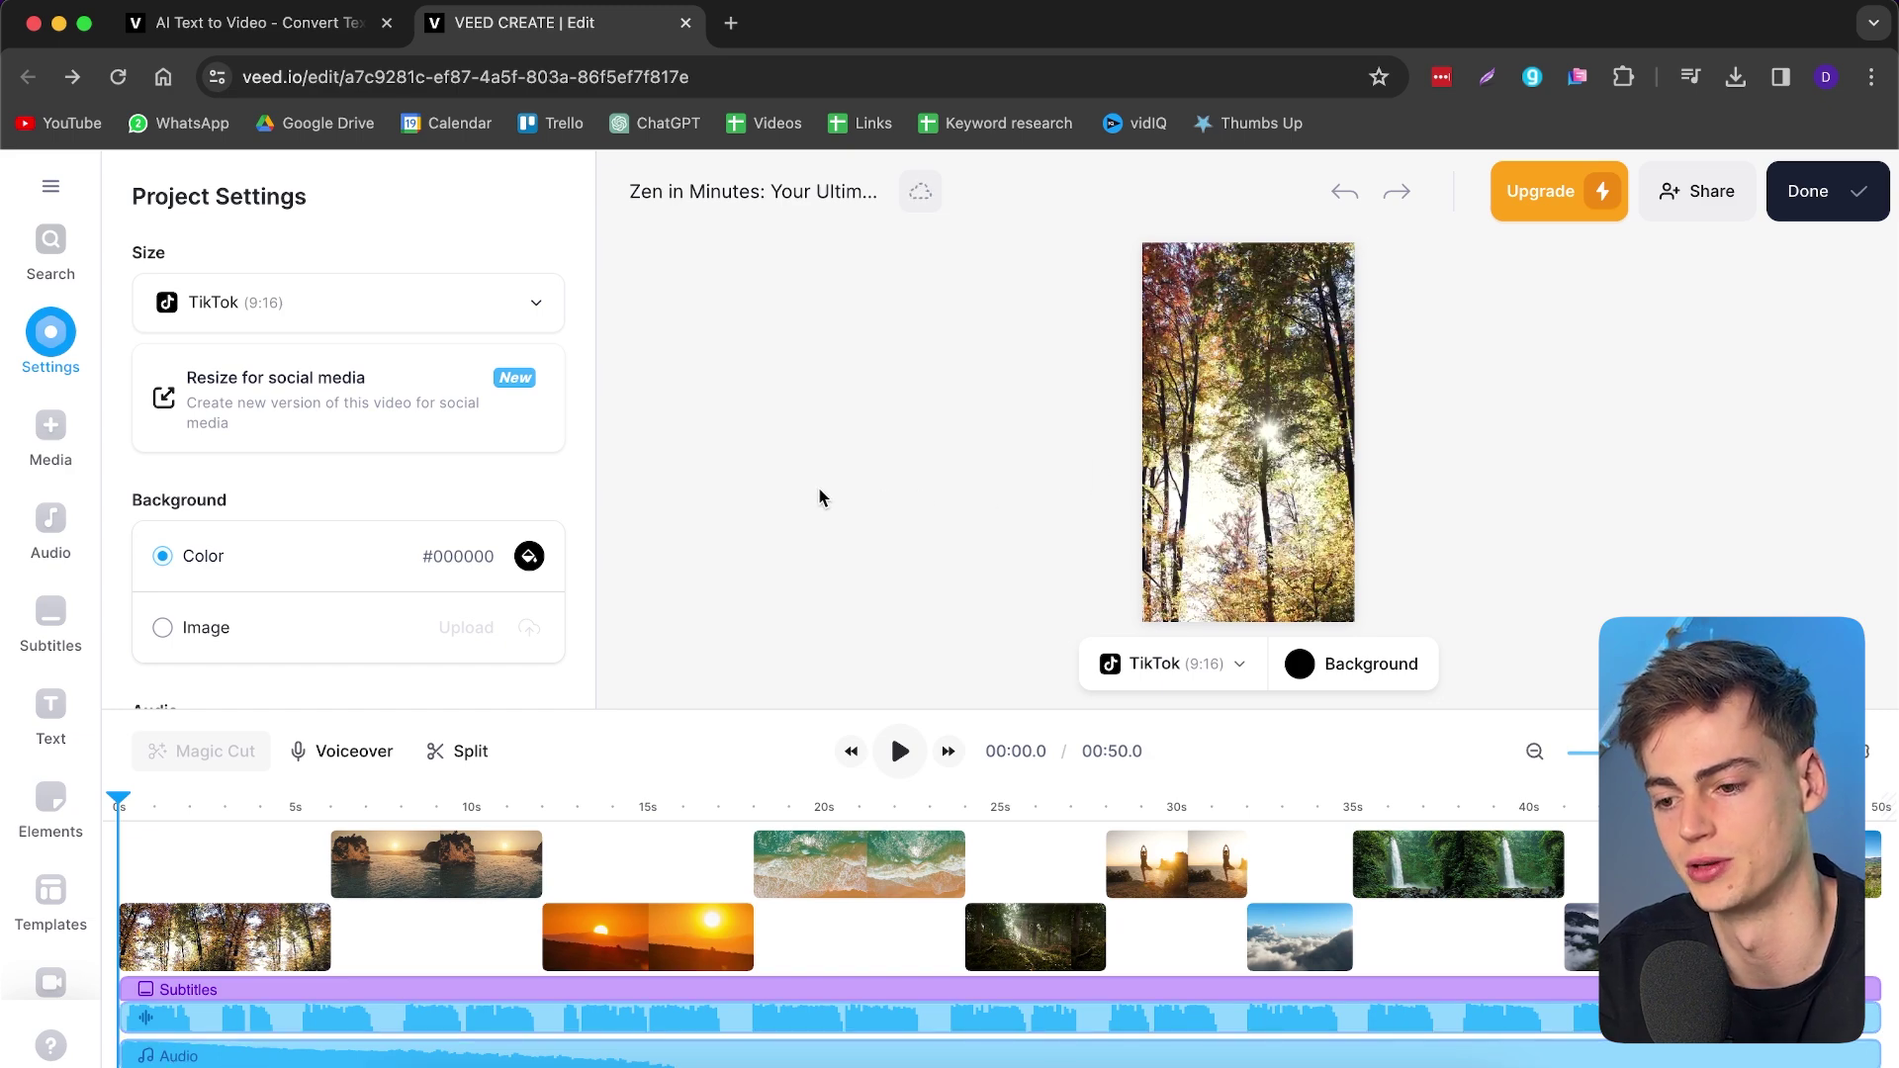
- Play back the generated video and apply the Silky preset style to its subtitles
key(space)
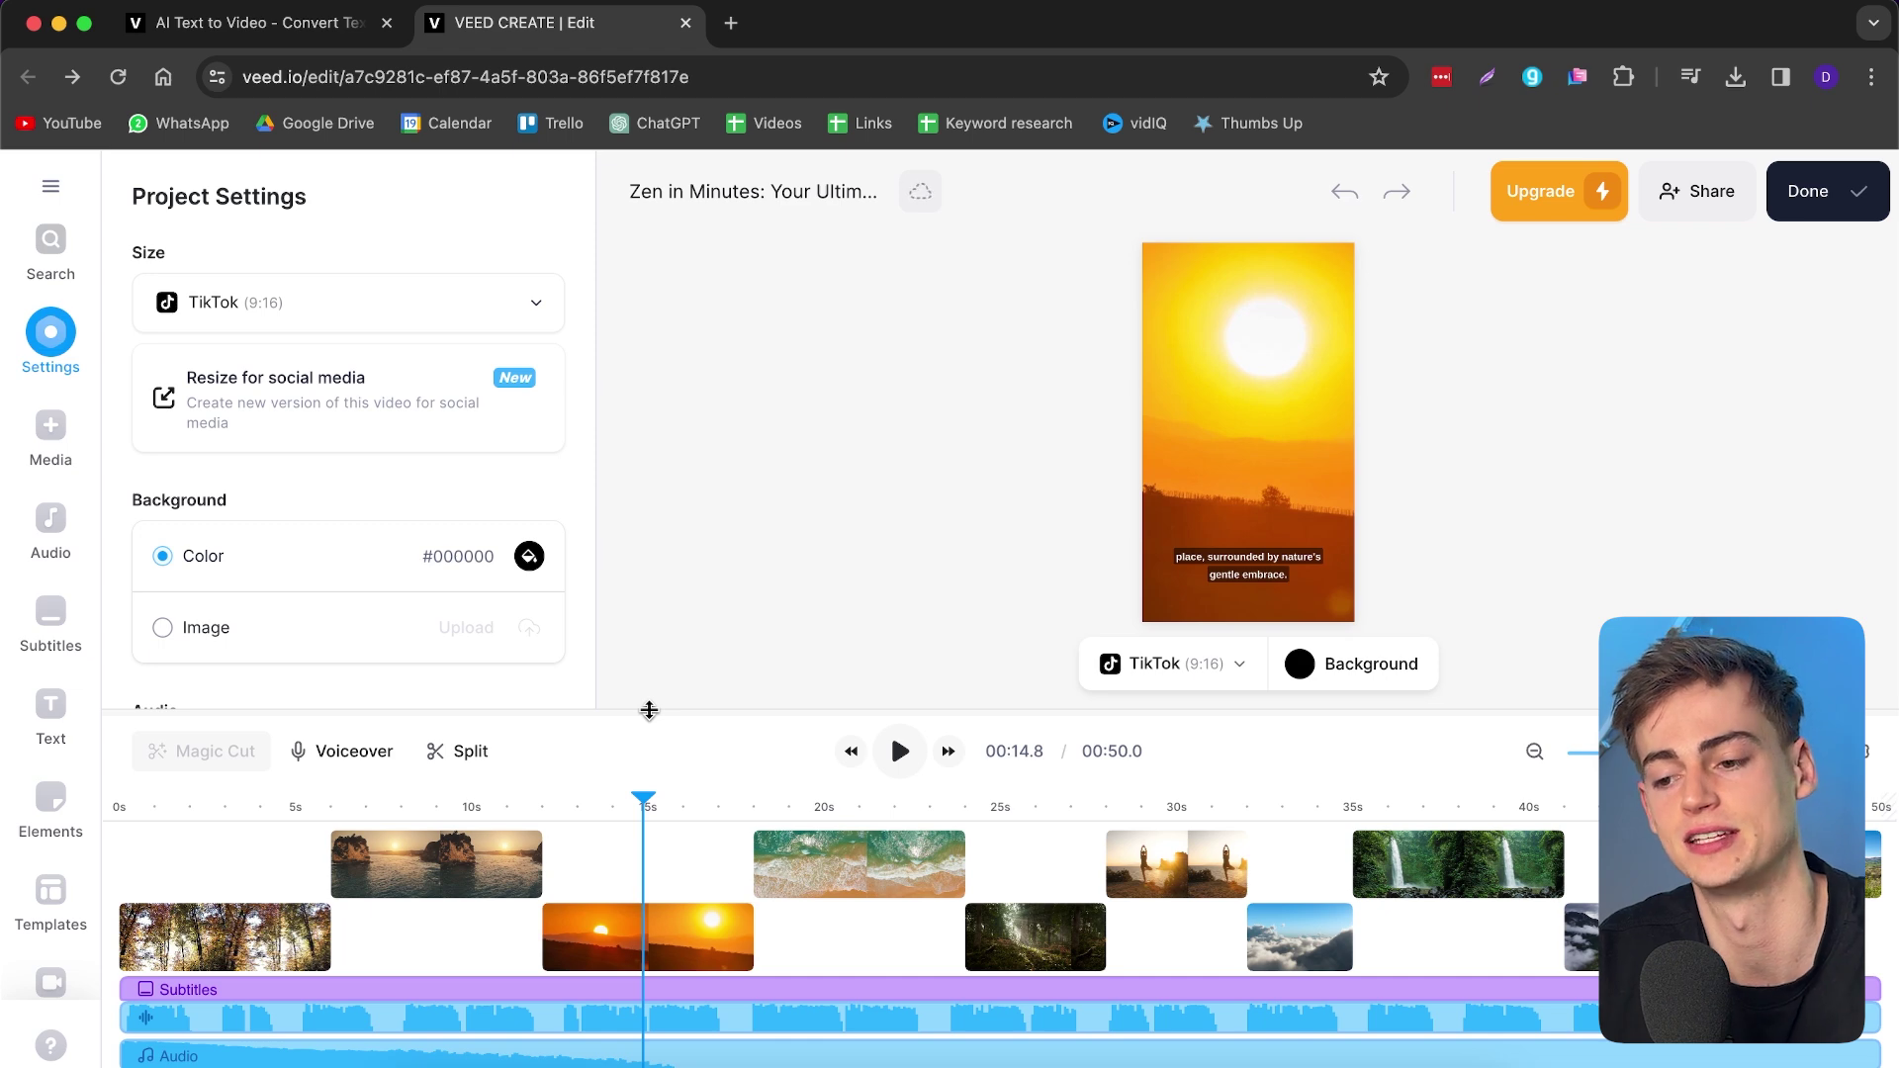
click(424, 992)
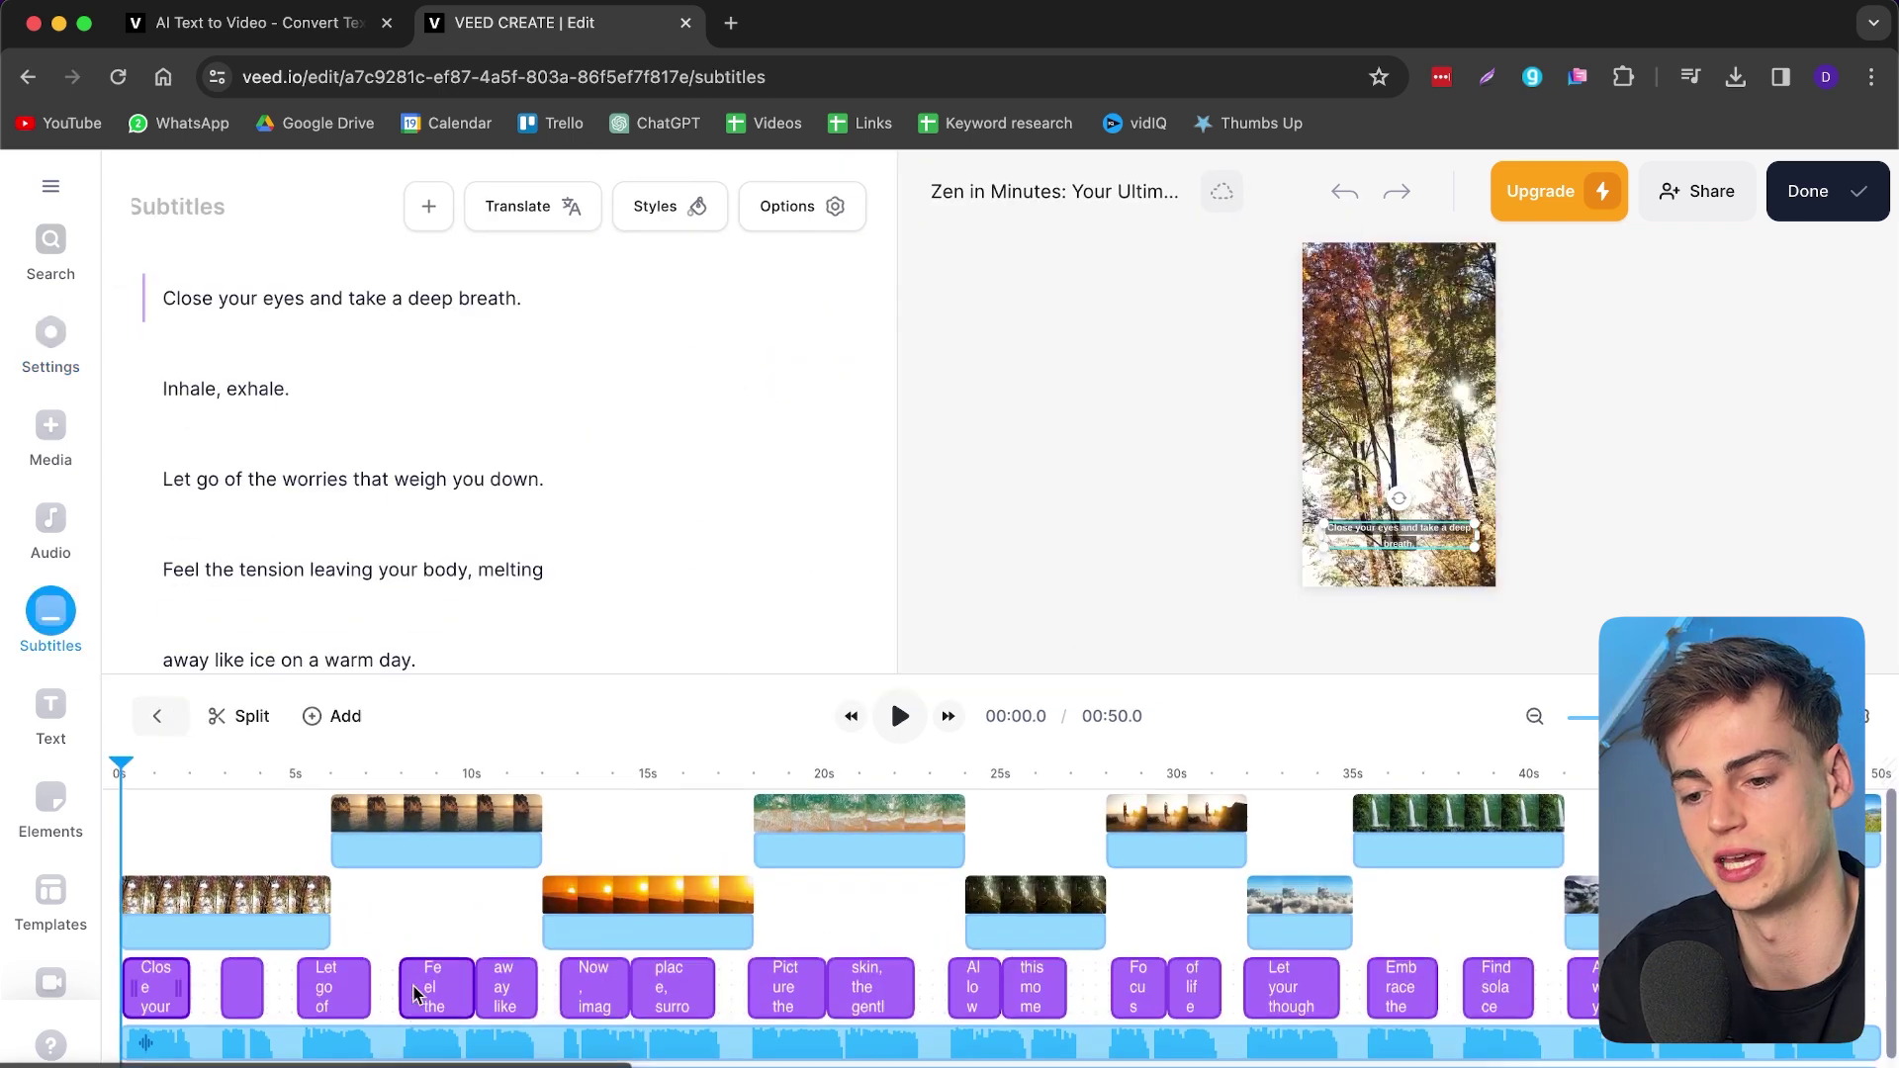
scroll(373, 564, up, 2)
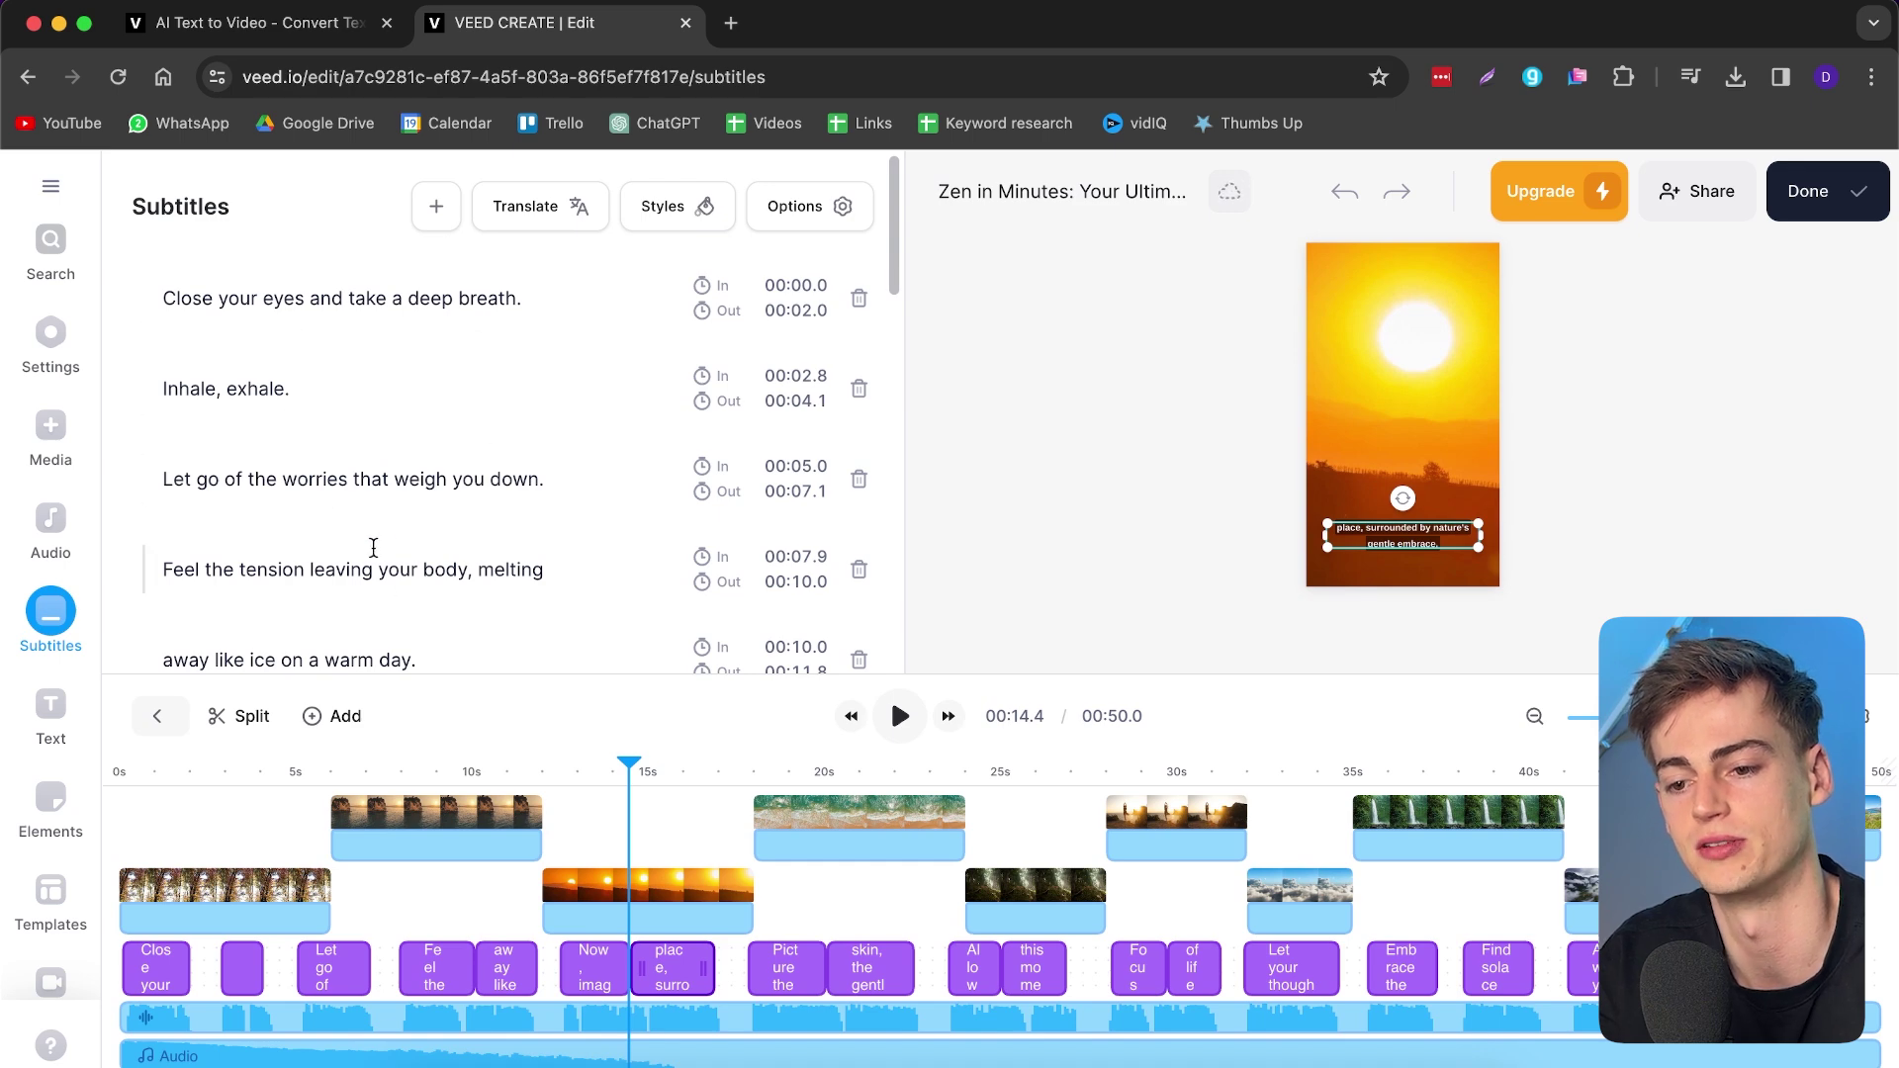
click(672, 219)
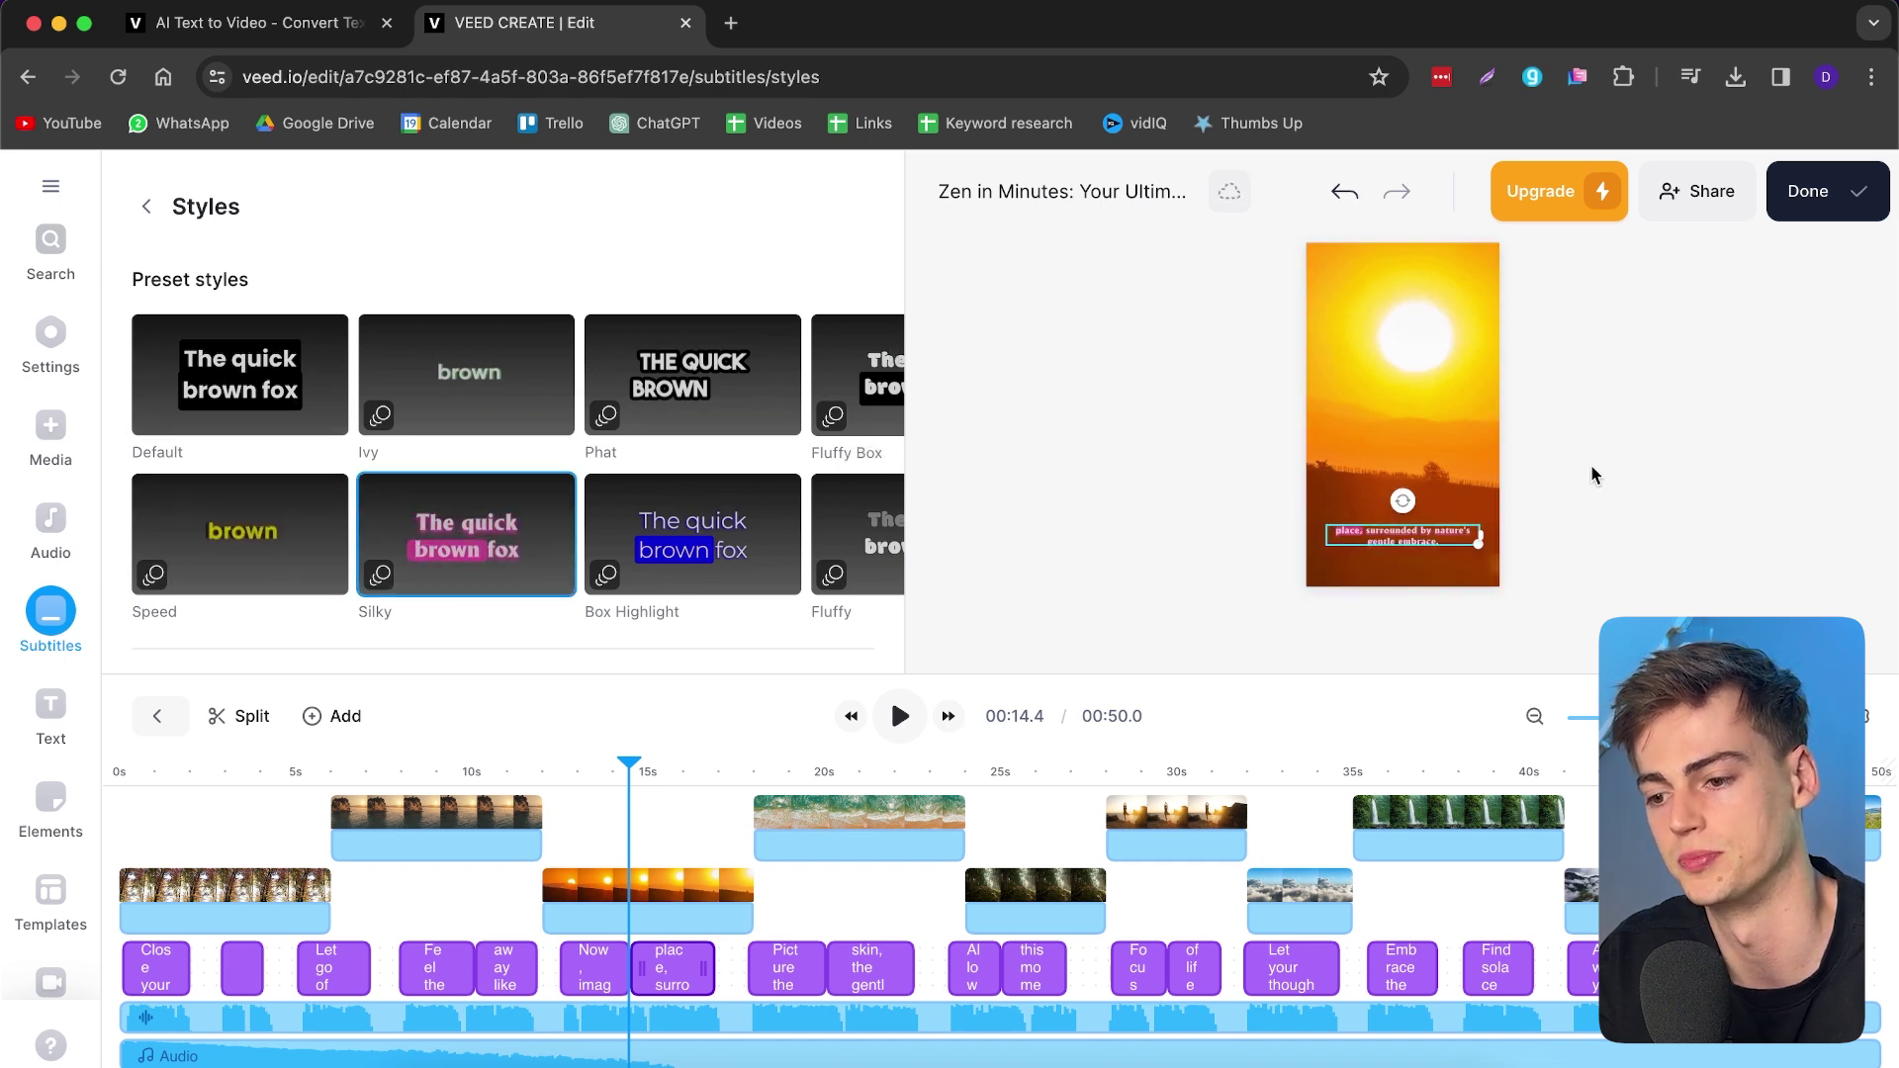
click(1160, 651)
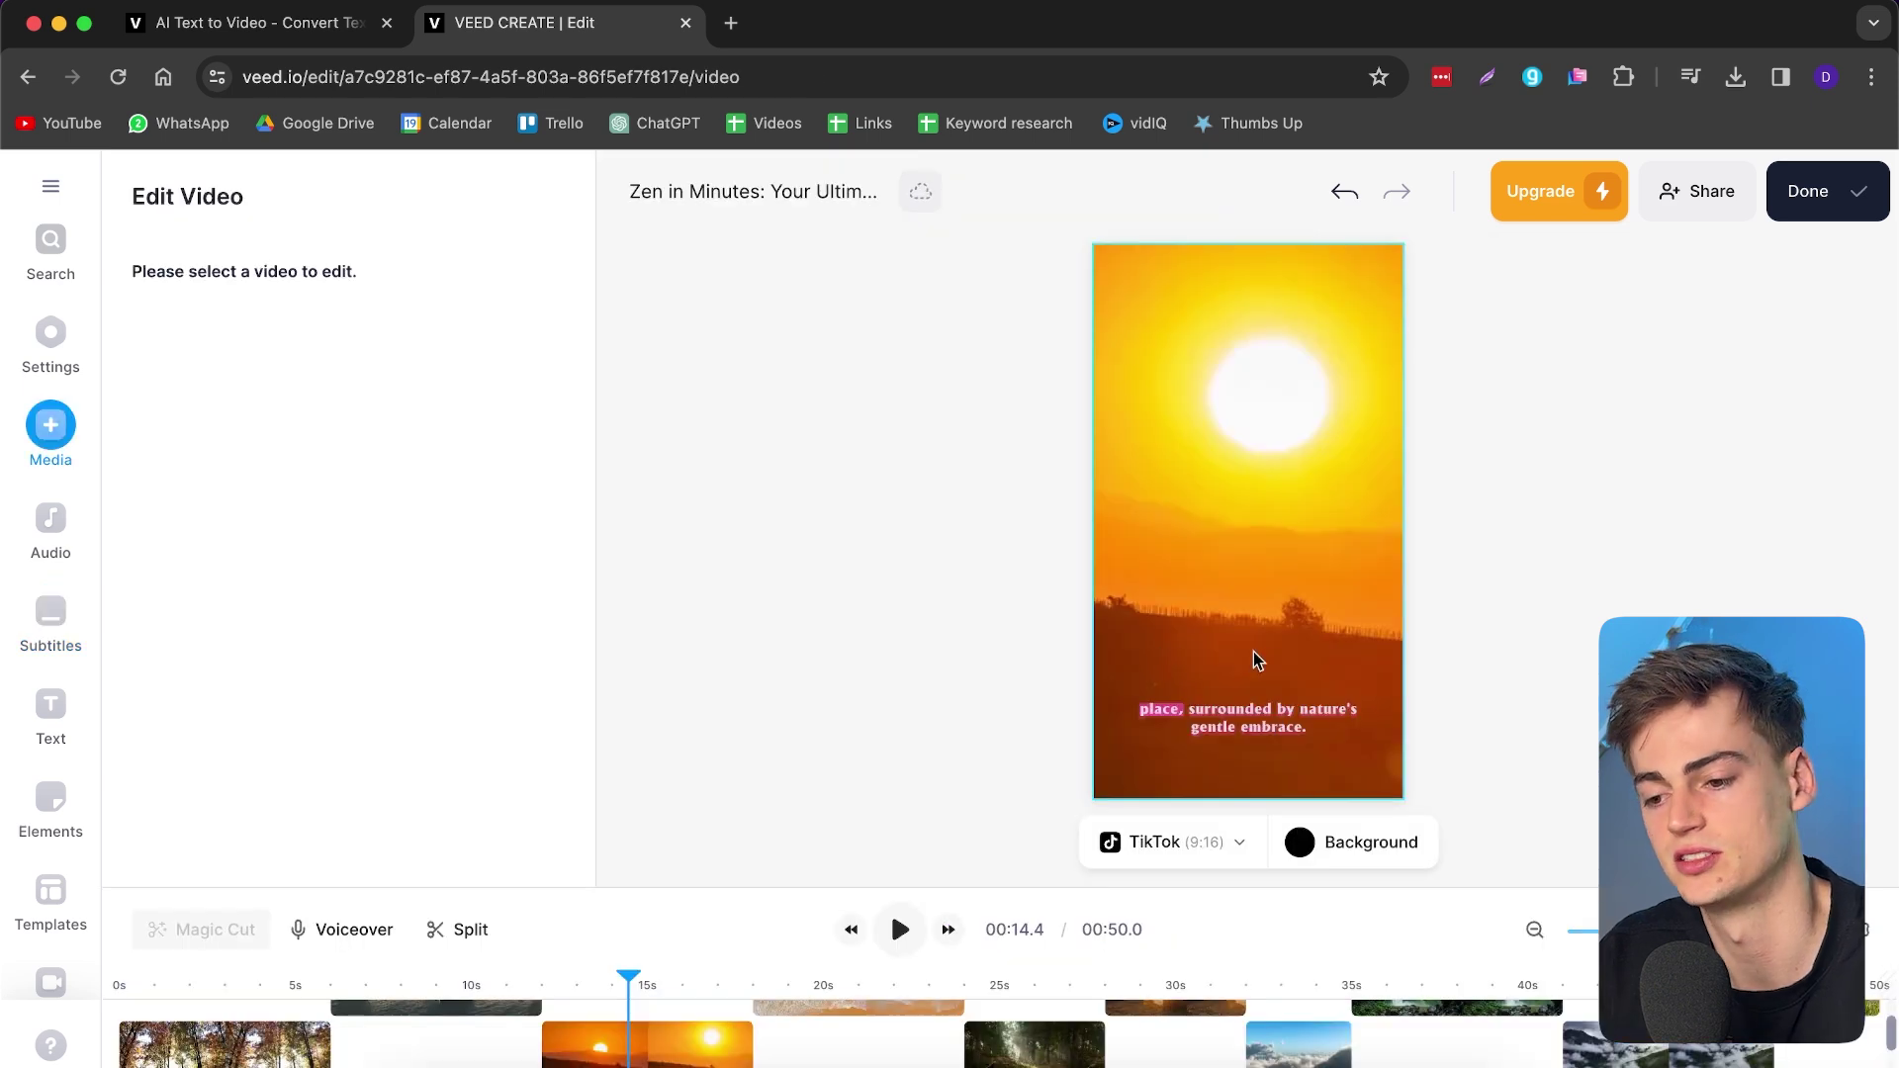
- Play back the video with the restyled subtitles and mark the project as done
key(space)
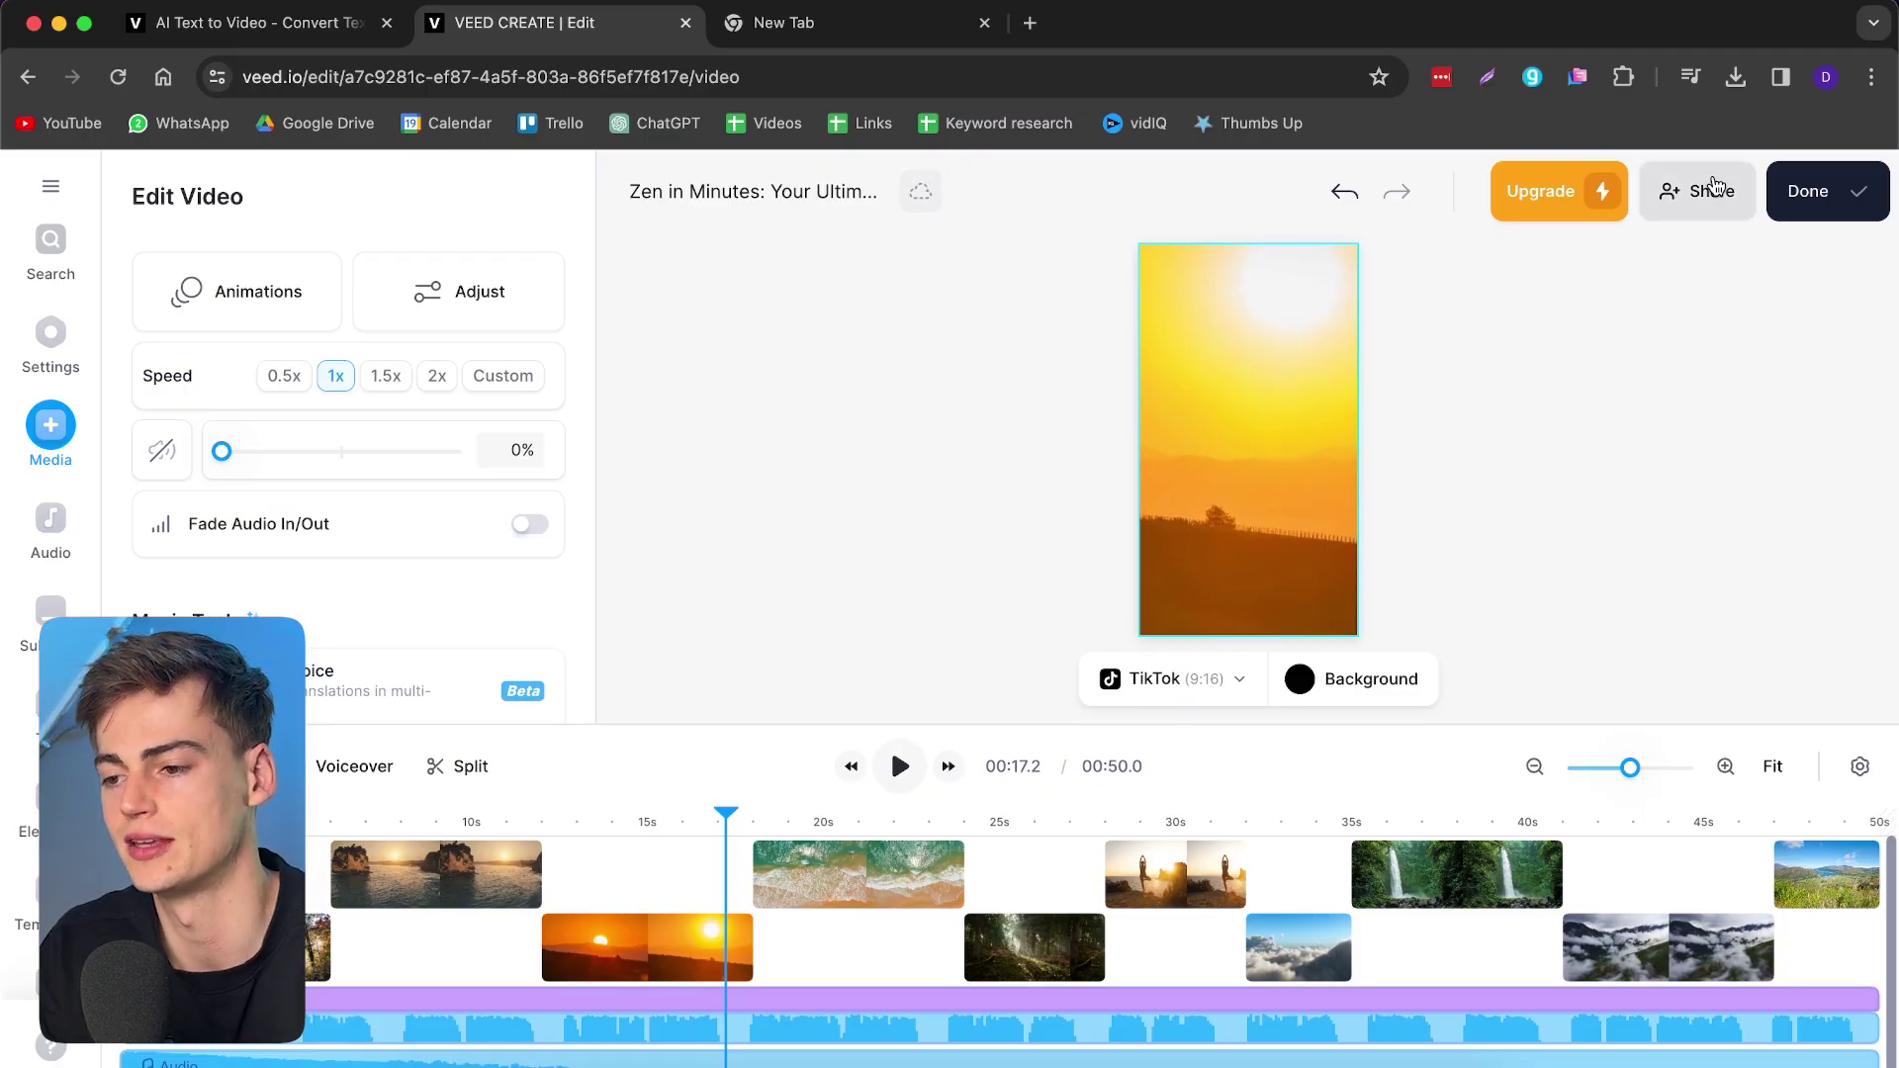
click(1791, 194)
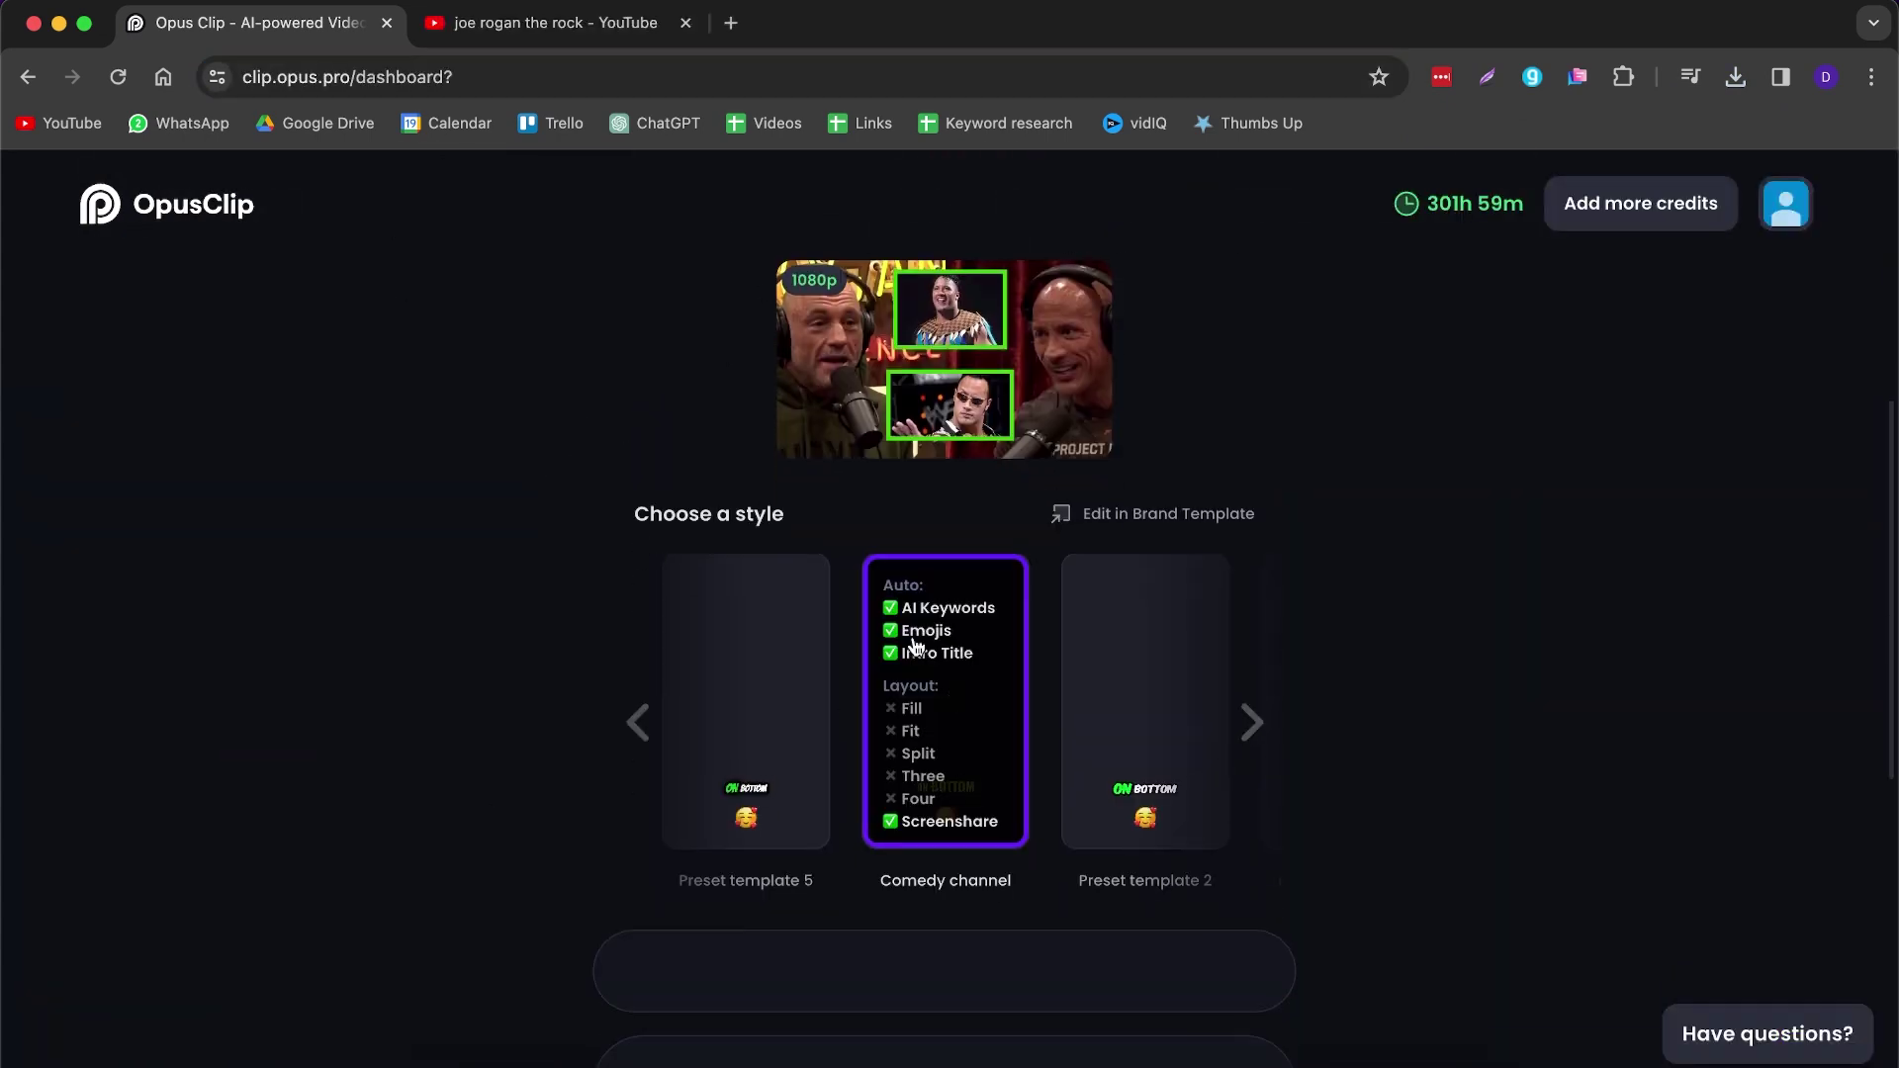
- Switch to OpusClip, look over the opus.pro home page and open the account dashboard
click(1251, 722)
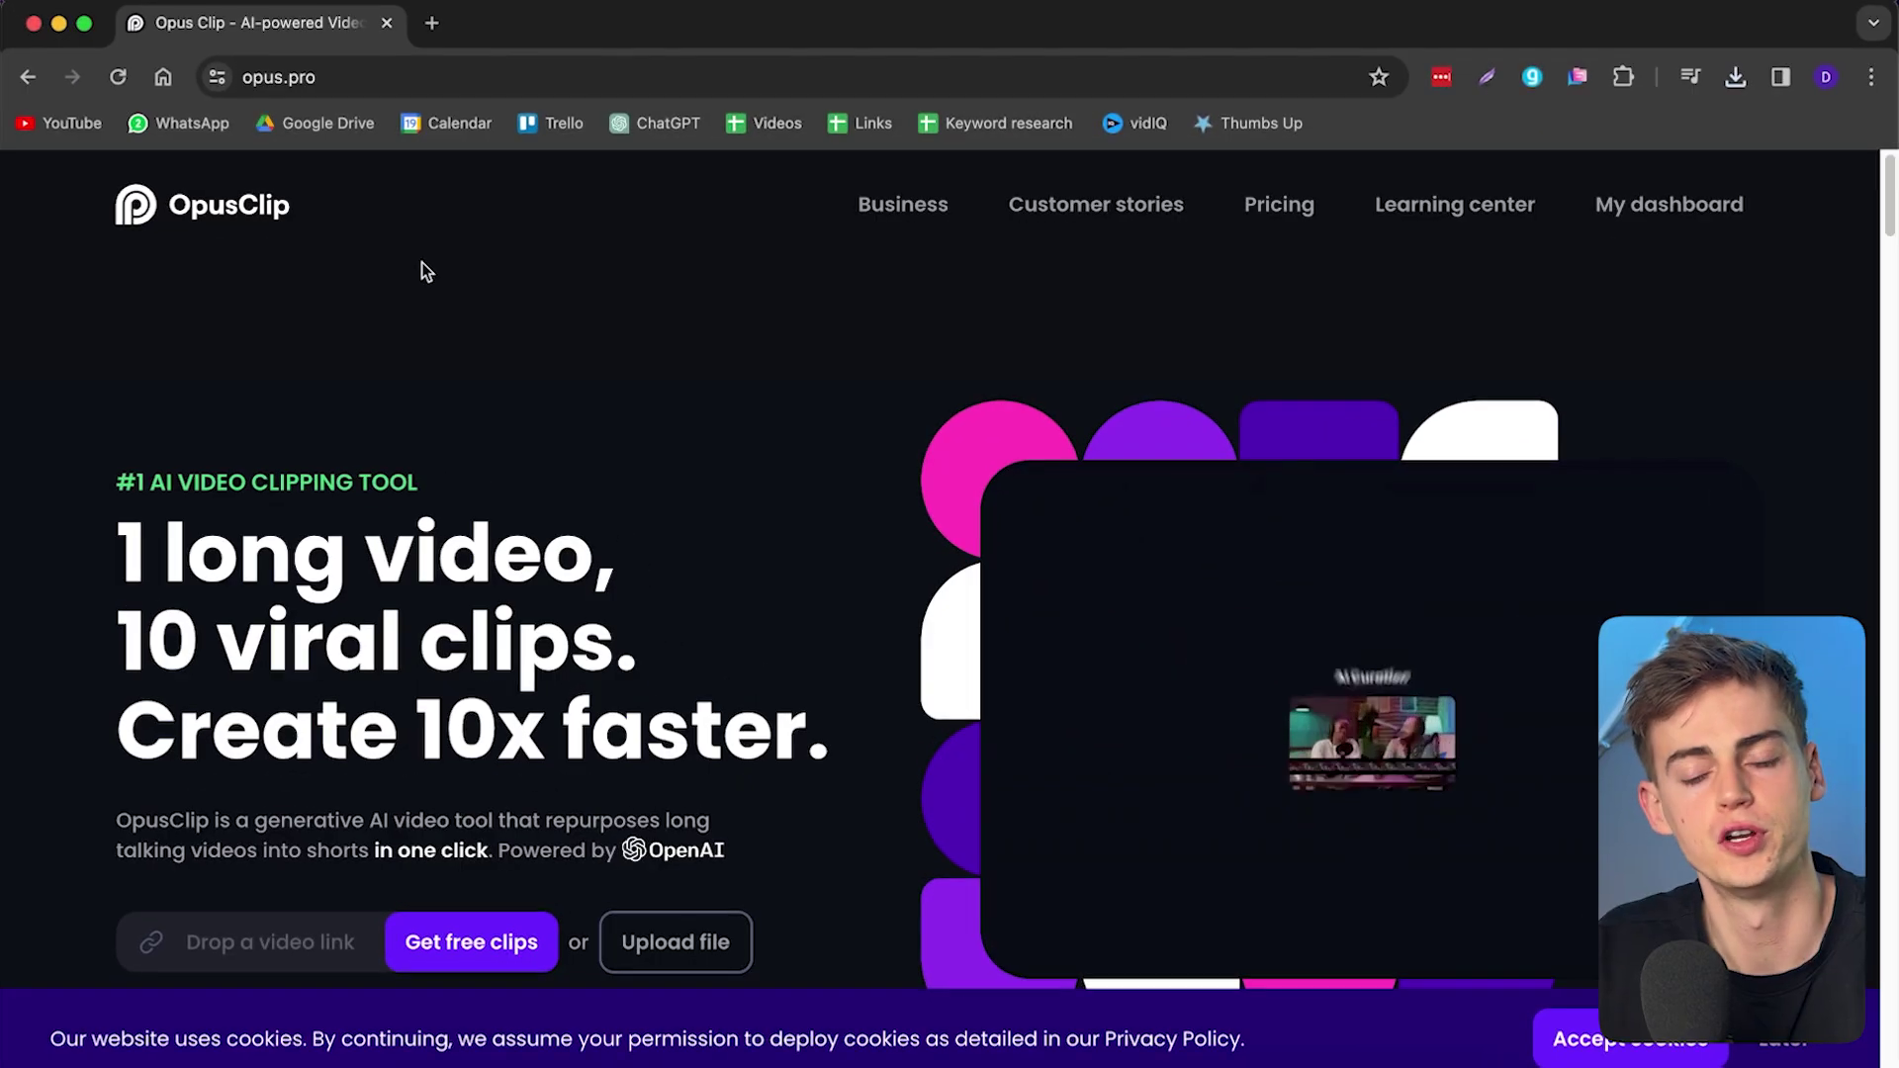
click(332, 77)
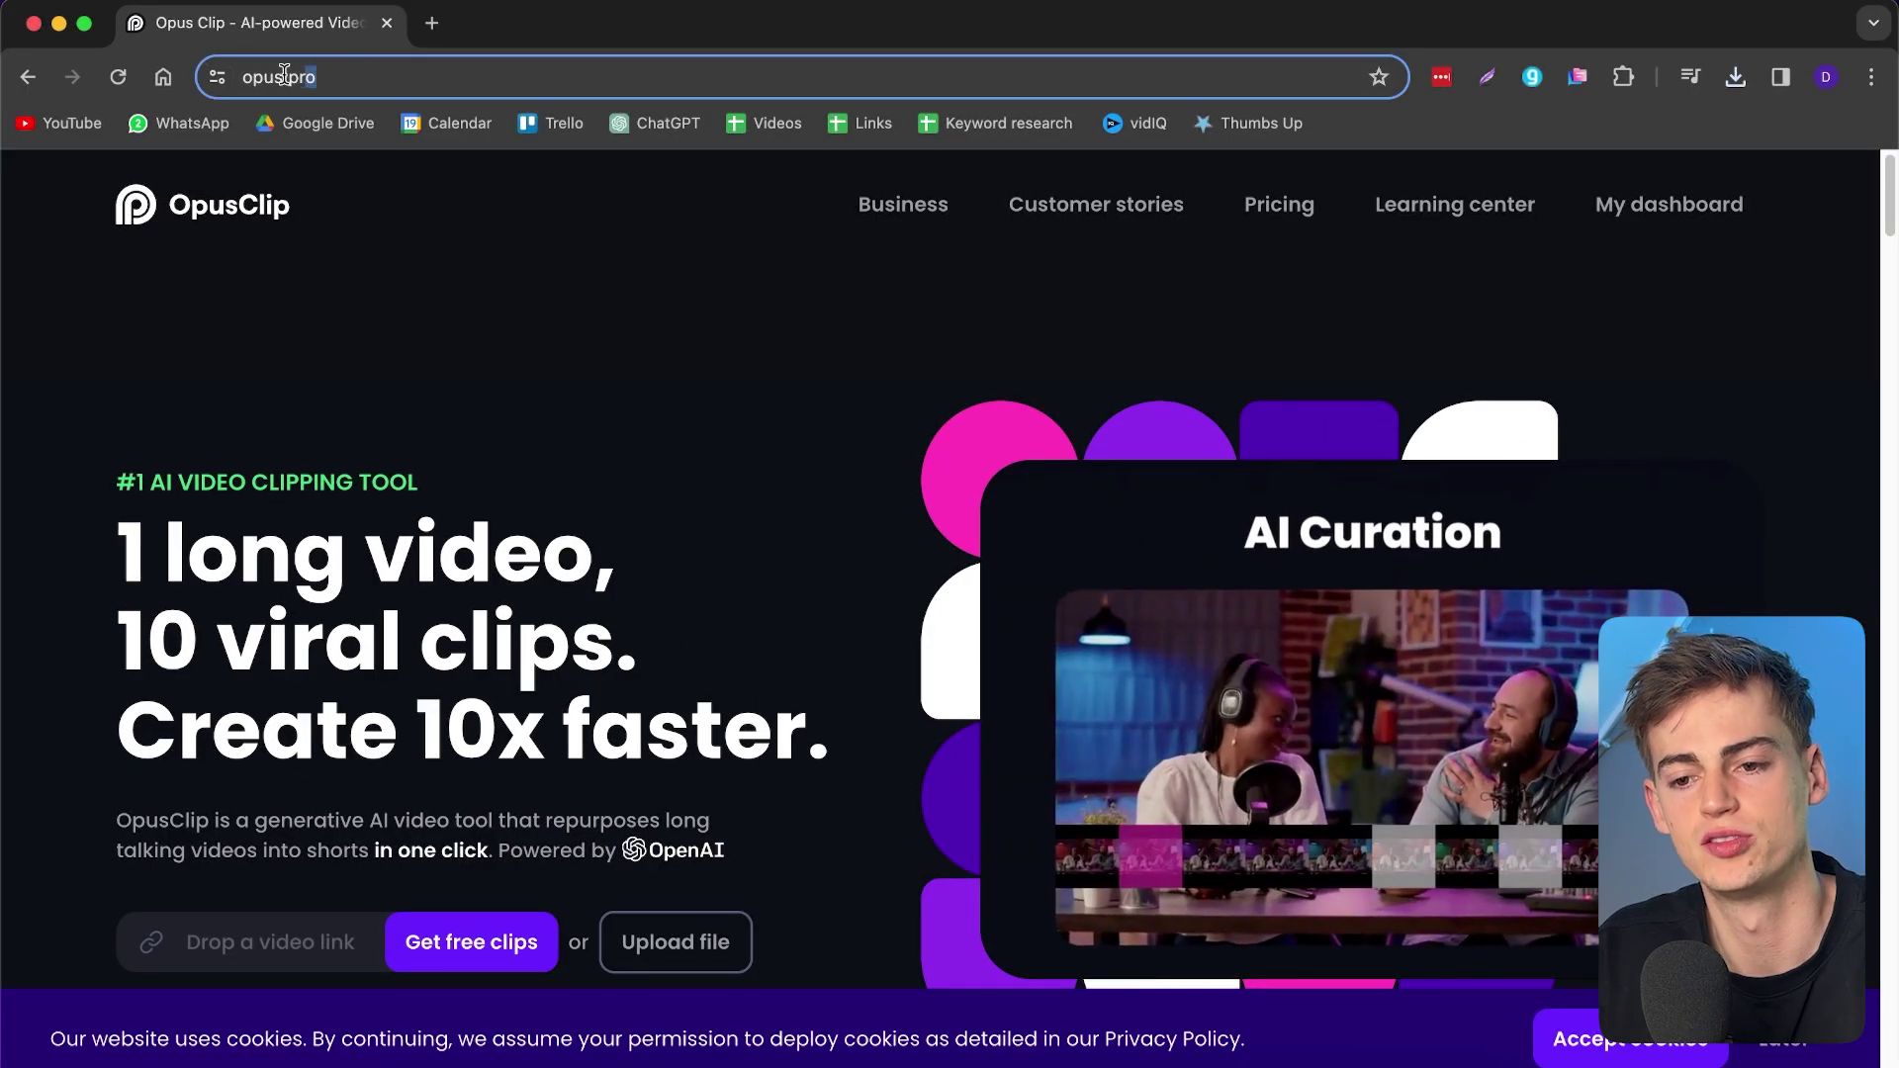
scroll(542, 346, down, 5)
scroll(806, 510, up, 1)
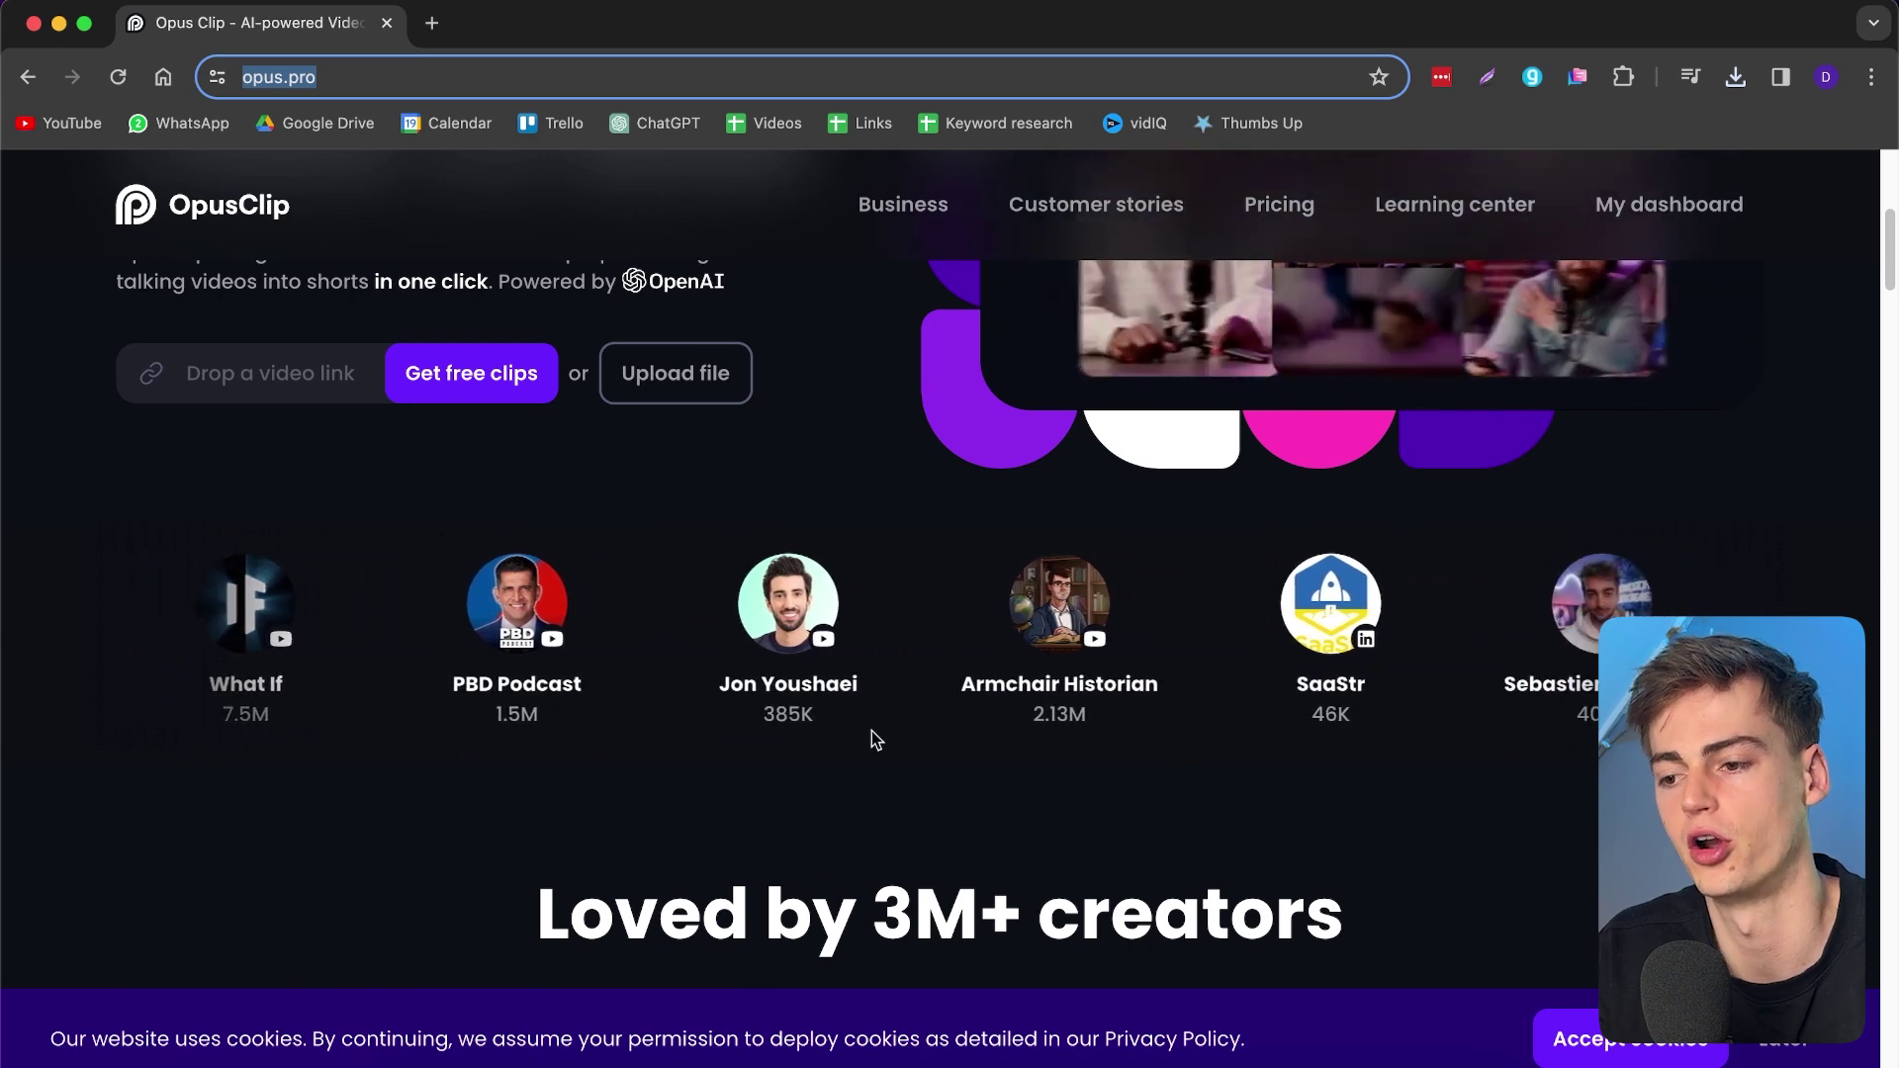
scroll(870, 732, up, 4)
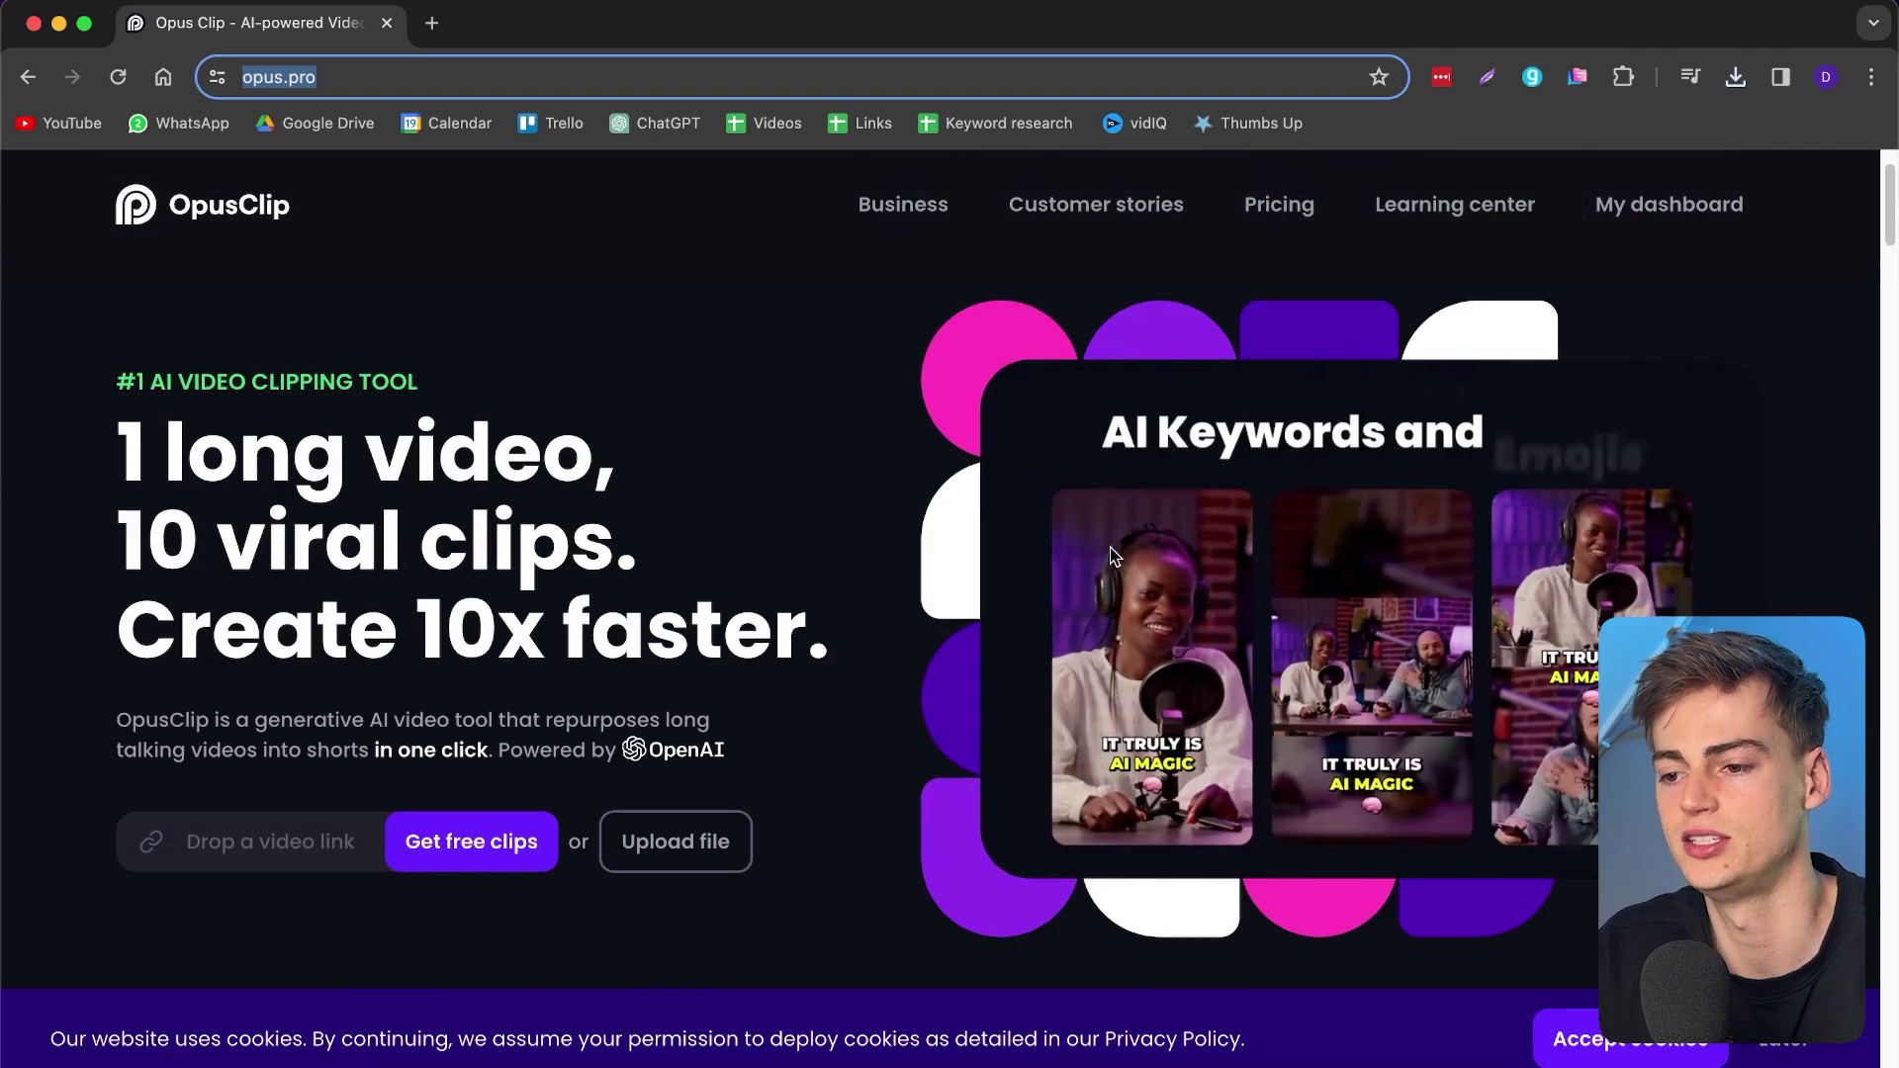
click(1642, 224)
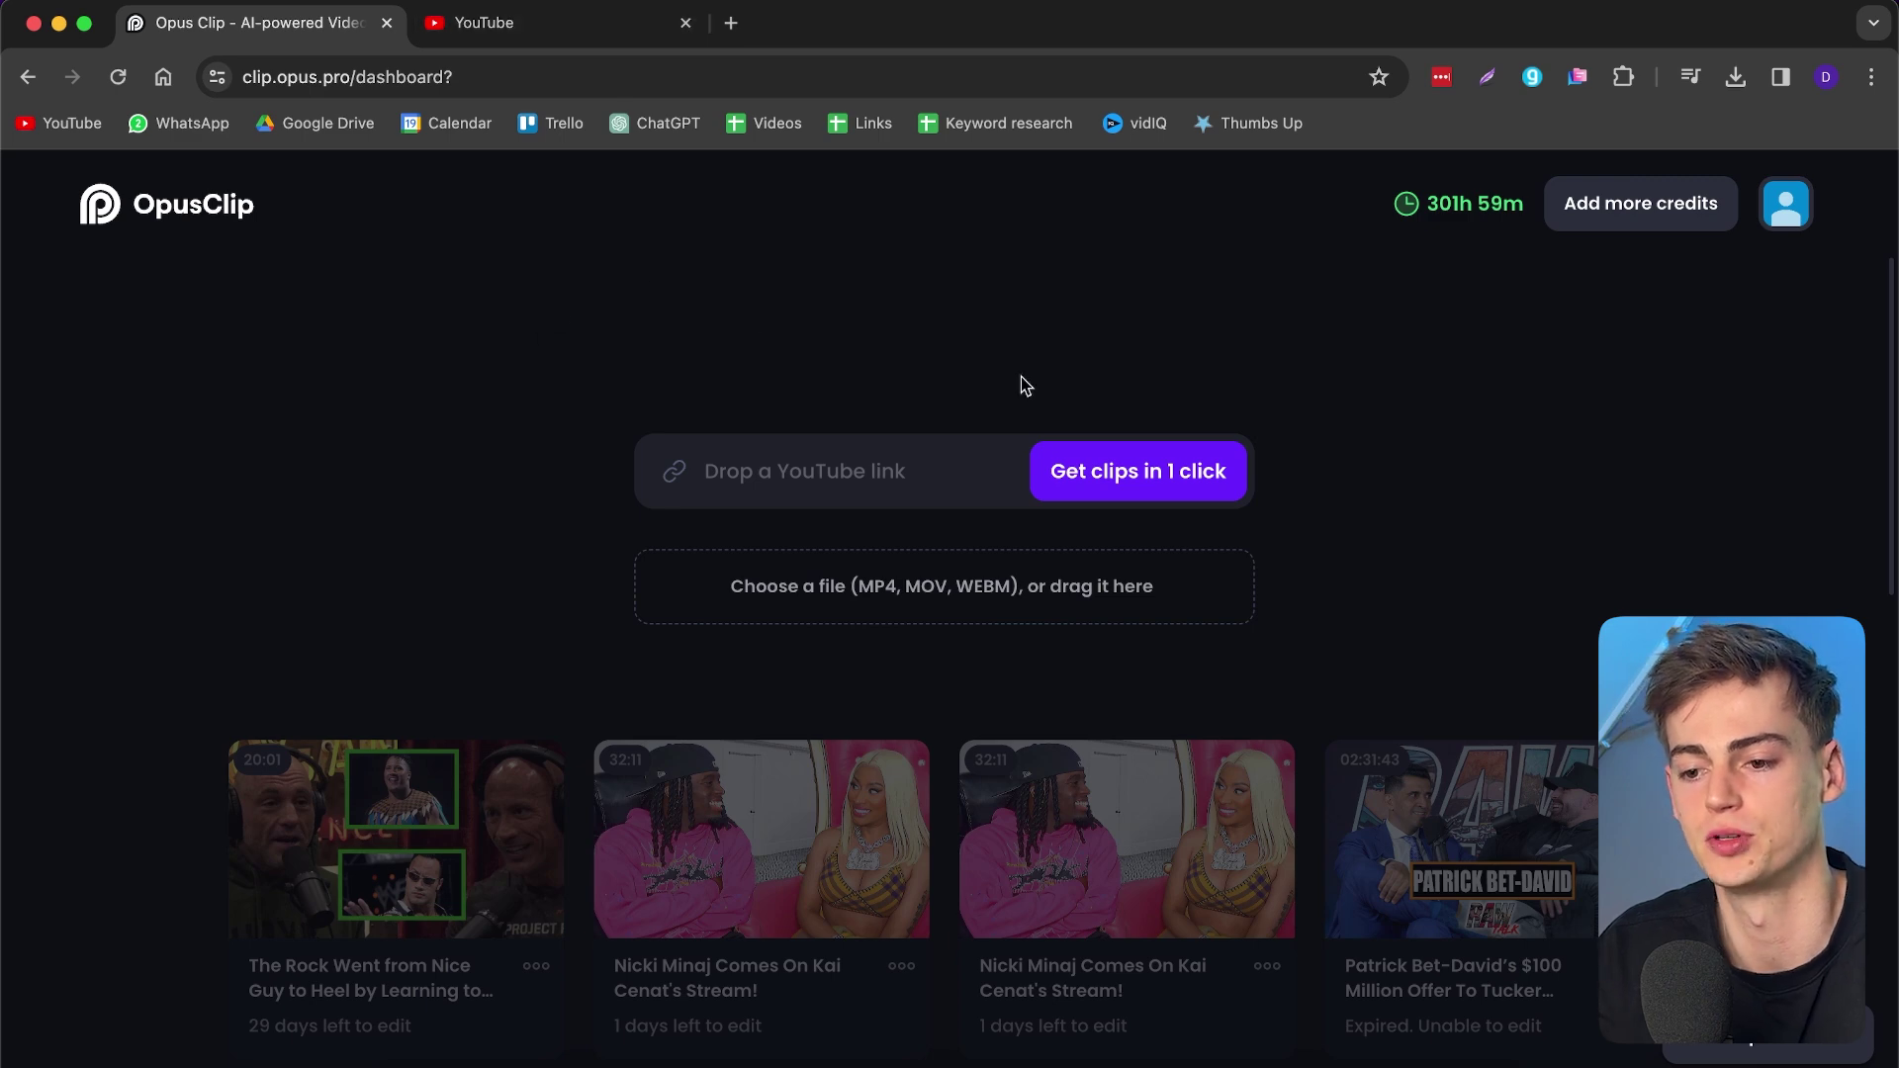
- Switch to YouTube and search for "joe rogan the rock"
click(539, 24)
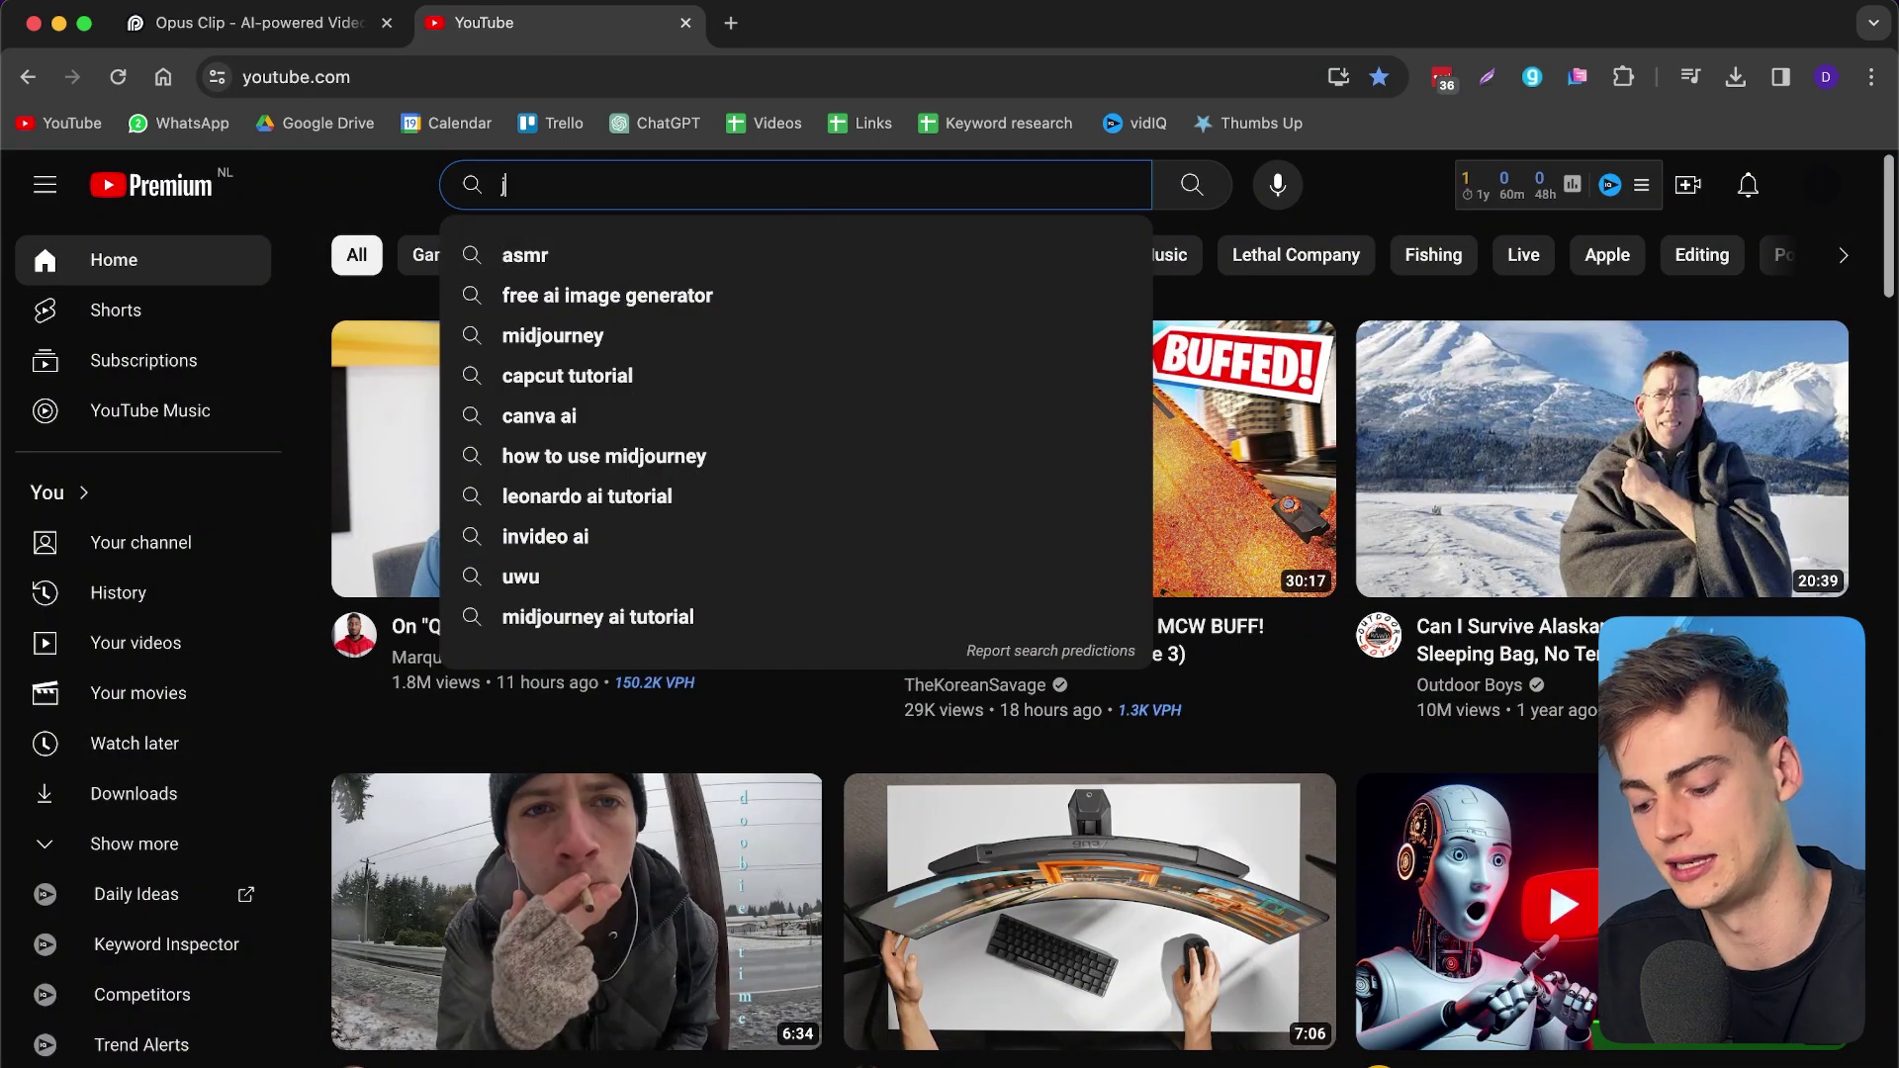
text(joe rogan )
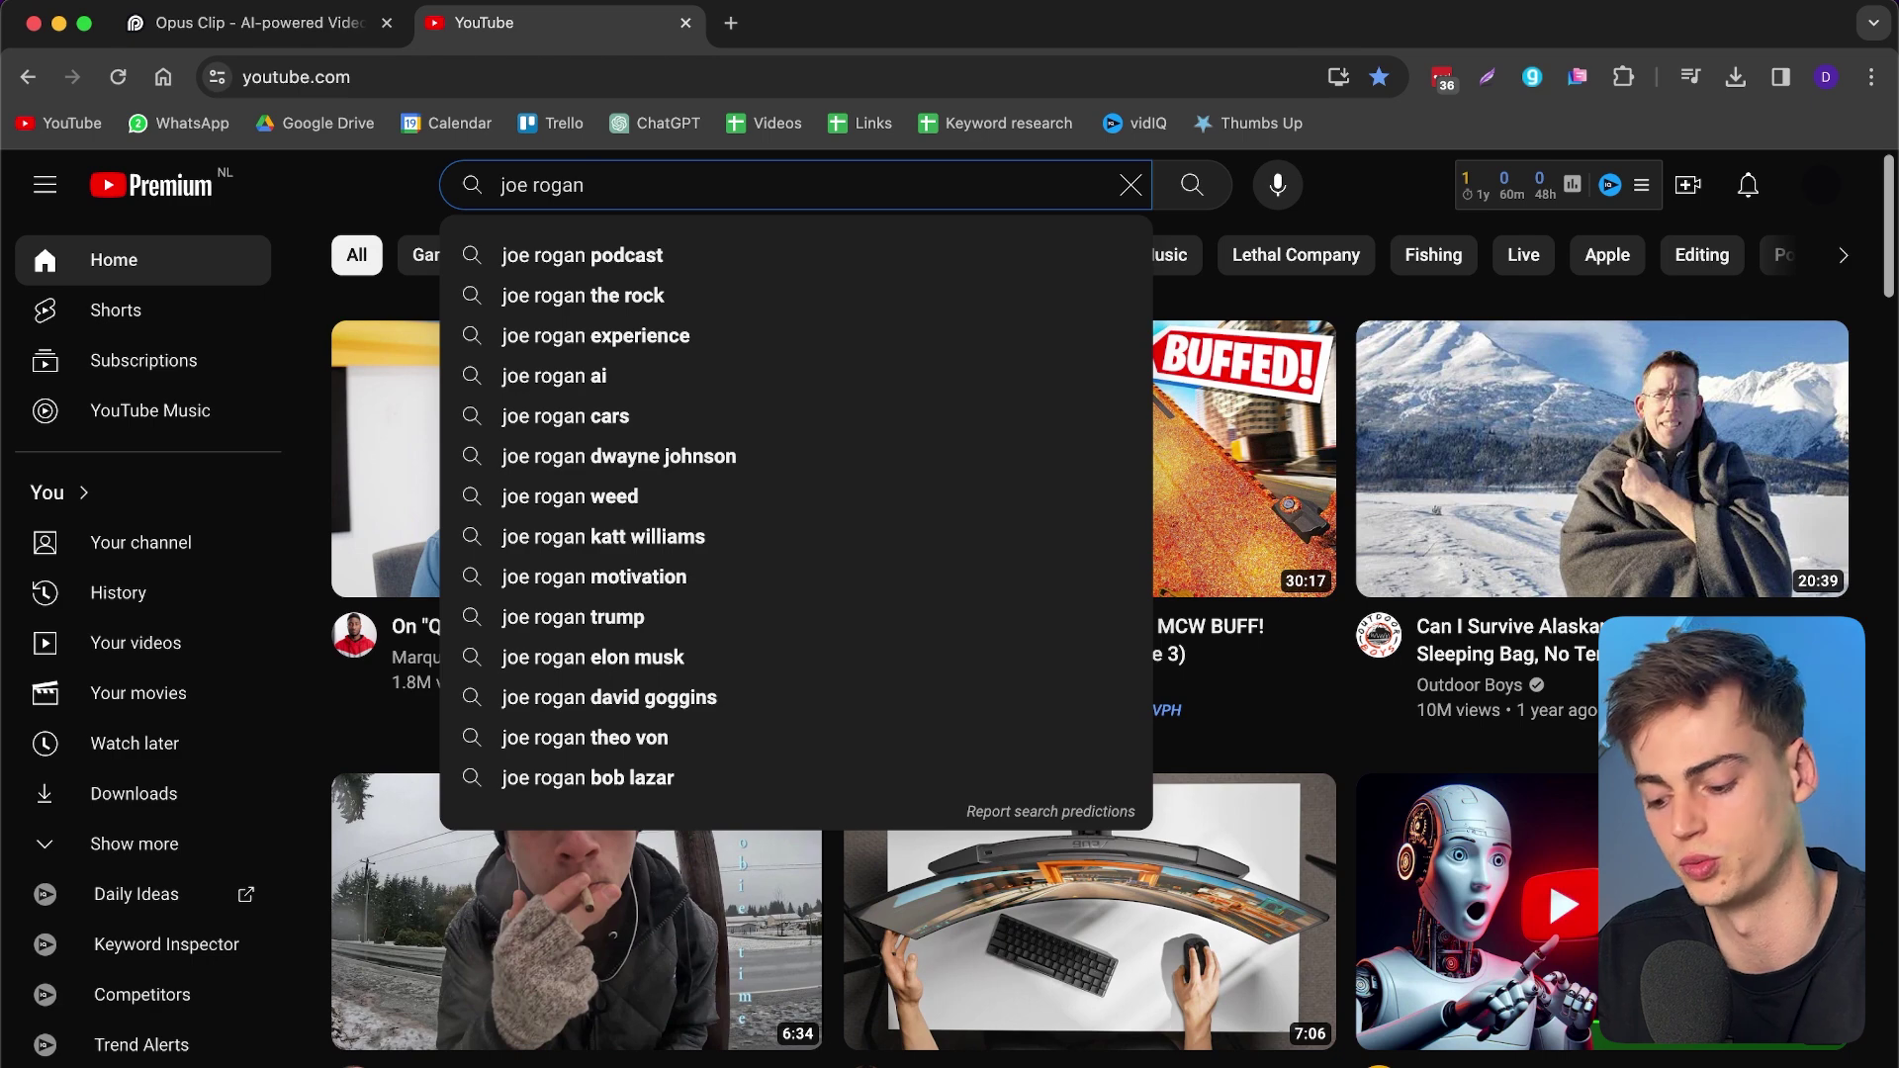
text(the rock)
key(Return)
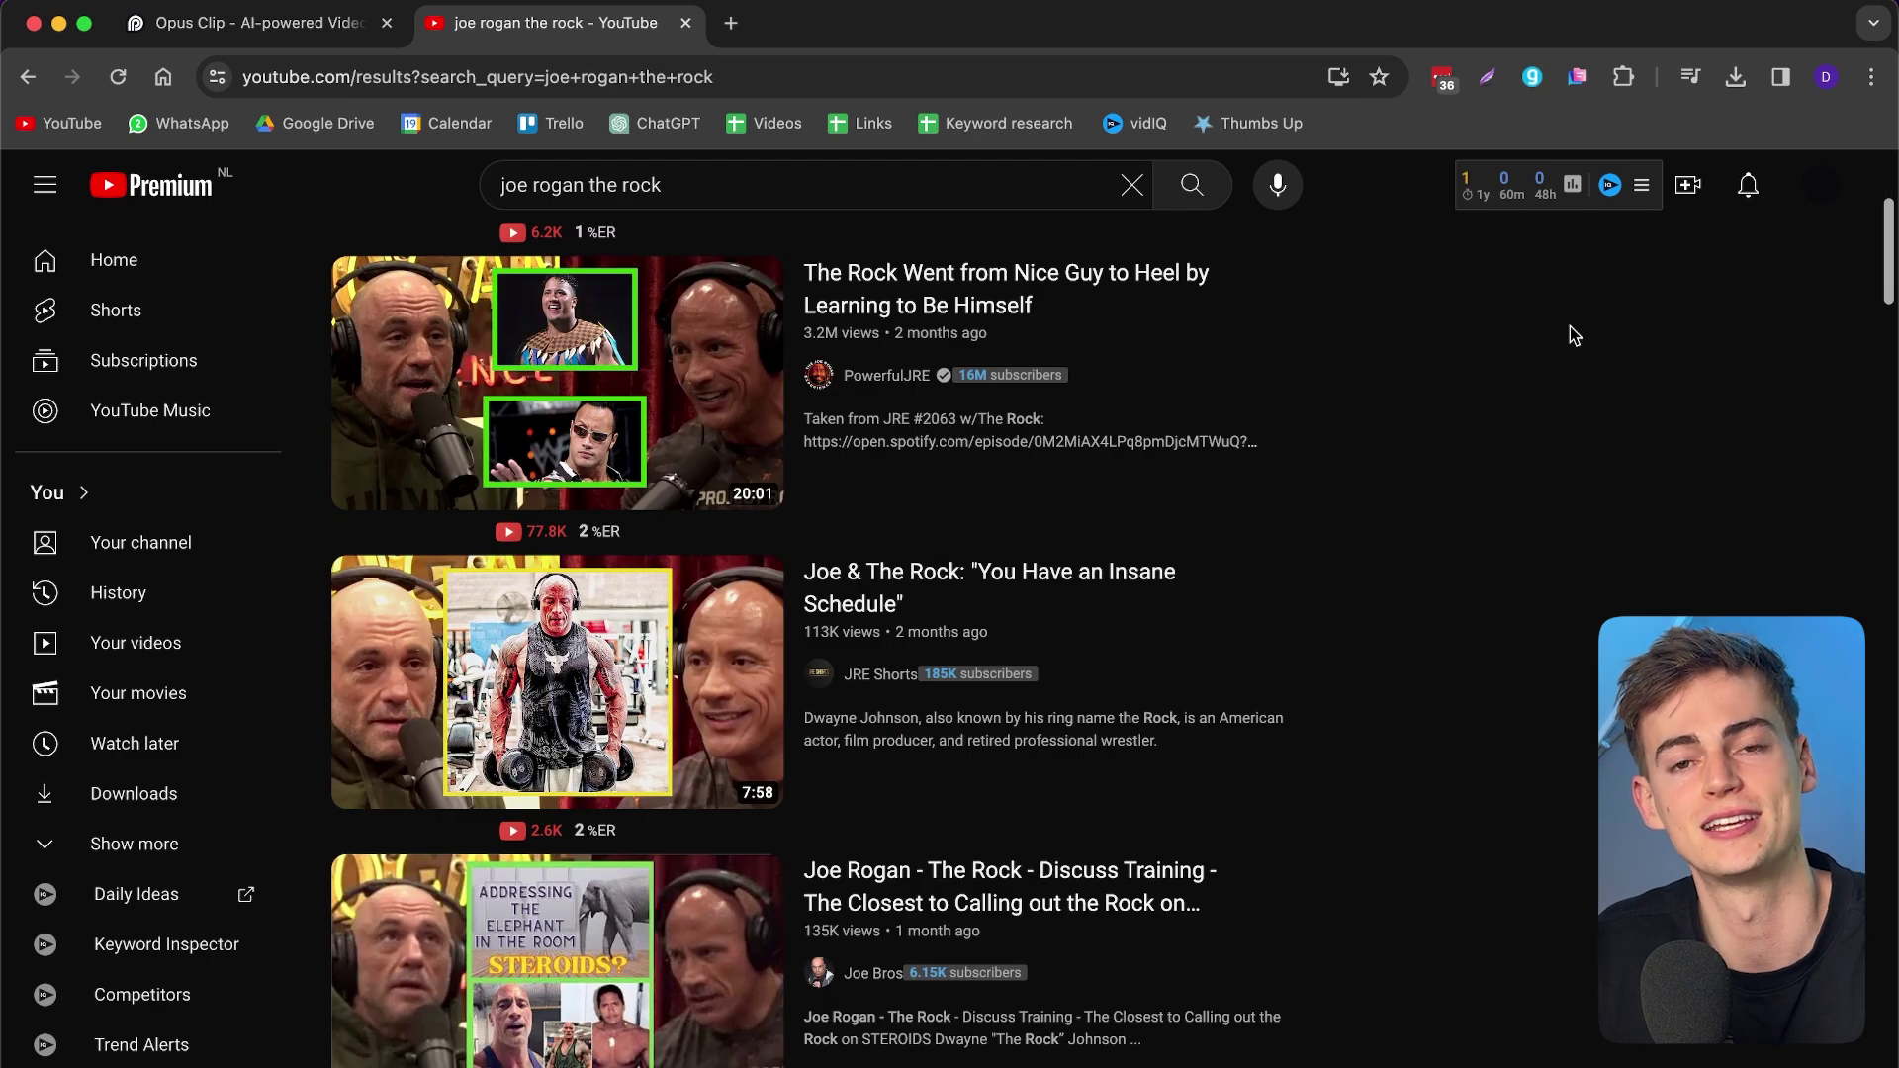
- Copy the share link of "The Rock Went from Nice Guy to Heel by Learning to Be Himself" and paste it into OpusClip's video link field
click(1289, 268)
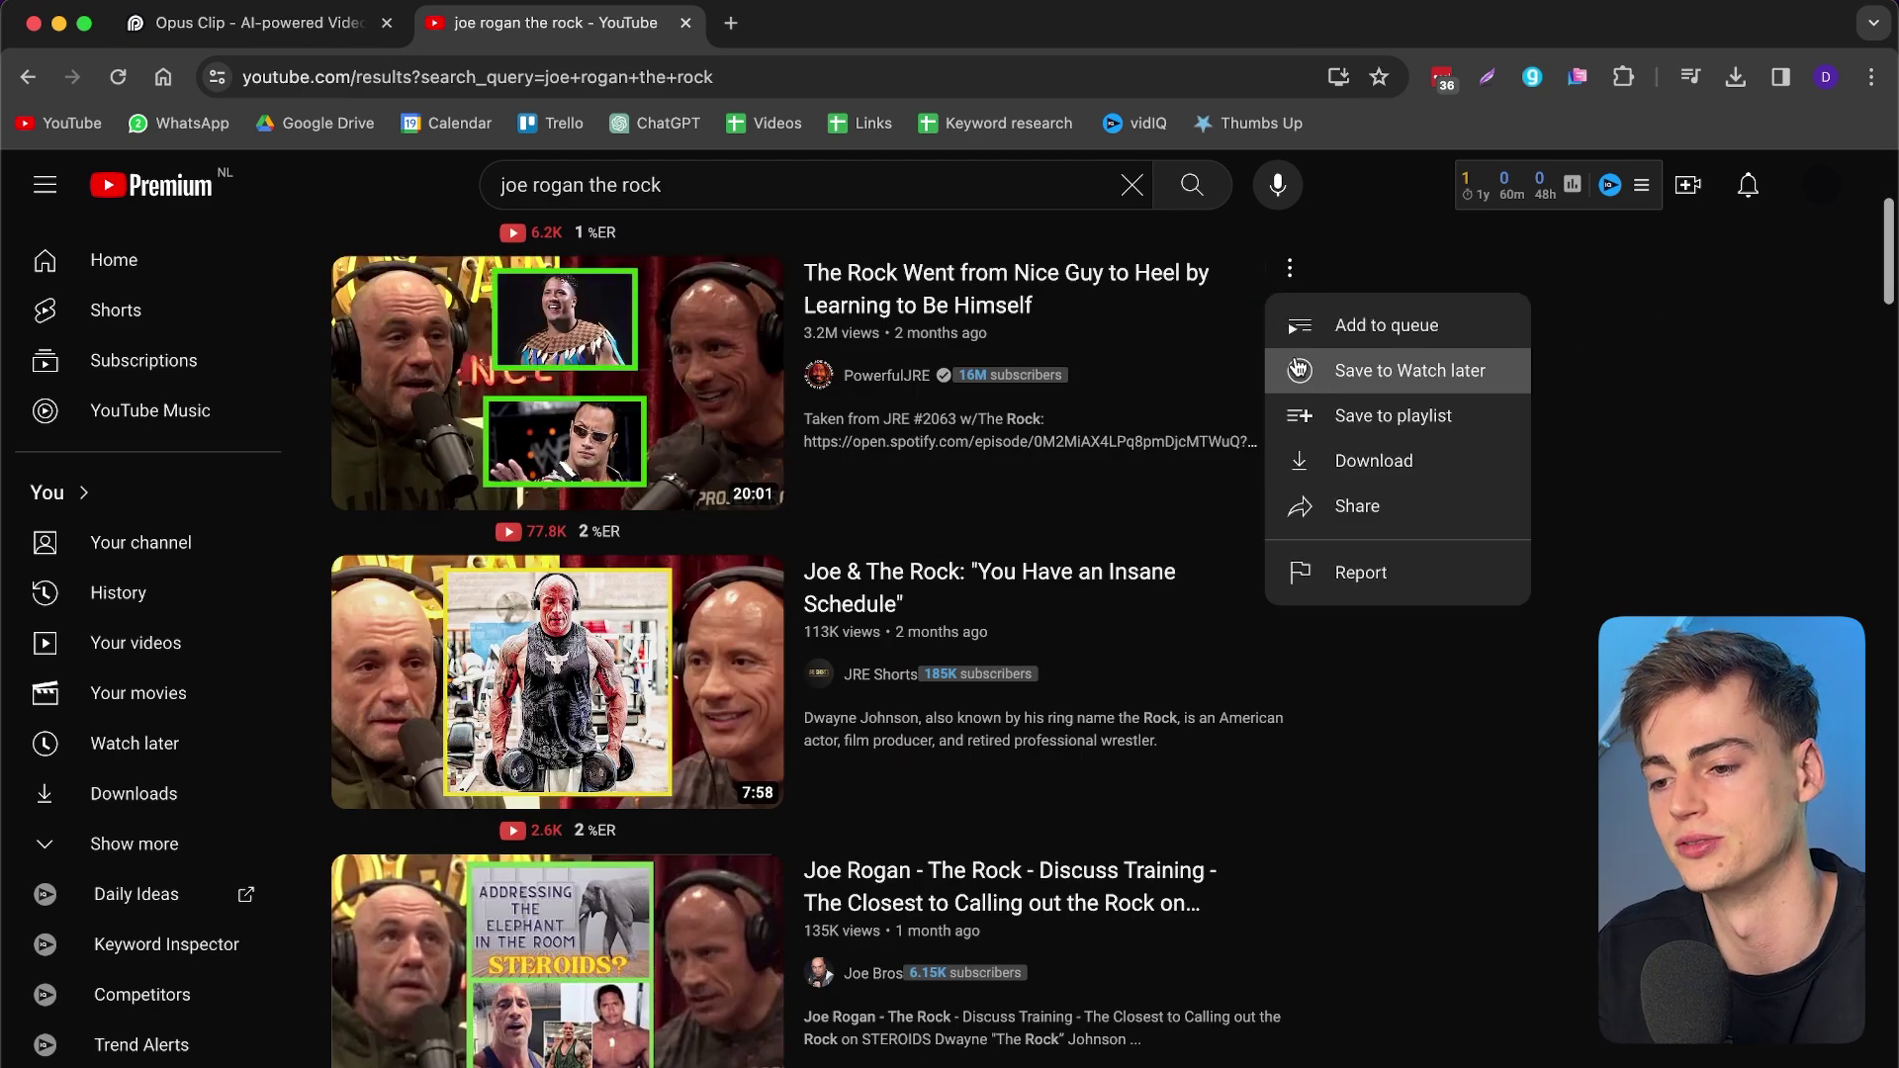
click(1353, 506)
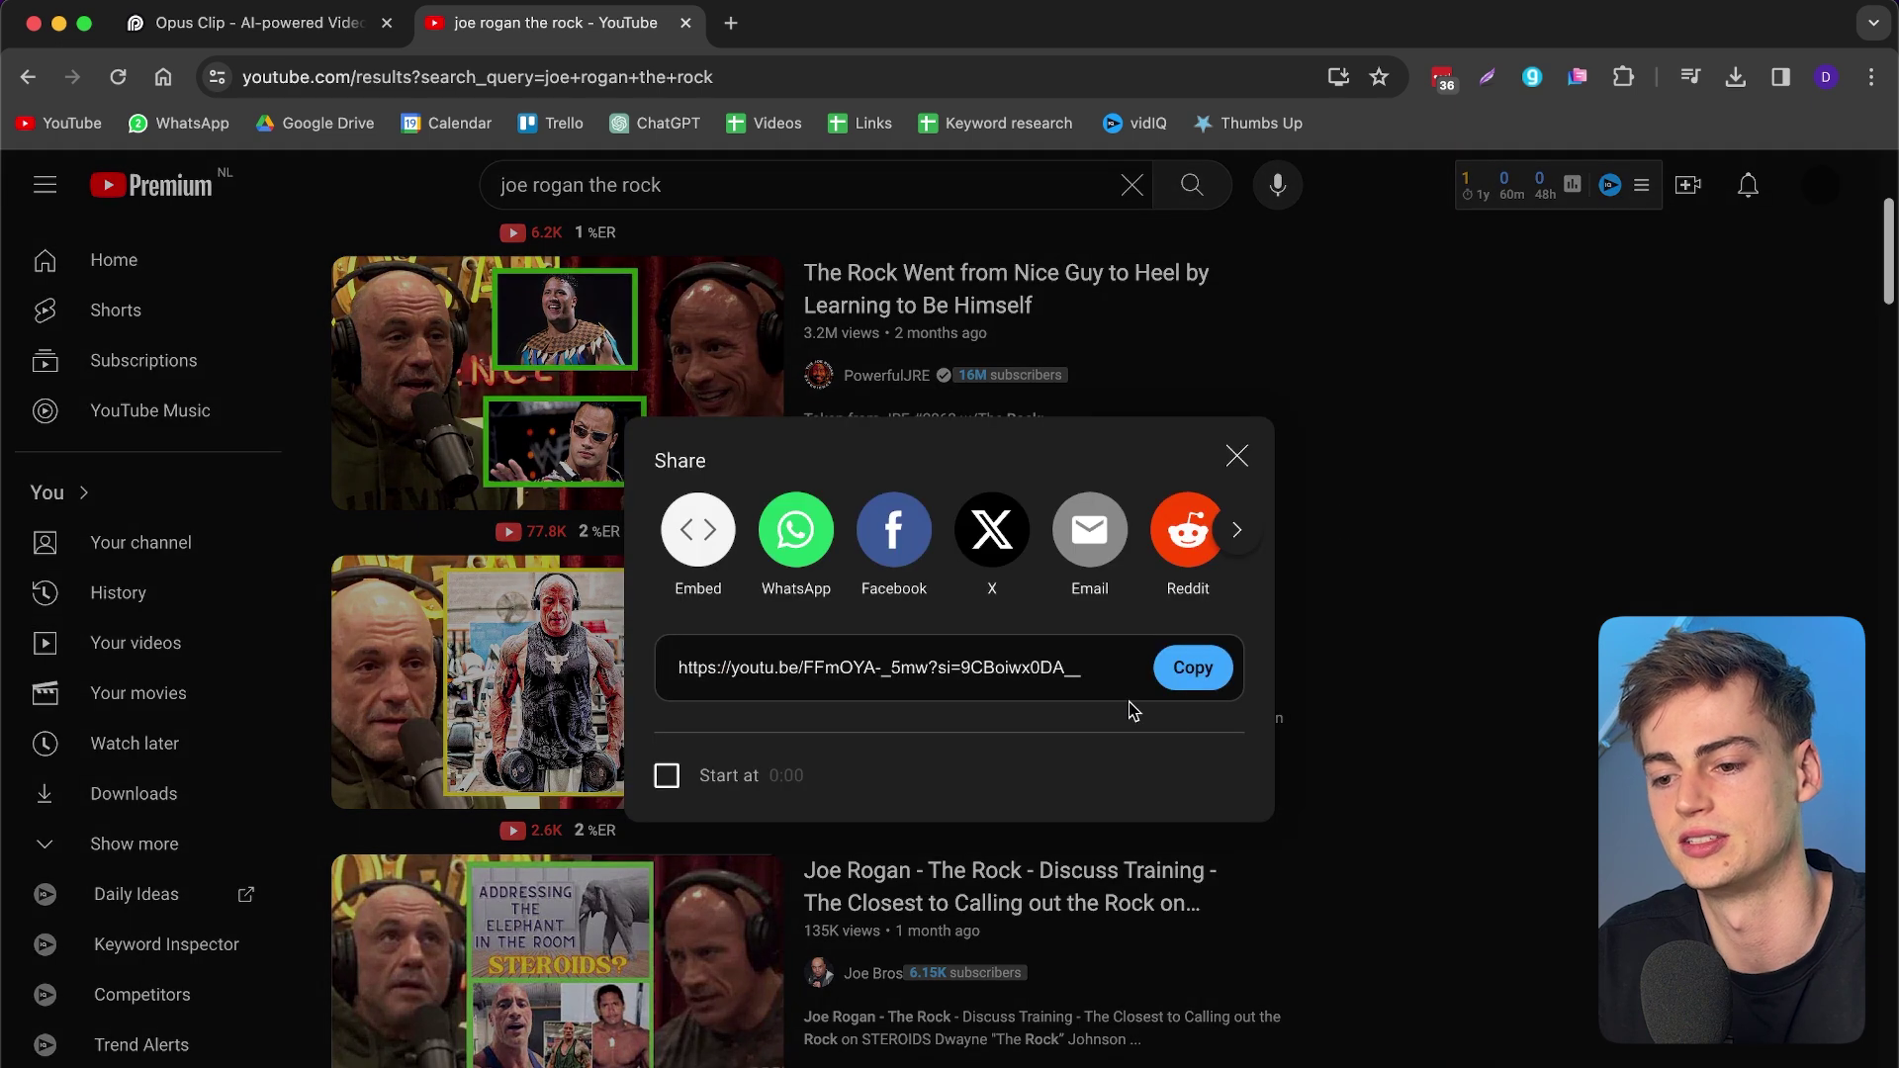
click(1192, 668)
click(317, 22)
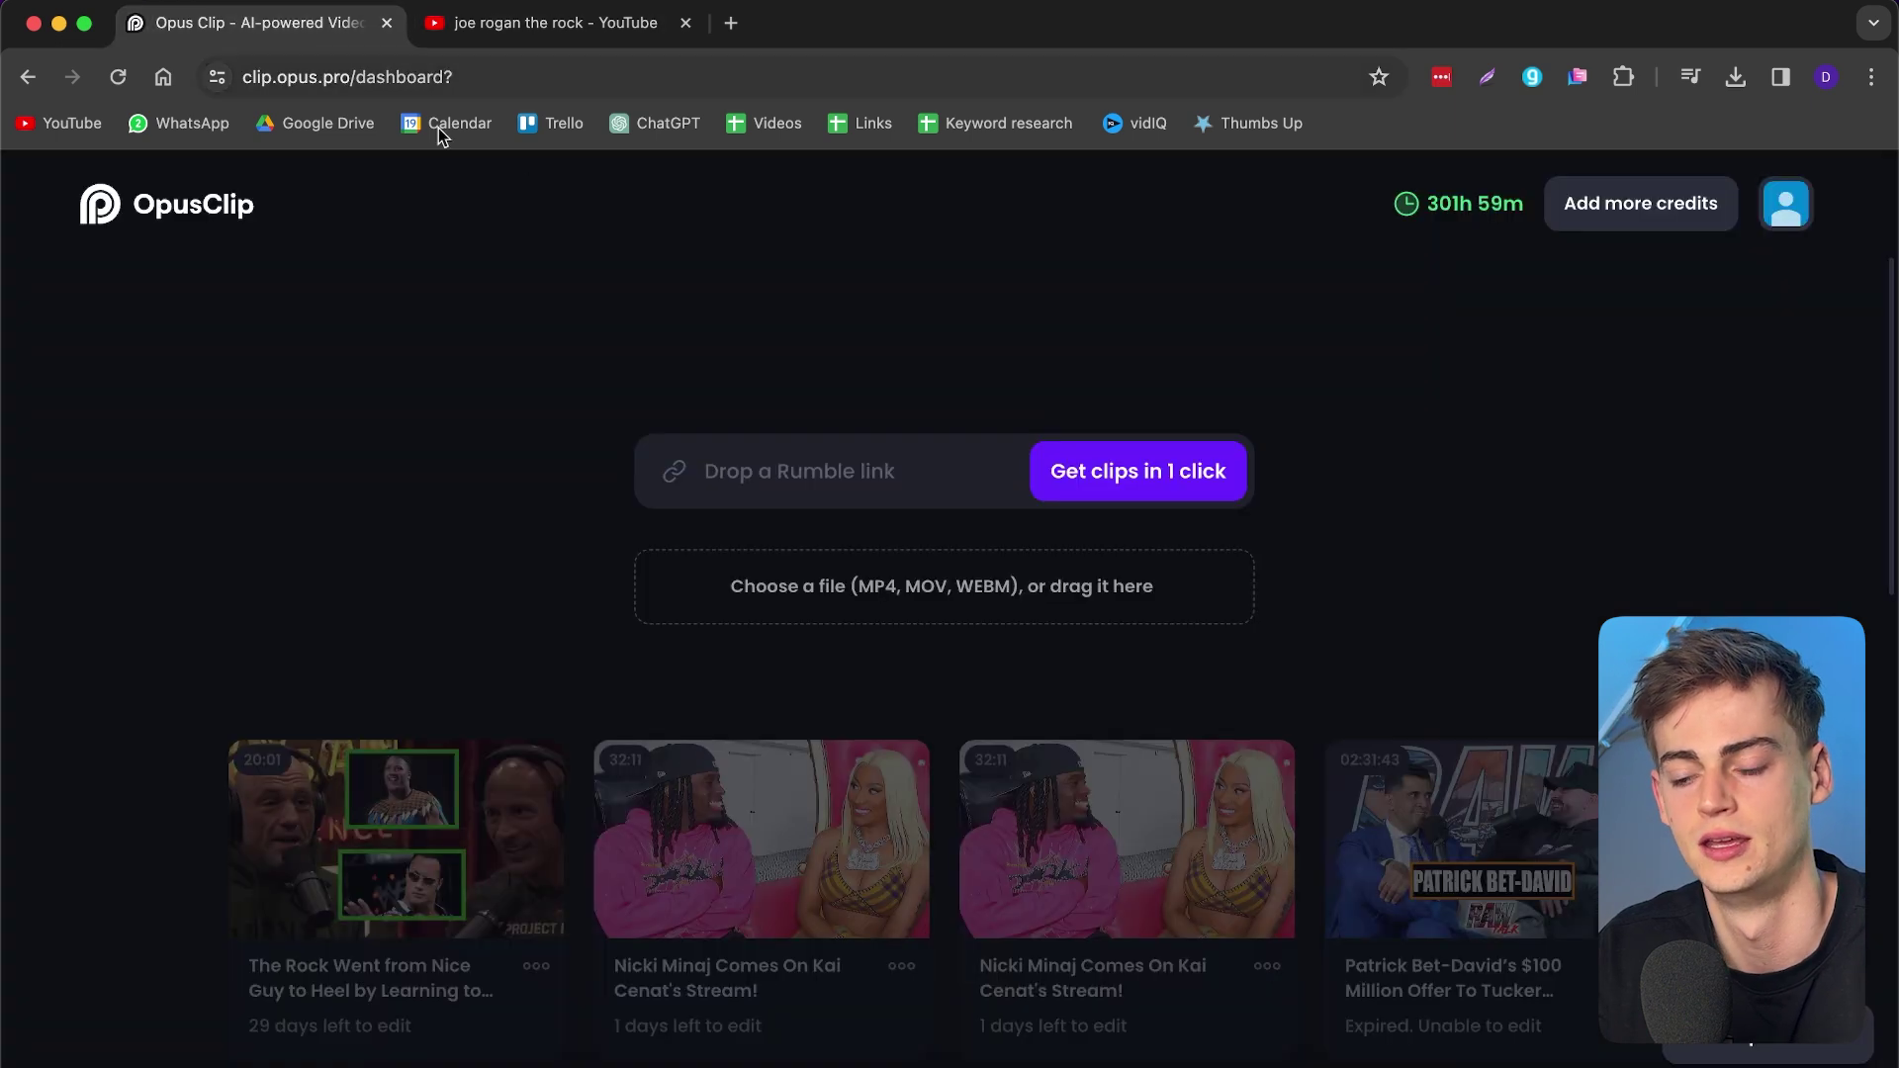
click(811, 475)
key(super+v)
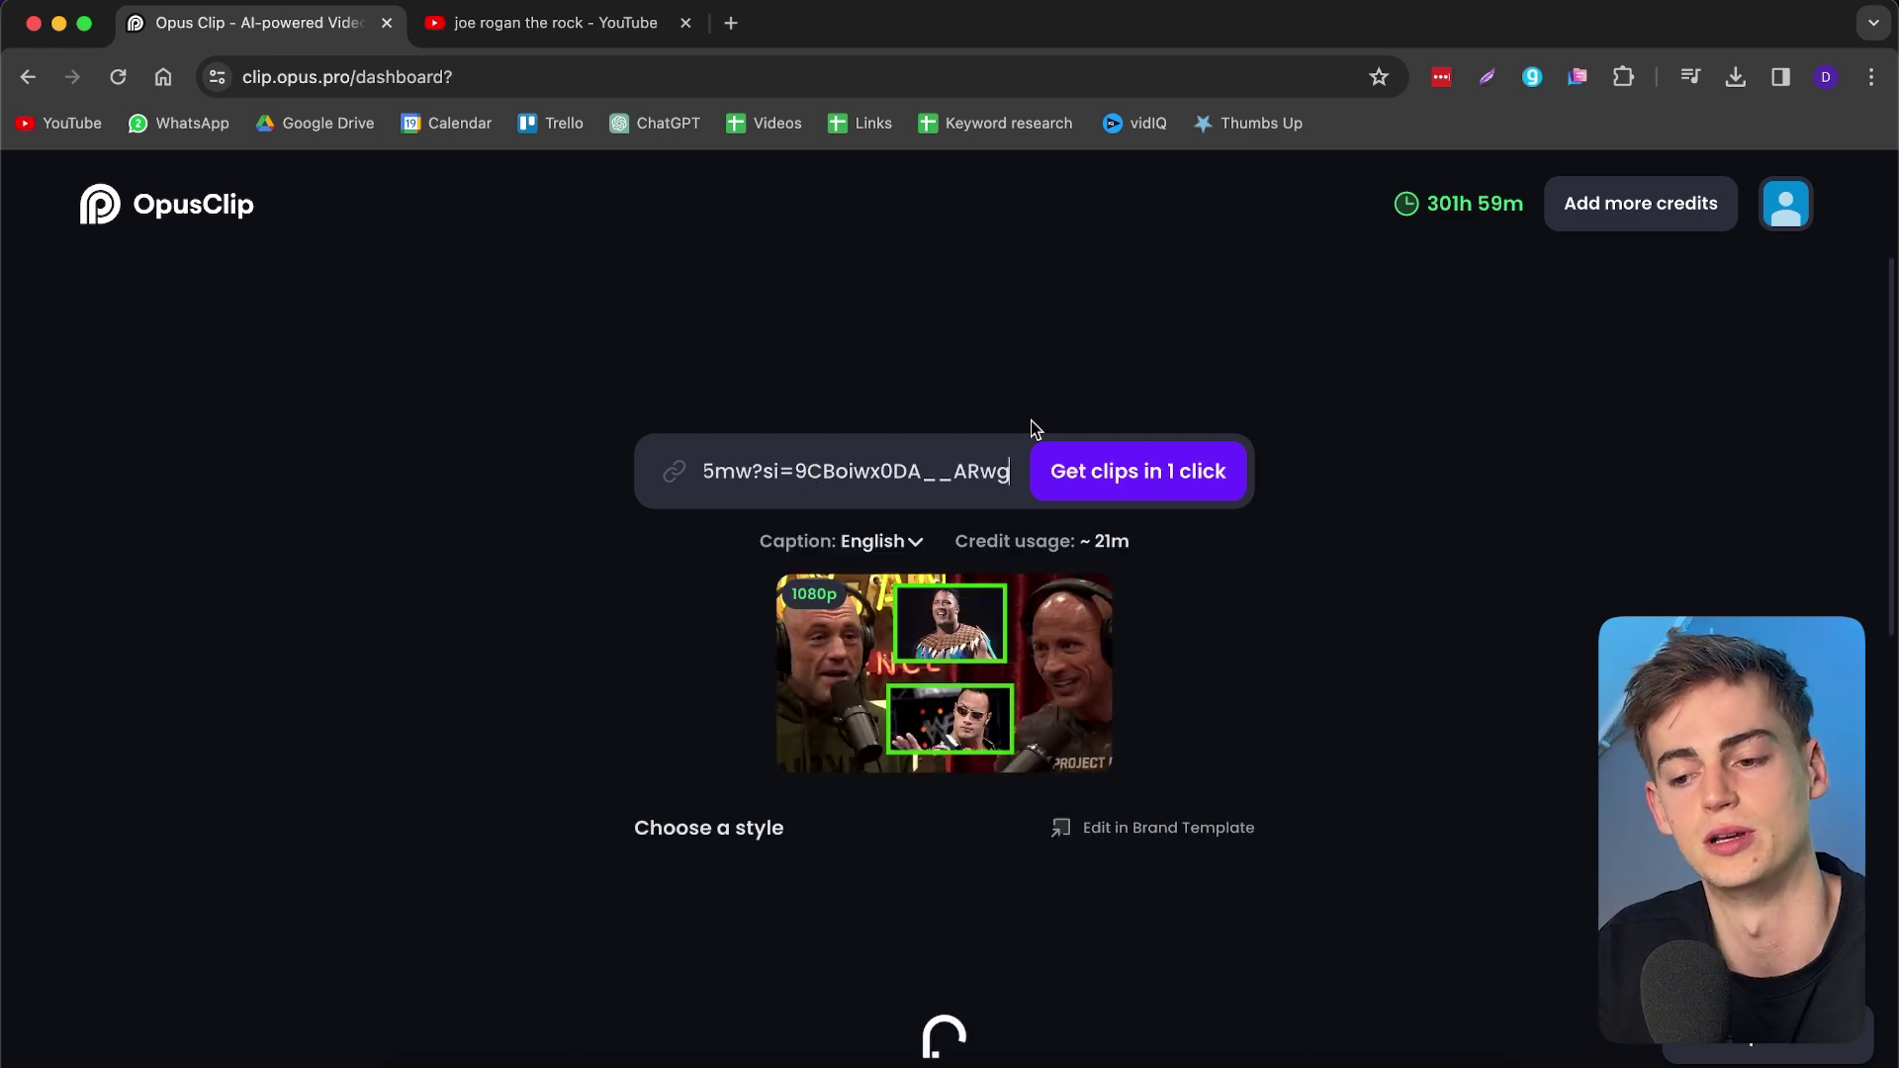
- Browse the available clip styles and choose Preset template 2
scroll(538, 462, down, 3)
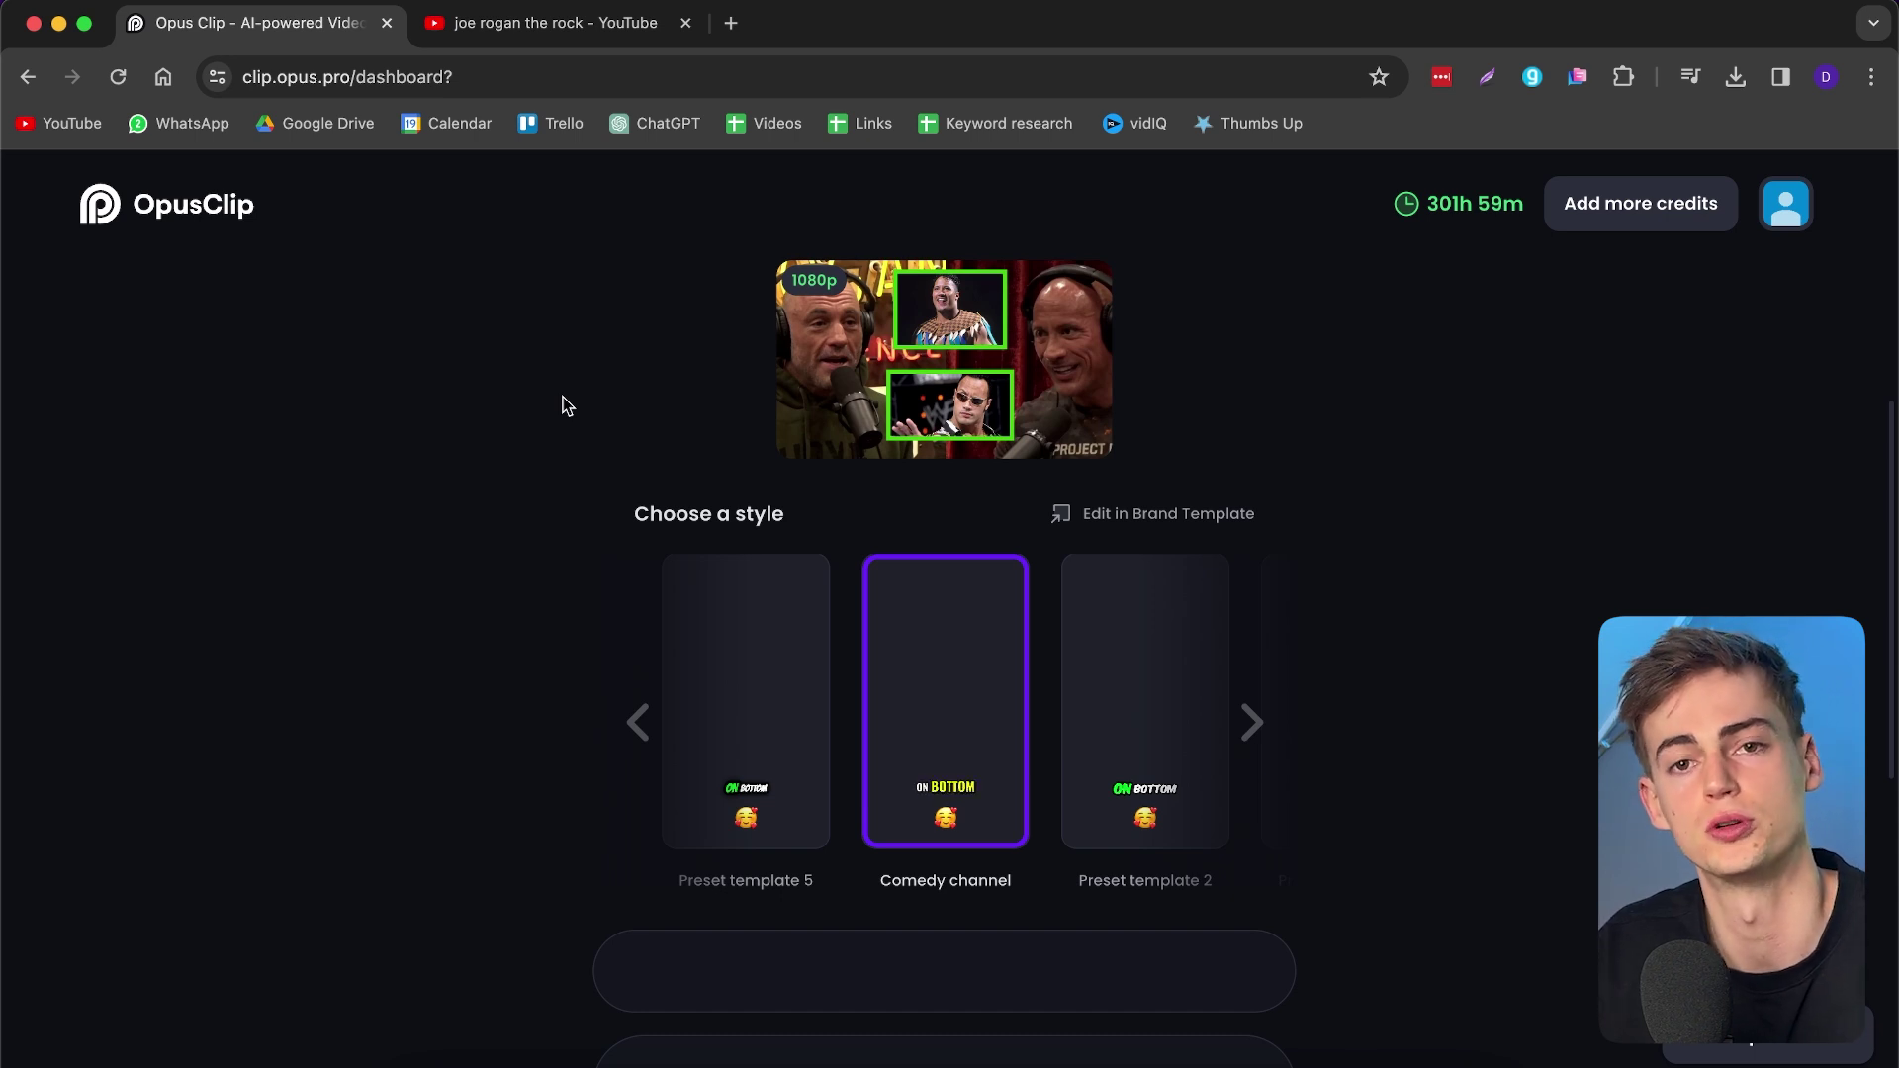
mouse_move(949, 691)
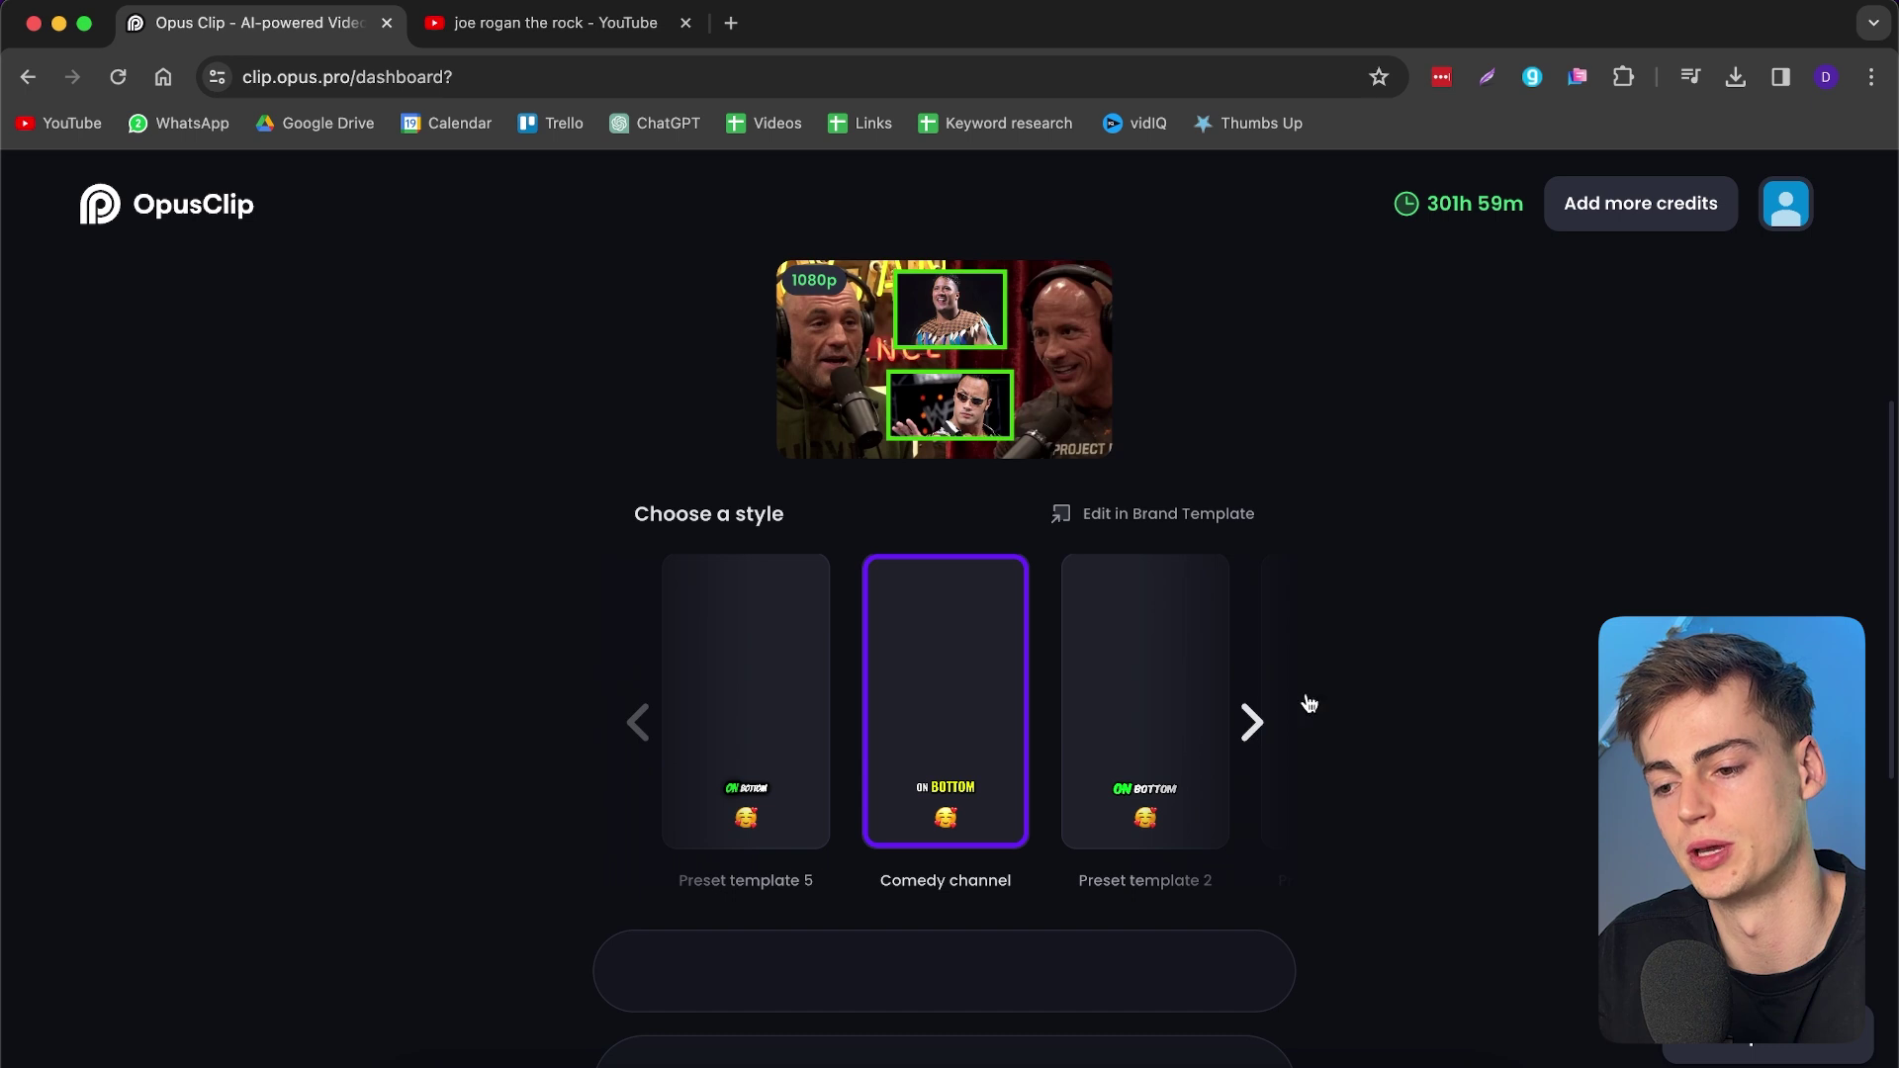
click(1249, 730)
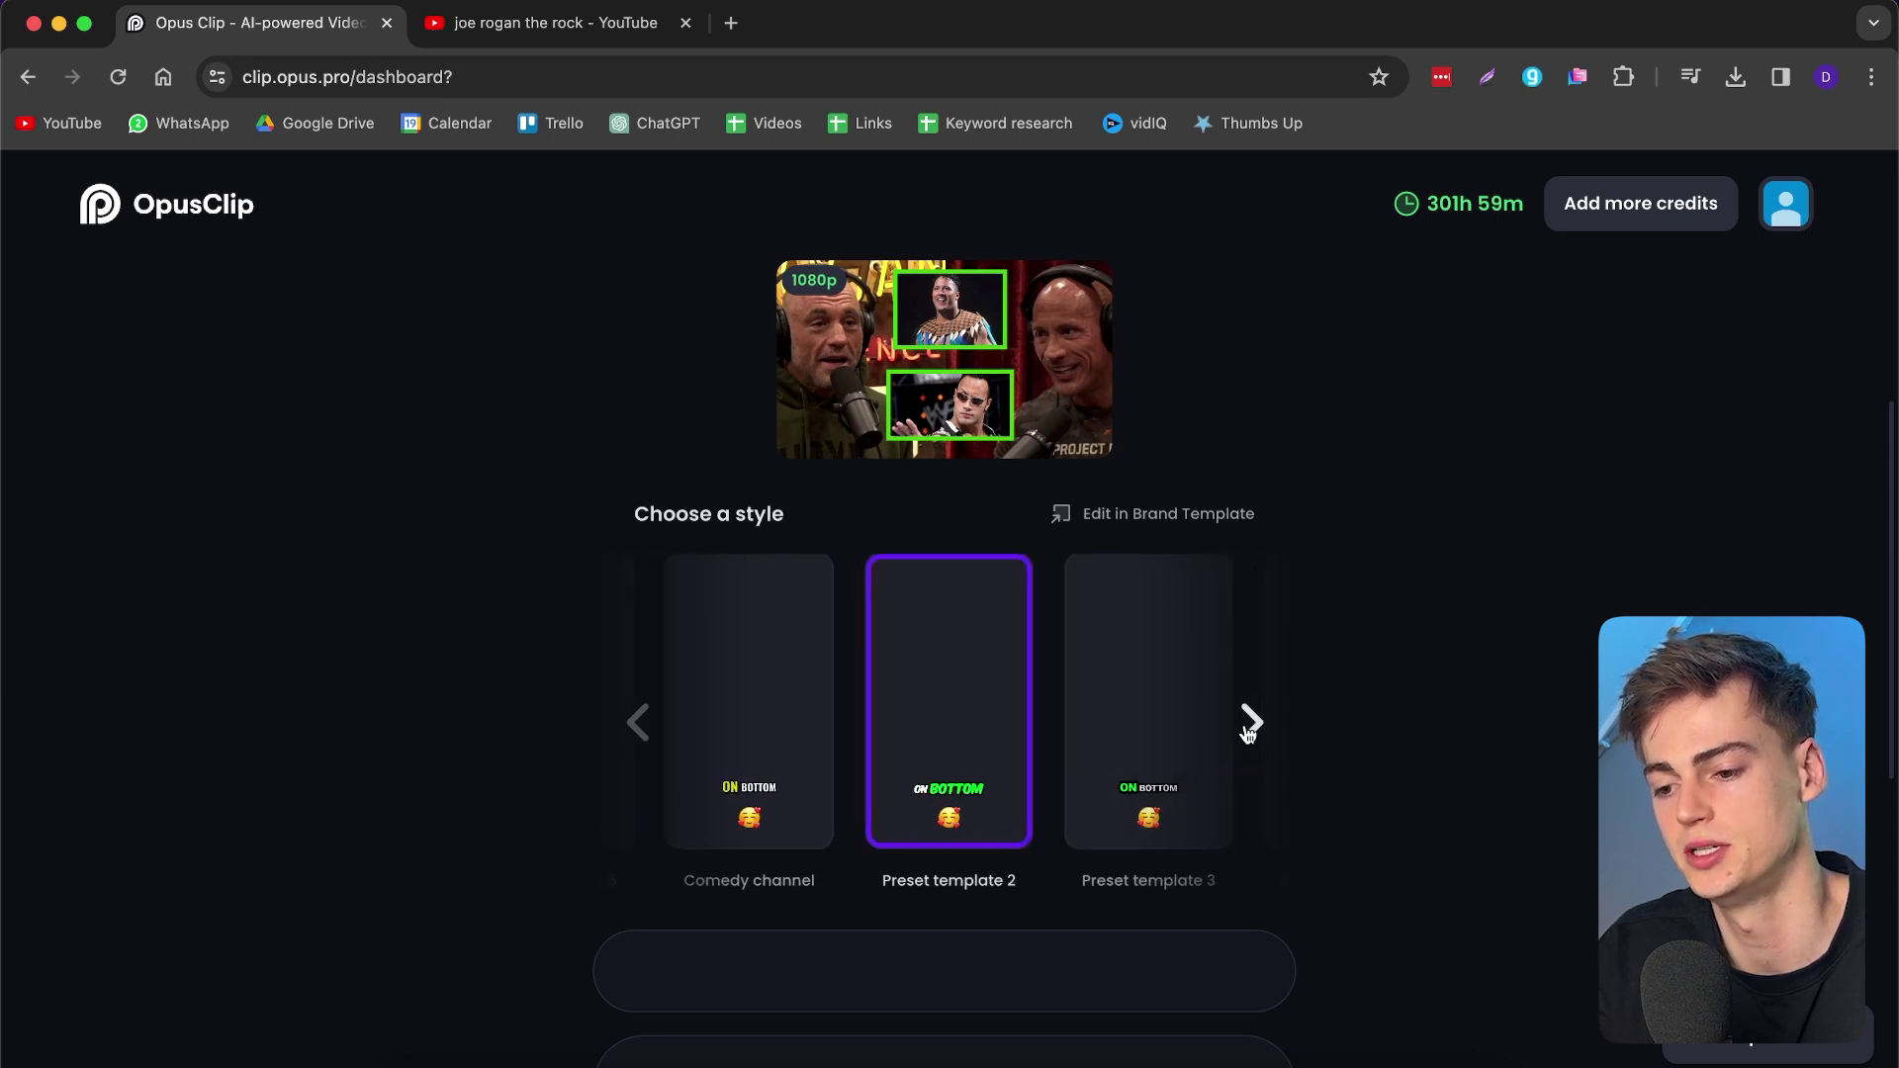
click(1251, 730)
click(1250, 730)
click(1250, 730)
click(1251, 730)
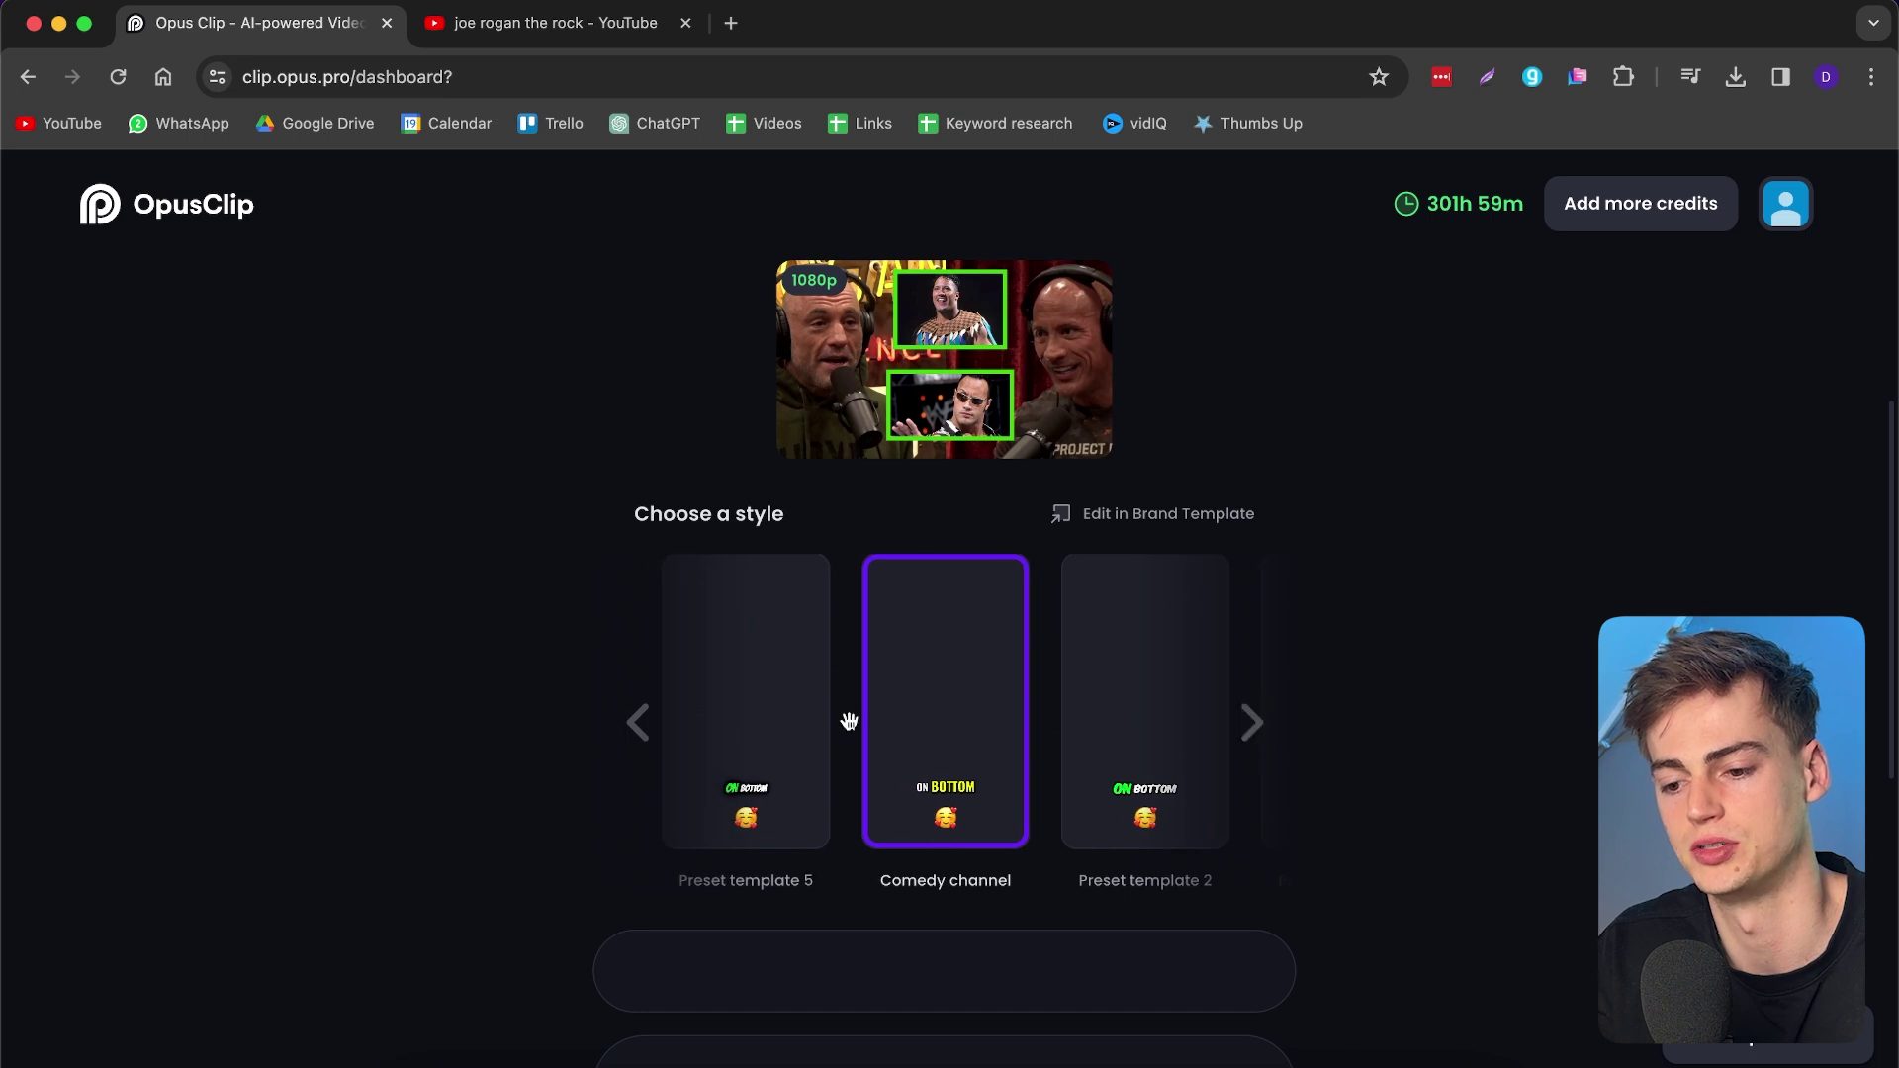
click(1252, 730)
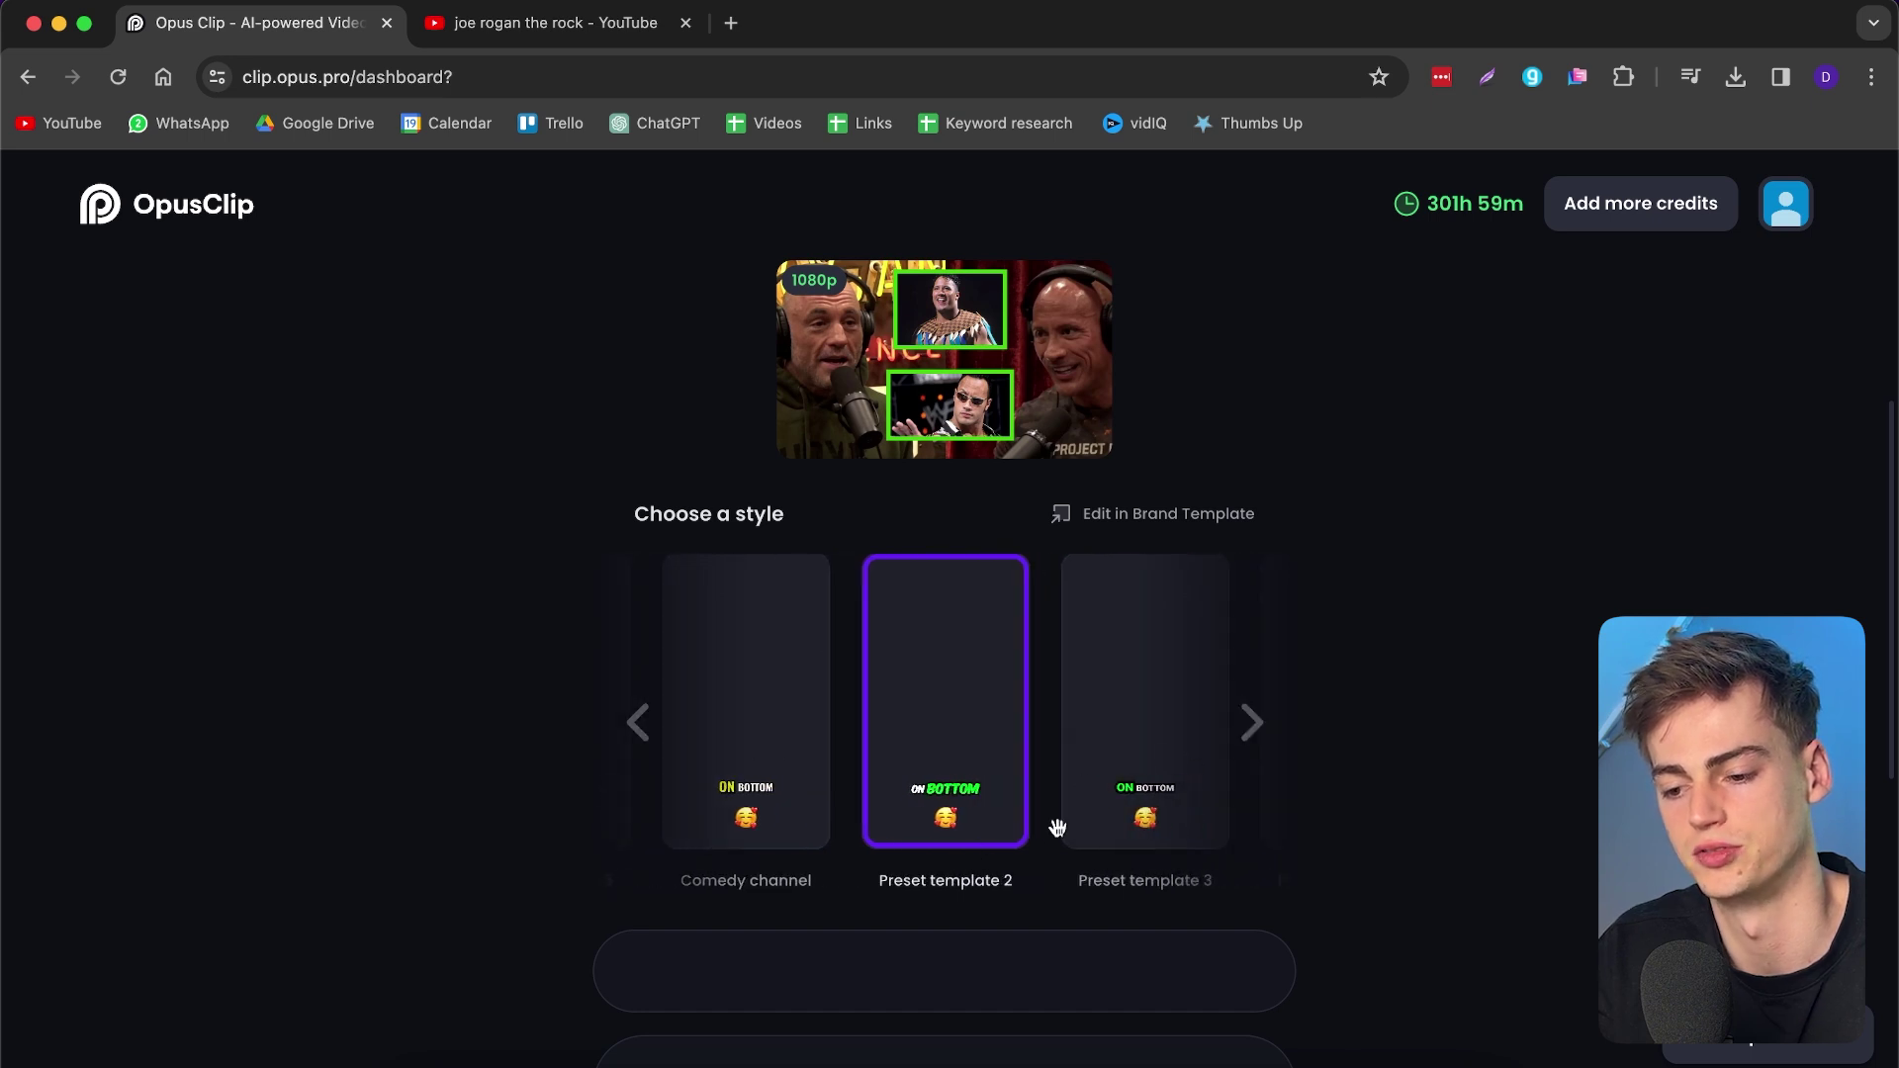
- Set the processing timeframe to start at 0:00:54
scroll(1517, 660, down, 5)
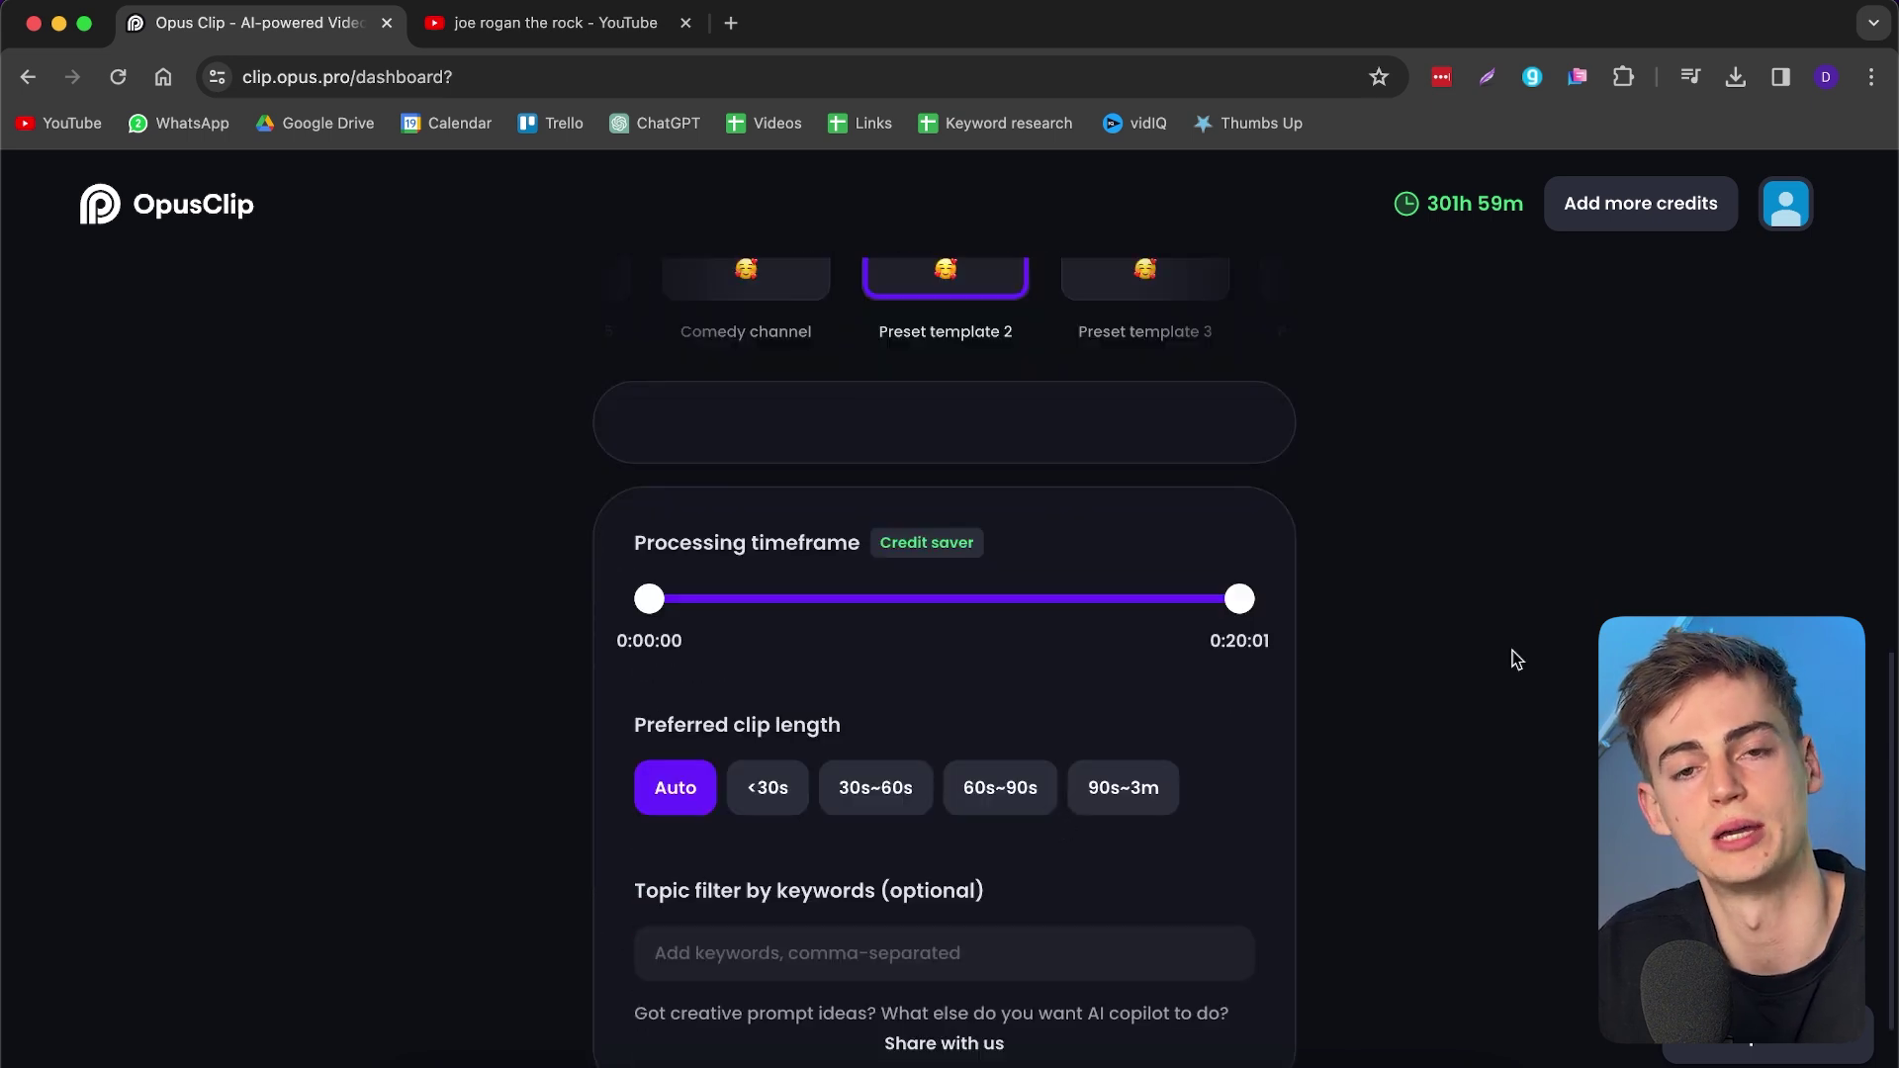
mouse_move(680, 605)
mouse_down()
mouse_move(659, 600)
mouse_move(676, 599)
mouse_up()
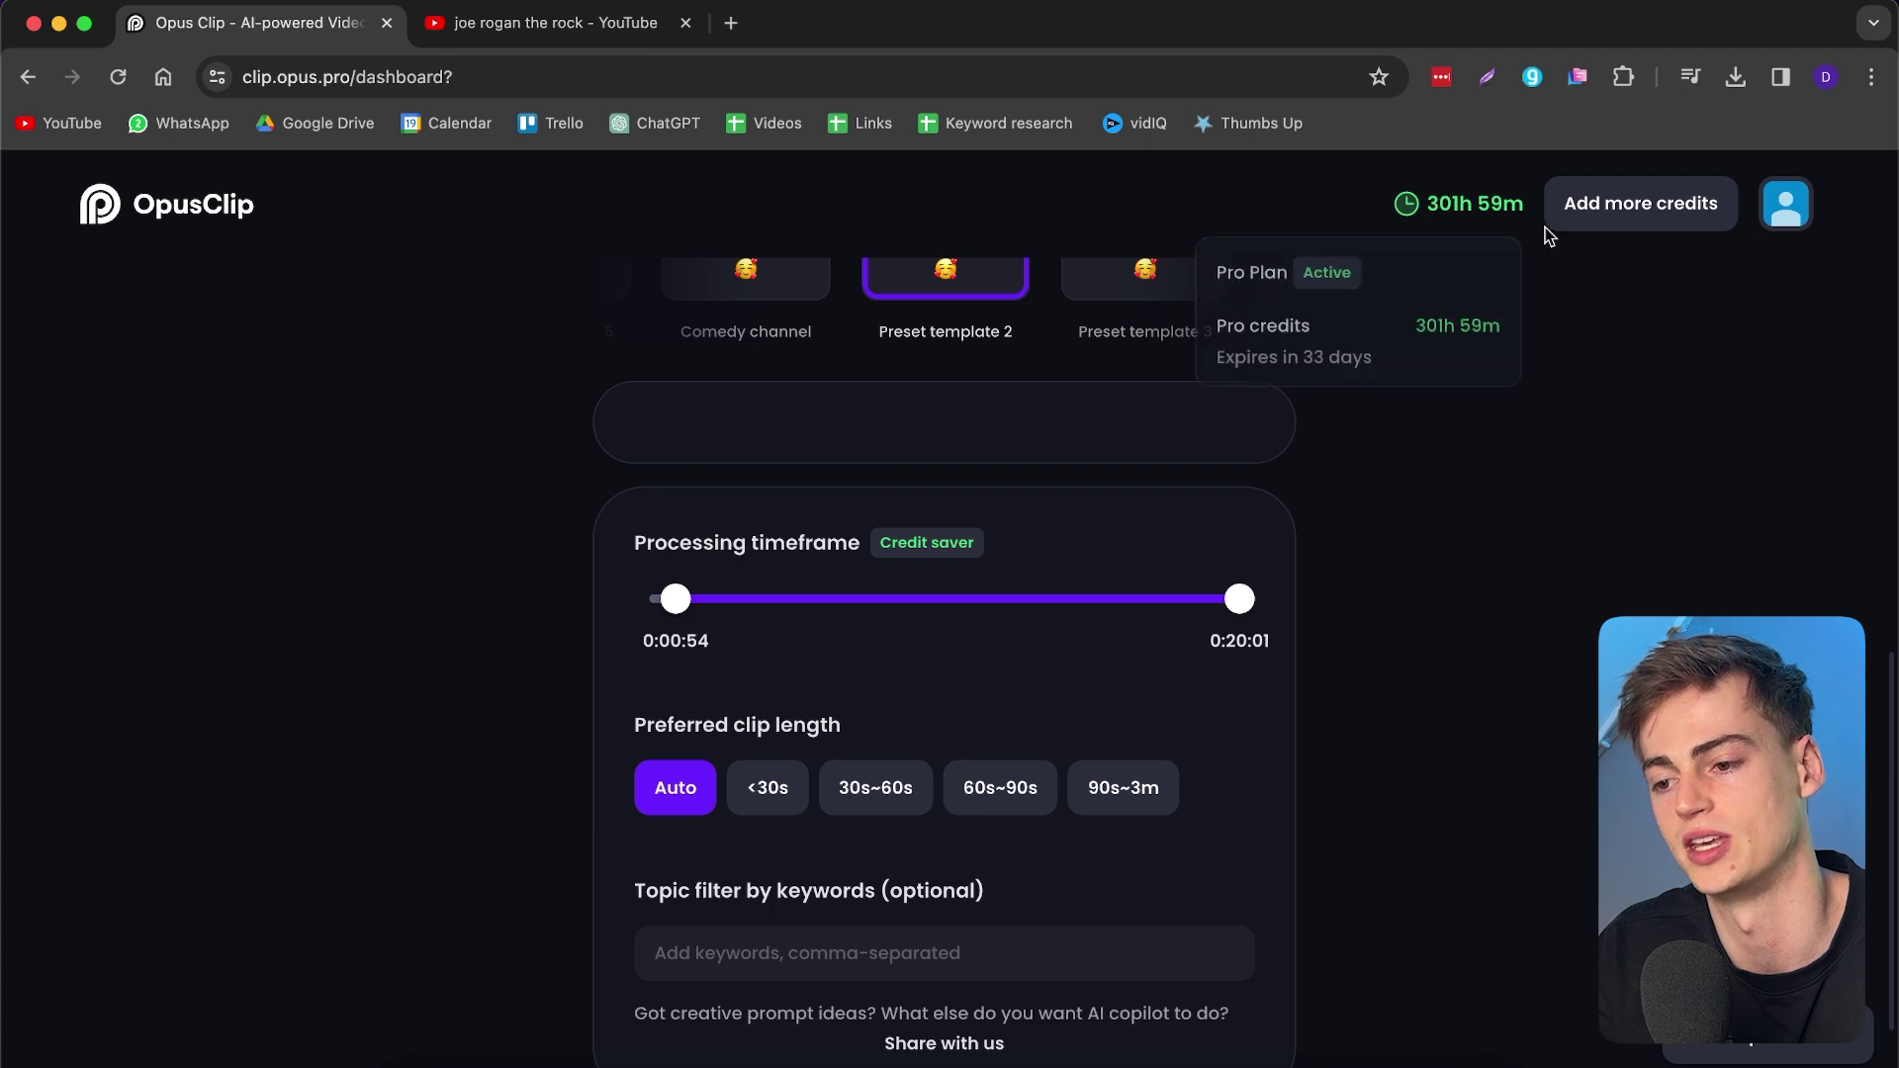
- Reset the processing timeframe to start at 0:00:00 and choose <30s and 30s~60s as the preferred clip lengths
drag(693, 601, 643, 600)
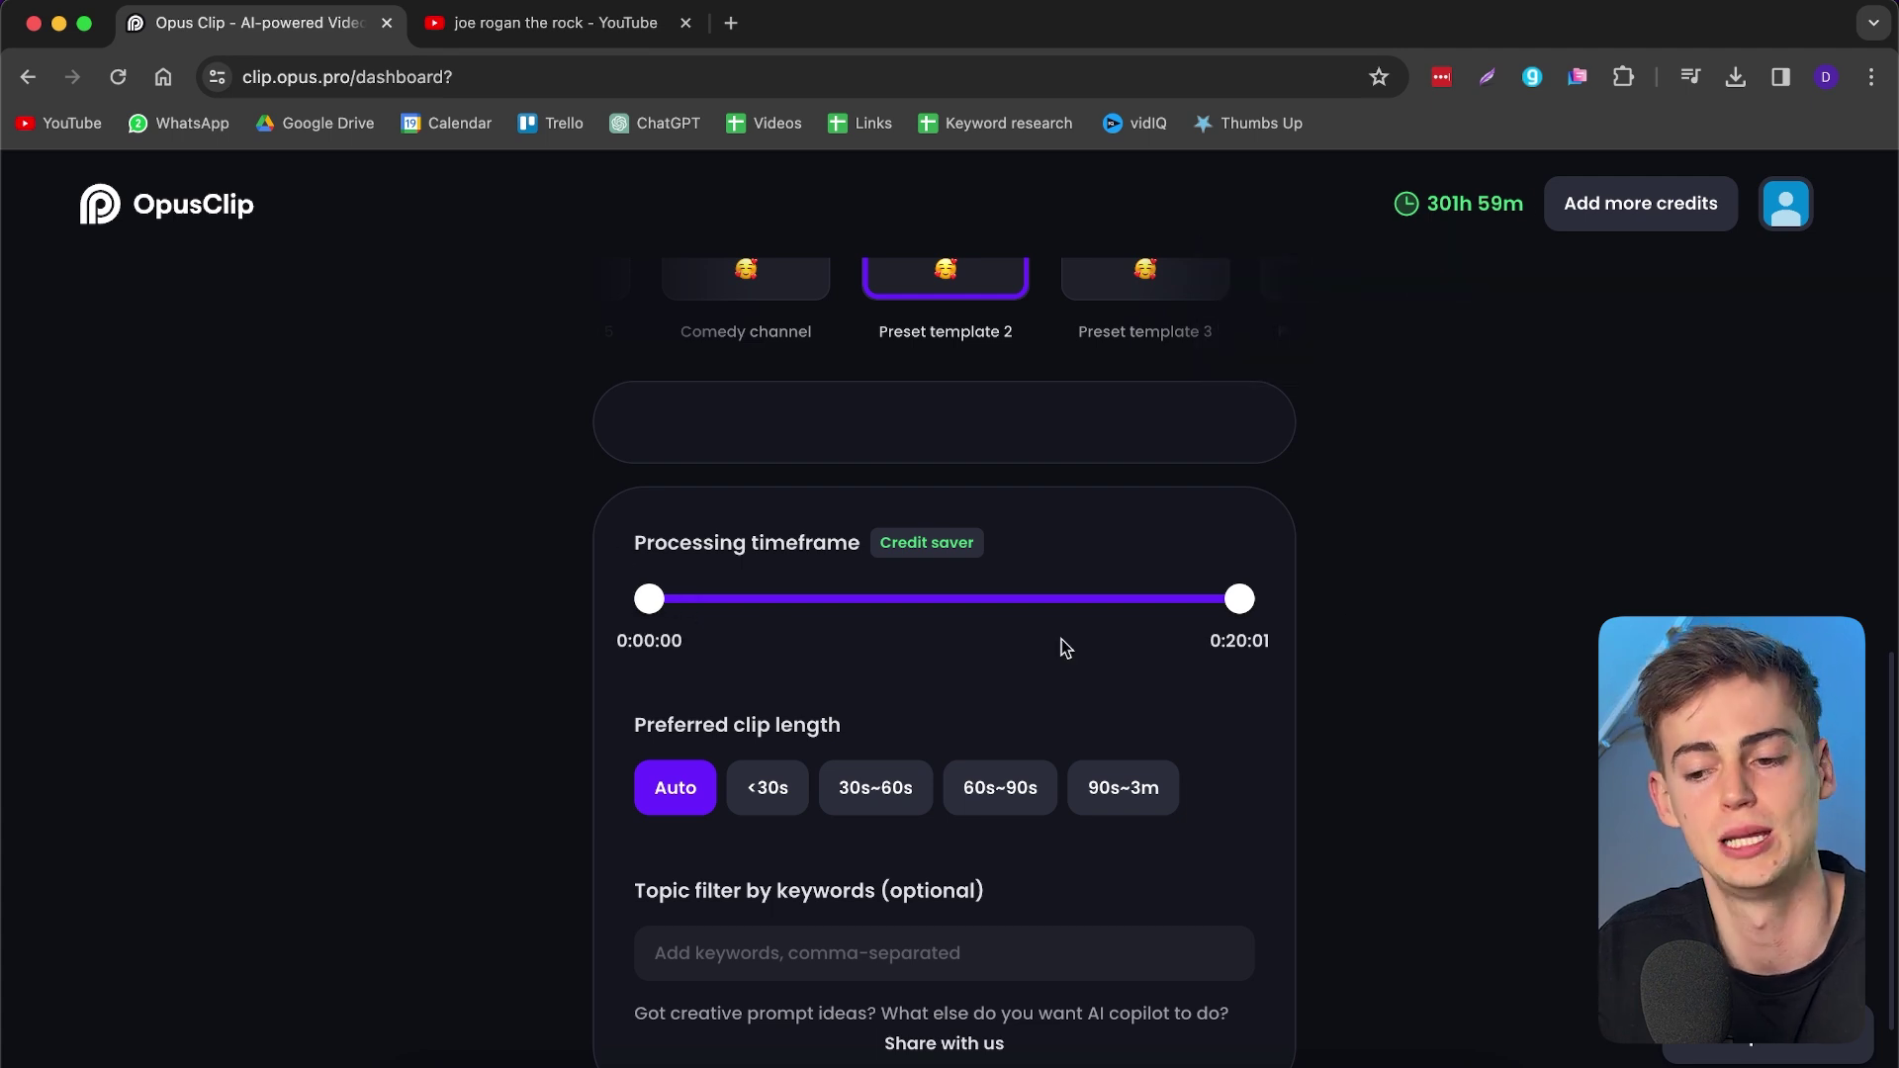
click(783, 791)
click(908, 795)
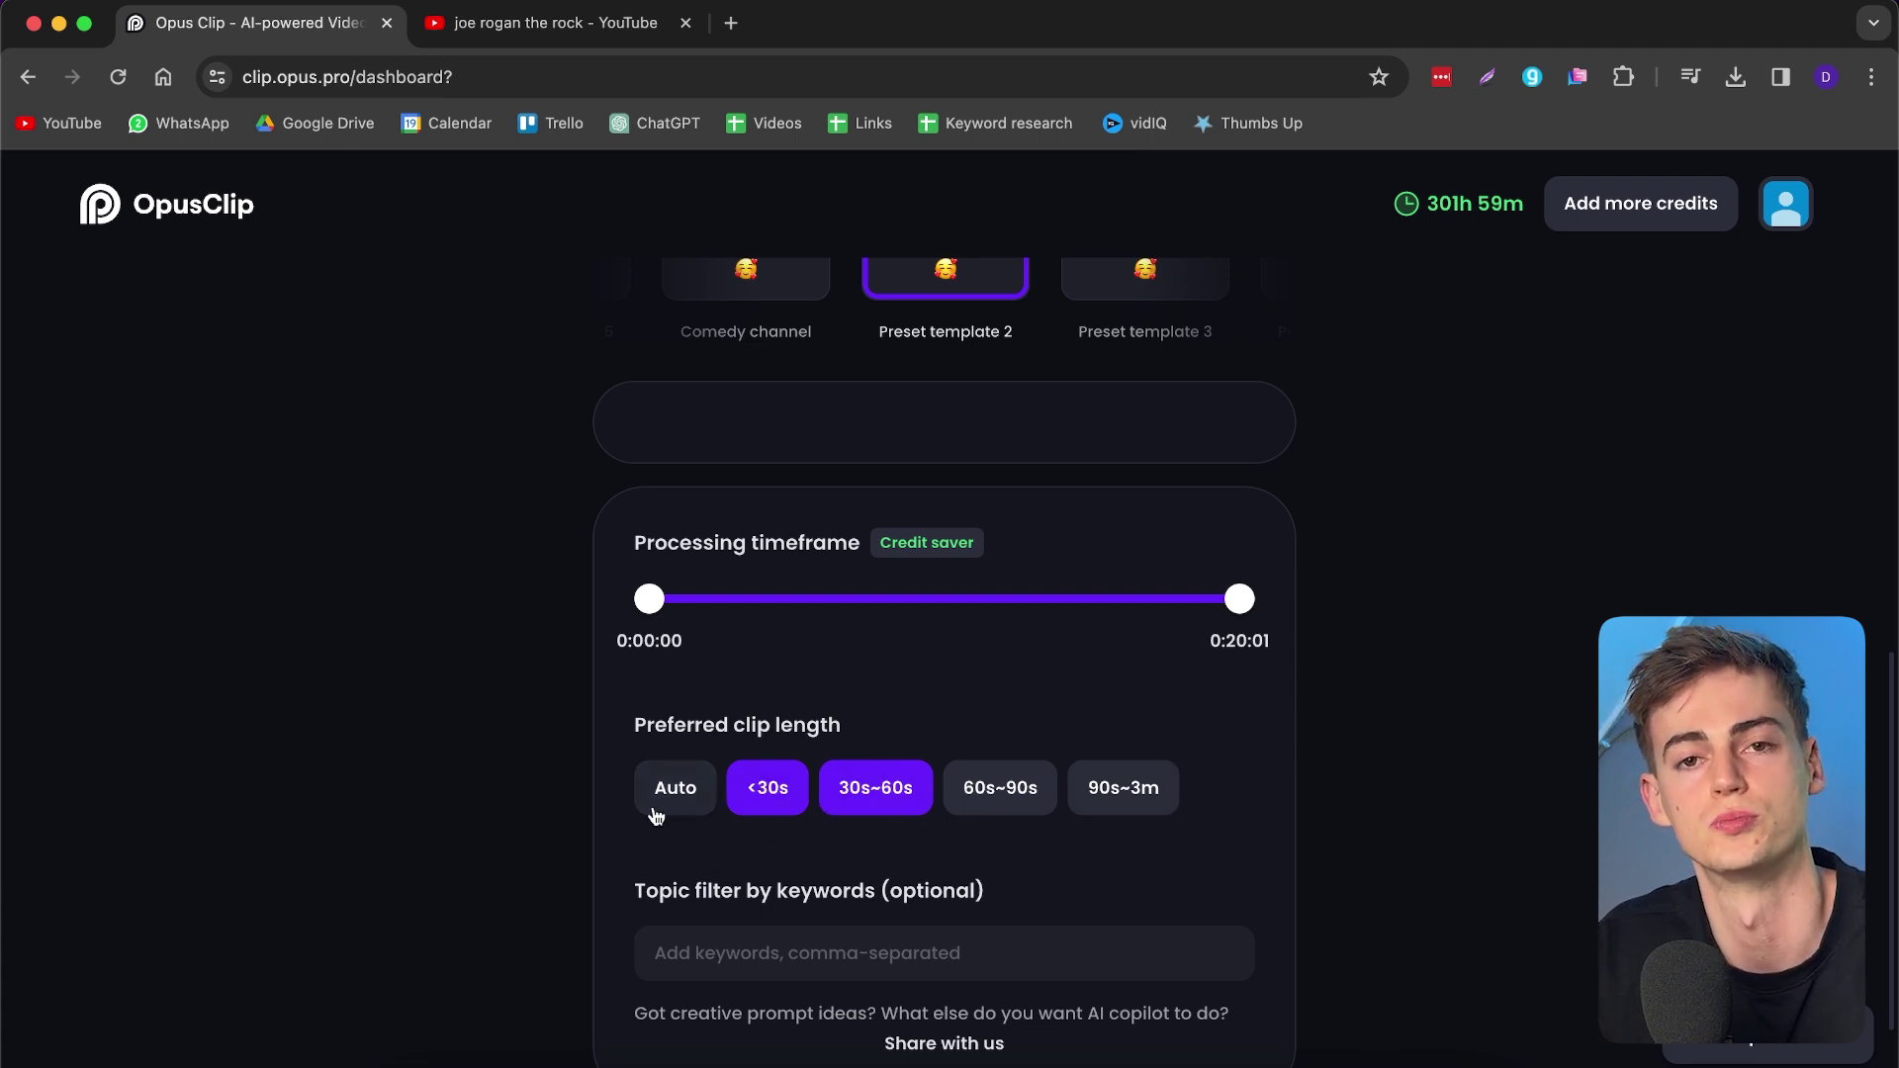
- Review the remaining clip settings and generate the clips from the linked YouTube video
scroll(566, 817, down, 2)
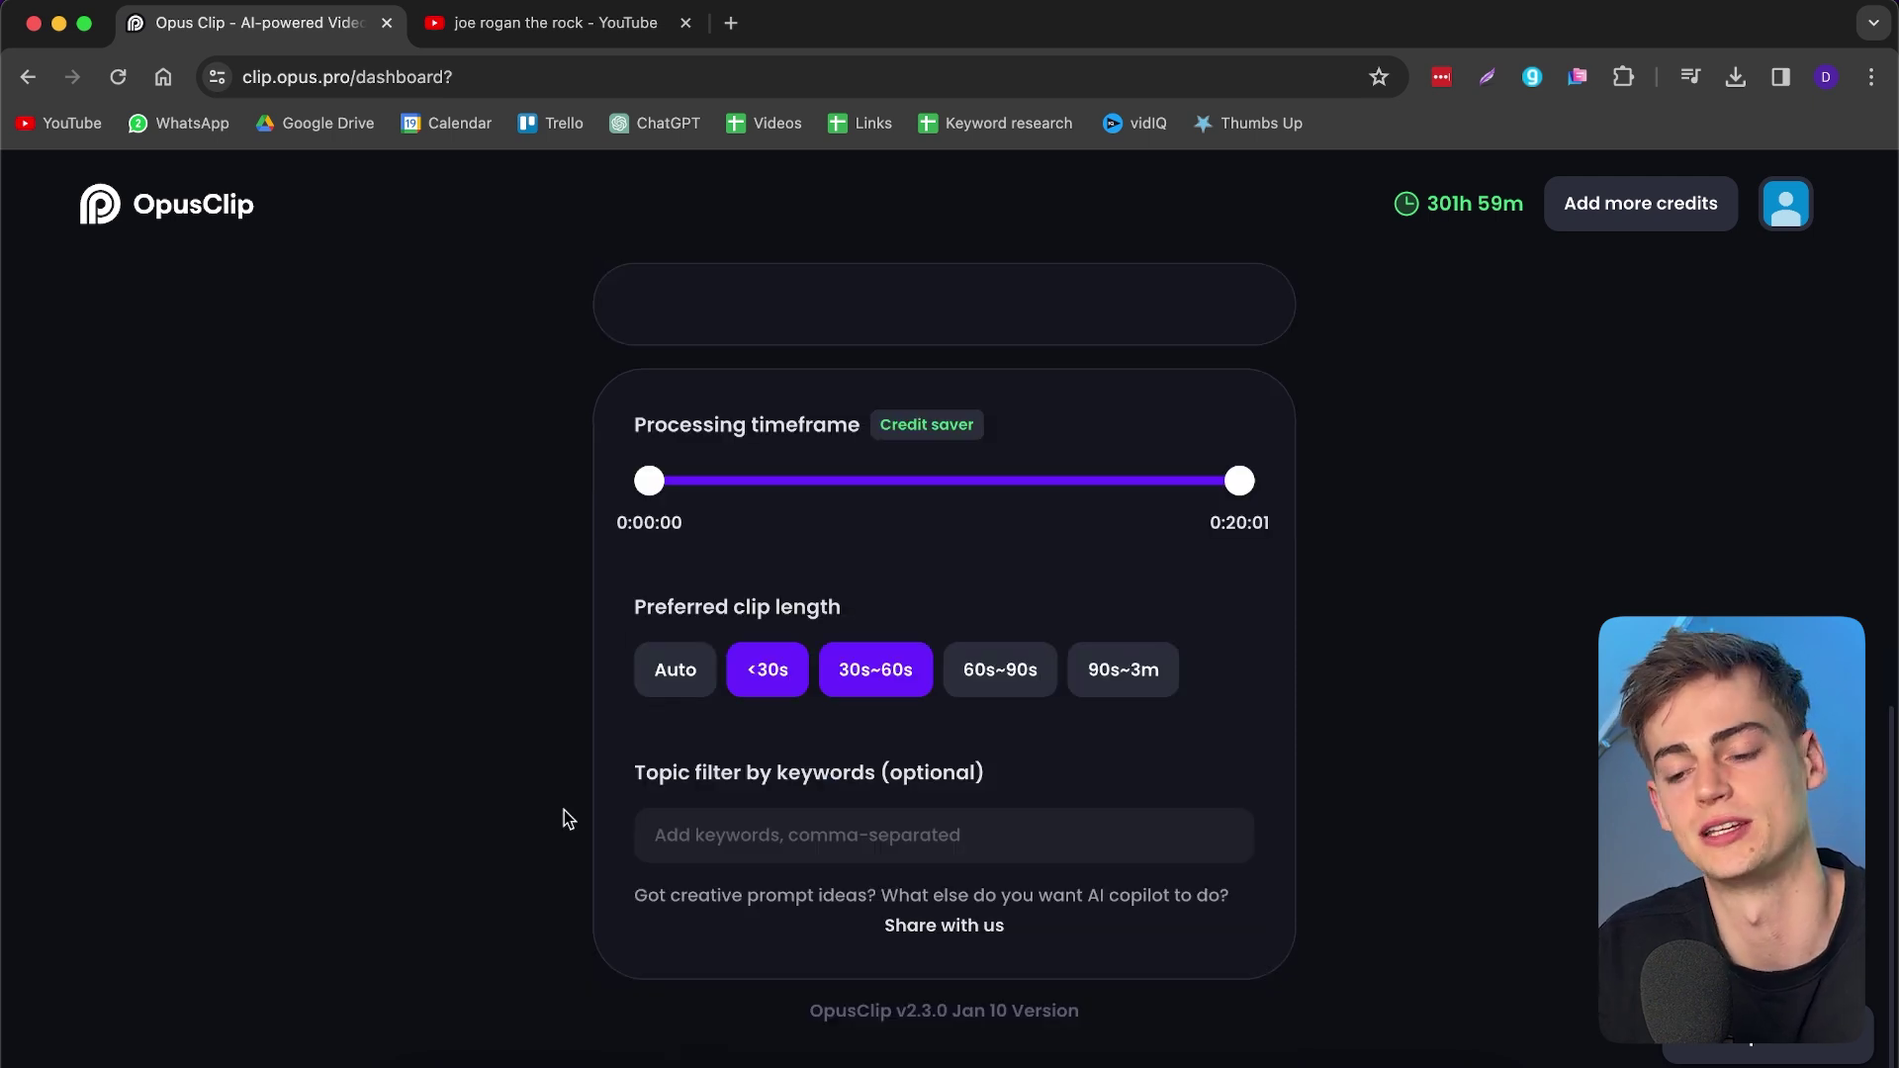
scroll(1336, 669, up, 8)
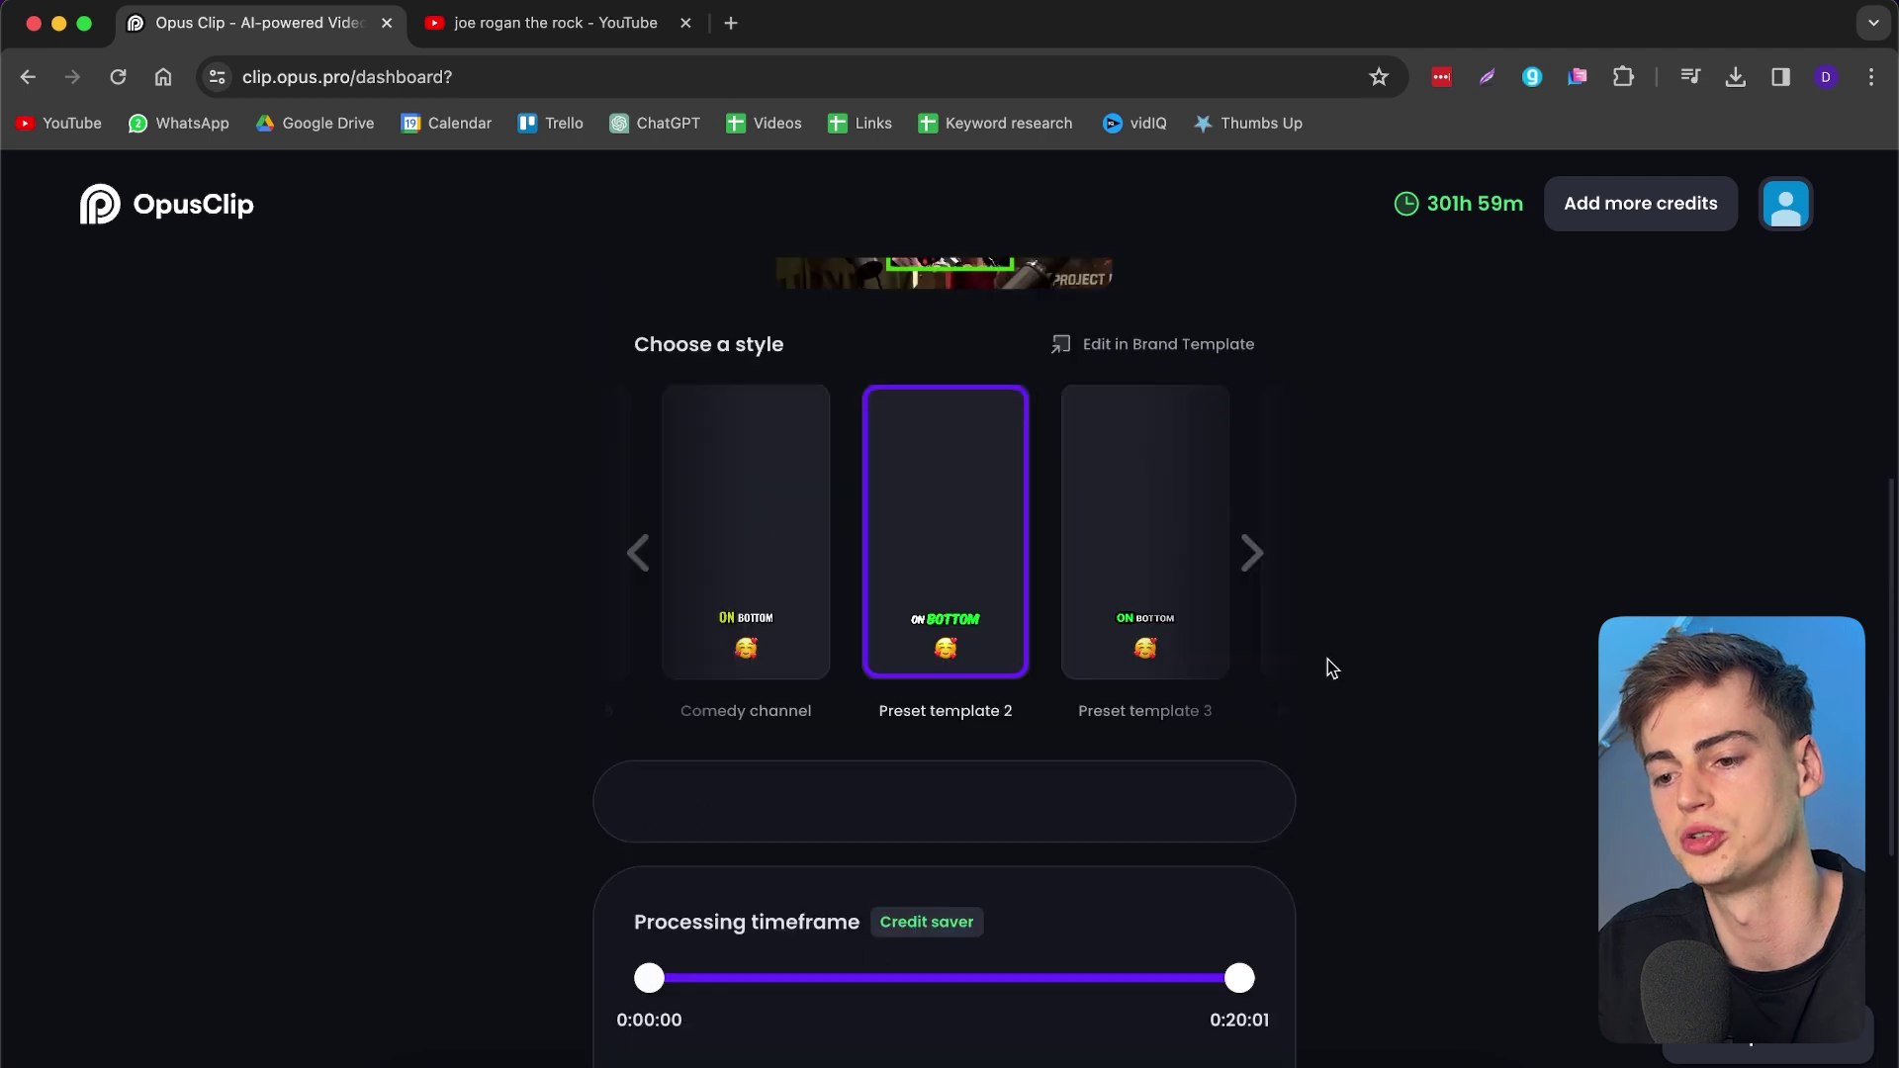
scroll(1335, 668, up, 8)
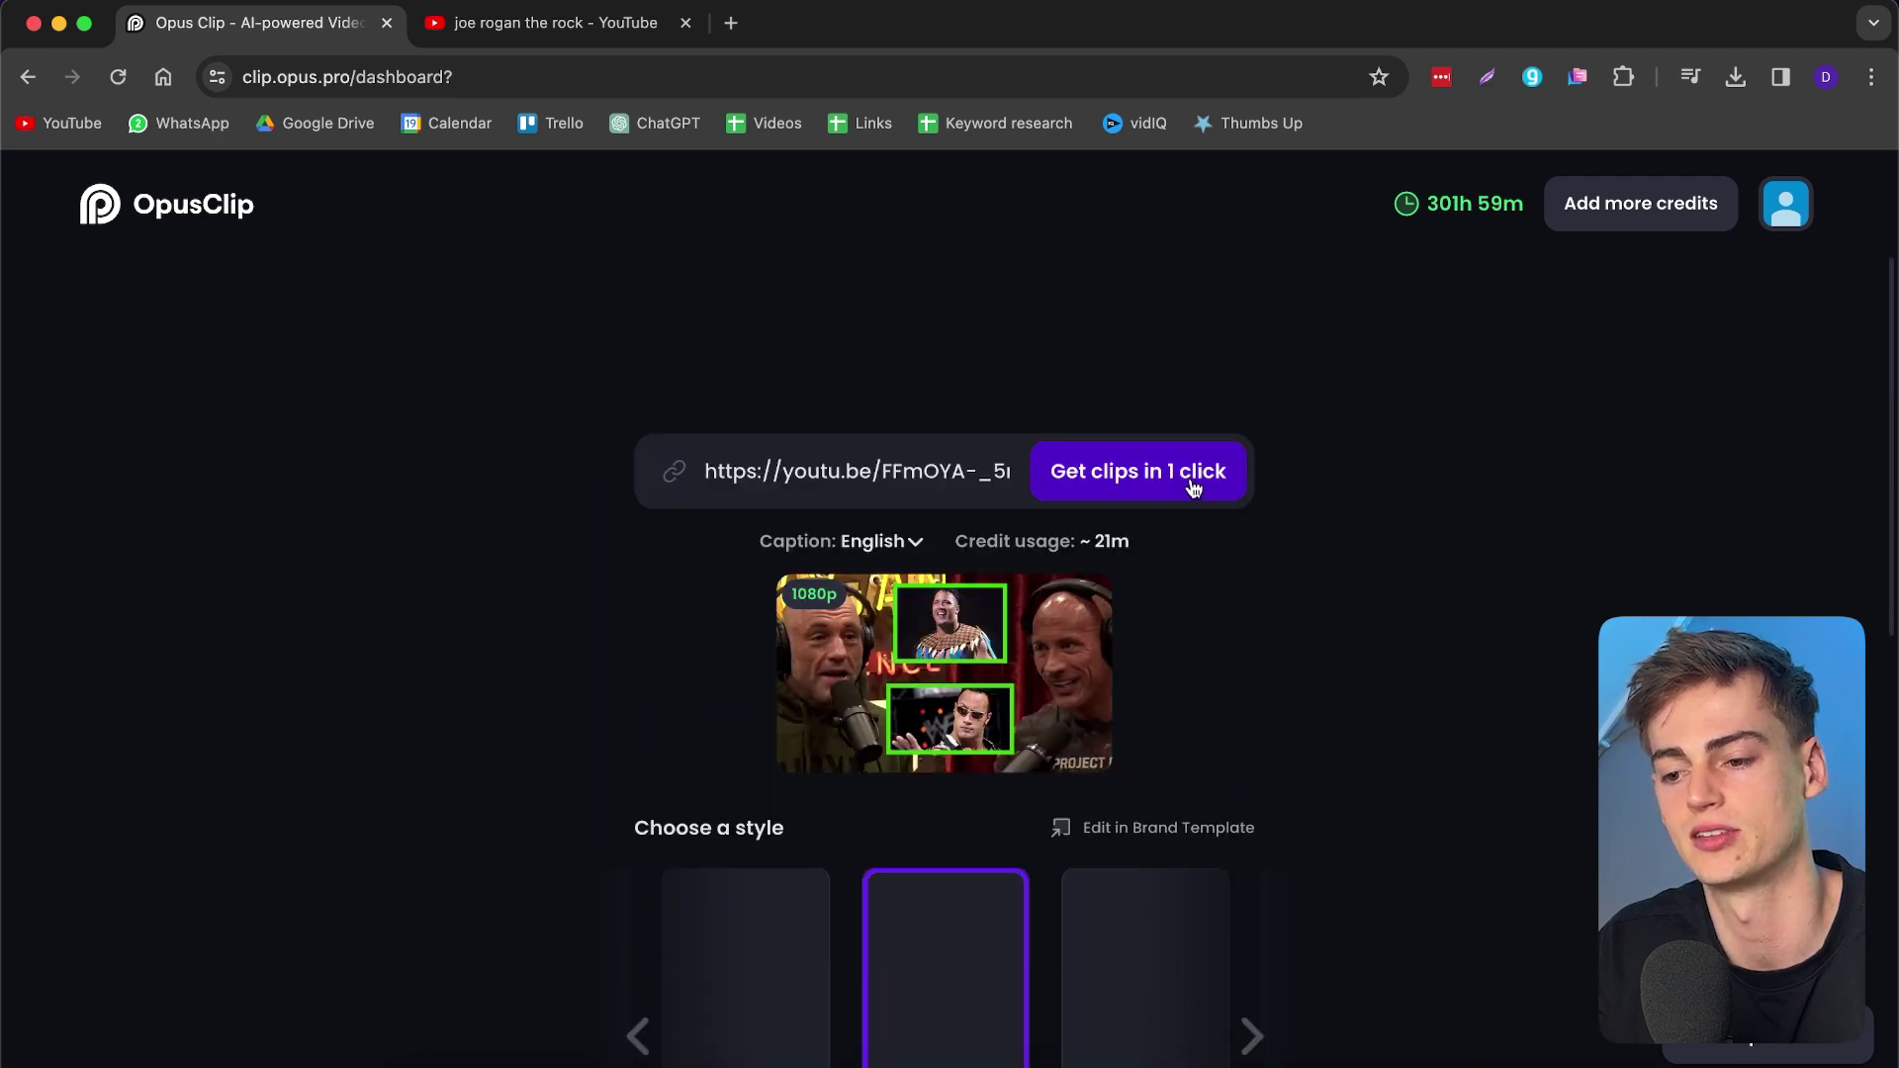
click(1190, 482)
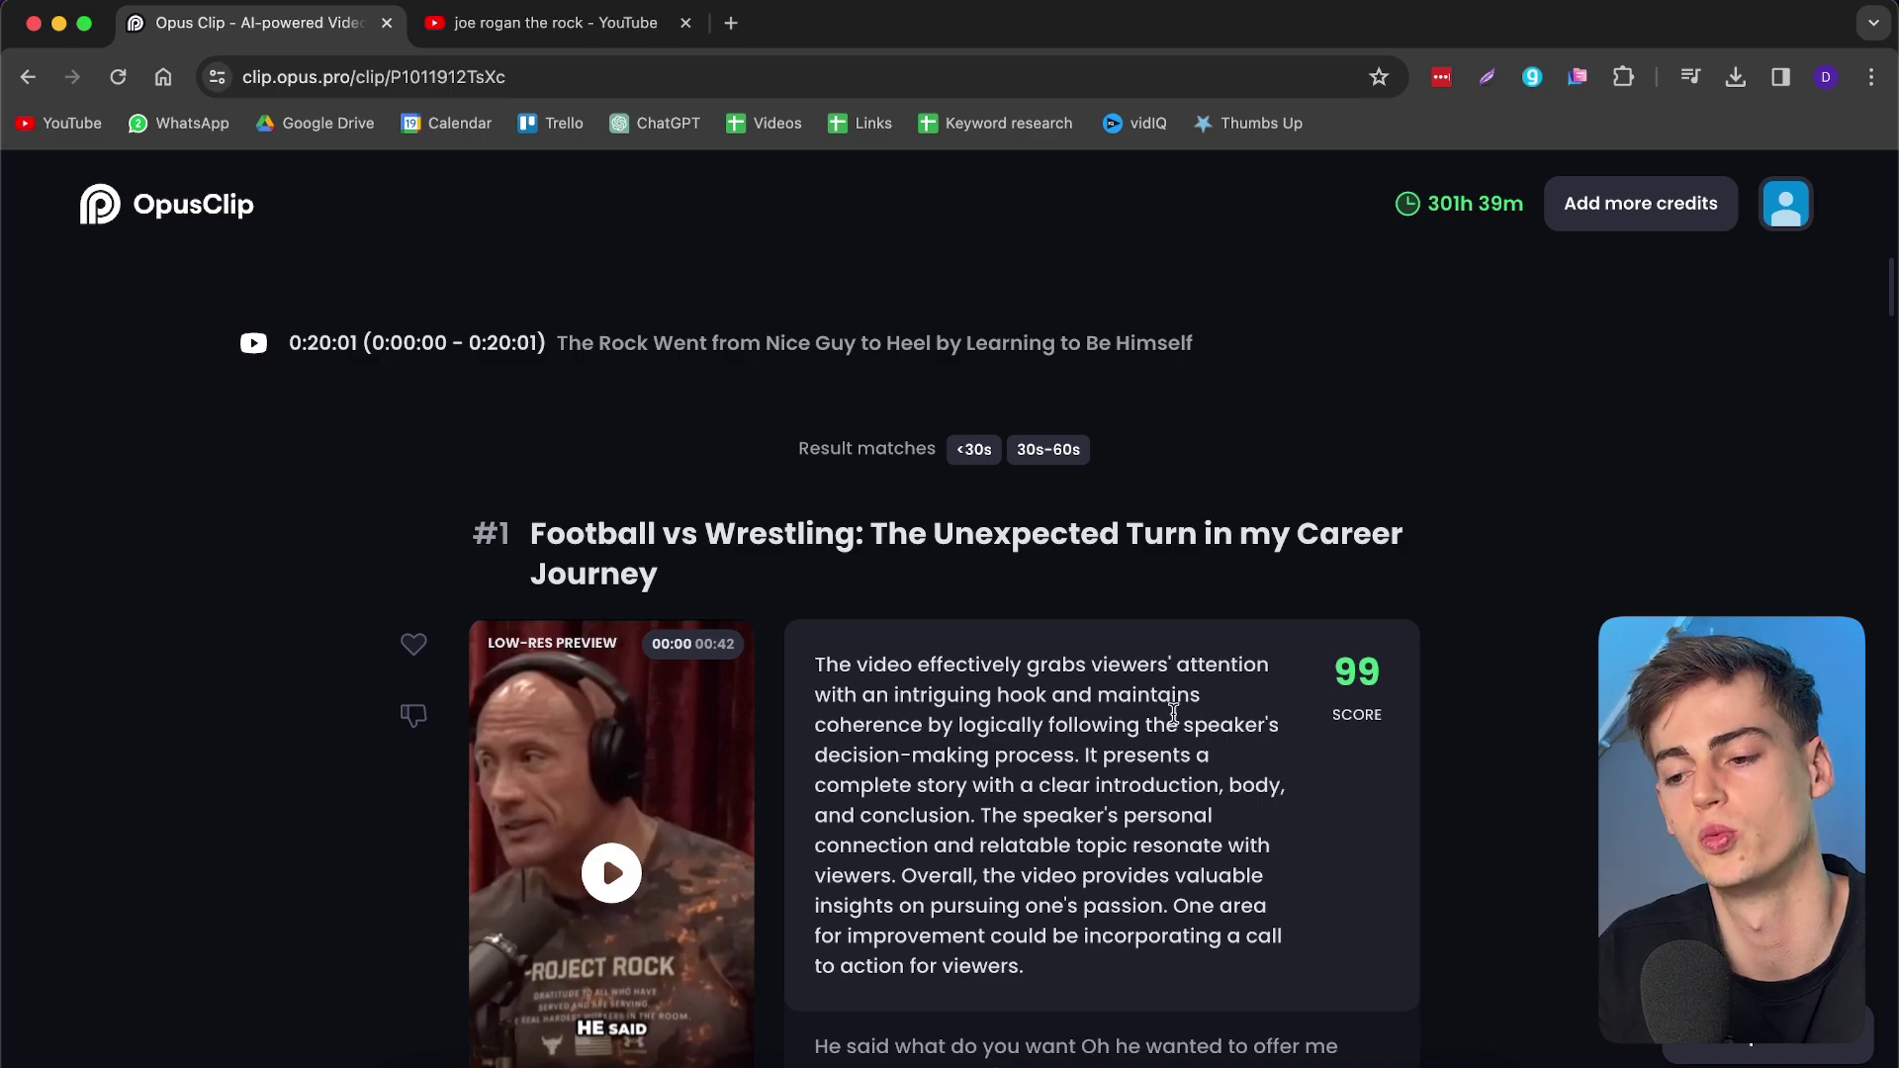
- Look through the list of generated clips and check the viral score explanation of clip #1
scroll(1115, 717, down, 20)
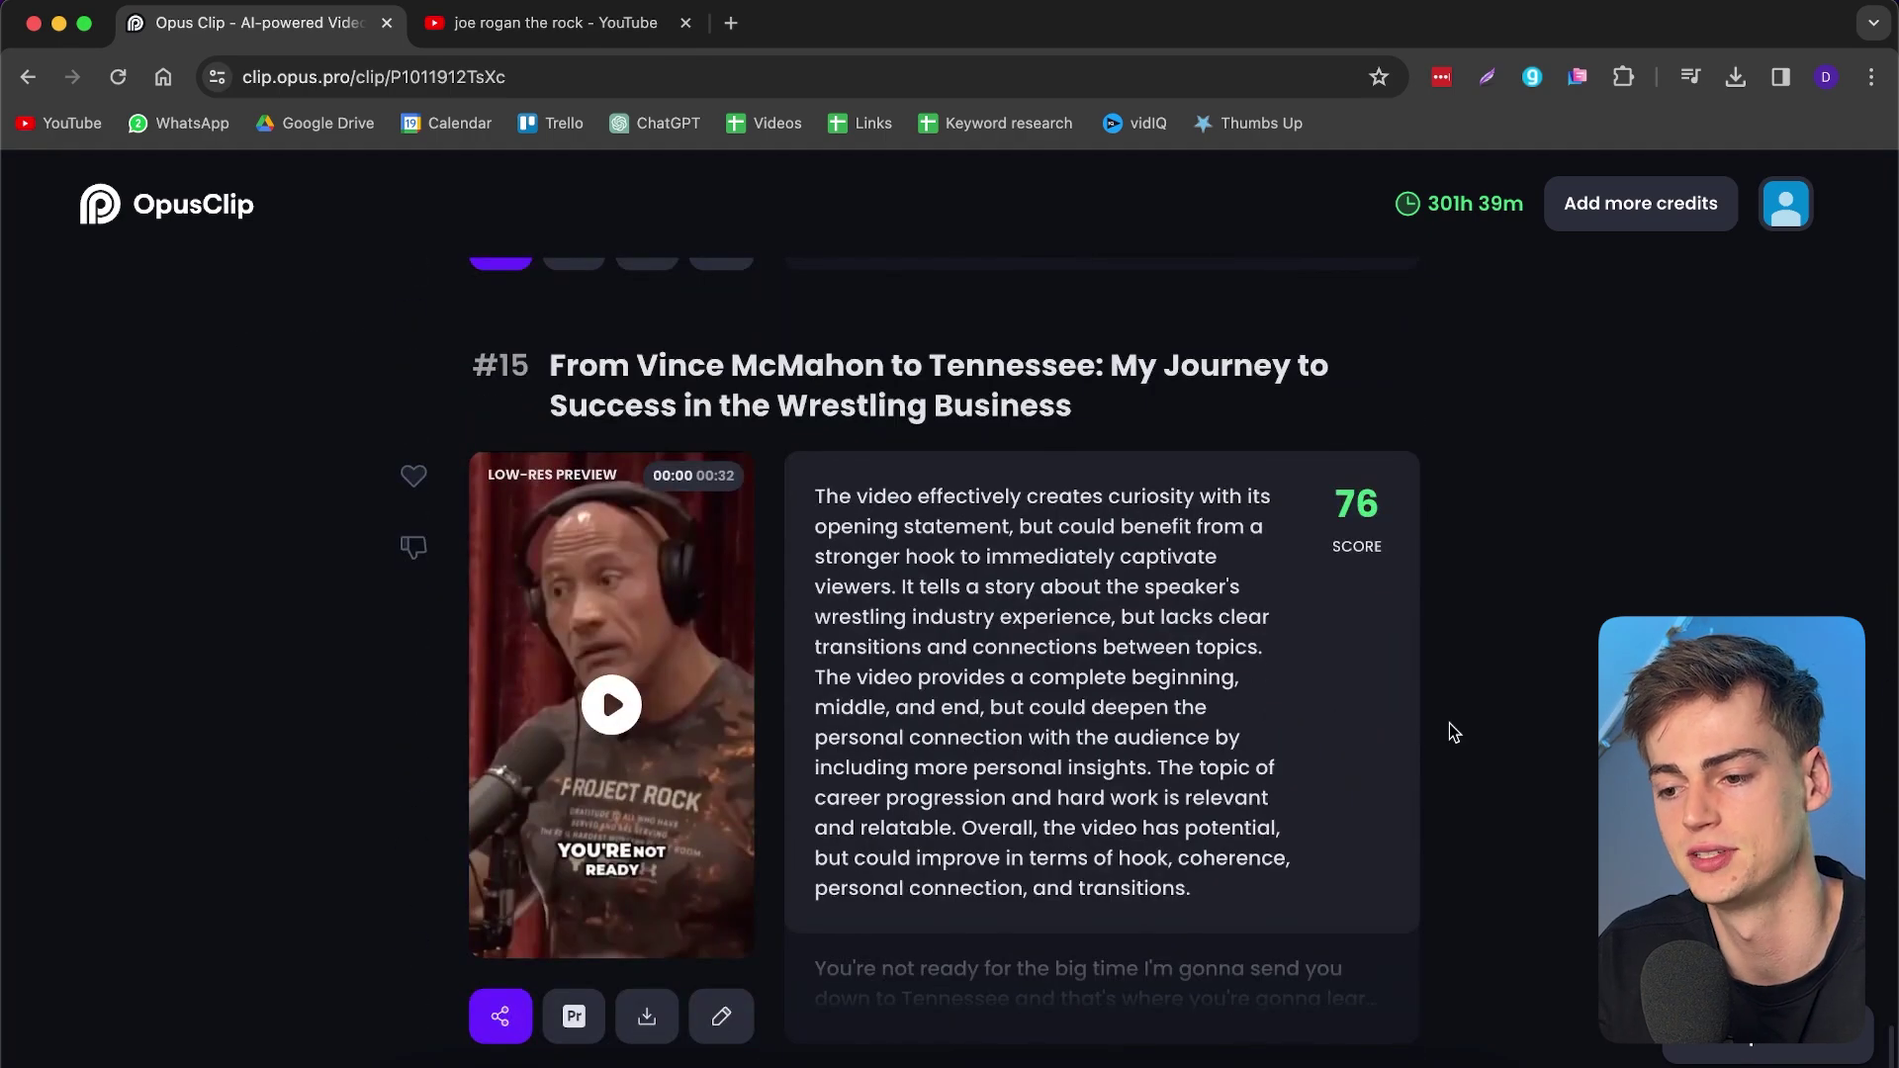
scroll(1446, 730, up, 20)
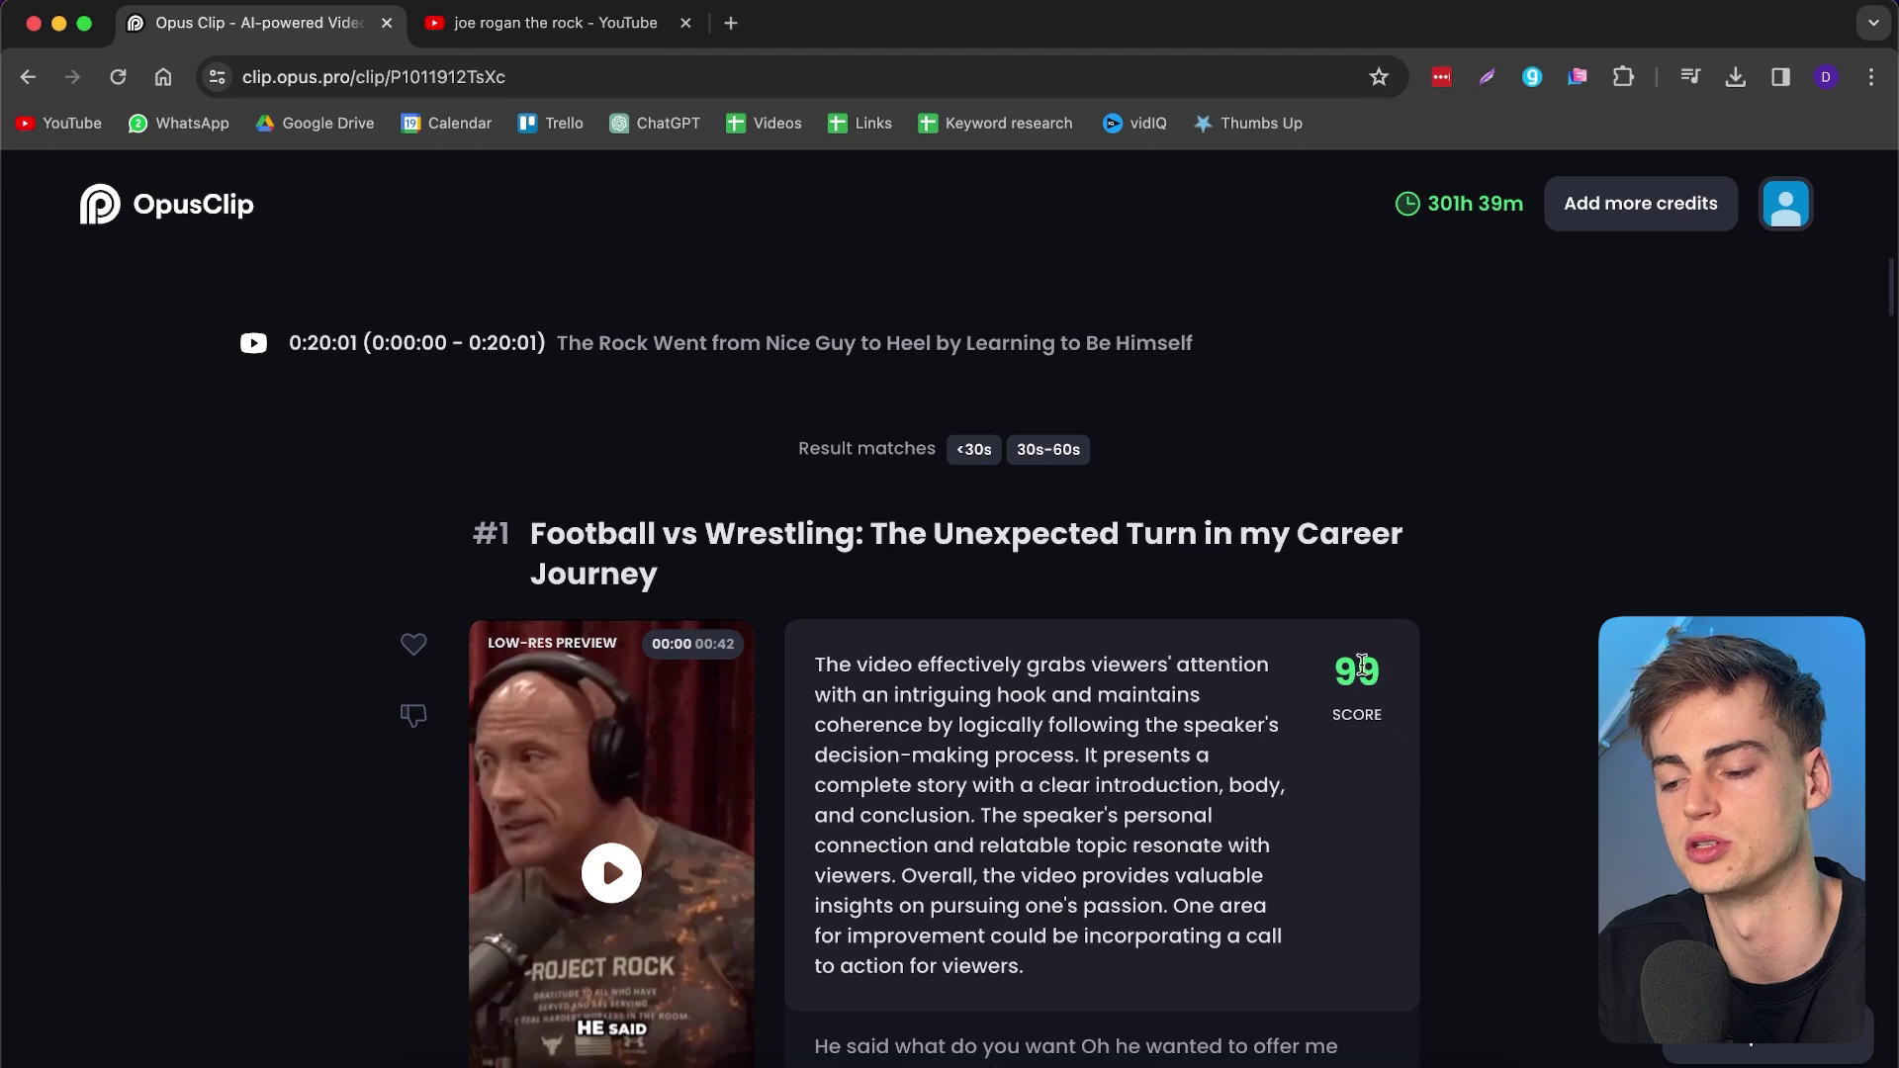
mouse_move(1377, 691)
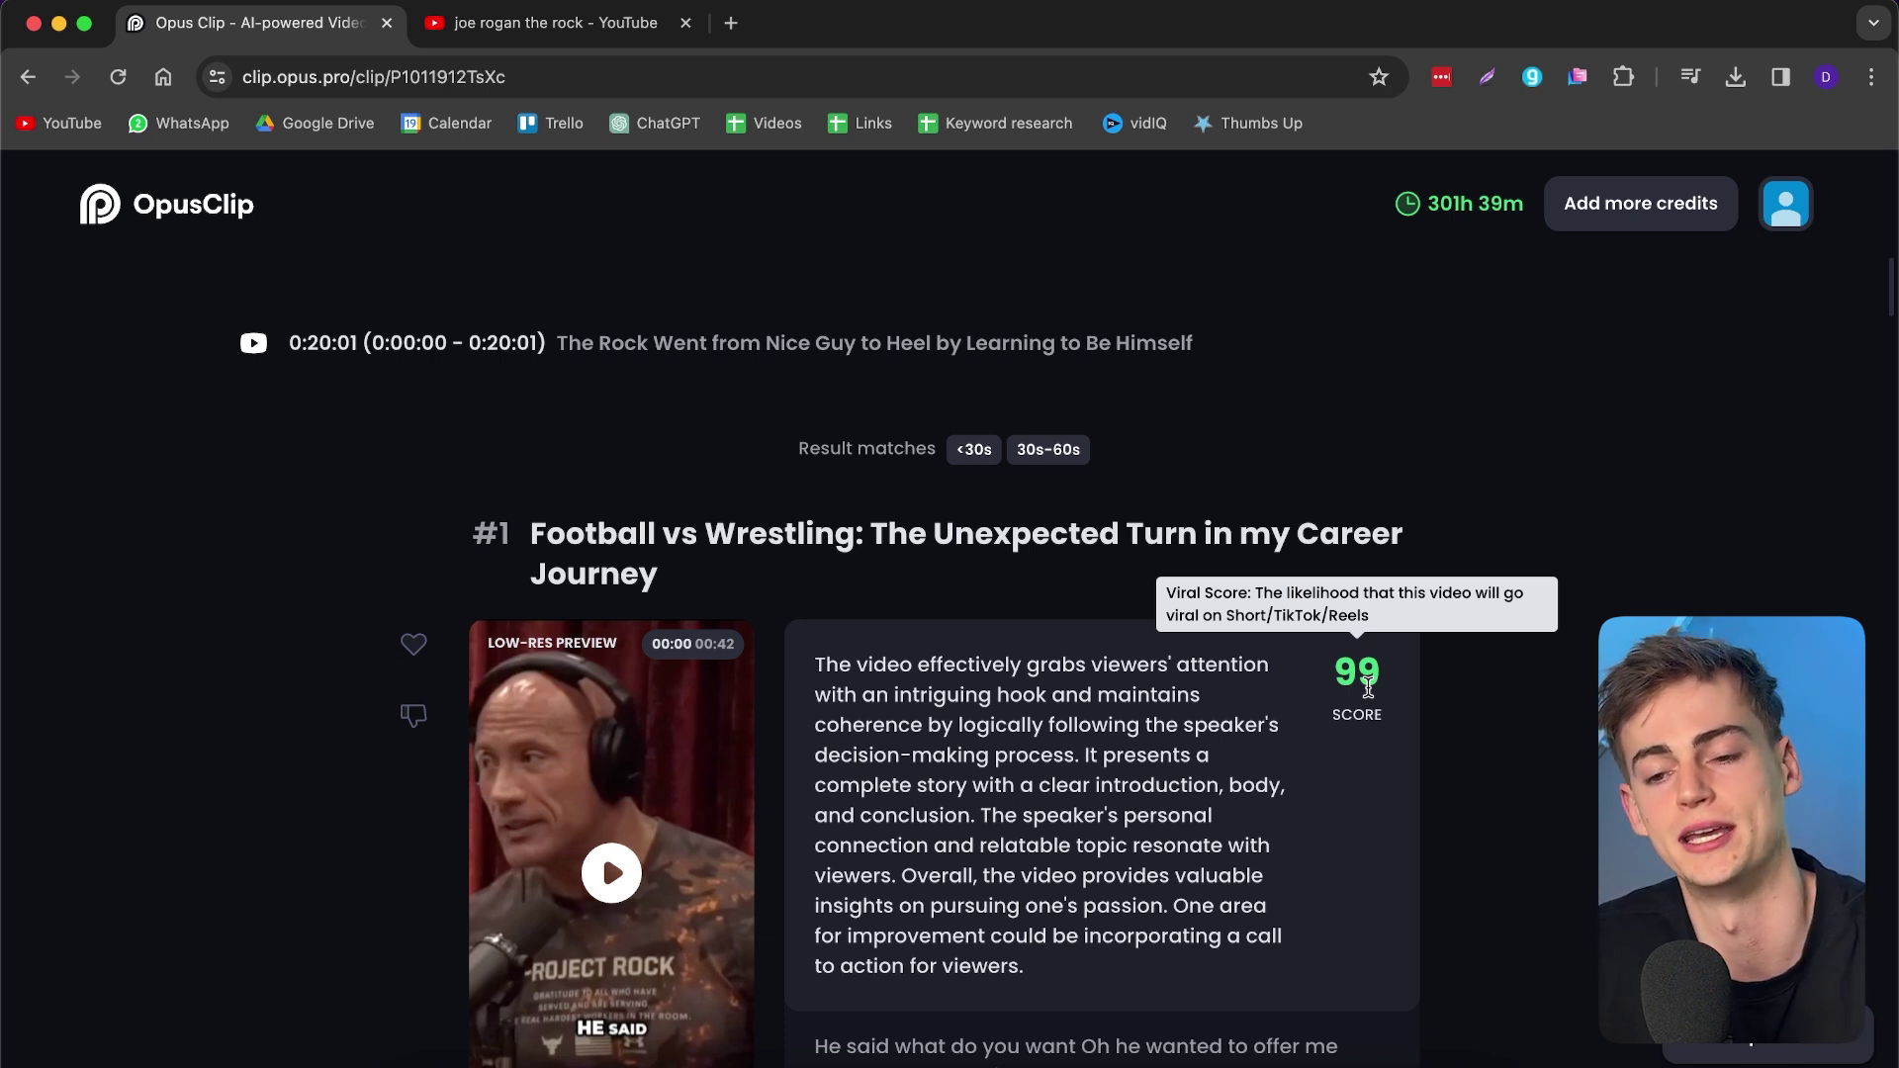
scroll(1134, 567, down, 3)
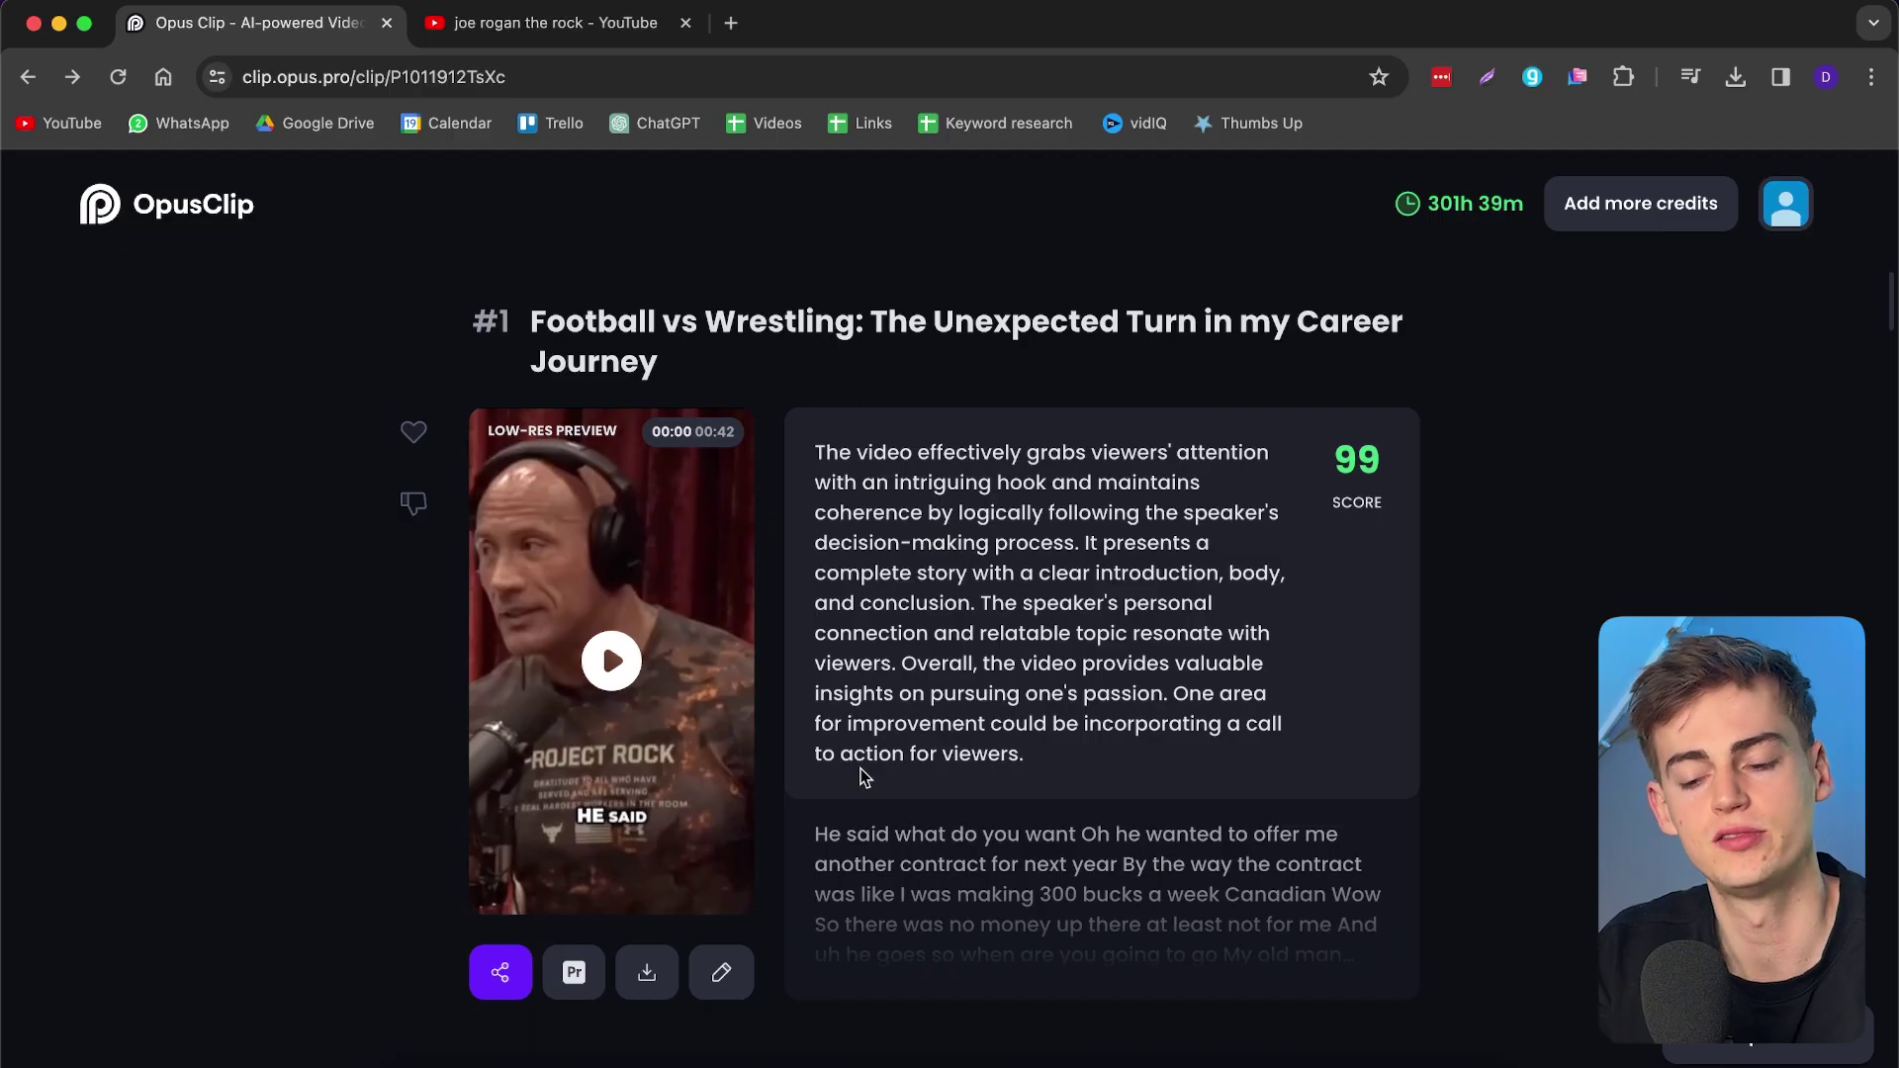
- Open clip #1 in the clip editor, dismiss the filler words tip and jump to "there" in "no money up there"
click(722, 978)
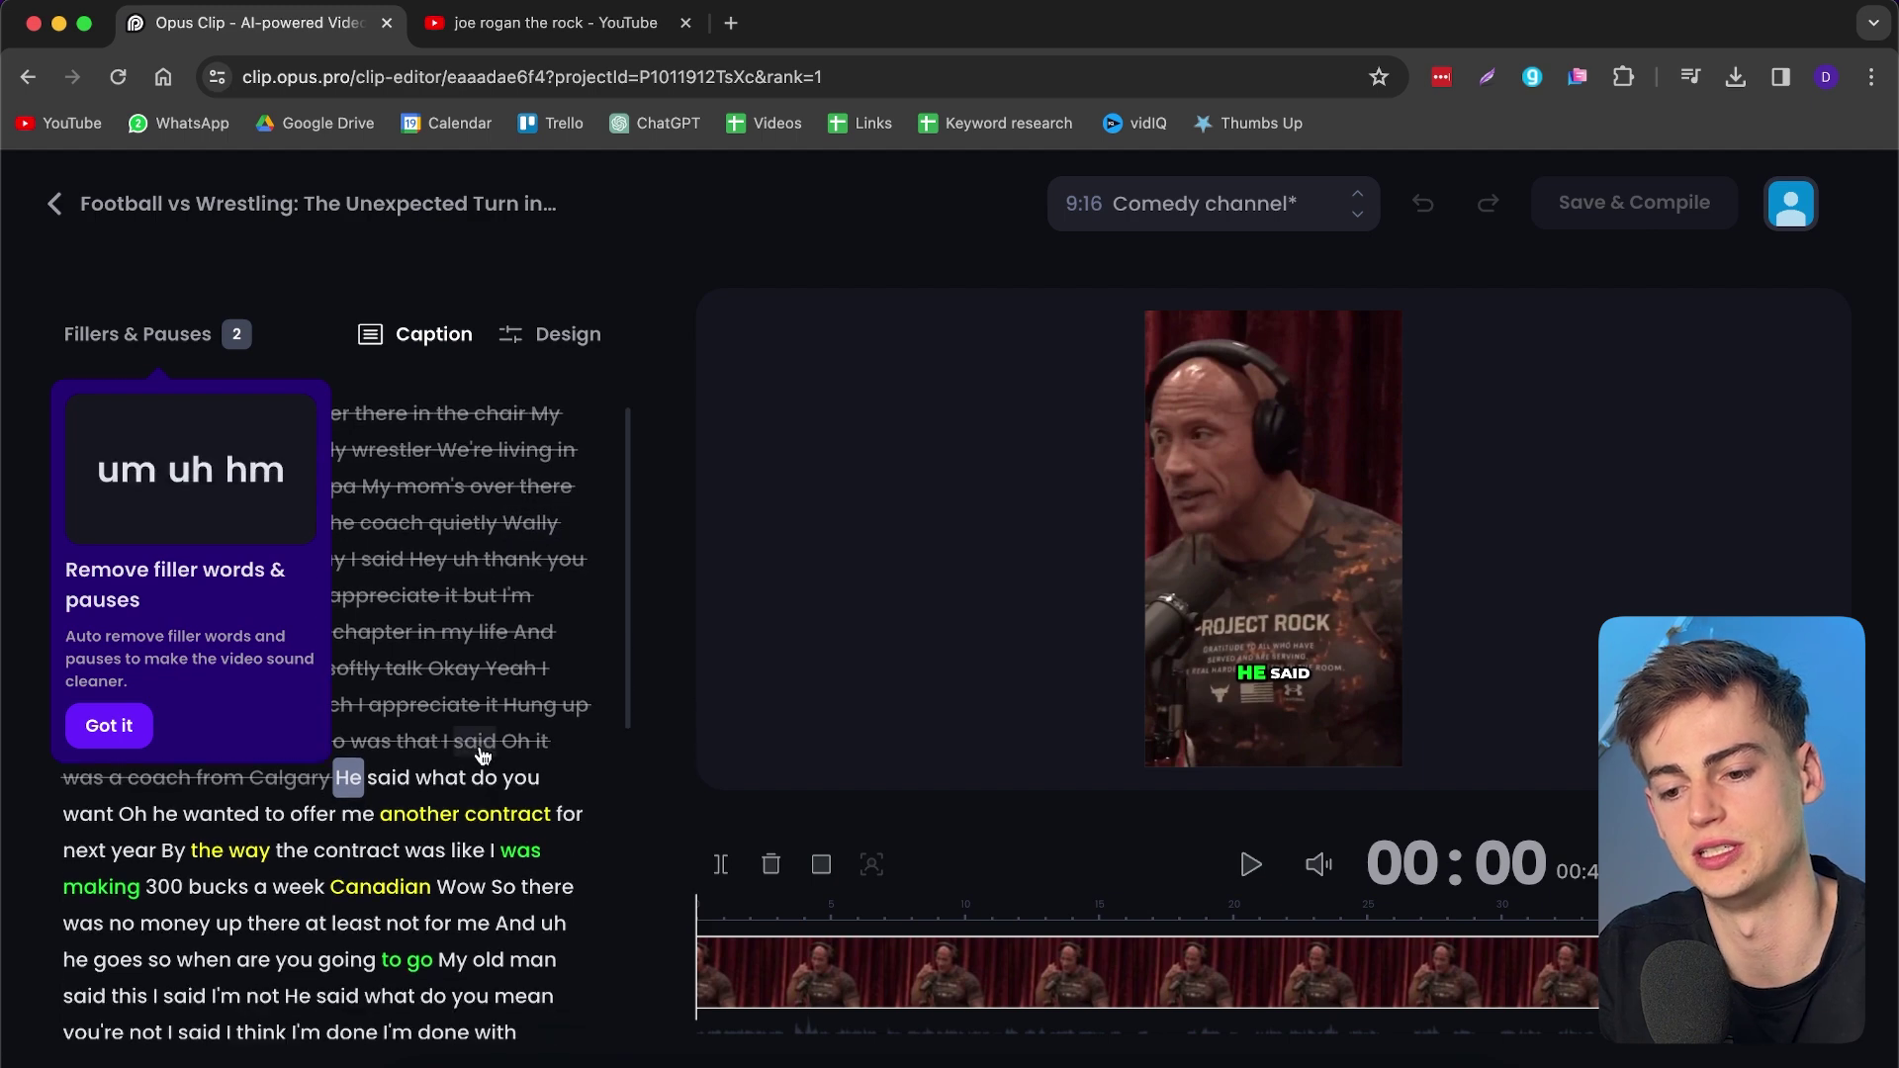
scroll(485, 749, down, 2)
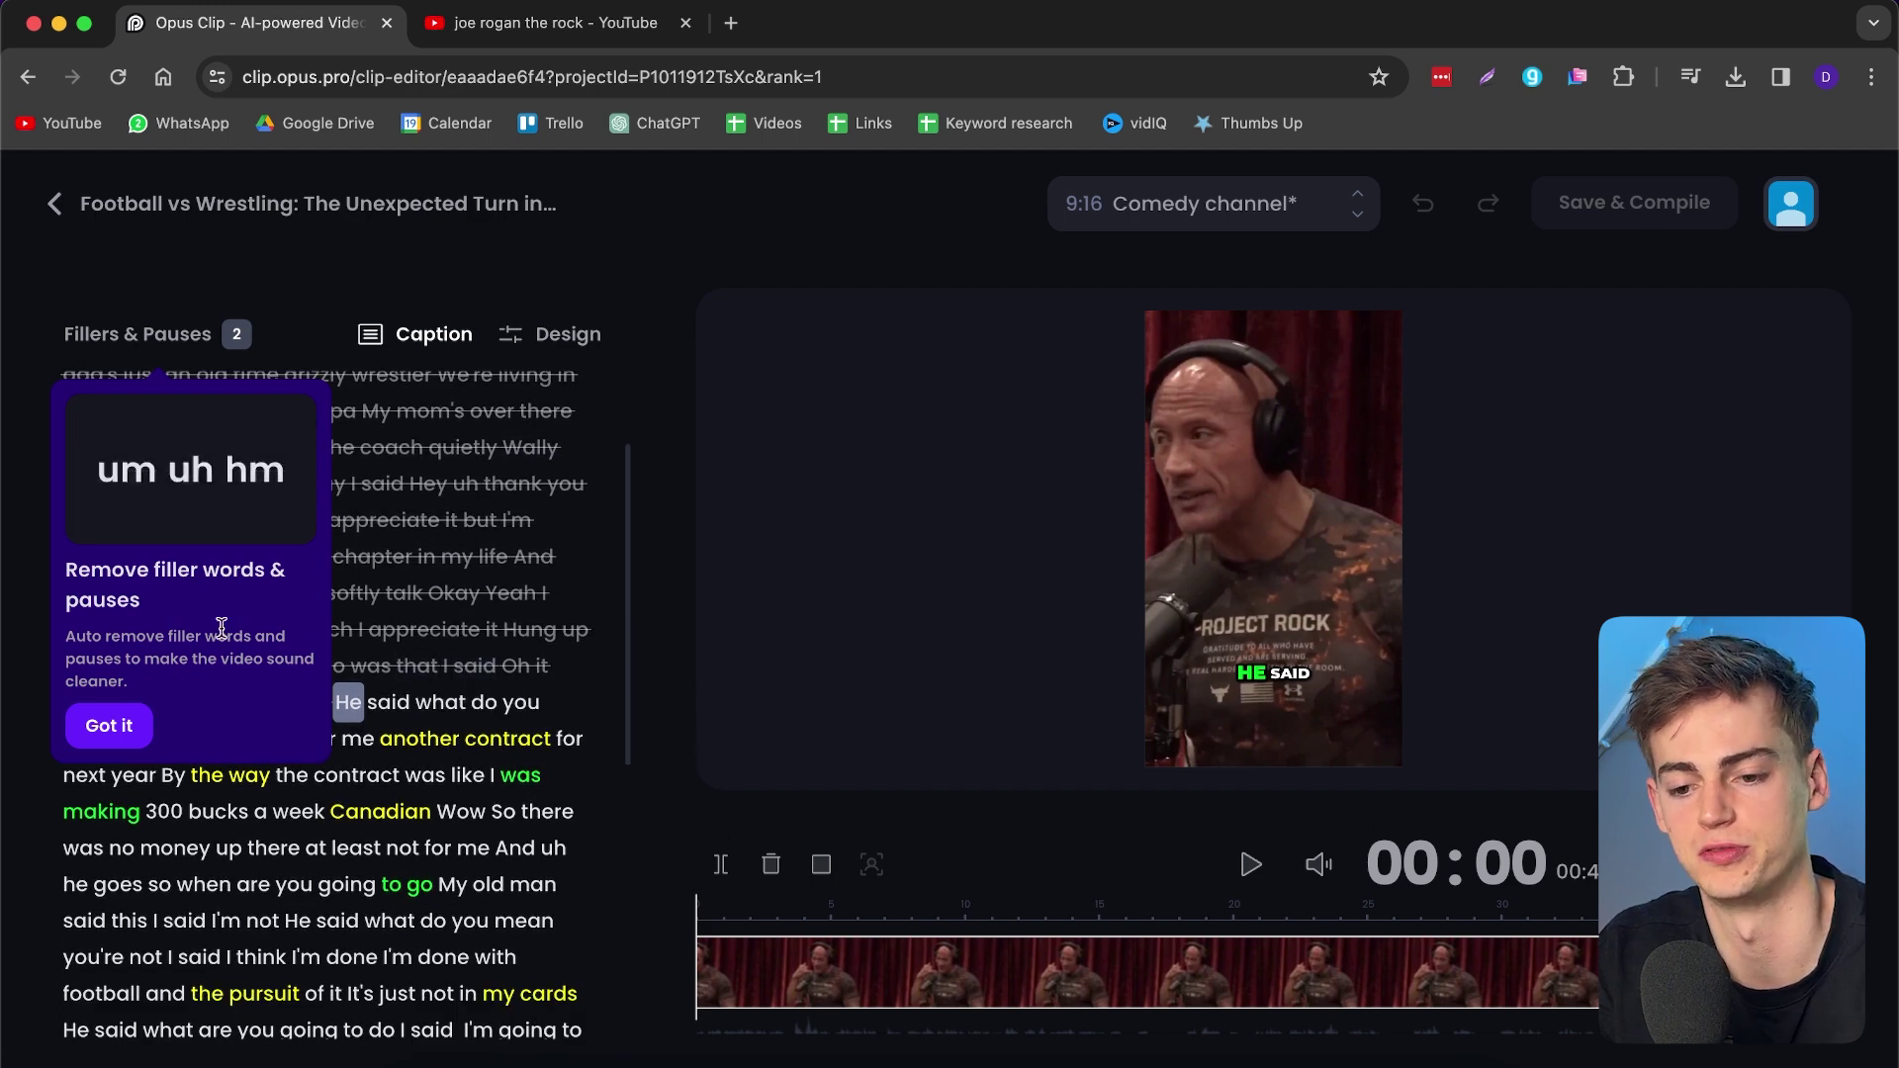
click(108, 725)
scroll(149, 732, down, 1)
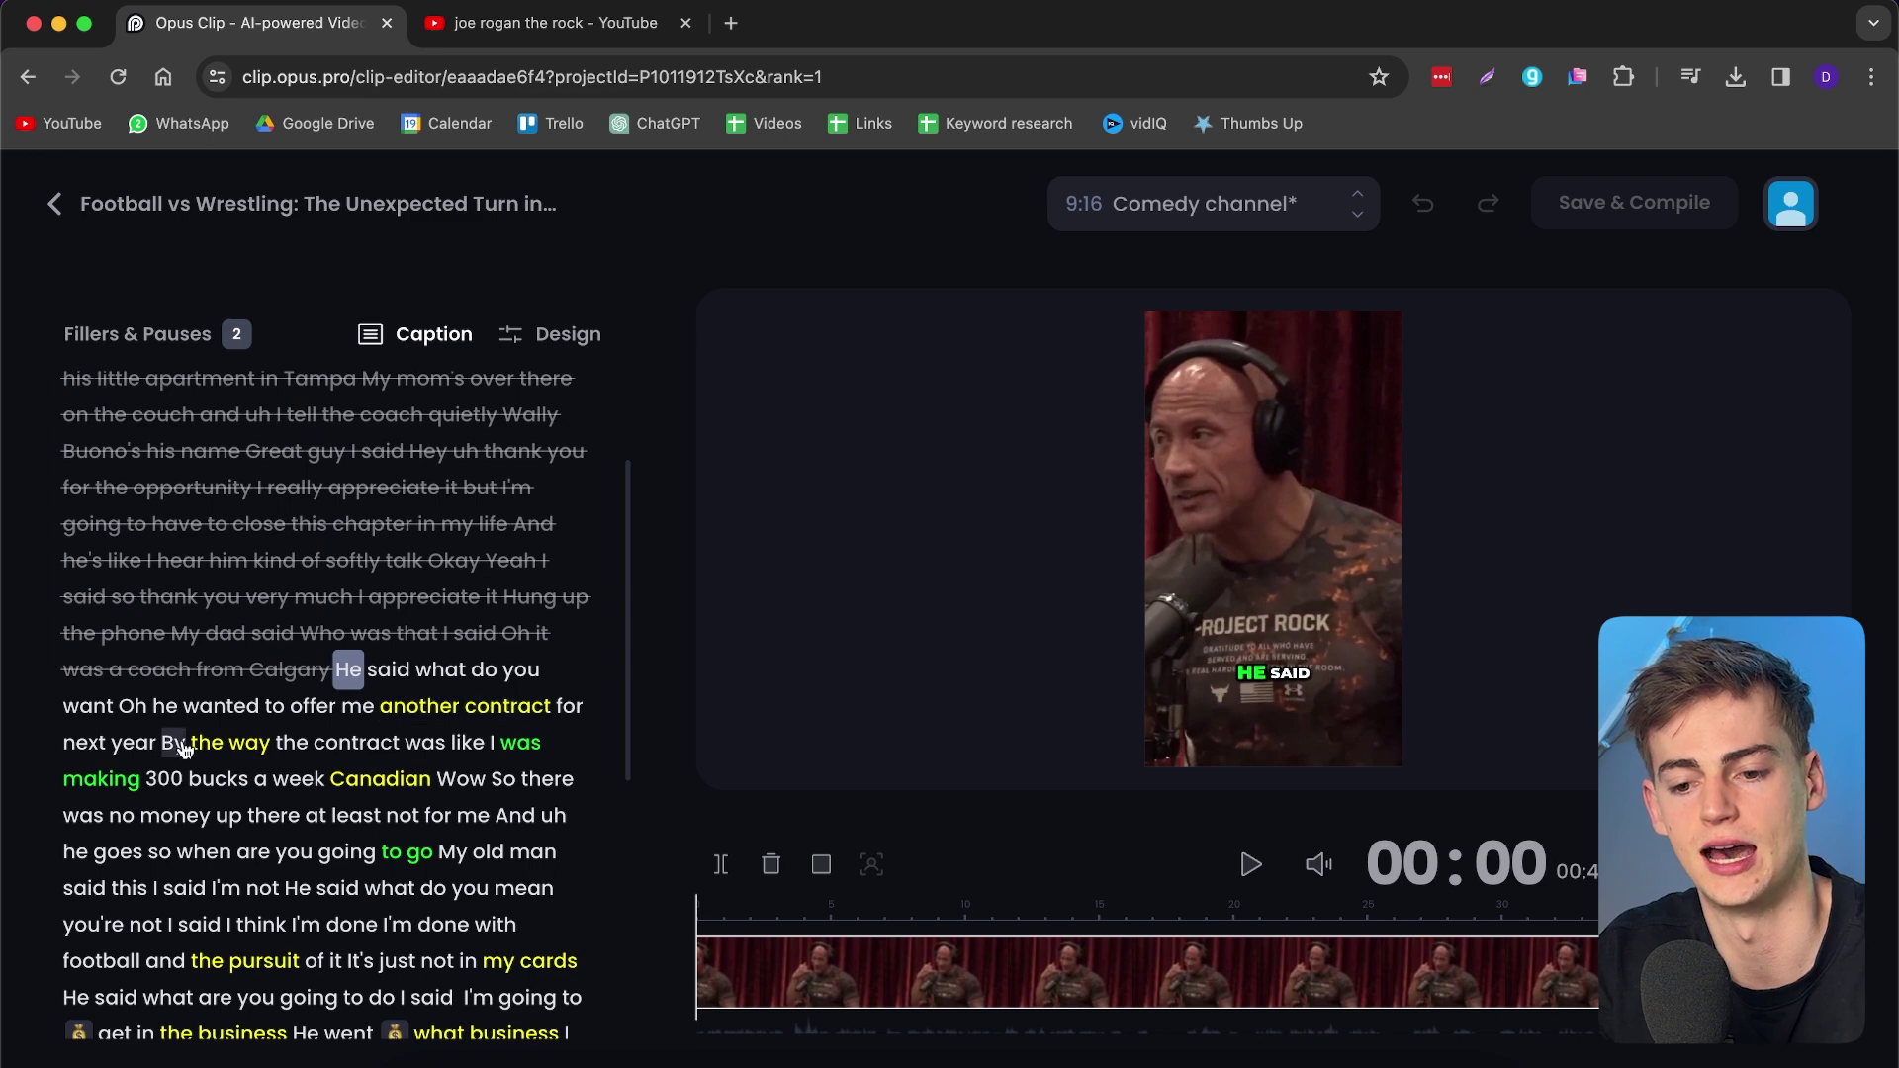
click(262, 817)
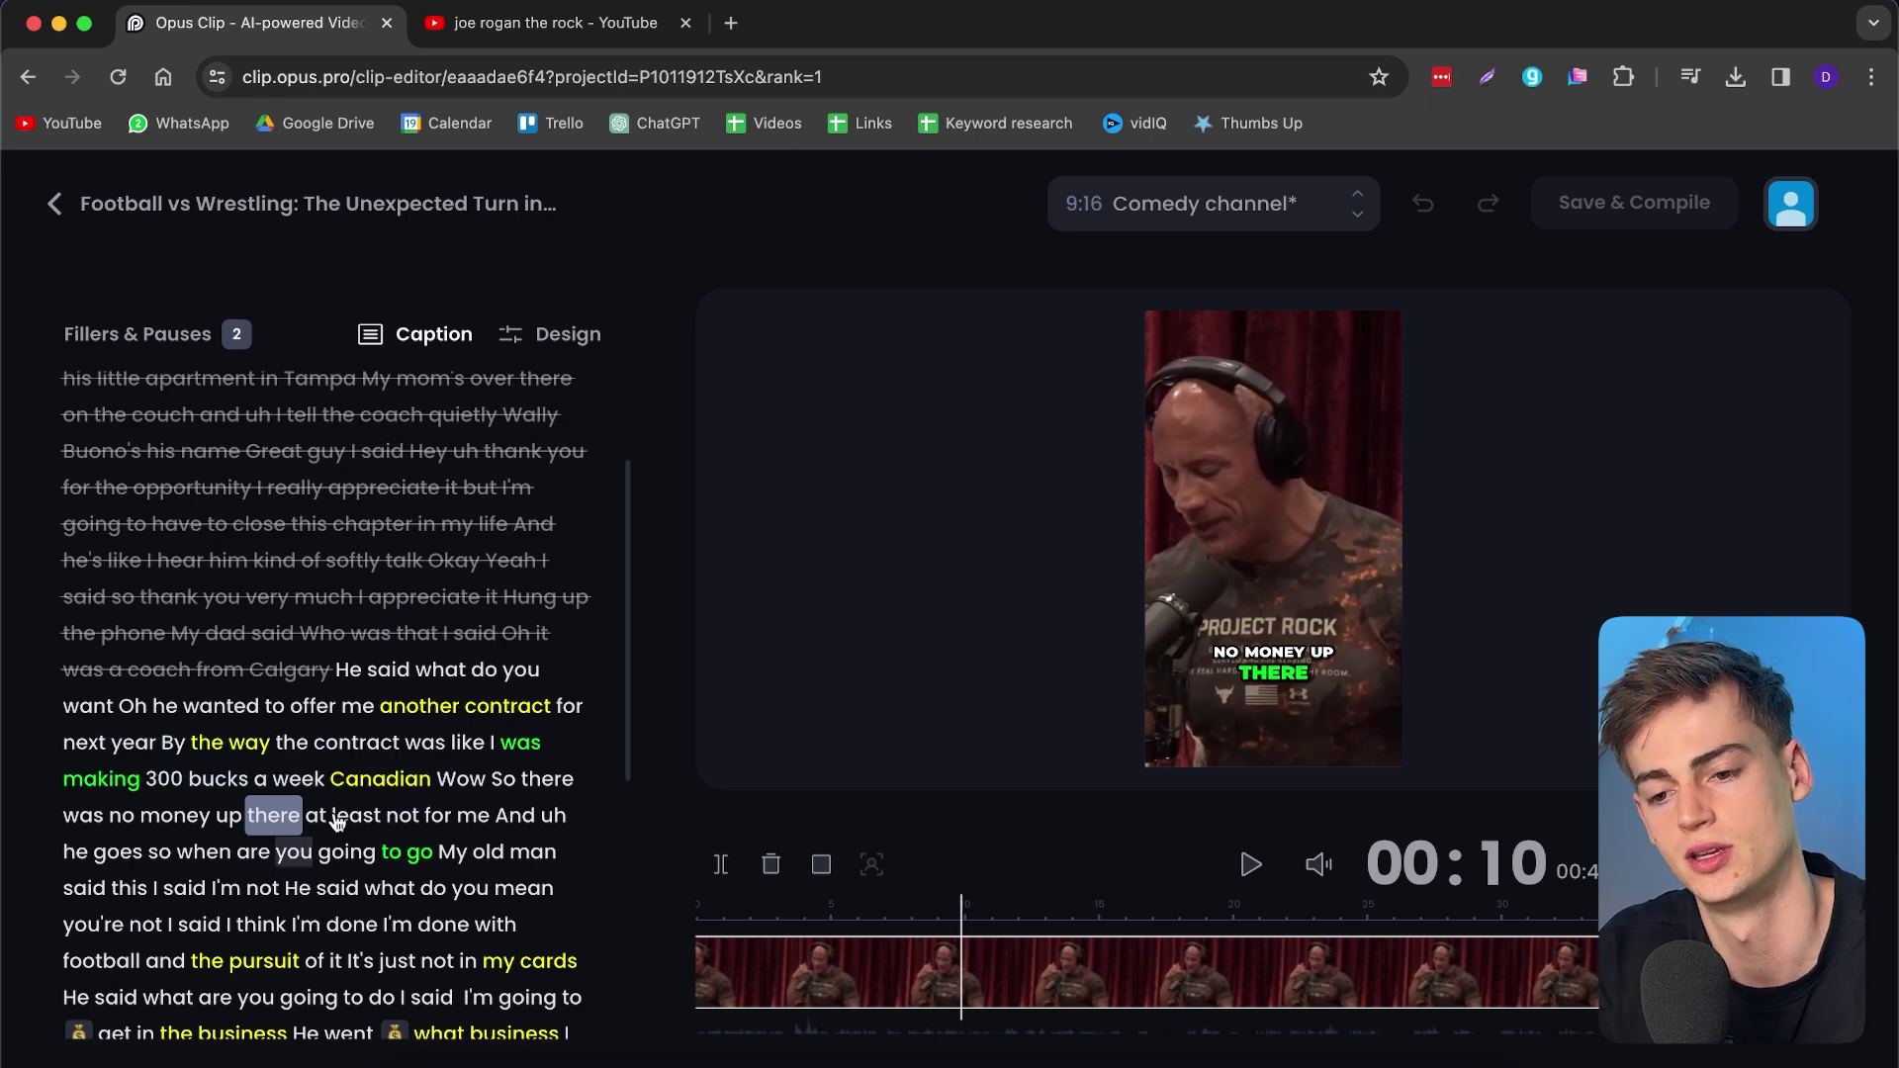
- Review the clip's design options, including Auto B-Rolls, and turn Auto emojis off and back on
click(554, 341)
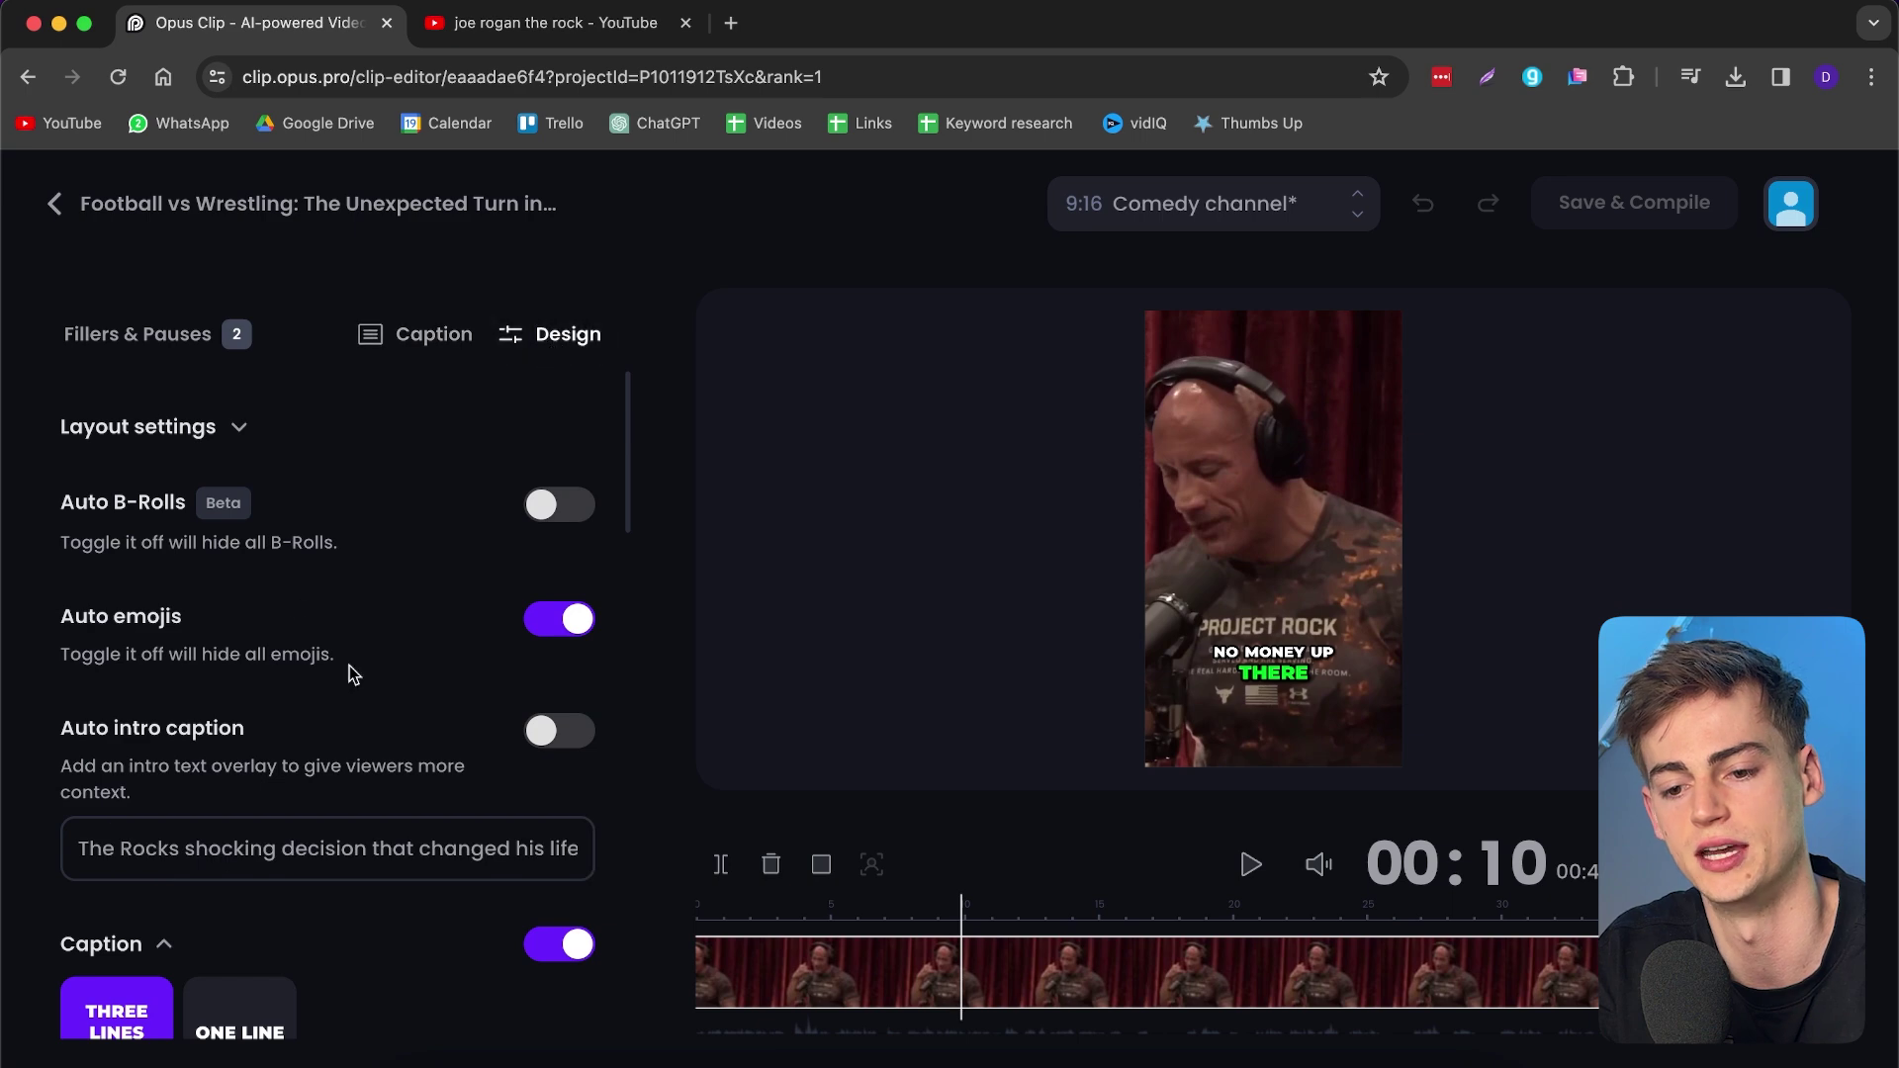
drag(112, 506, 198, 508)
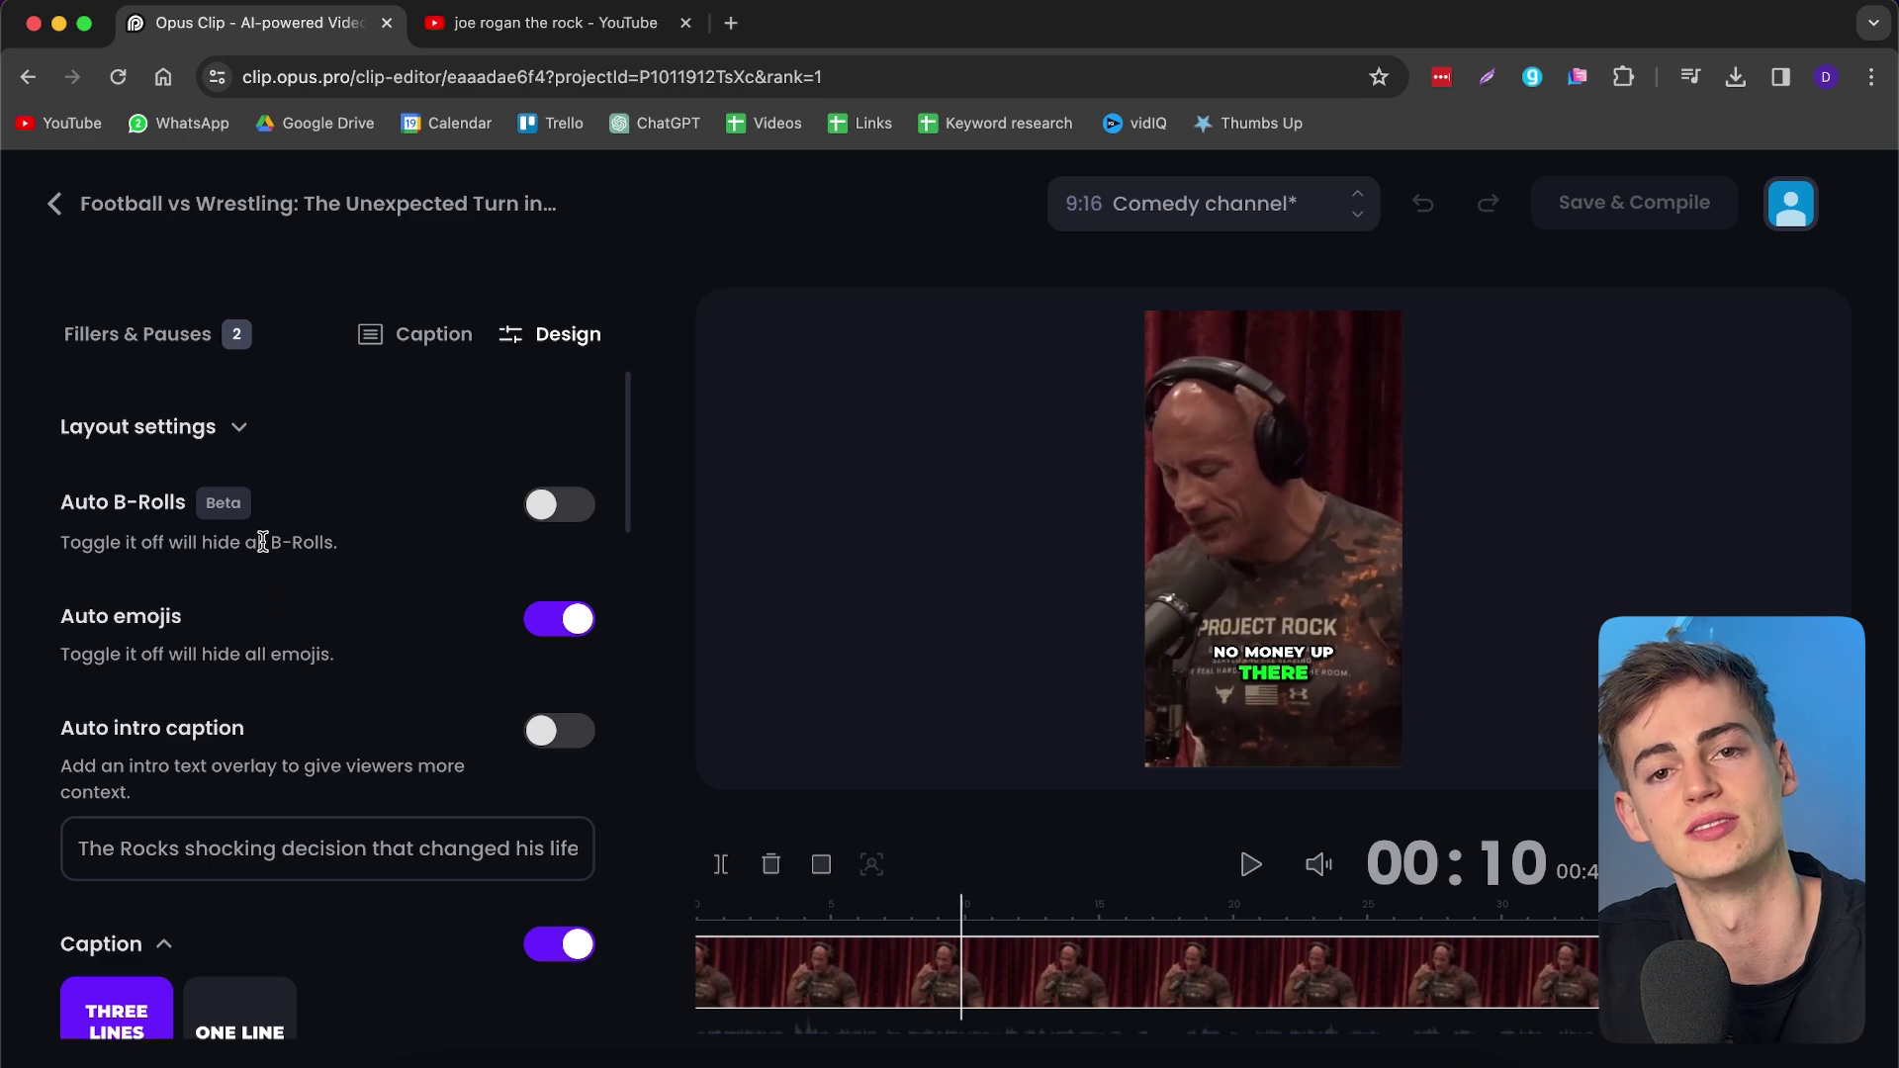
scroll(413, 638, down, 2)
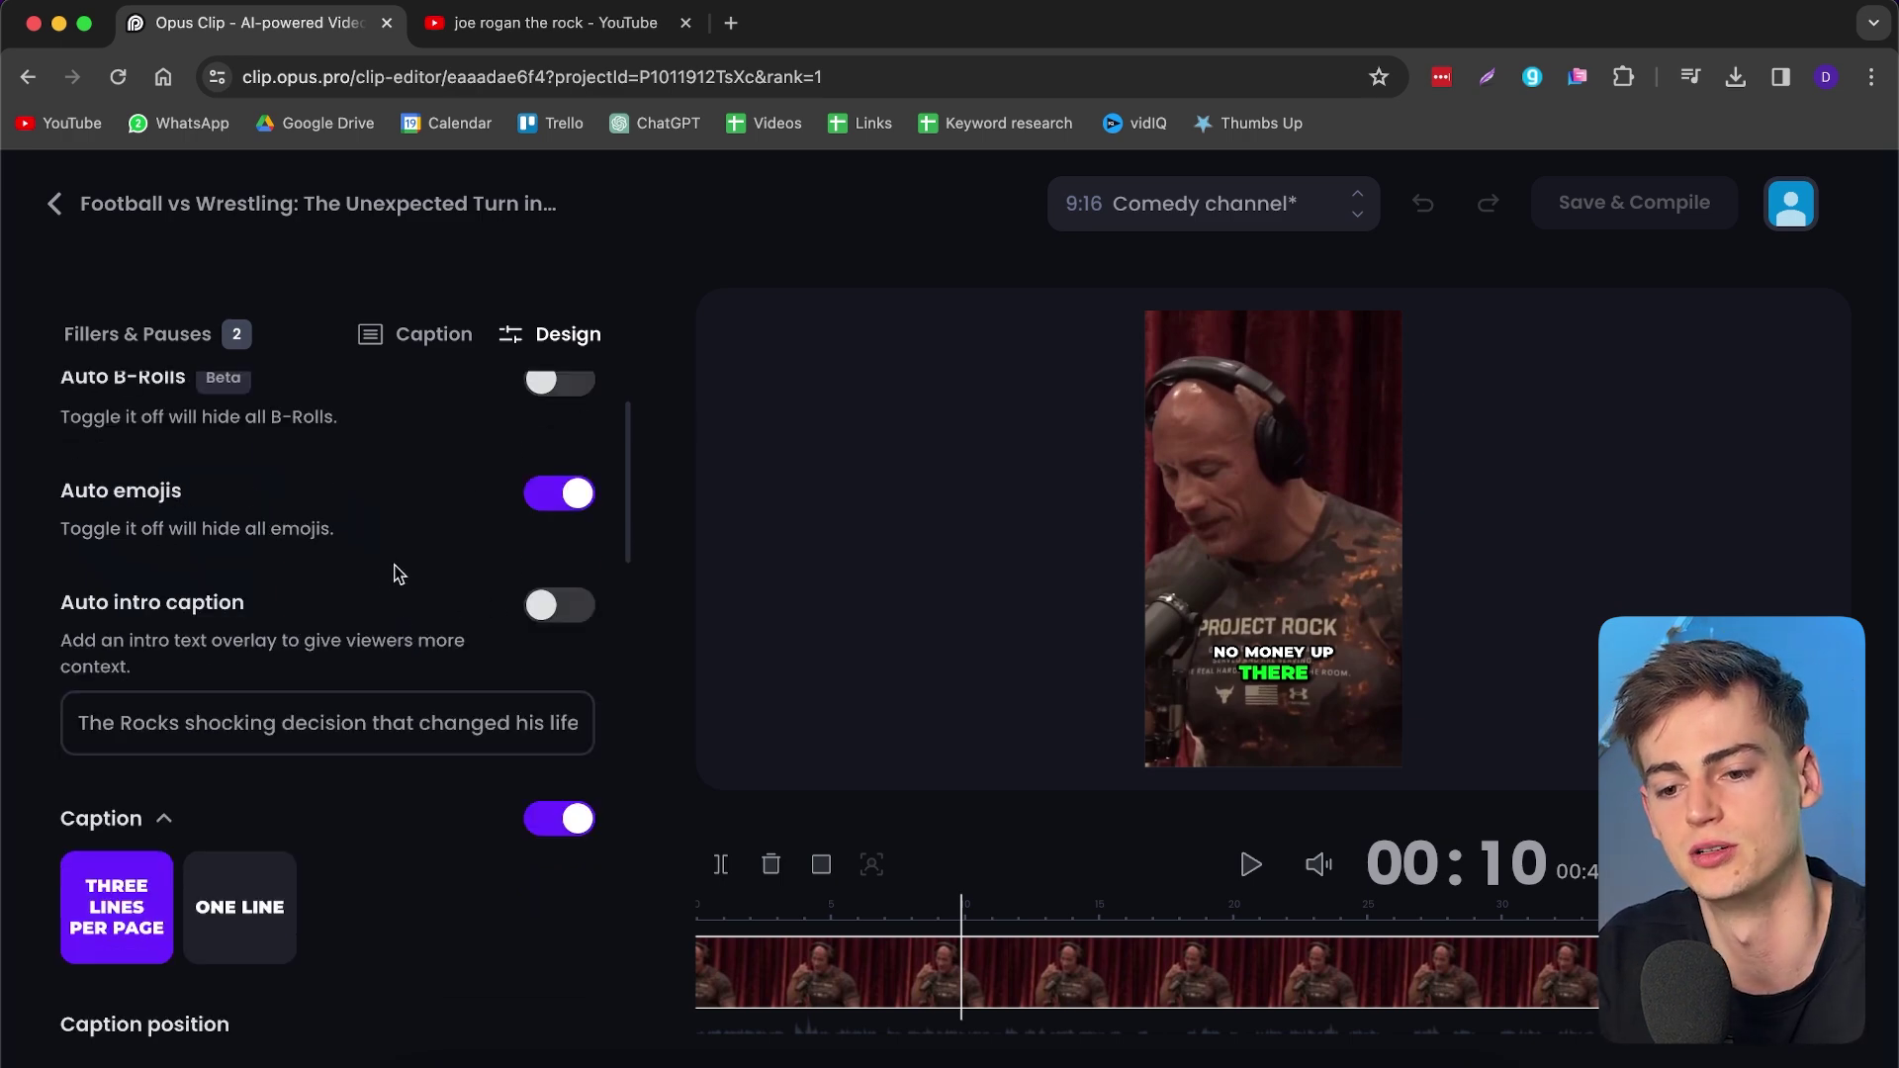
scroll(392, 573, up, 2)
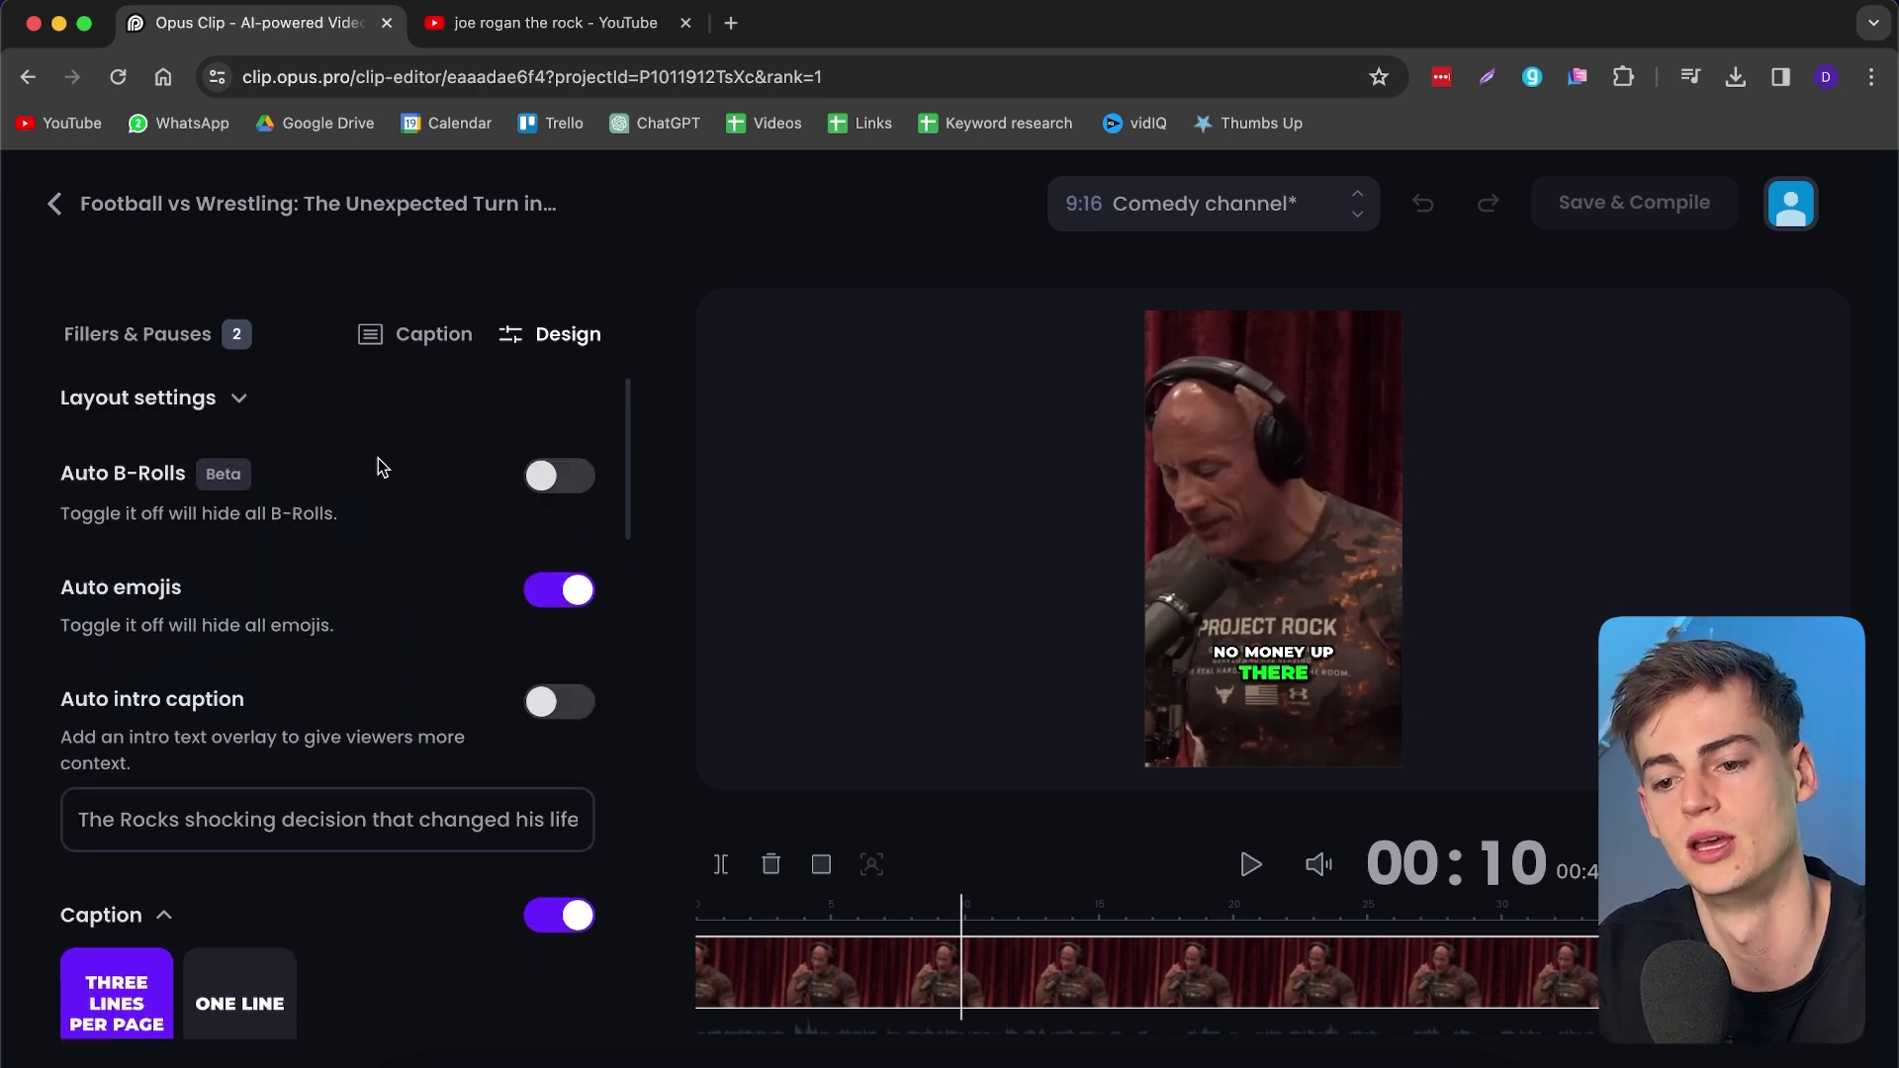
click(557, 593)
click(547, 593)
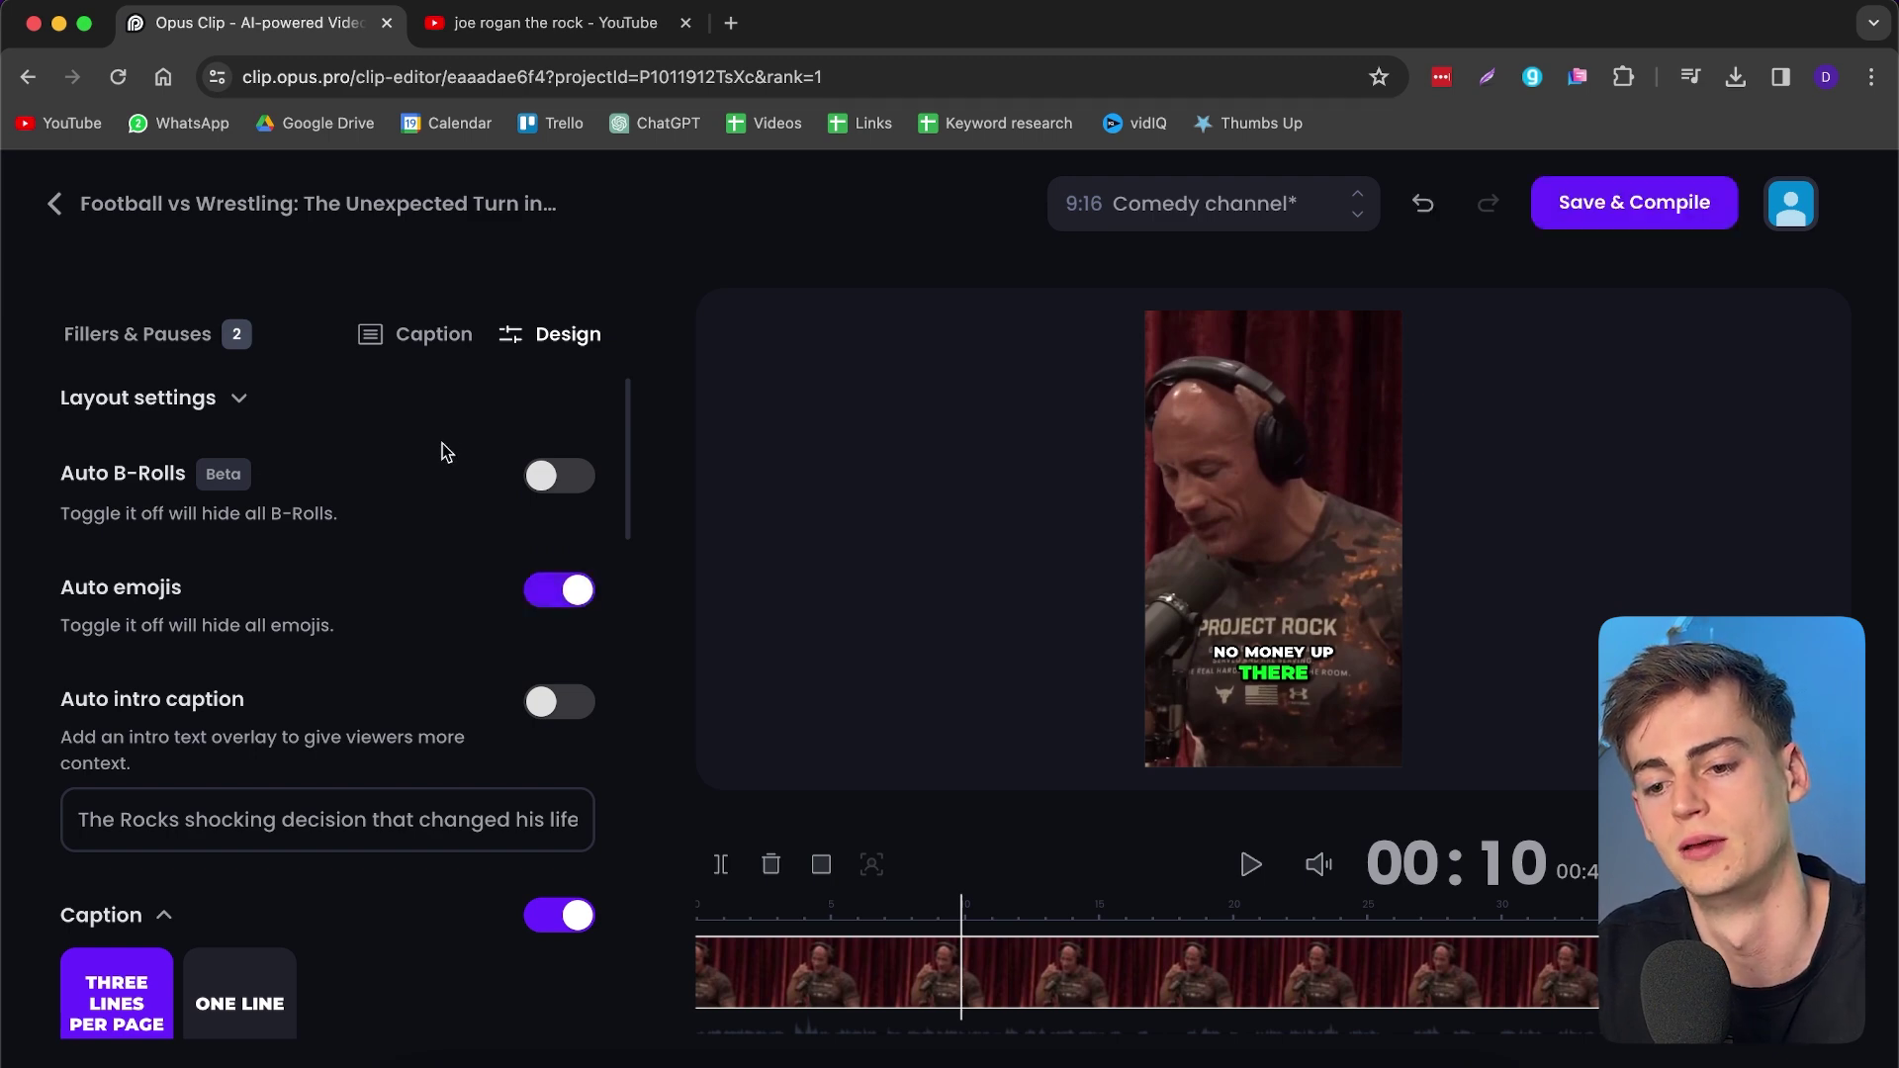
- Preview the highlighted word "Canadian" from the caption transcript and examine the caption layout and position options in the design settings
click(388, 339)
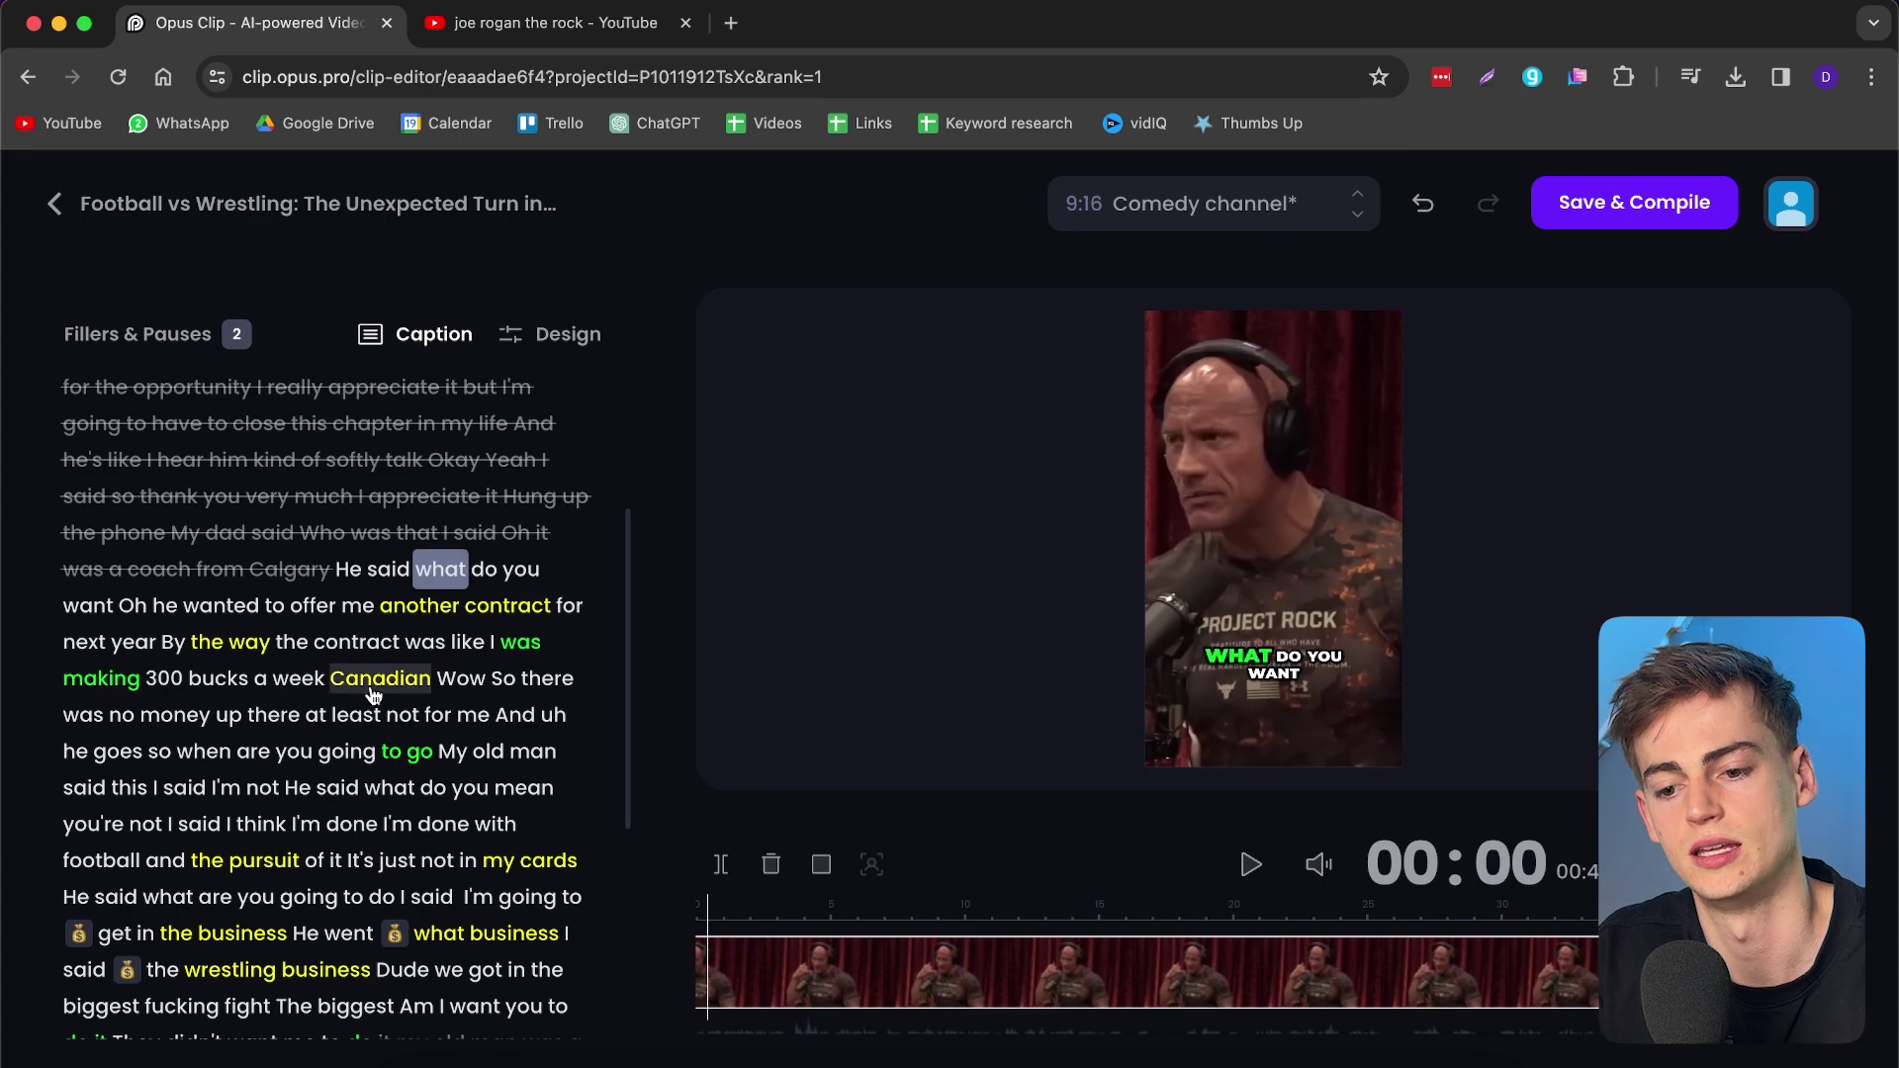
click(378, 681)
click(278, 633)
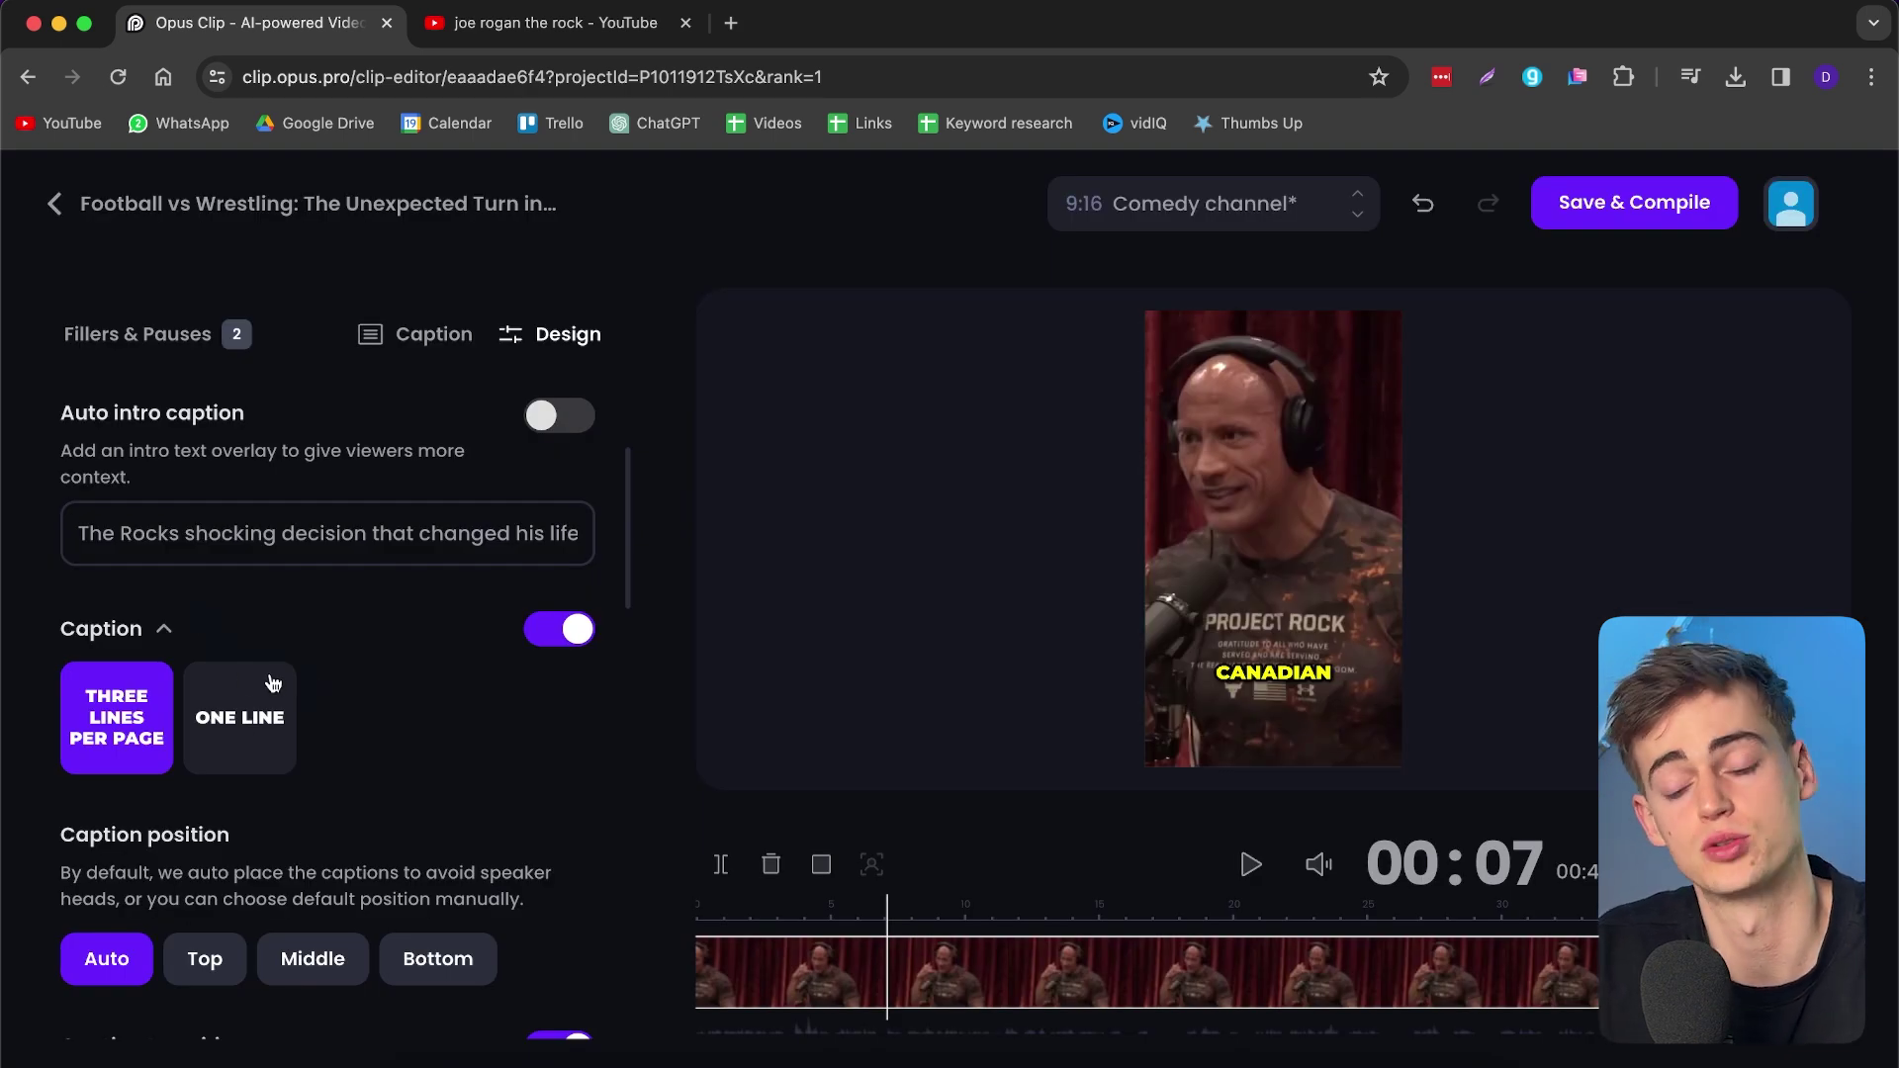
scroll(322, 623, down, 2)
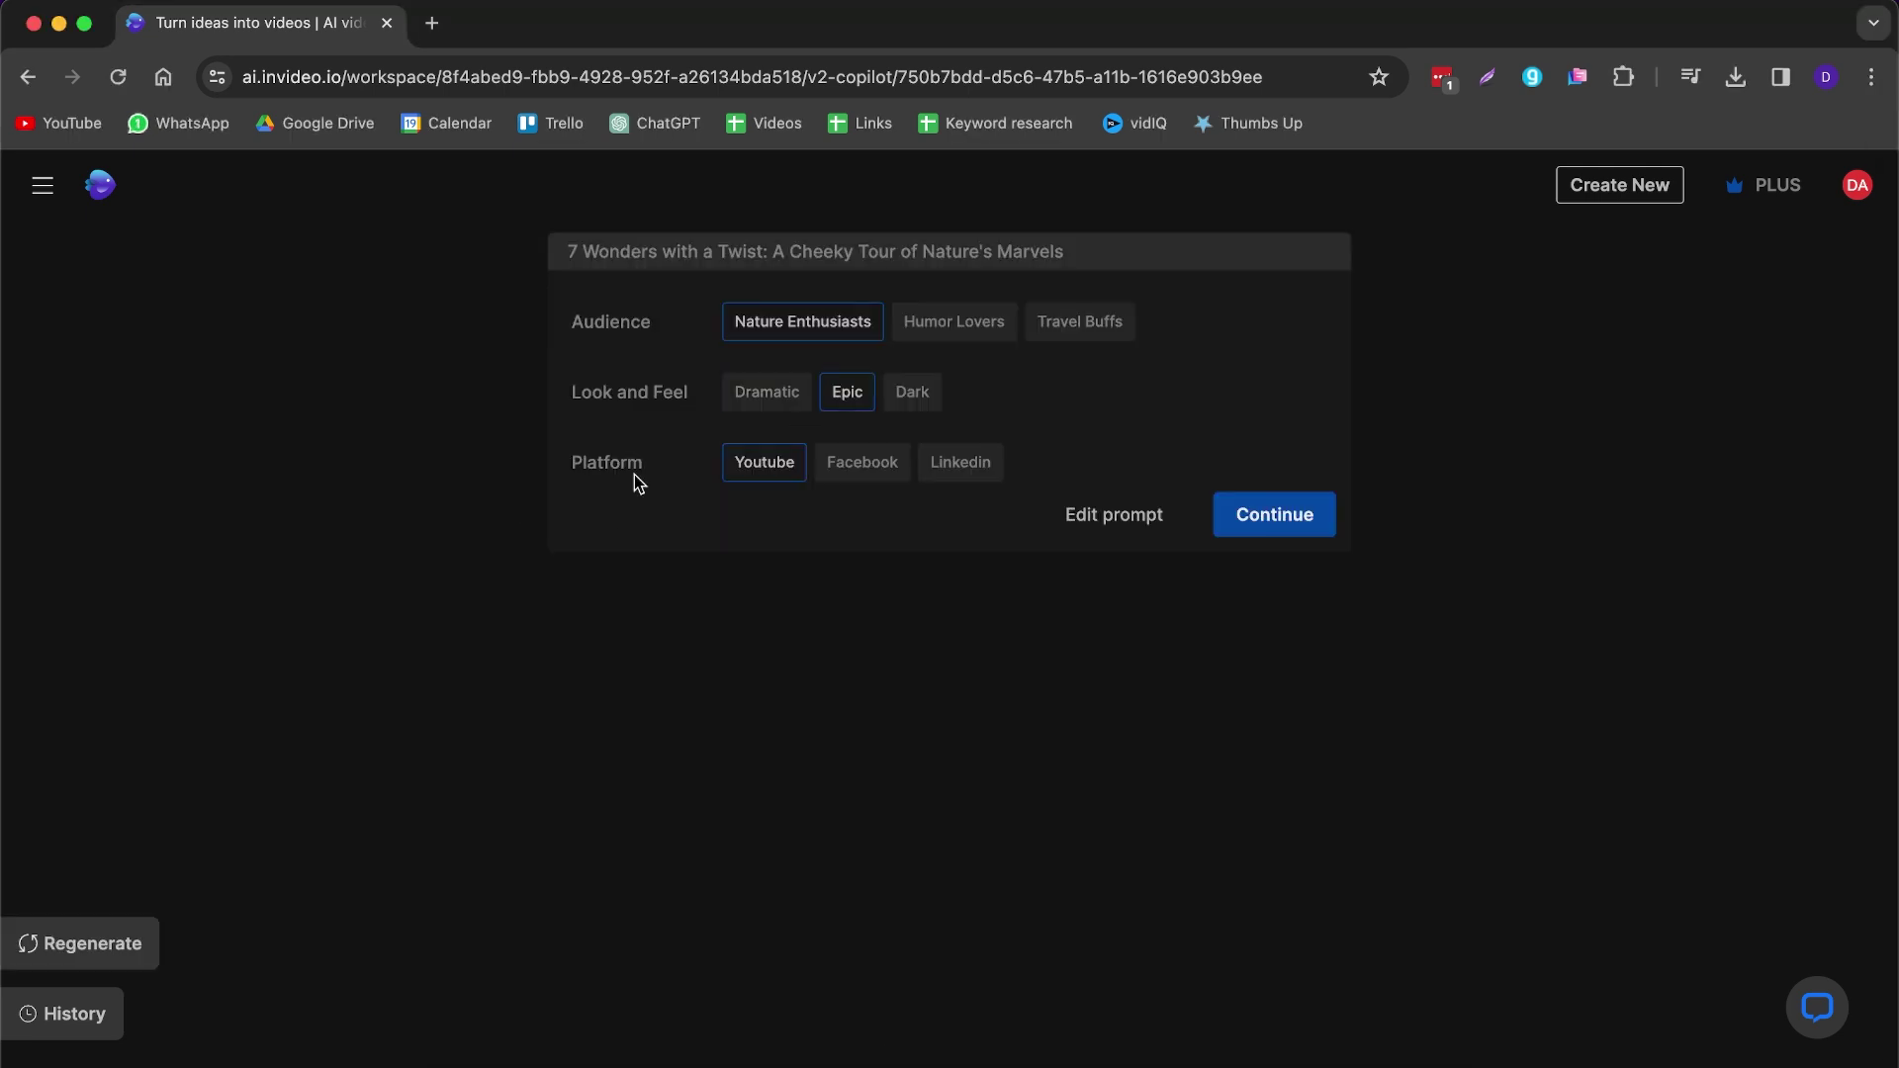
click(1274, 514)
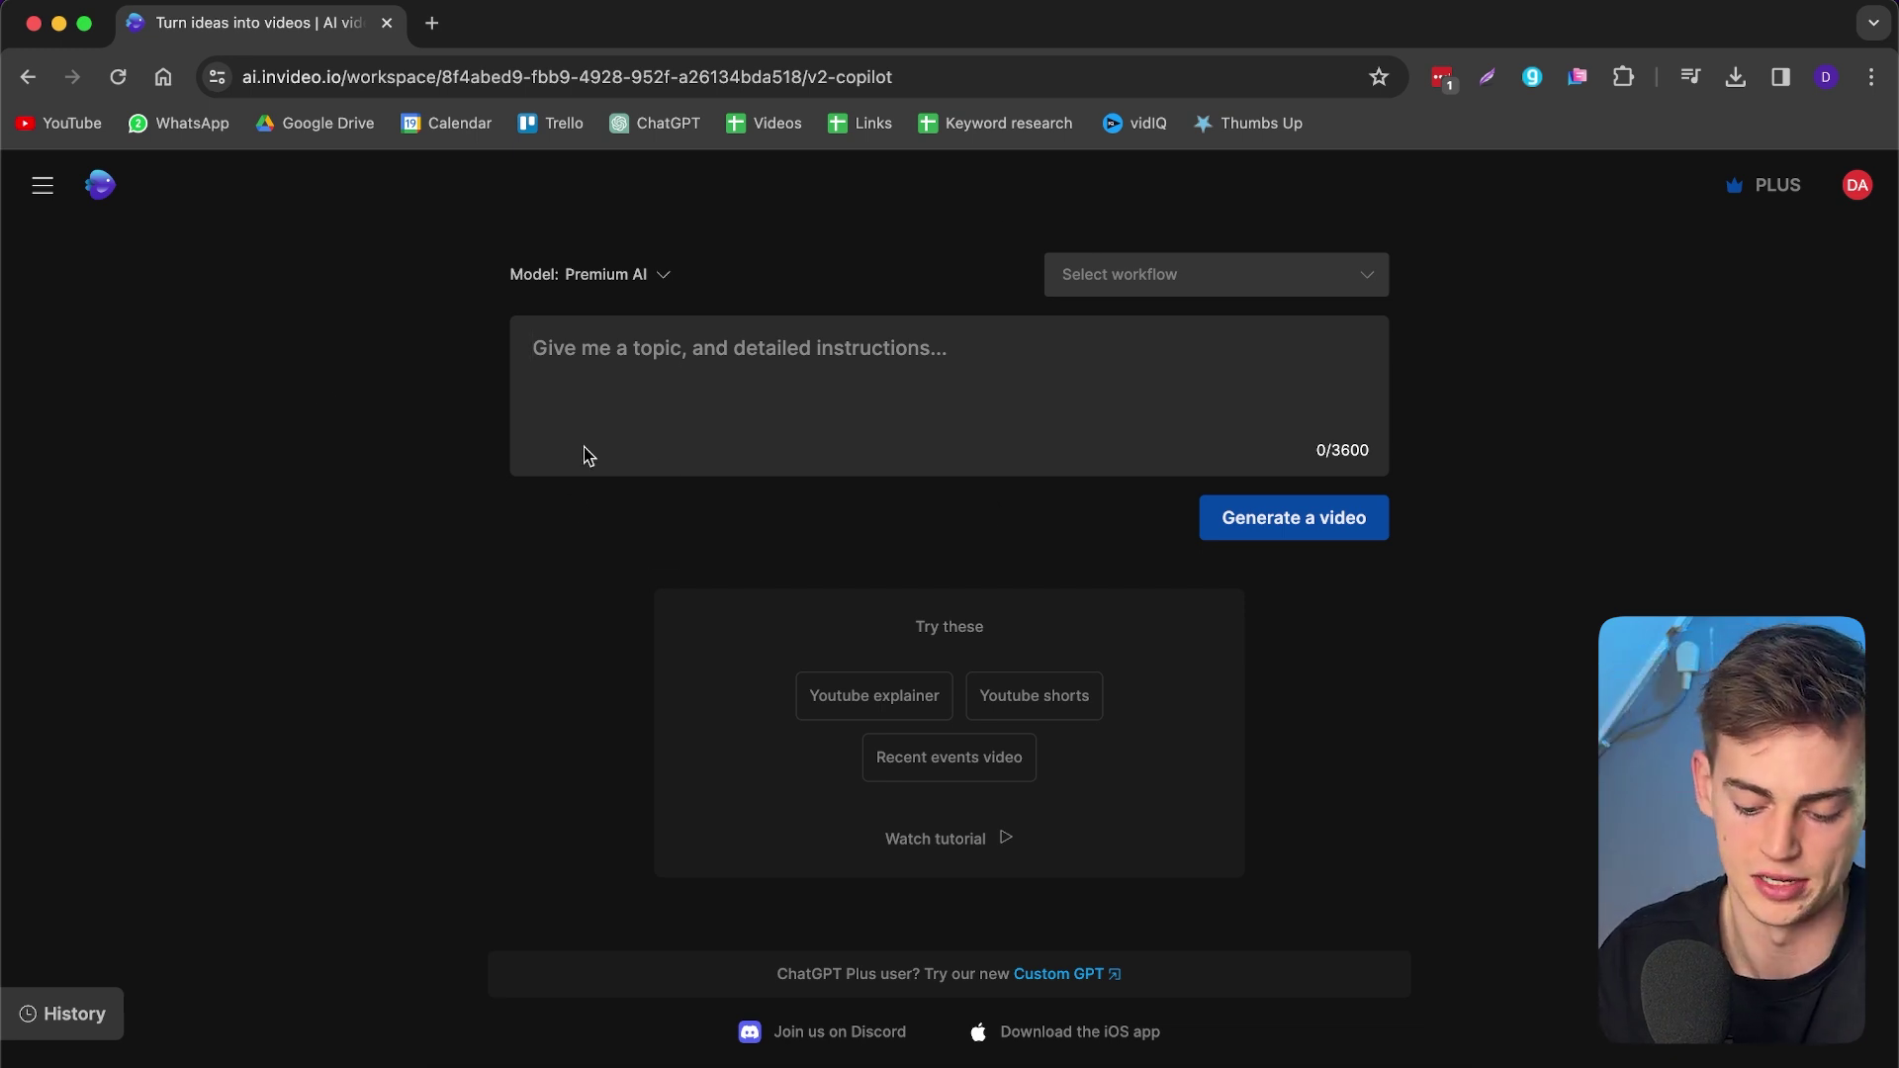
- Prompt invideo AI for a cheeky, darkly humorous 2 minute YouTube video about the 7 natural wonders, narrated by an old British David Attenborough soundalike
text(Create a 2 minute YouTube video about the 7 natural wonders of the world. Make it cheeky, use a bit of dark humor and use an old brittisch man that sounds like David Attenborough)
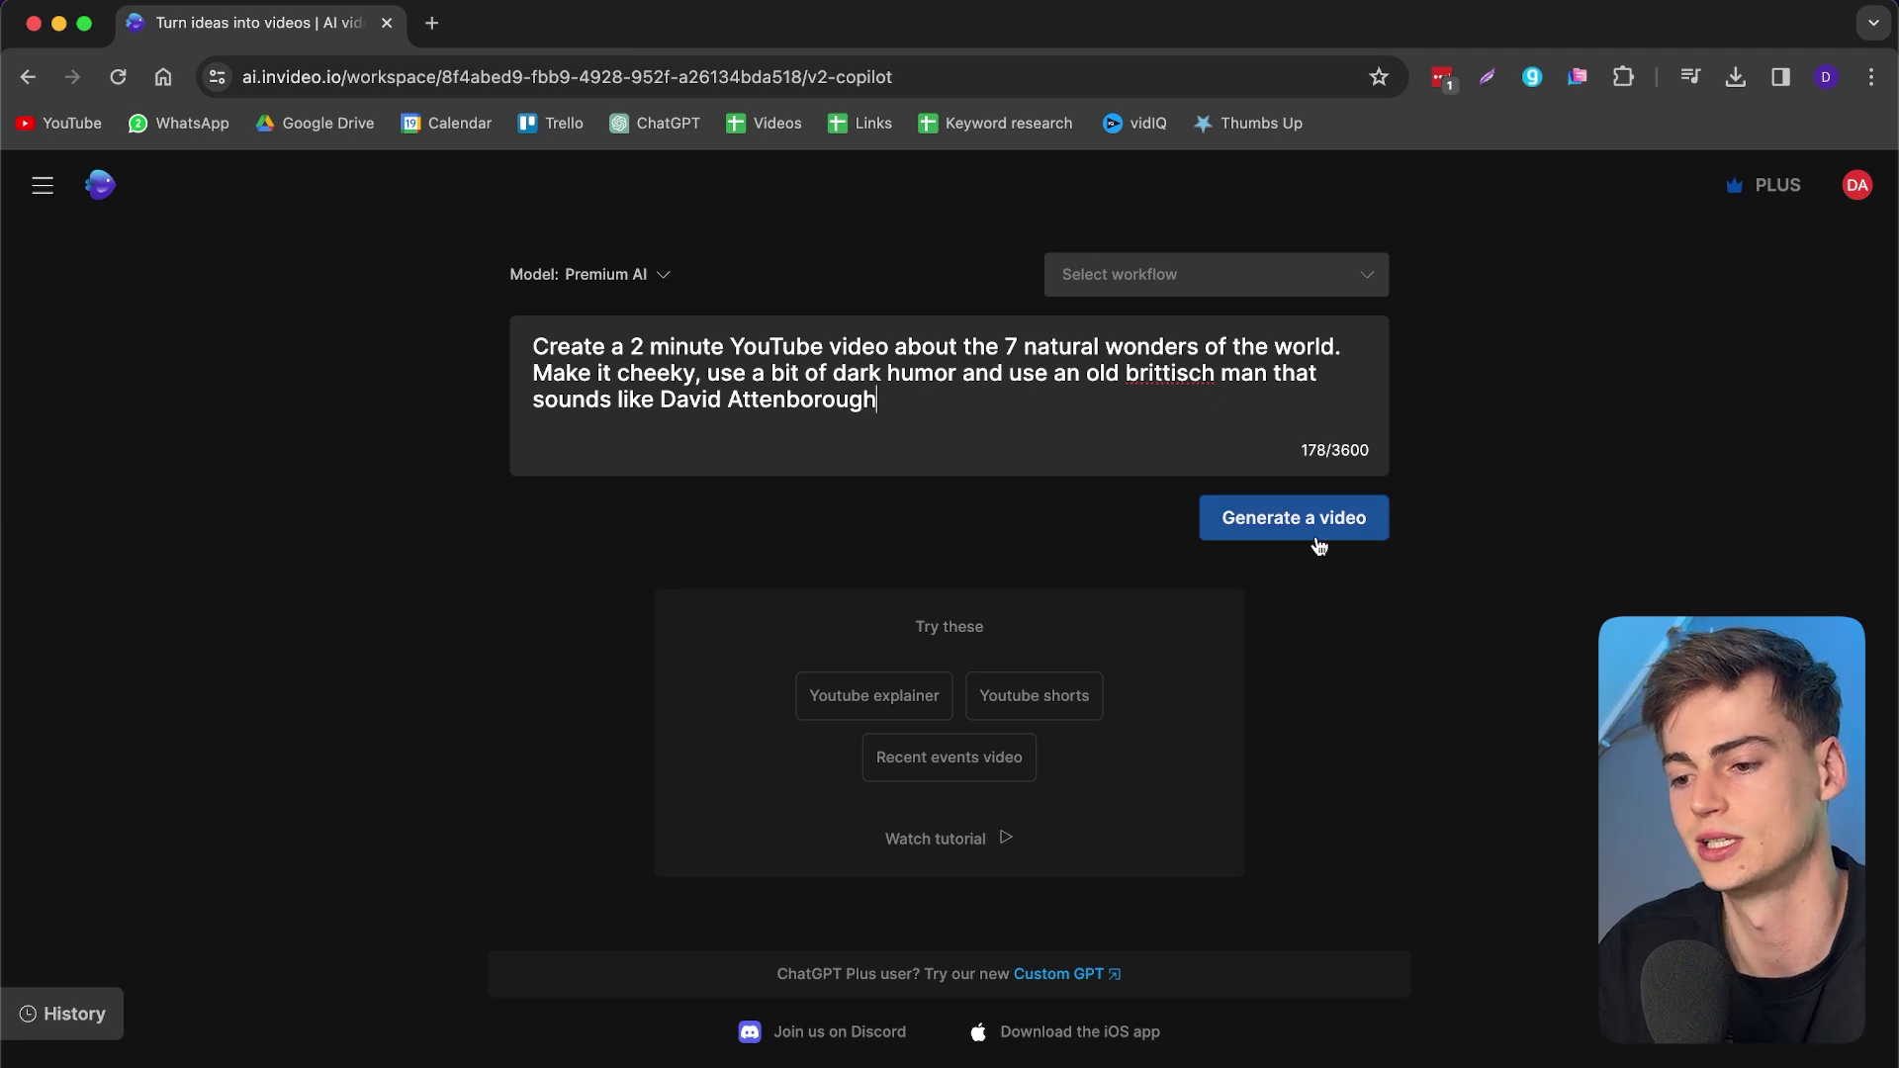
click(1304, 532)
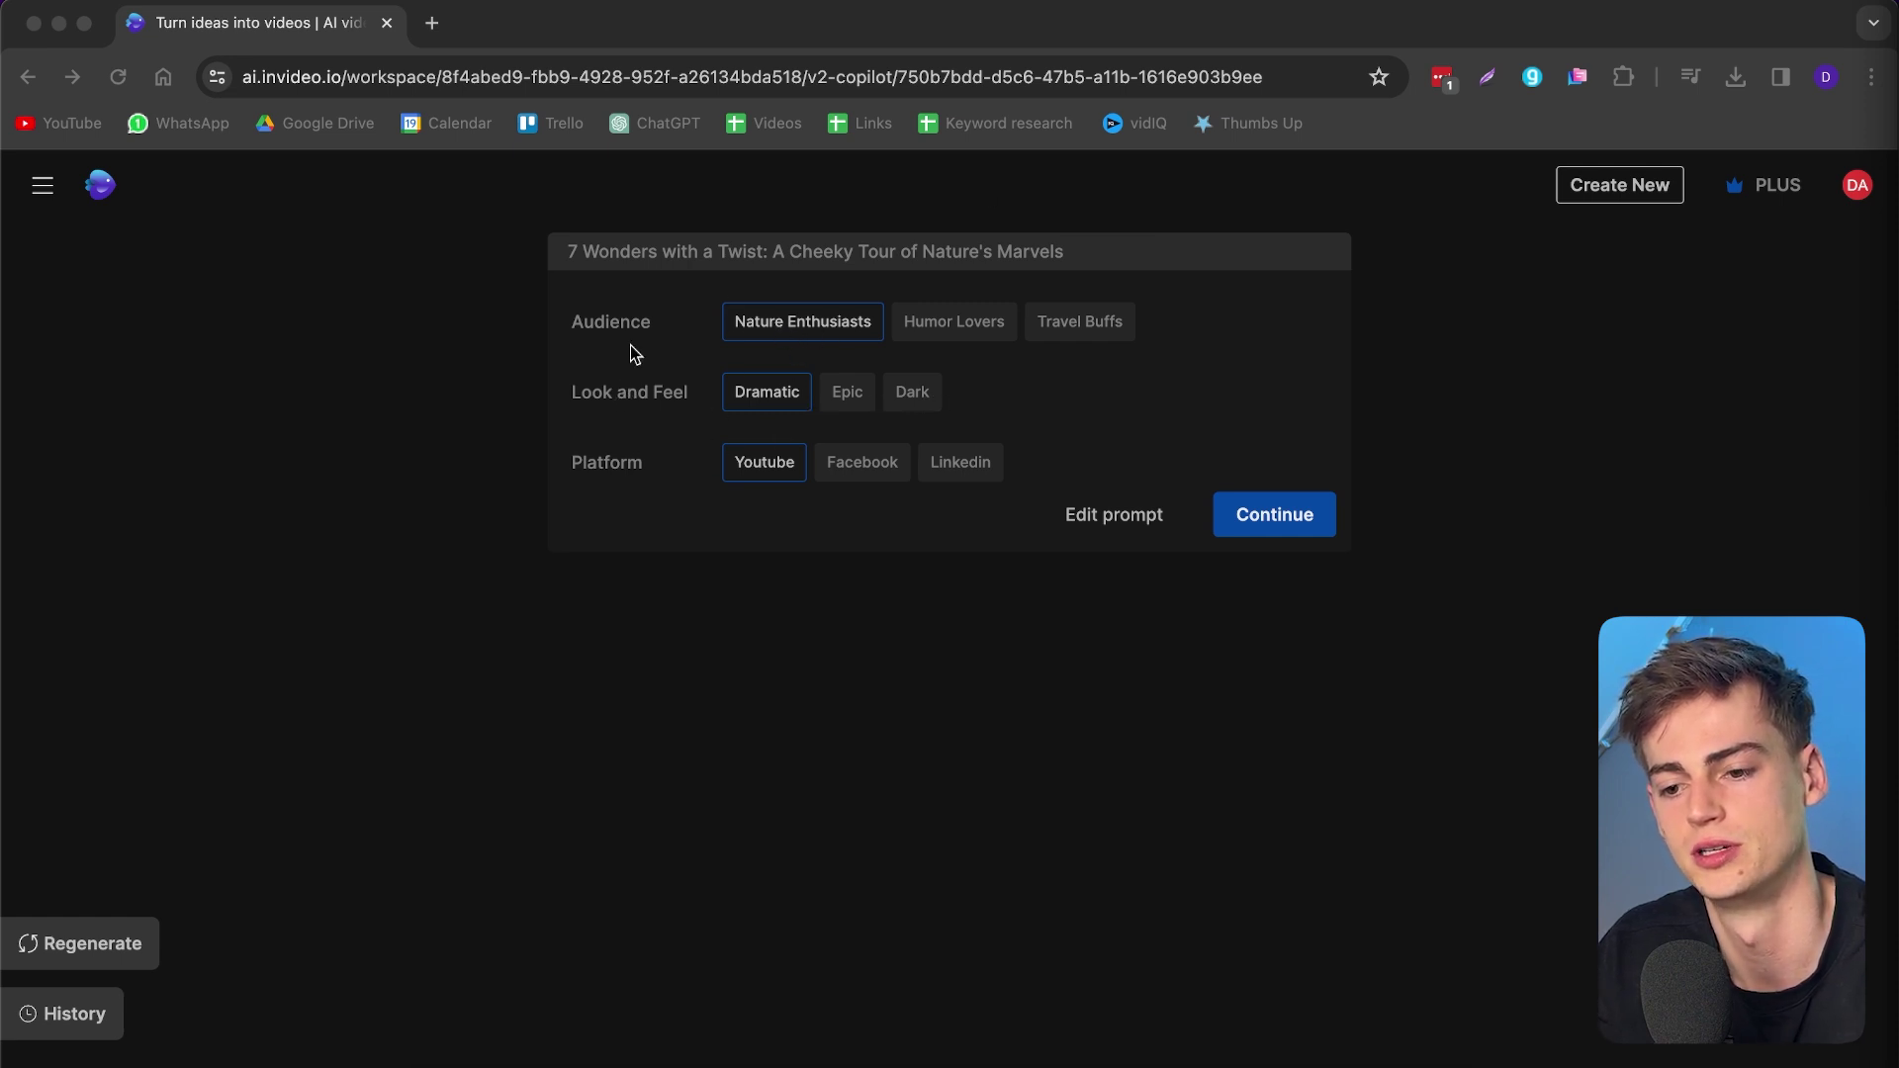
- Set the look and feel to Epic and continue with Nature Enthusiasts as audience and Youtube as platform
click(851, 401)
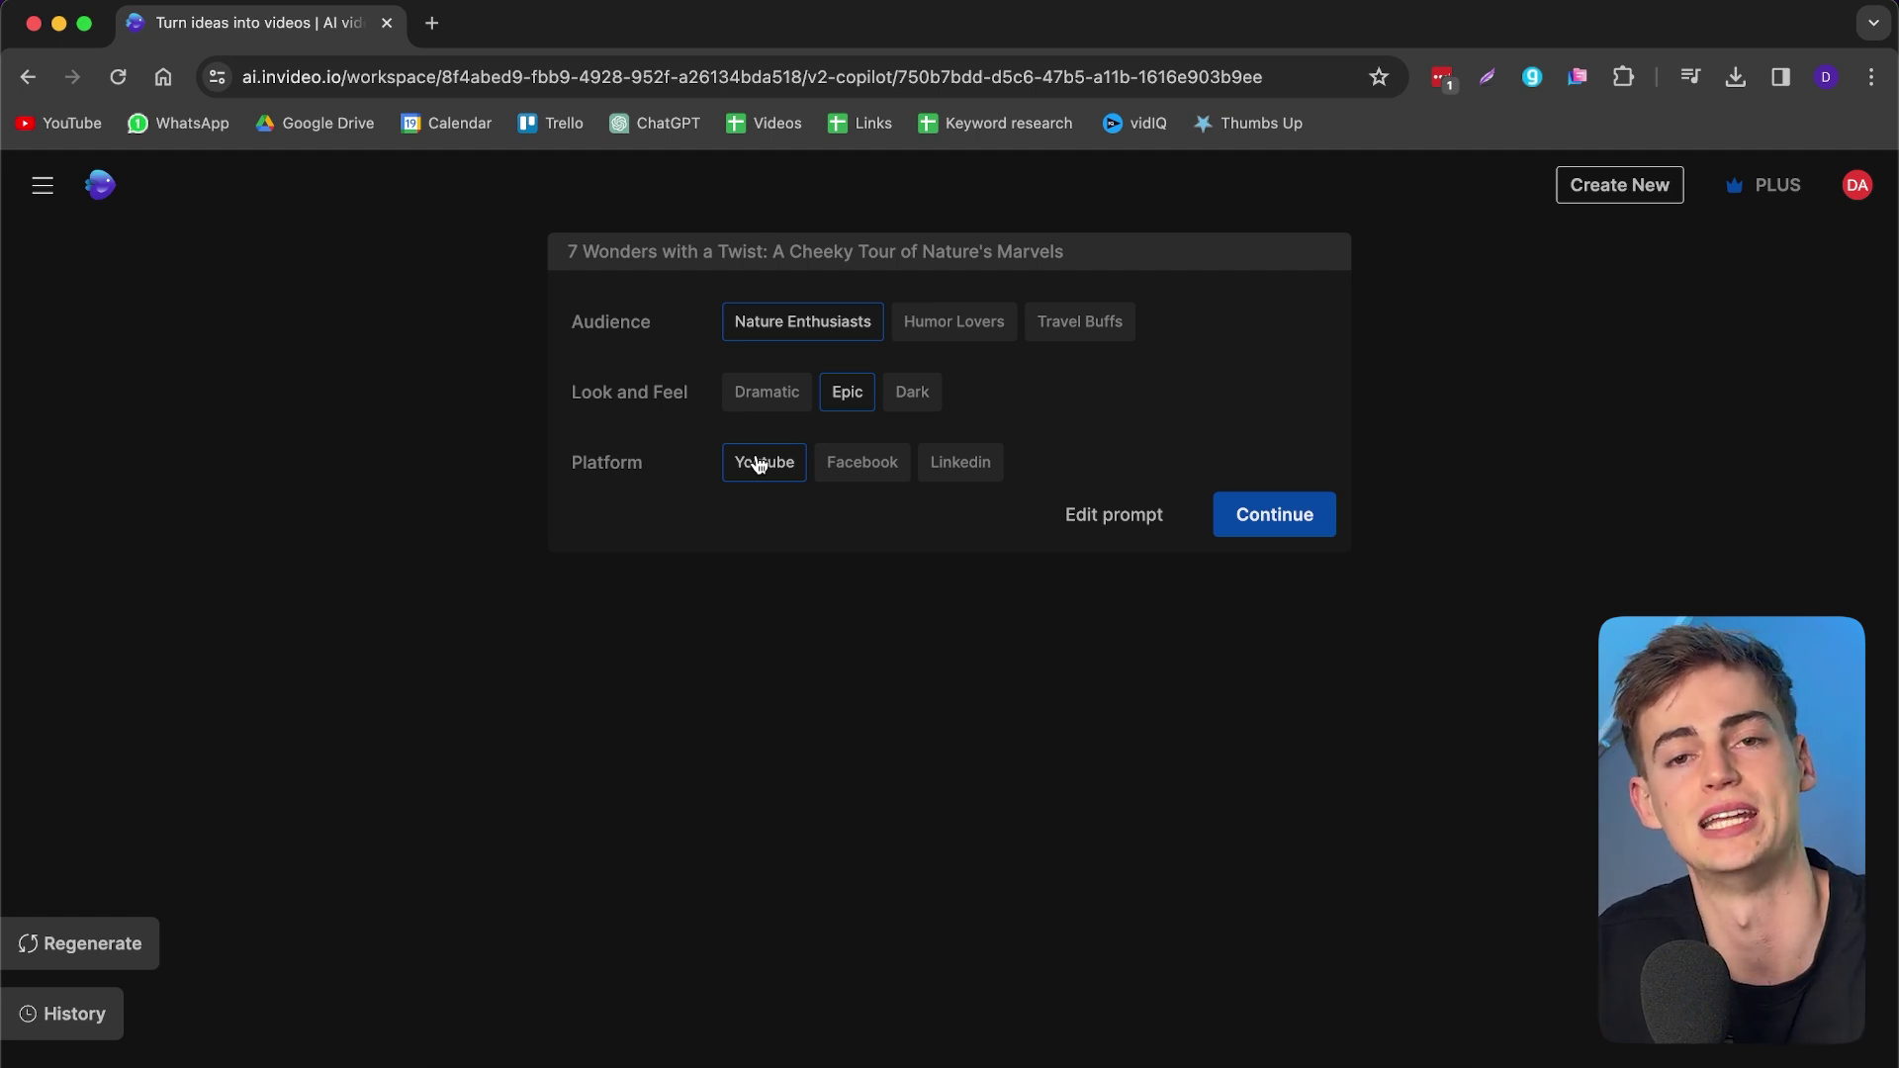
click(1276, 526)
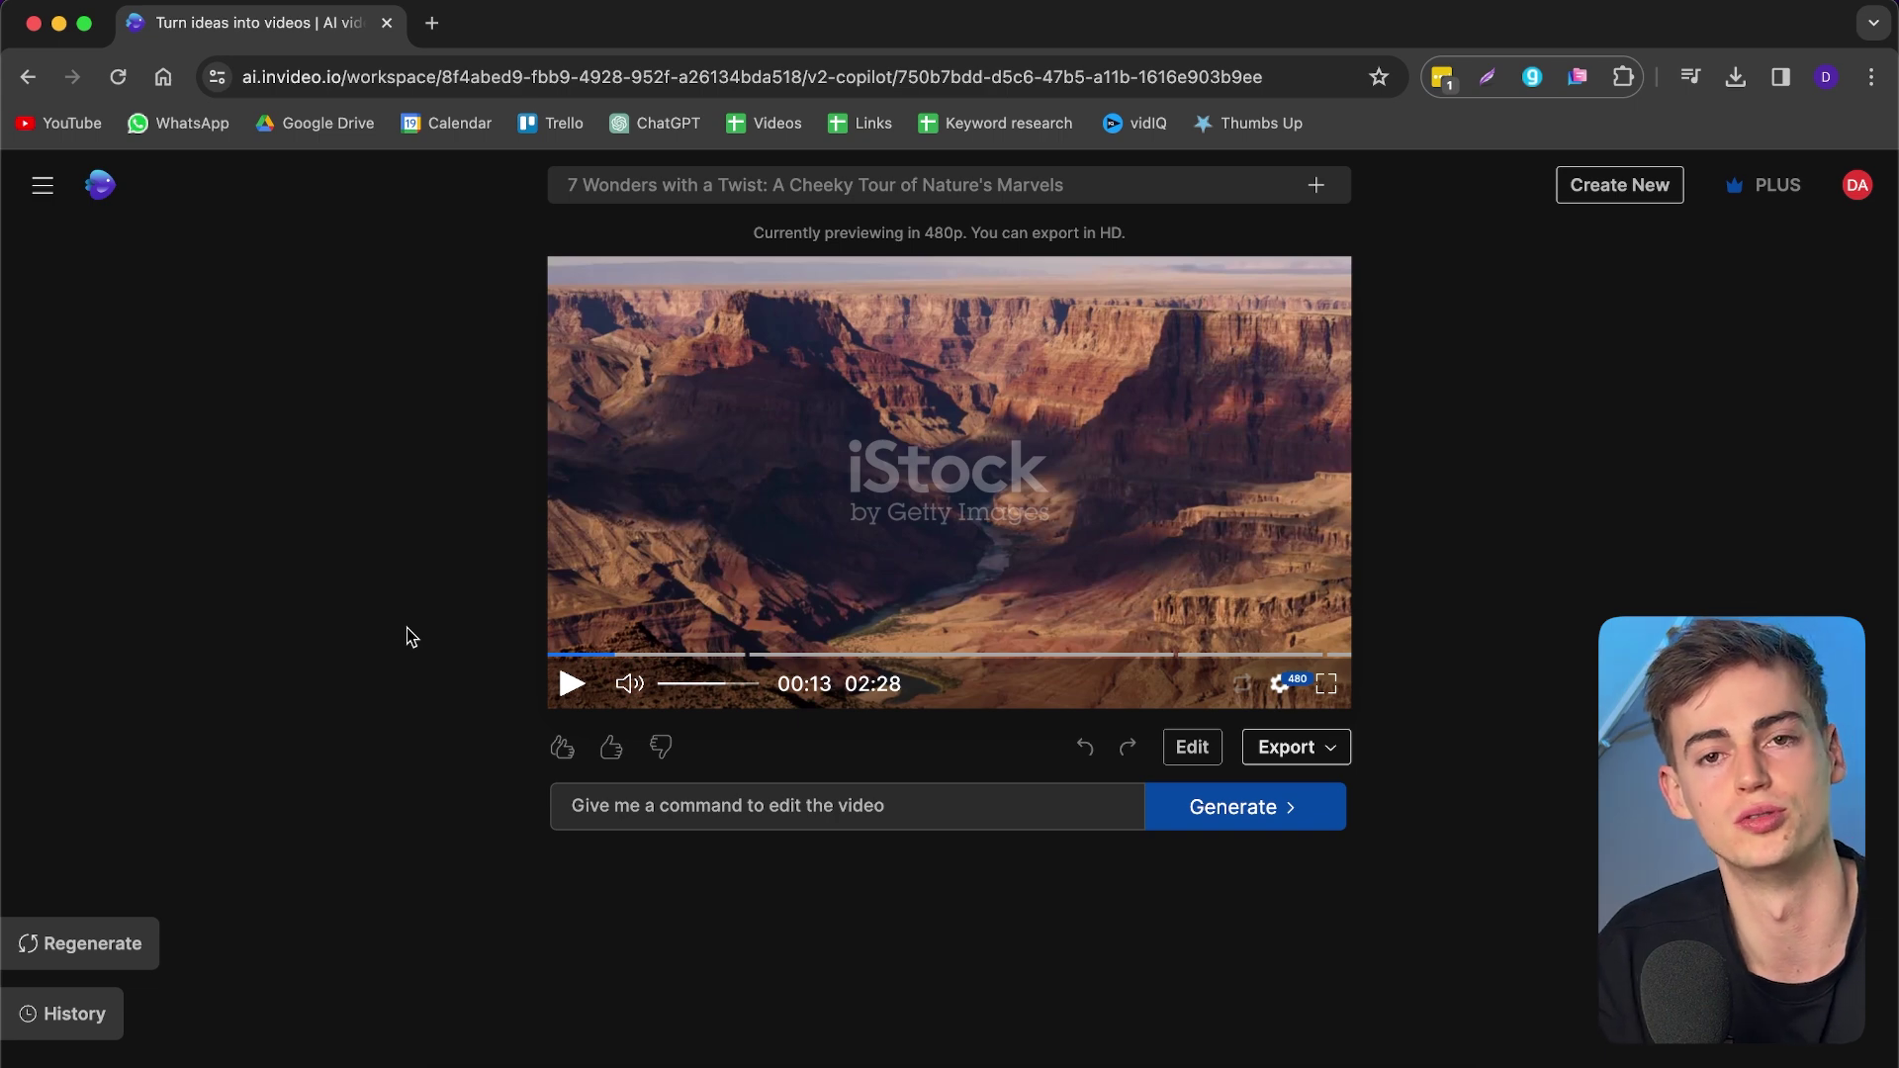
- Generate an edit of the video with the command "add bright yellow subtitles in there"
click(678, 789)
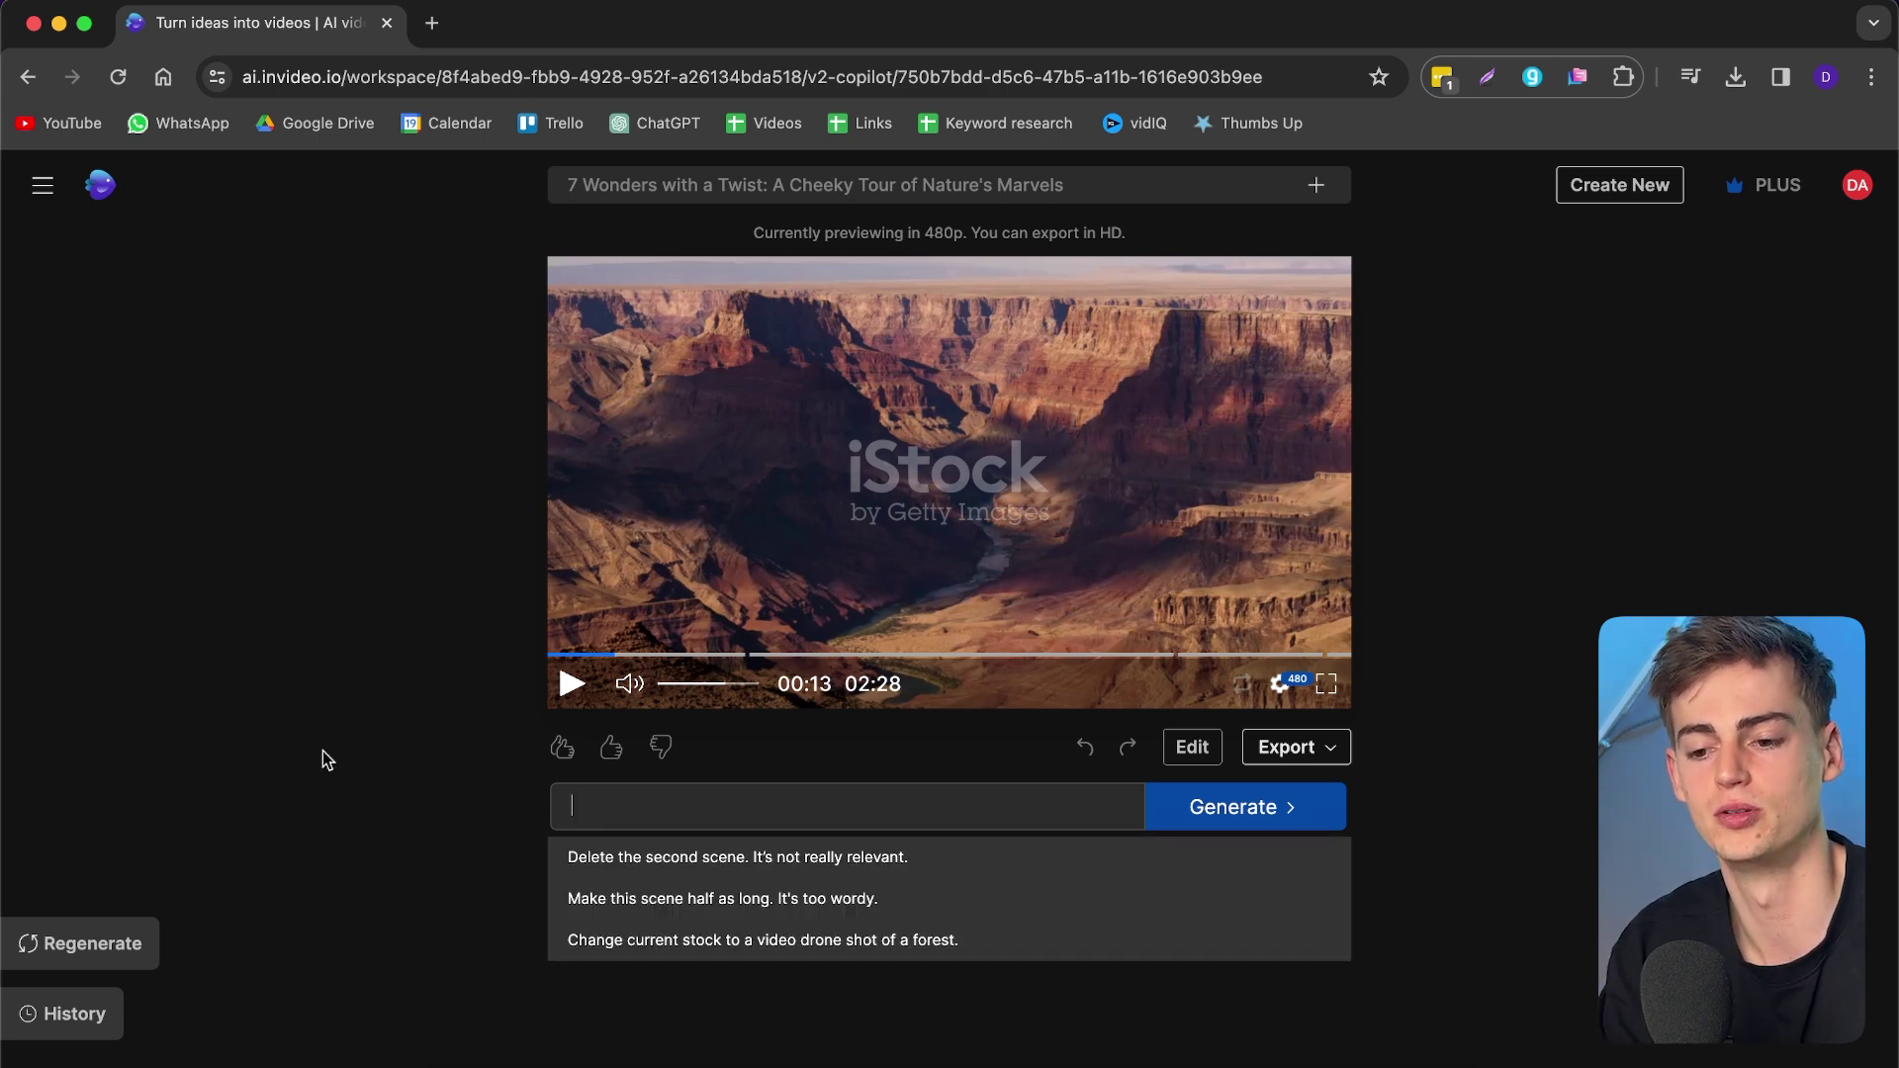
text(add bright y)
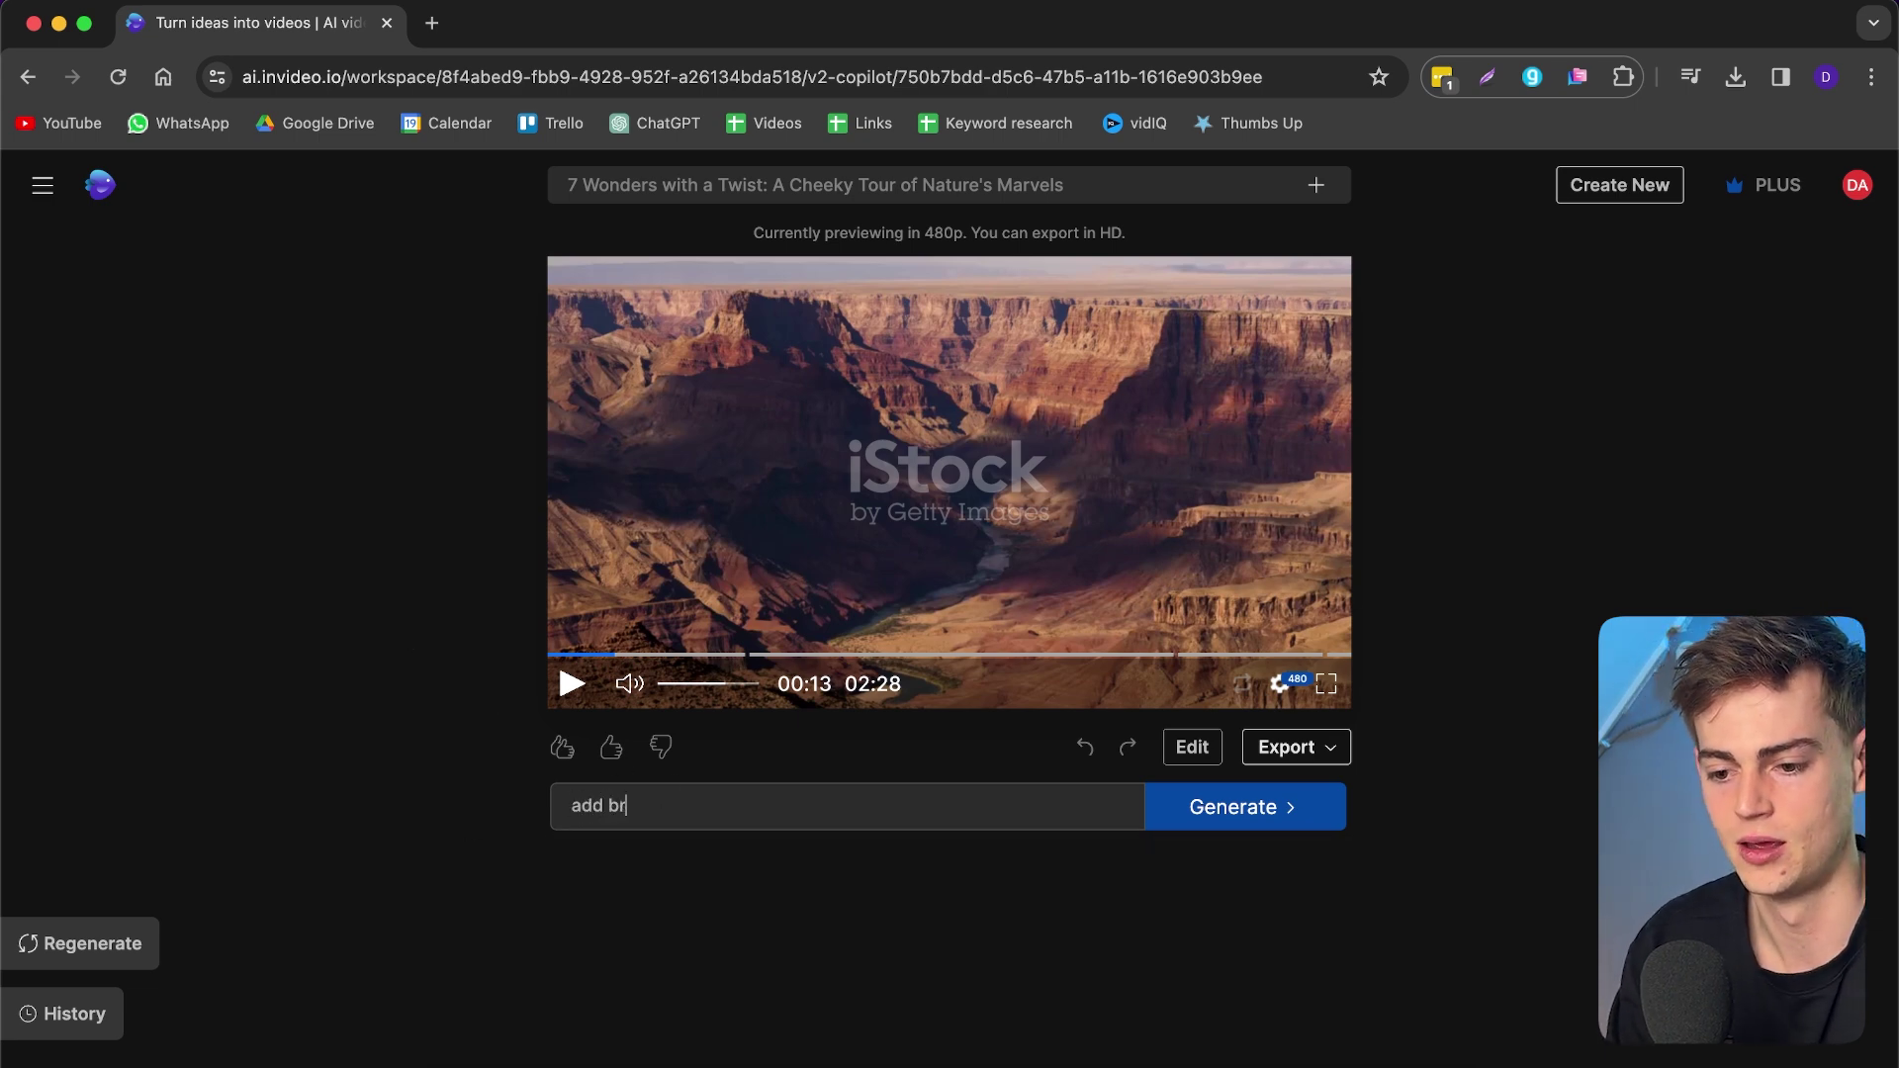
text(ellow subtitles in there)
click(1195, 819)
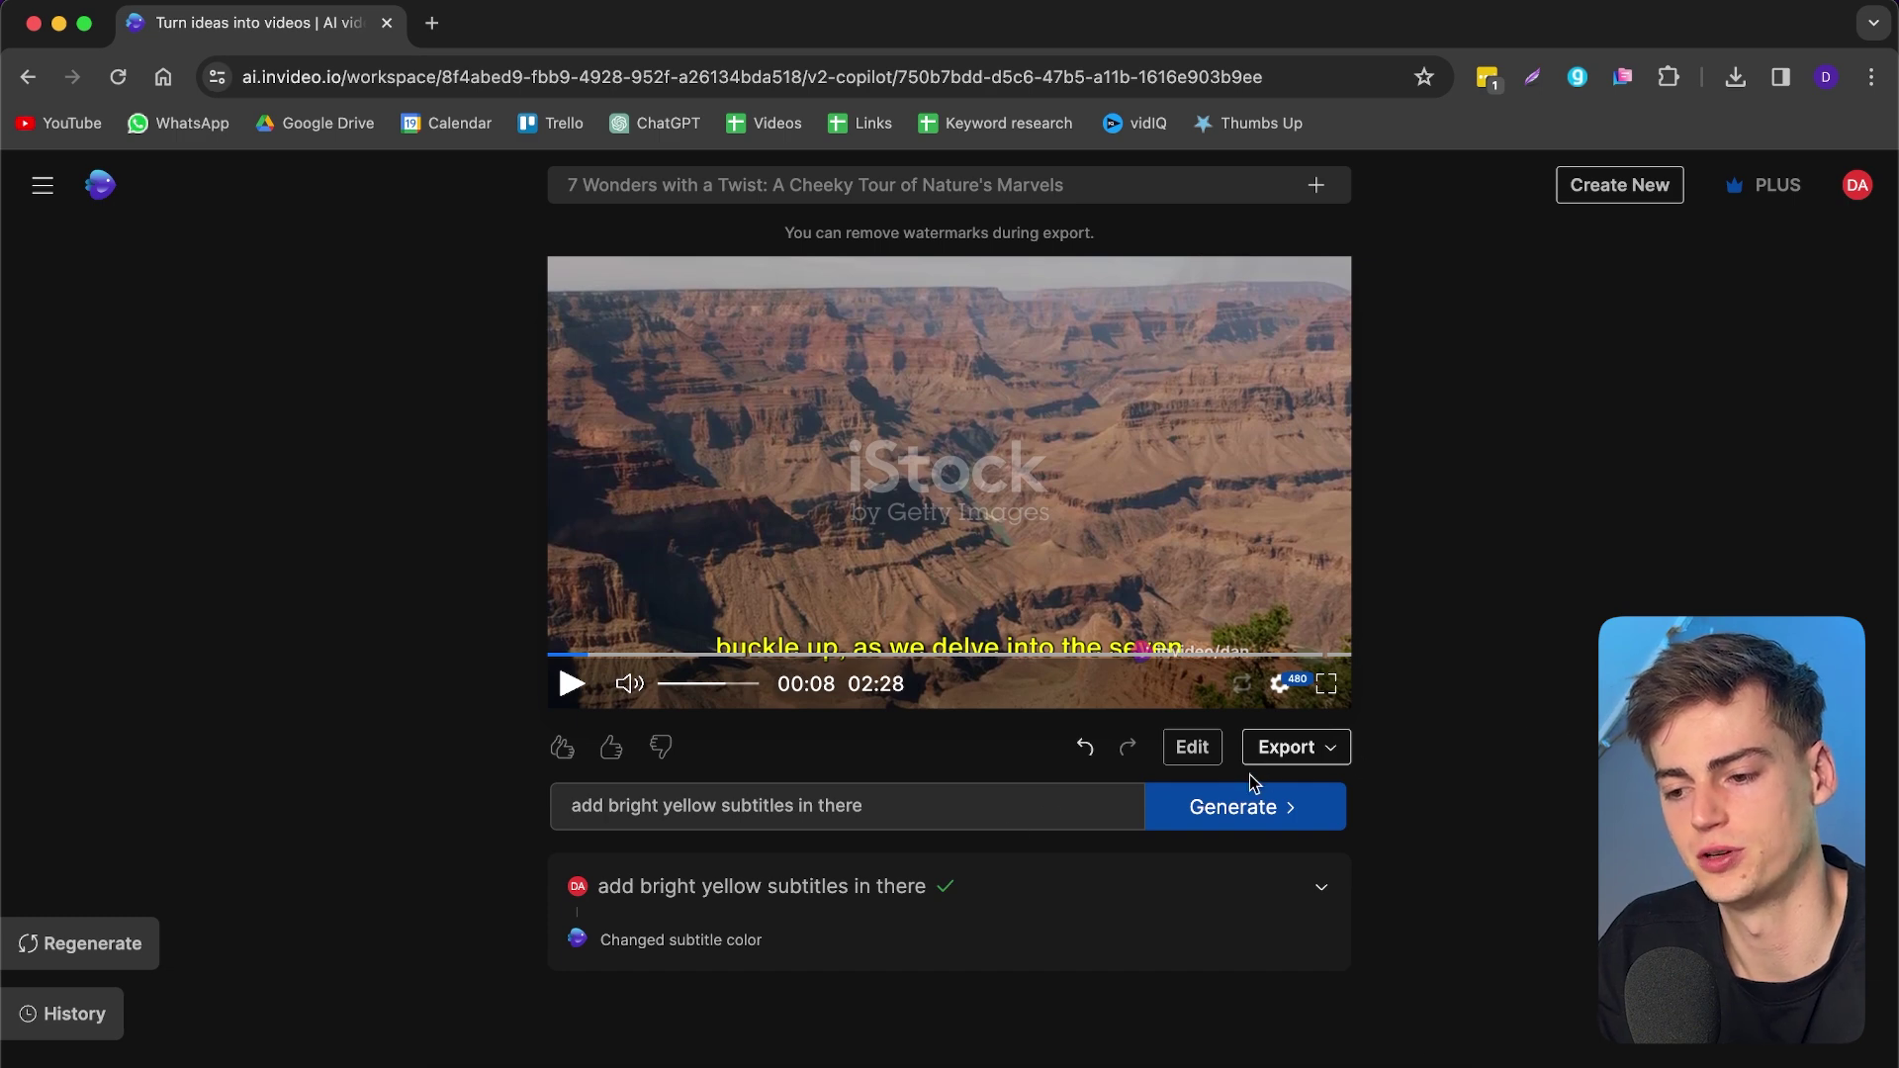
- Open the video's media editor and inspect which script passages belong to the Northern Lights clip and the last clip of scene 1
click(1194, 749)
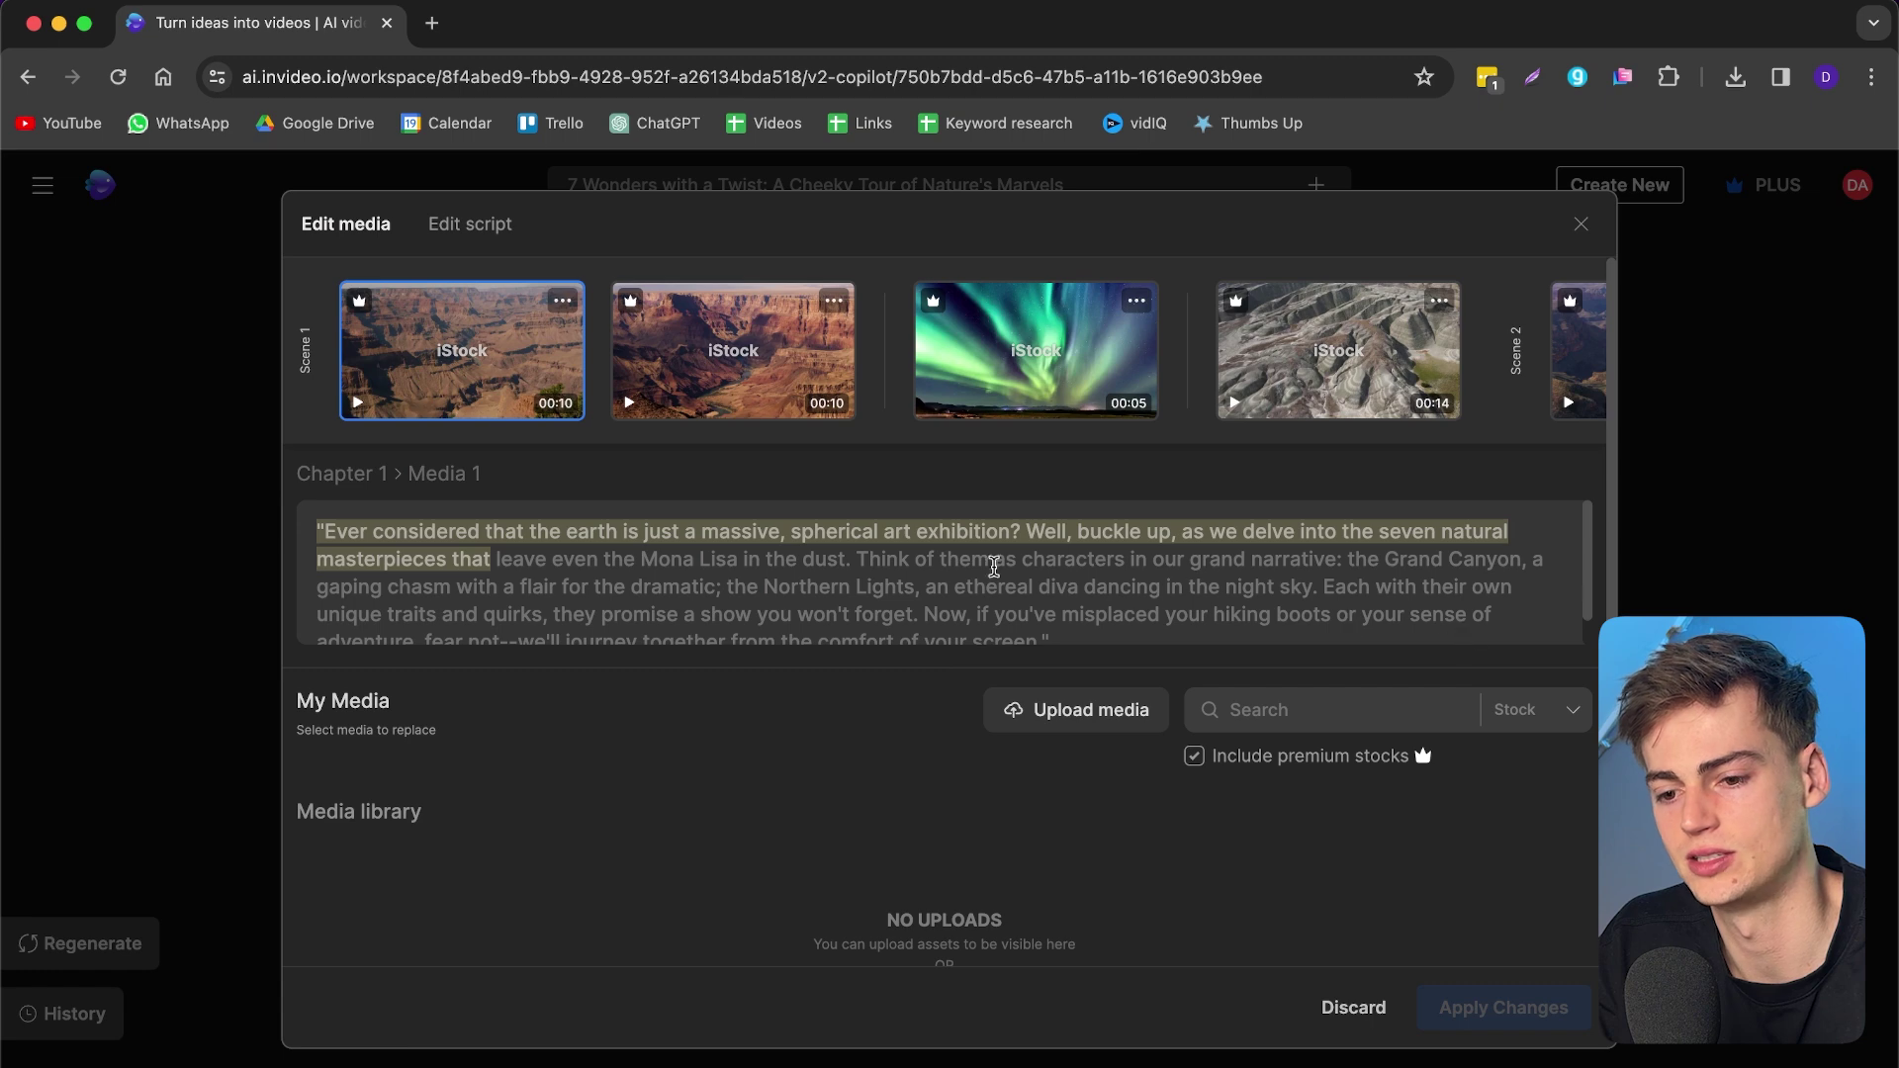
scroll(861, 565, down, 1)
scroll(861, 596, down, 1)
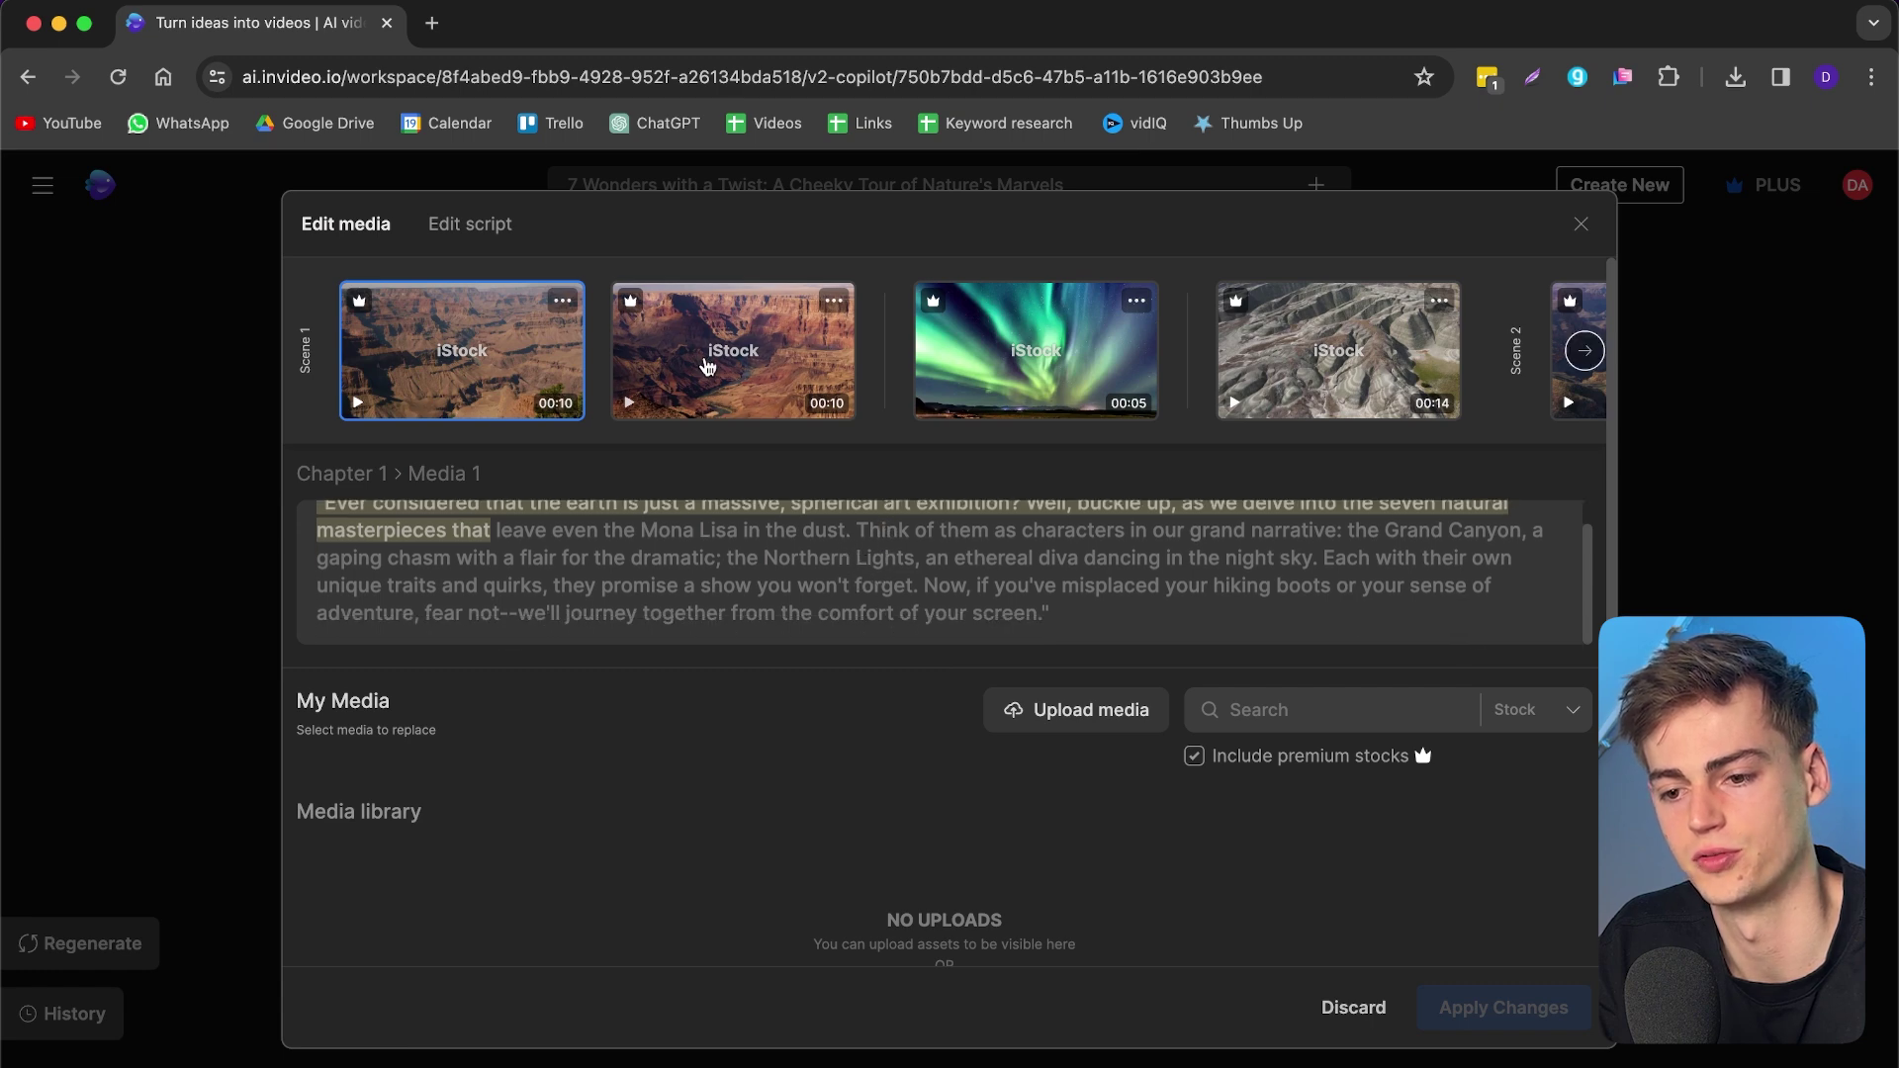
click(826, 574)
click(955, 414)
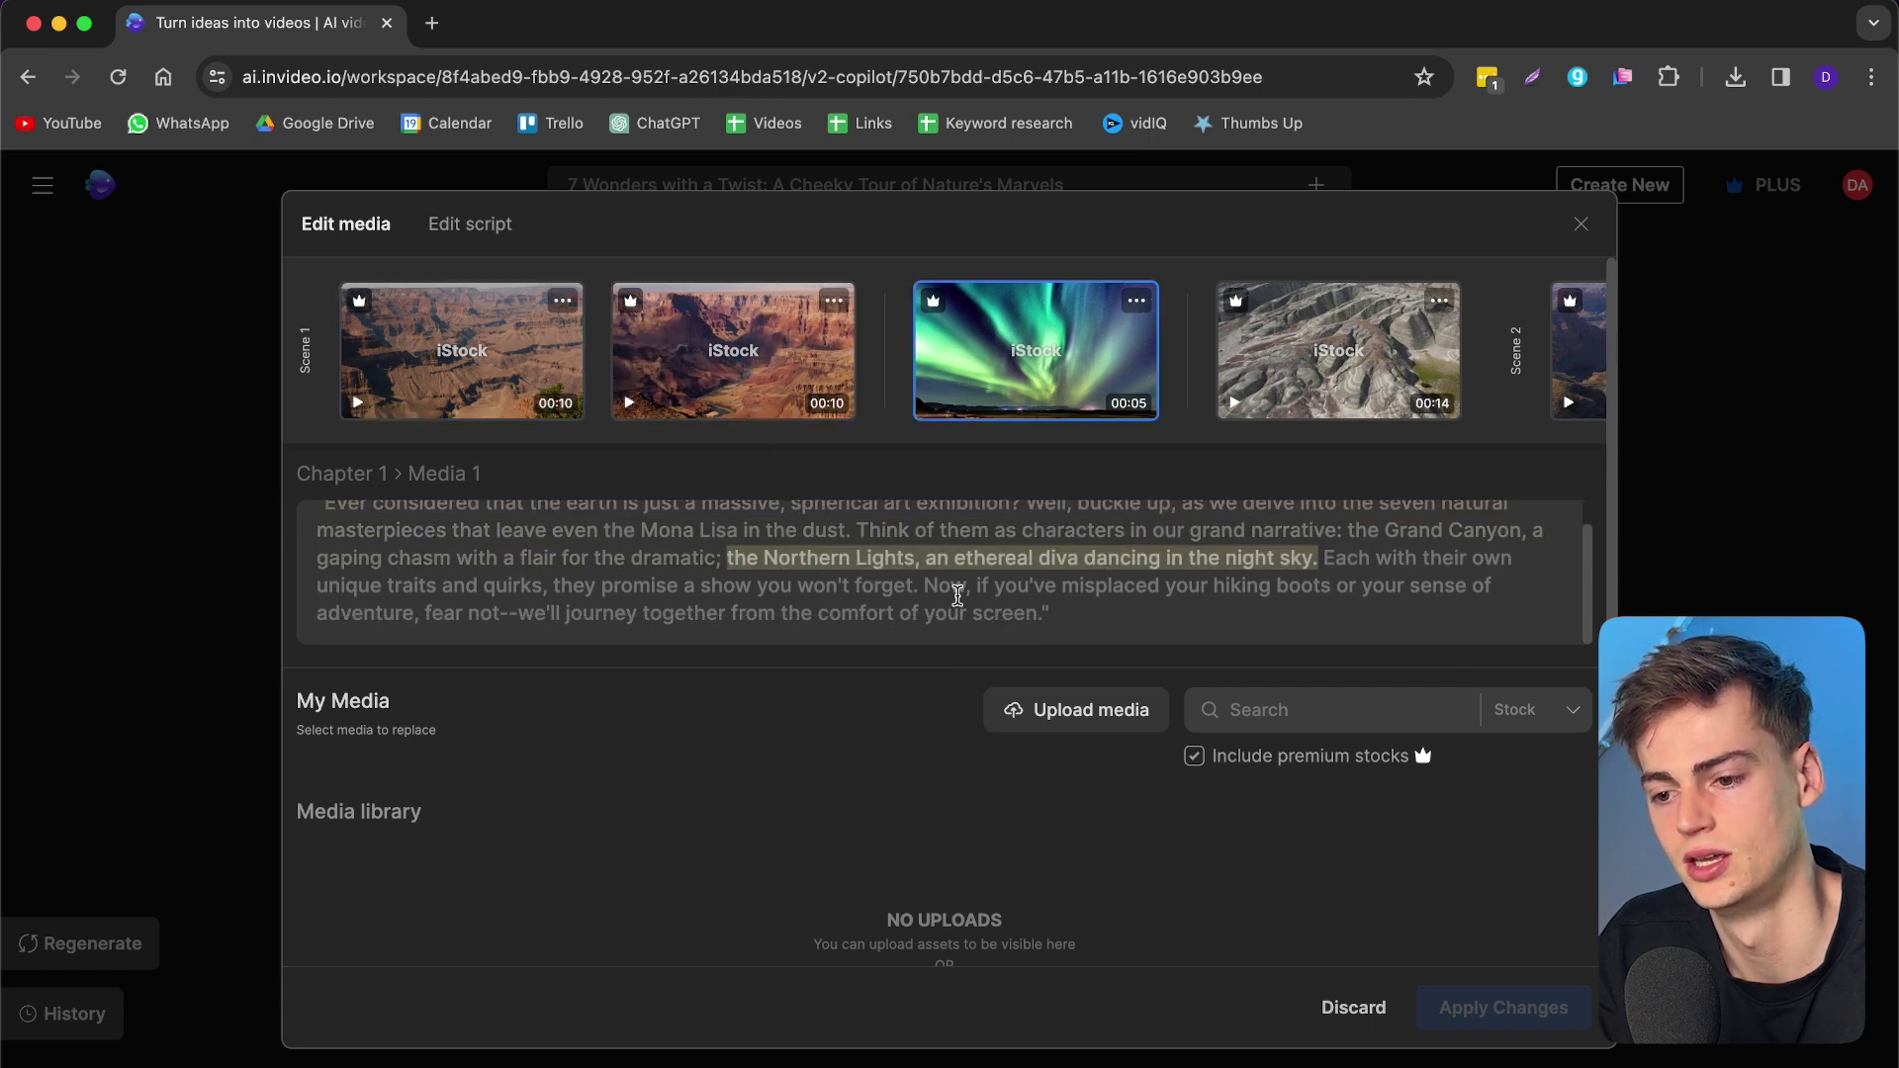
drag(755, 563, 1208, 567)
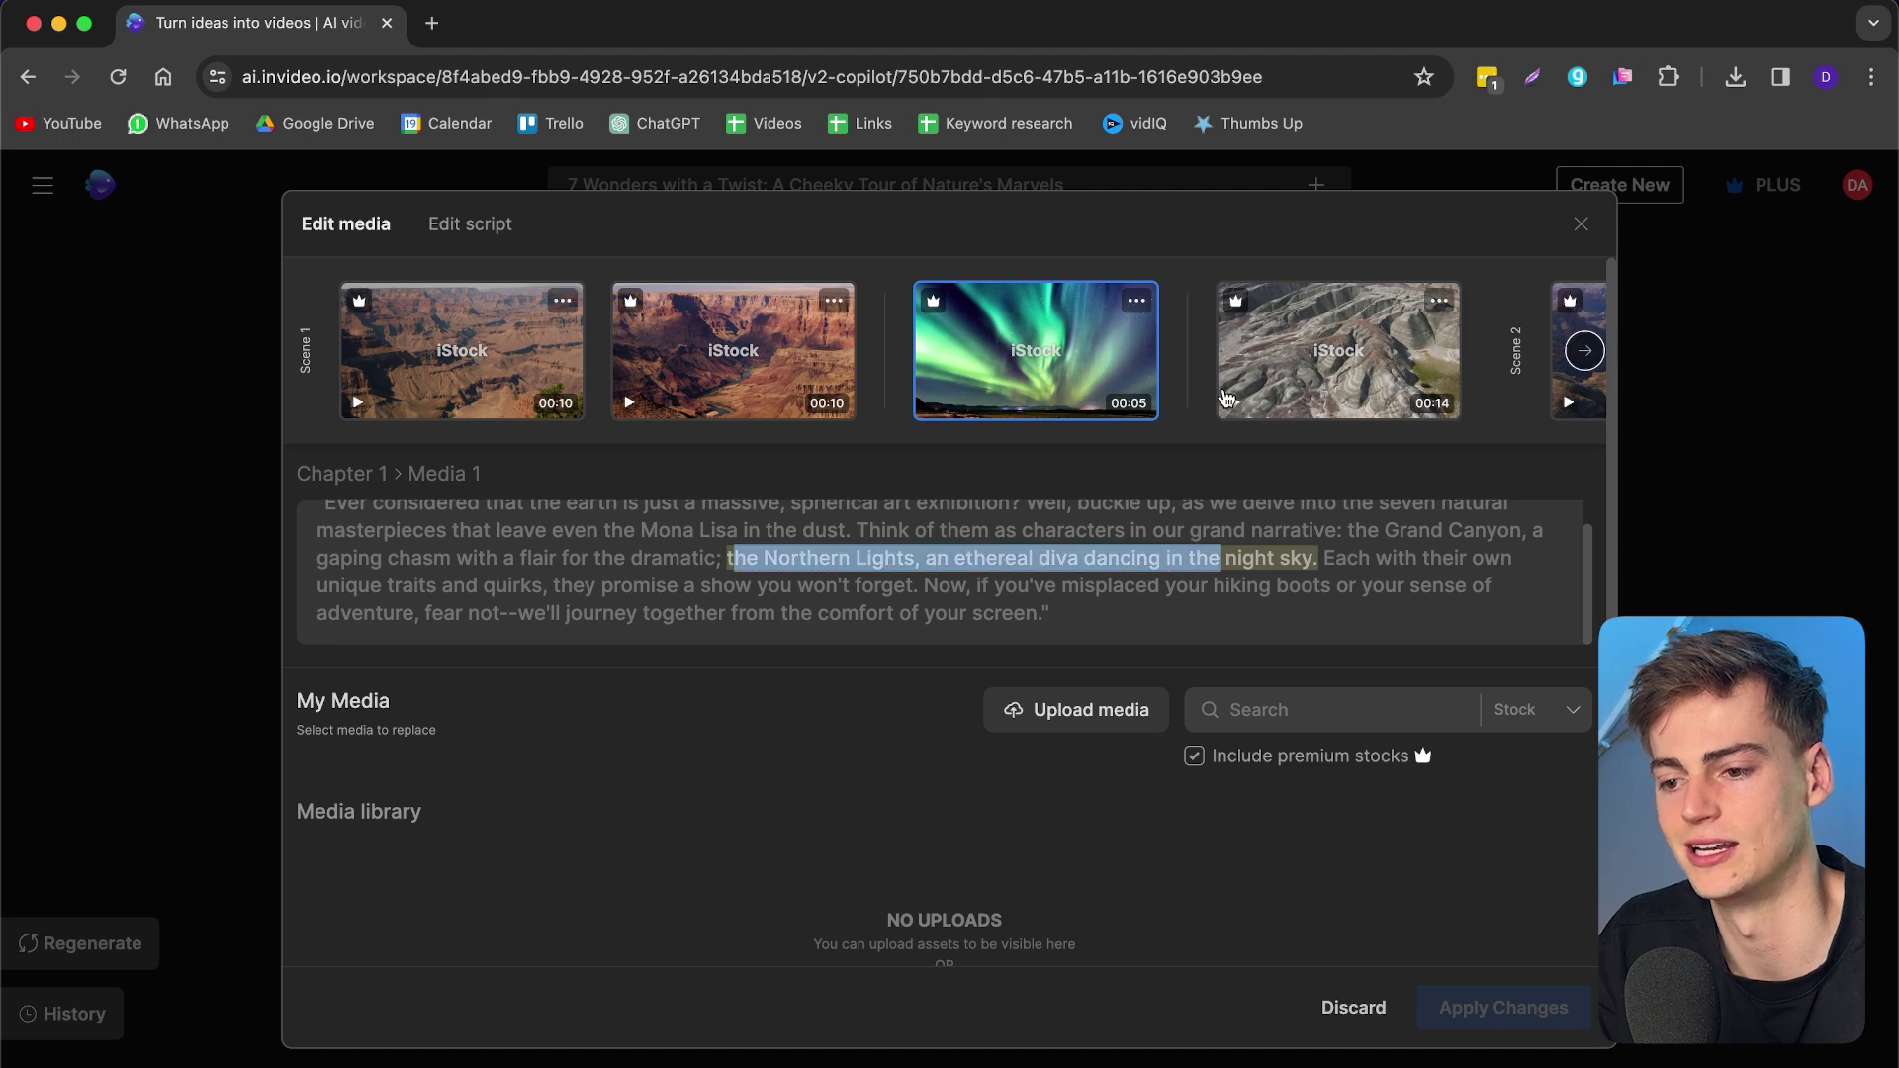
click(1357, 385)
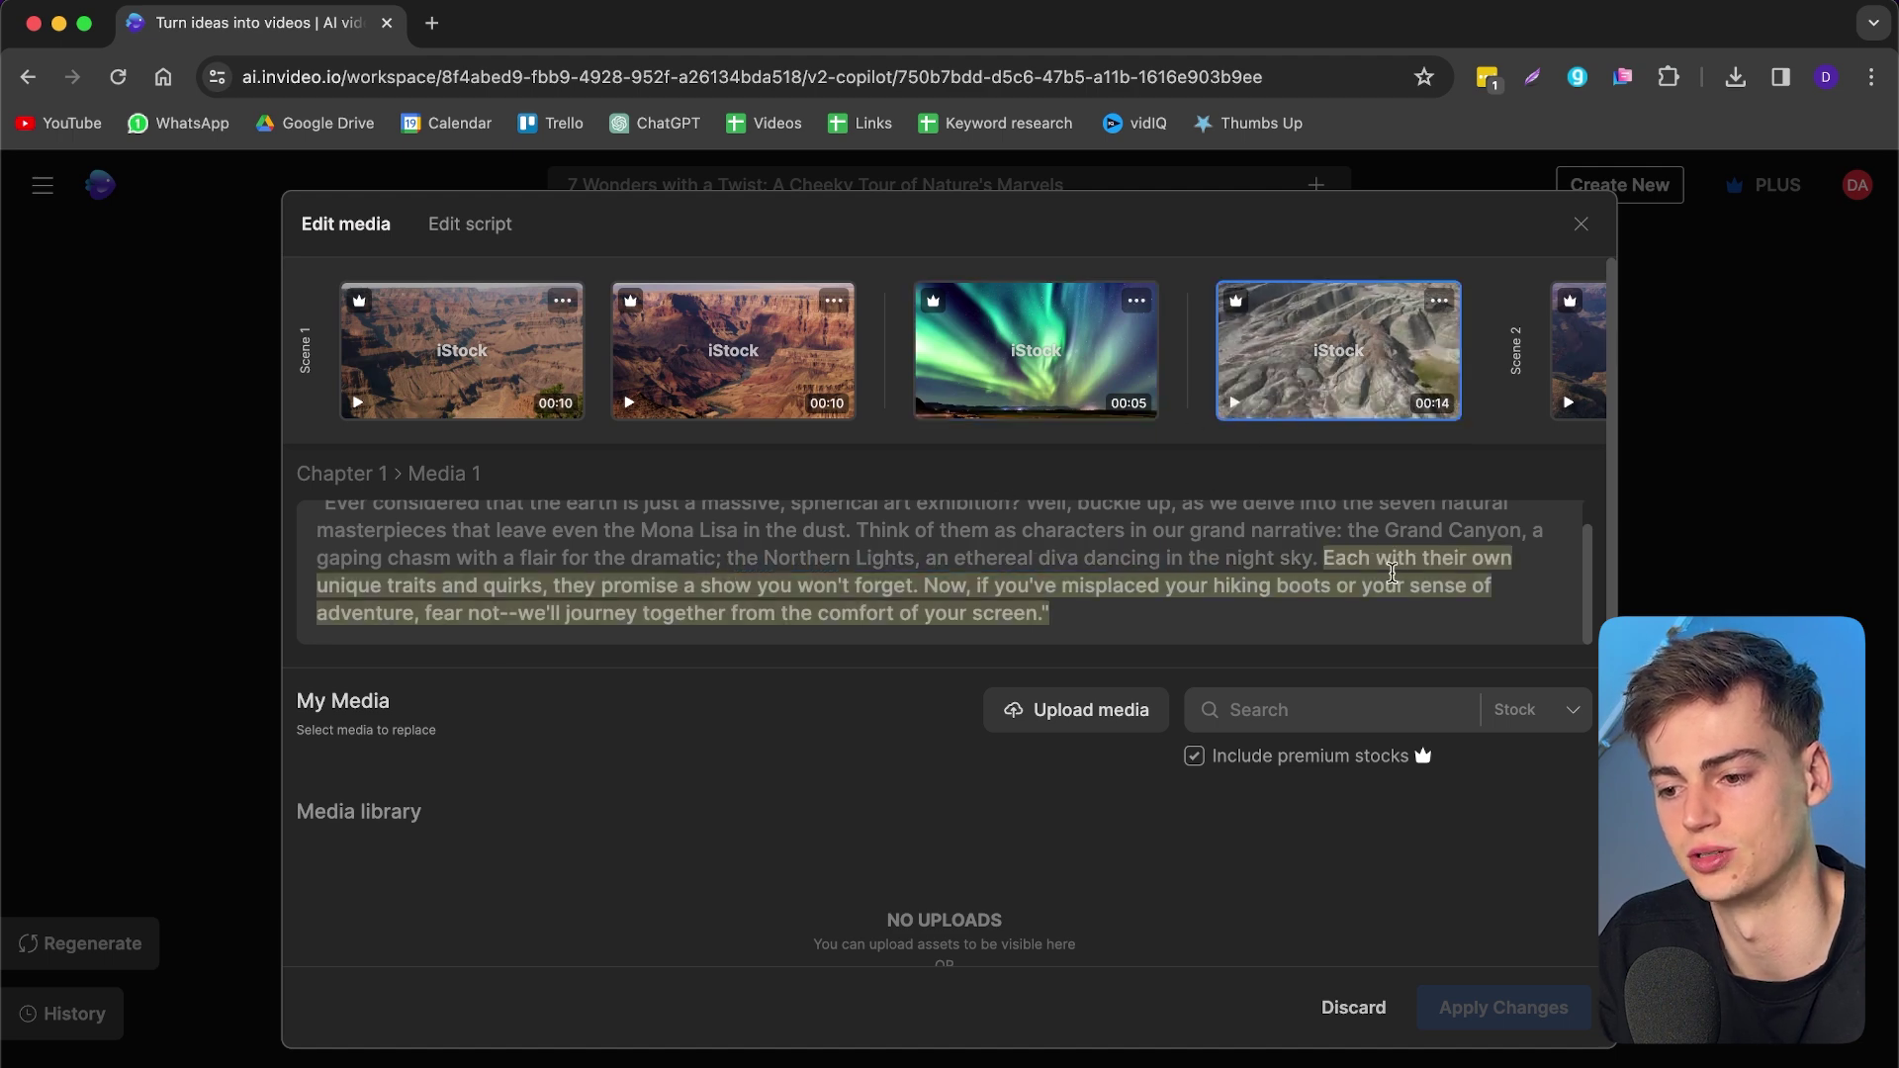
- Check the script passage of scene 1's first clip, close the media editor and generate an edit with "add more visuals across the scenes"
click(450, 364)
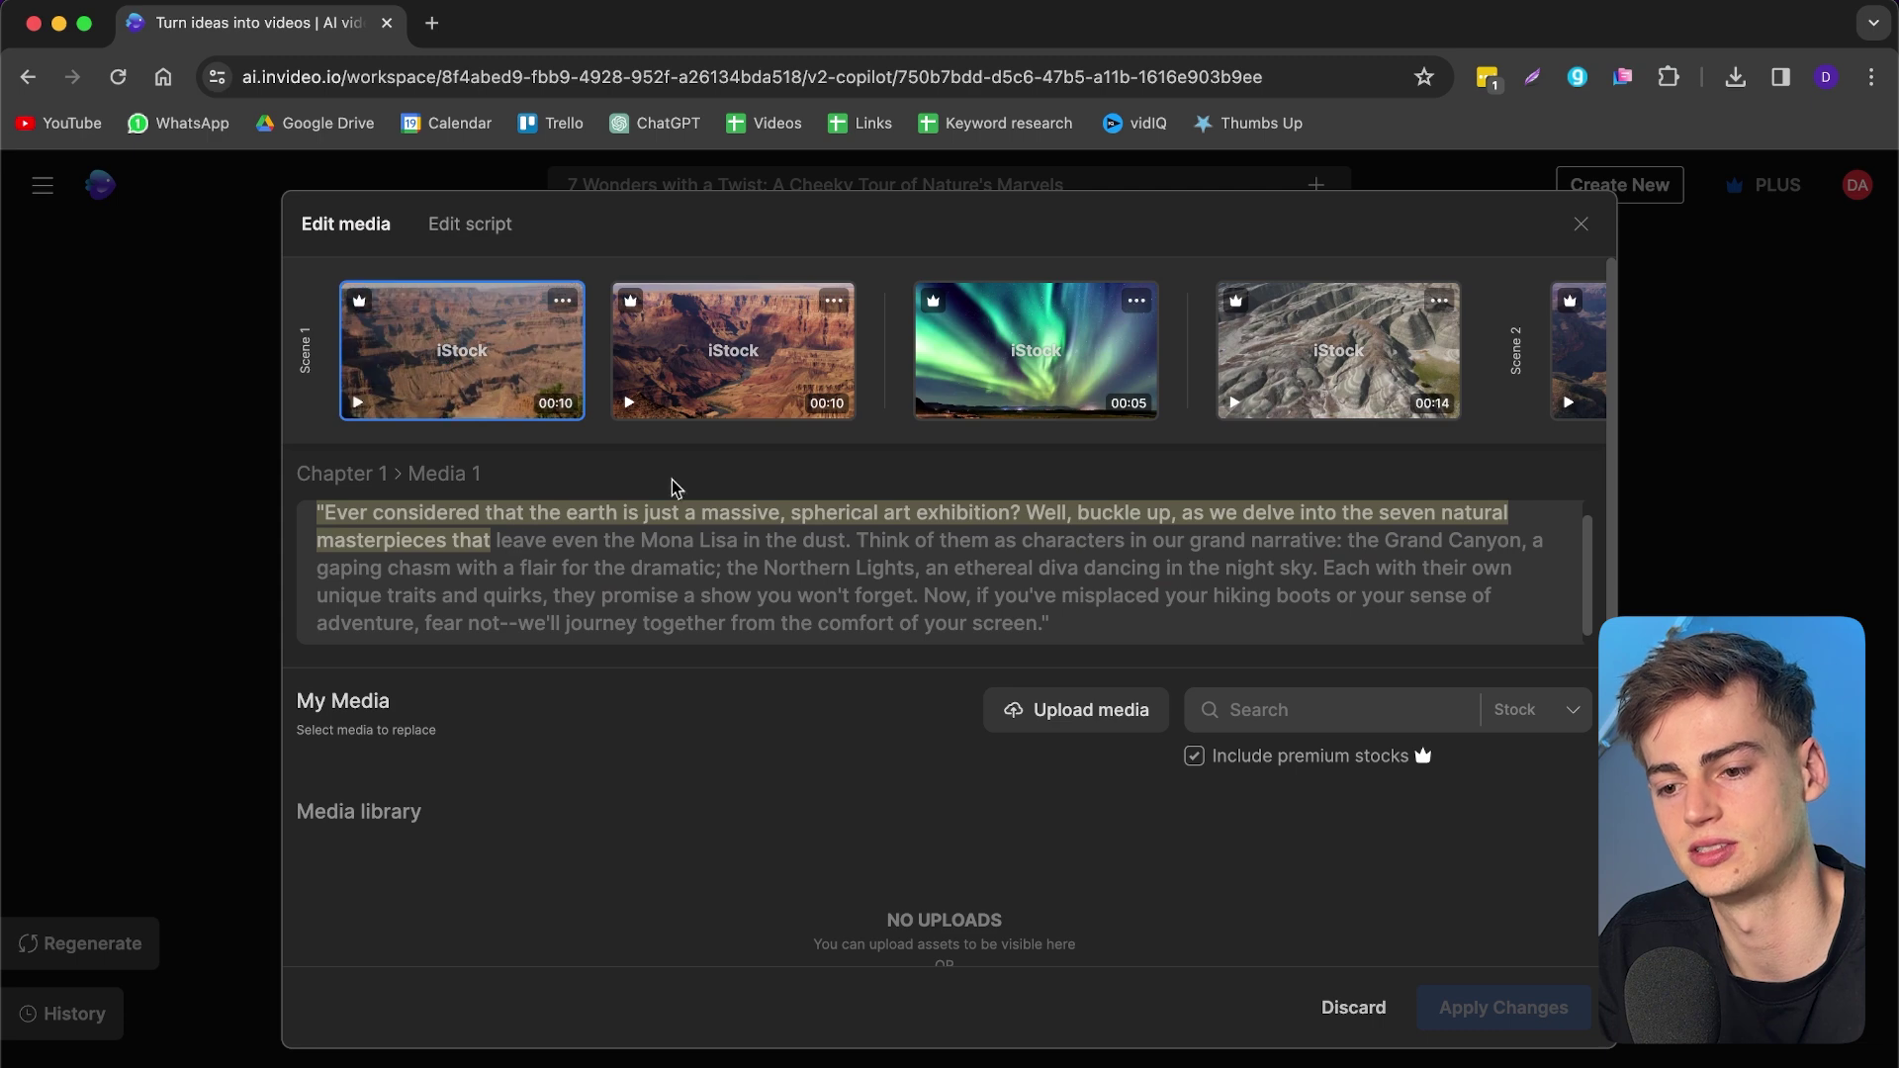
key(Escape)
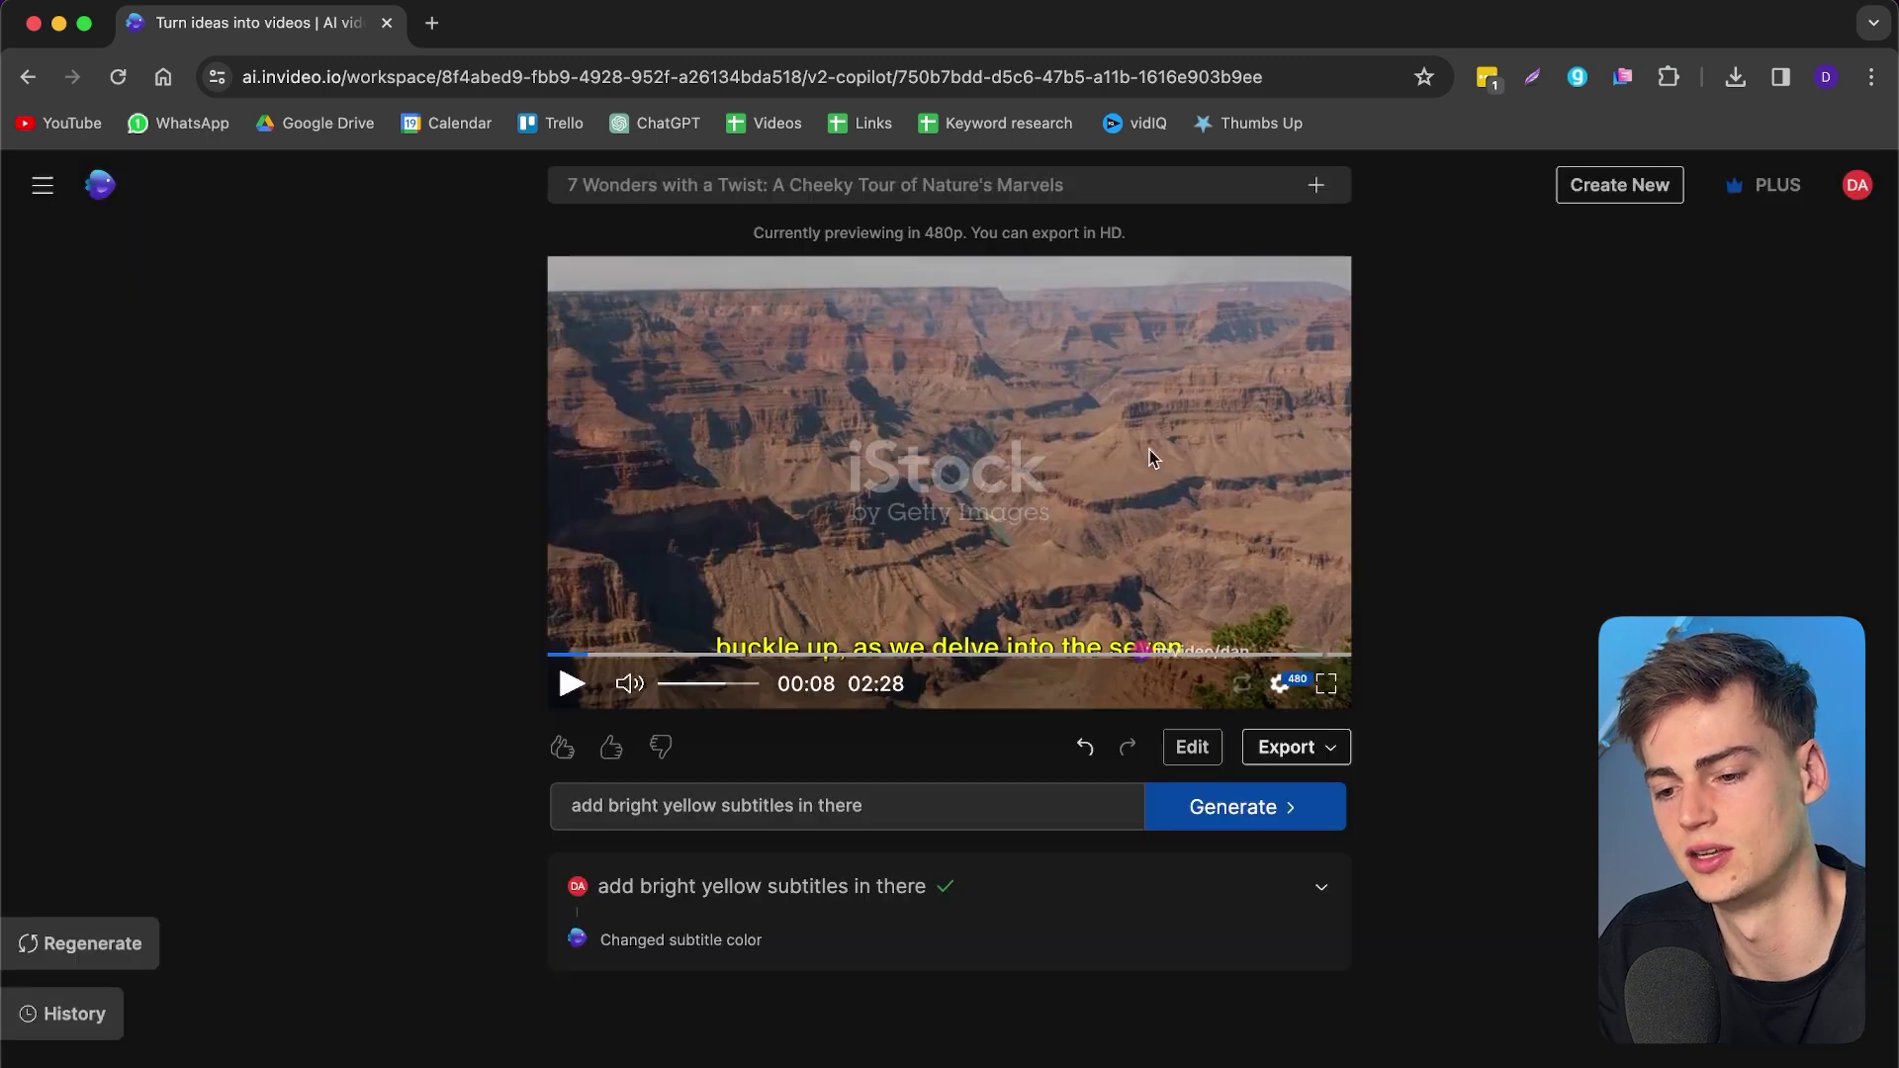
click(809, 813)
text(add more visuals across the scenes)
key(Return)
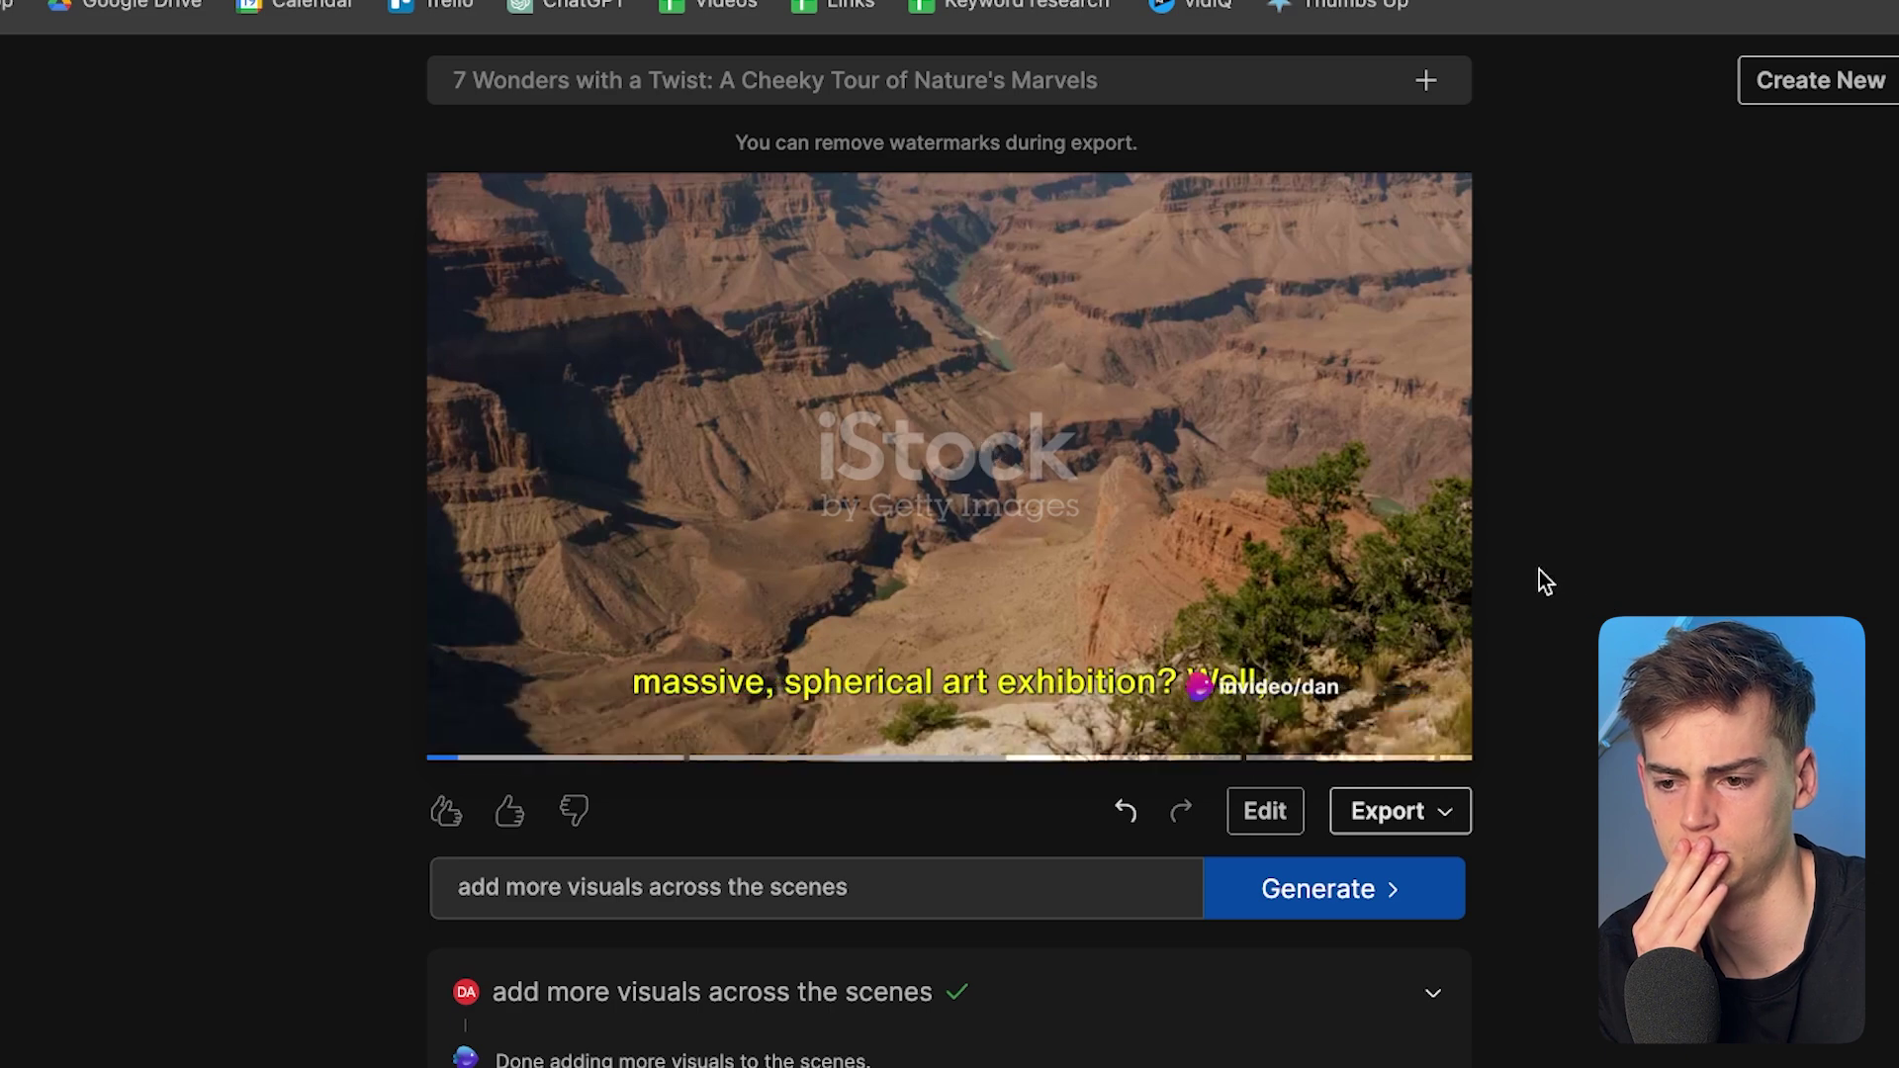
- Inspect the second Grand Canyon clip's script passage and the stock media search in the media editor, and close the editor
mouse_move(1412, 539)
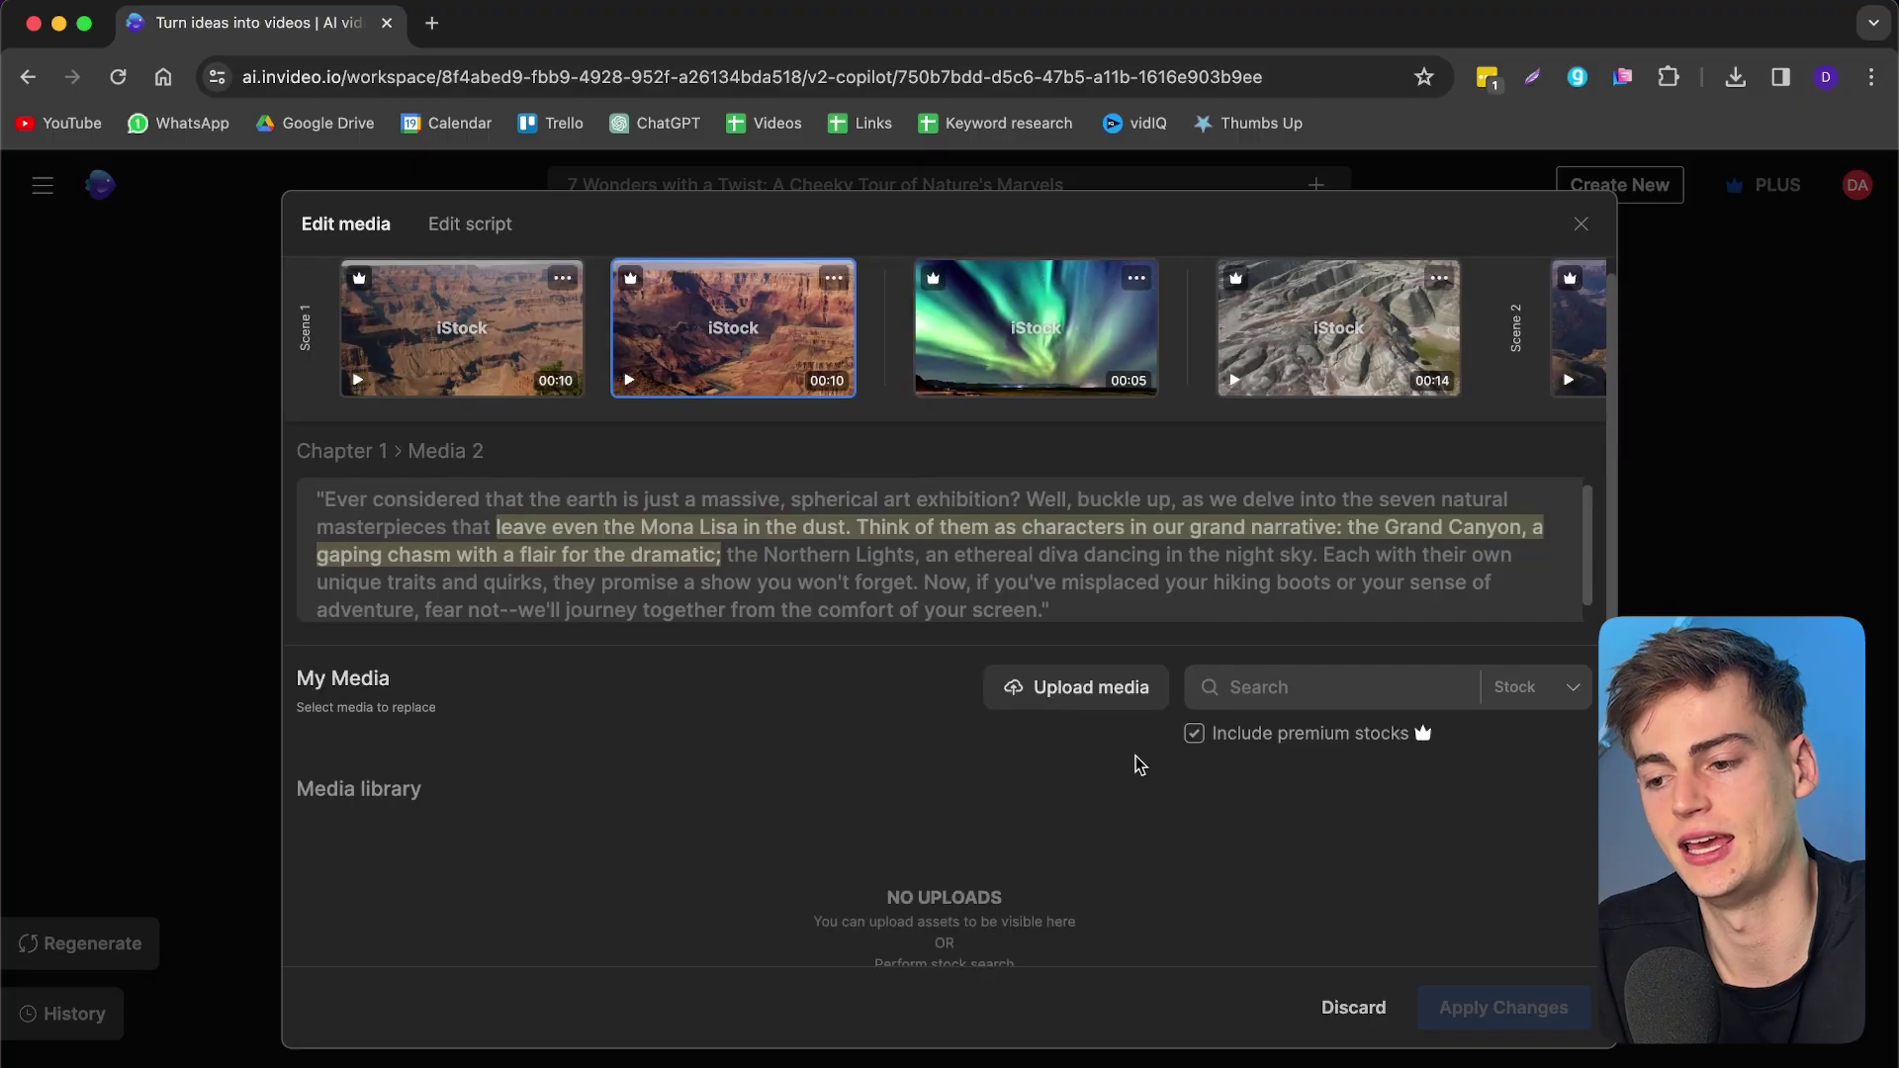
click(1209, 687)
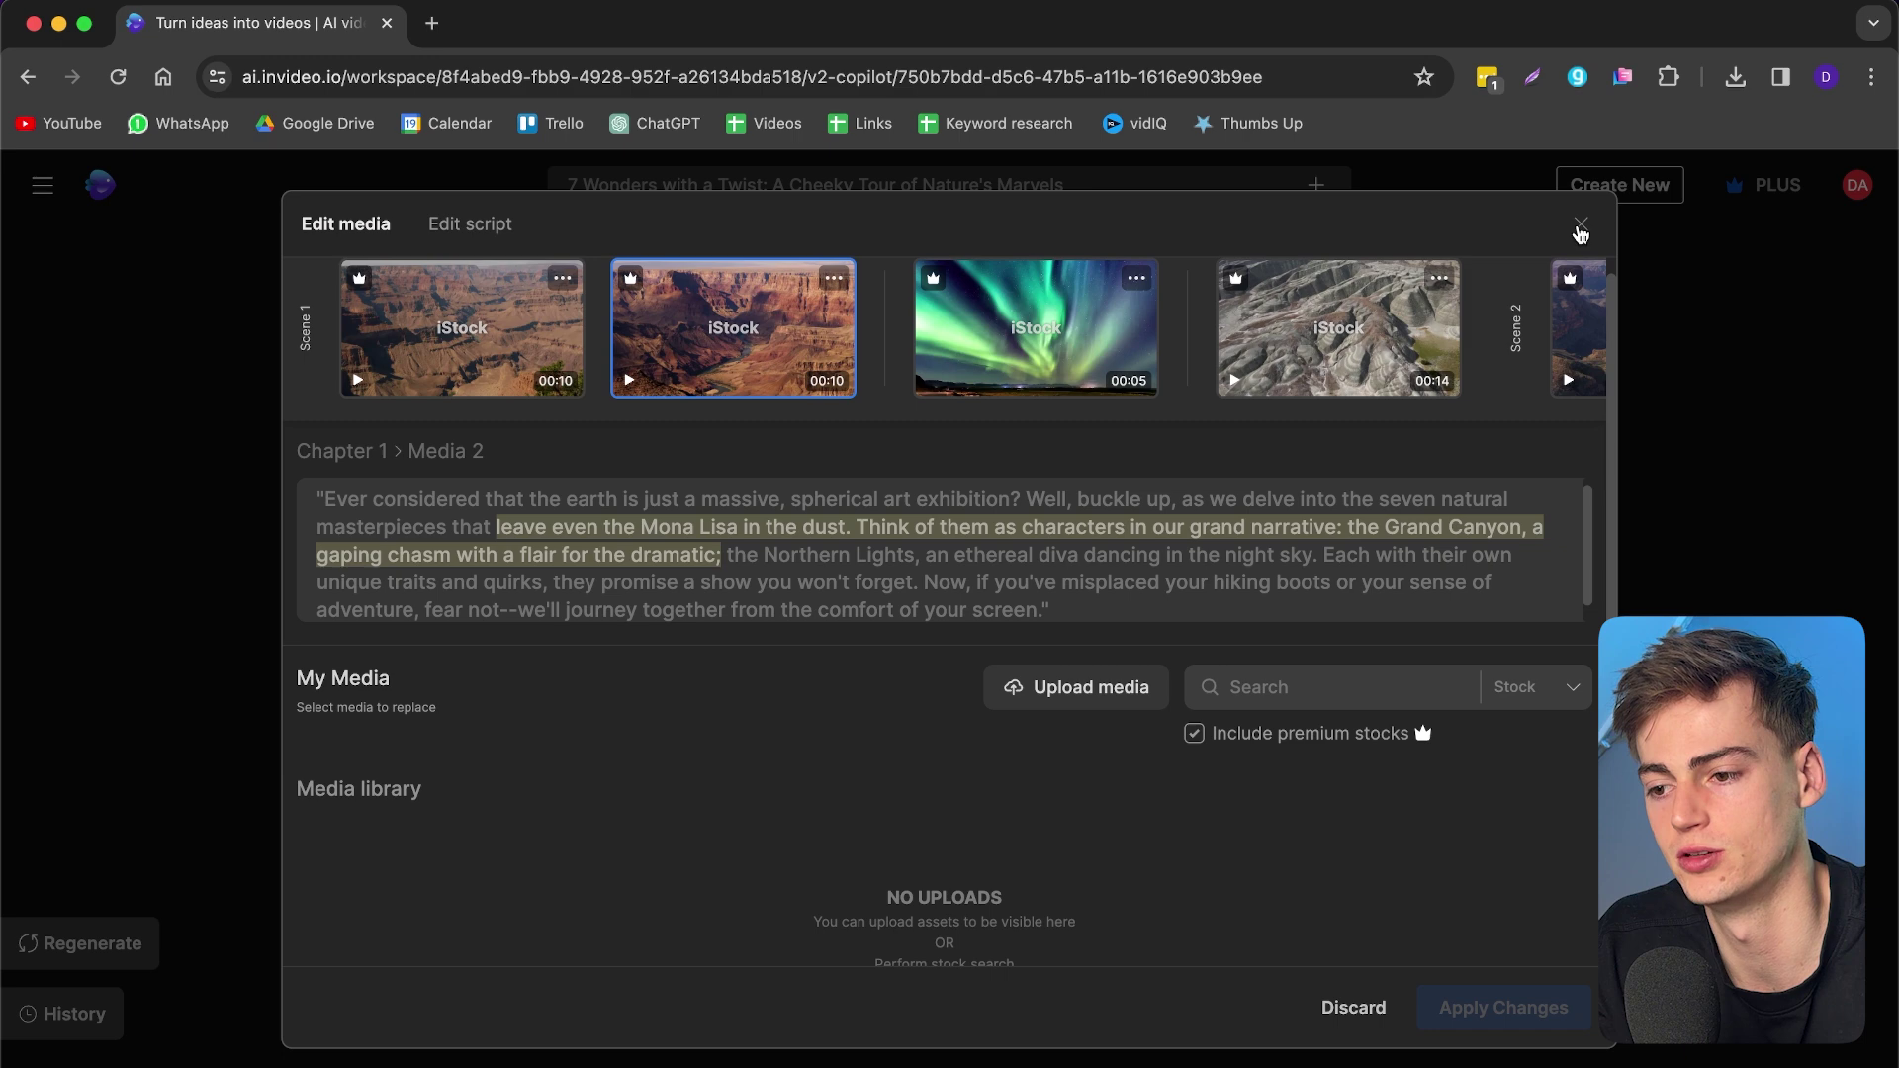
click(1581, 227)
- Open the video export settings and set the invideo AI branding to None
click(1276, 756)
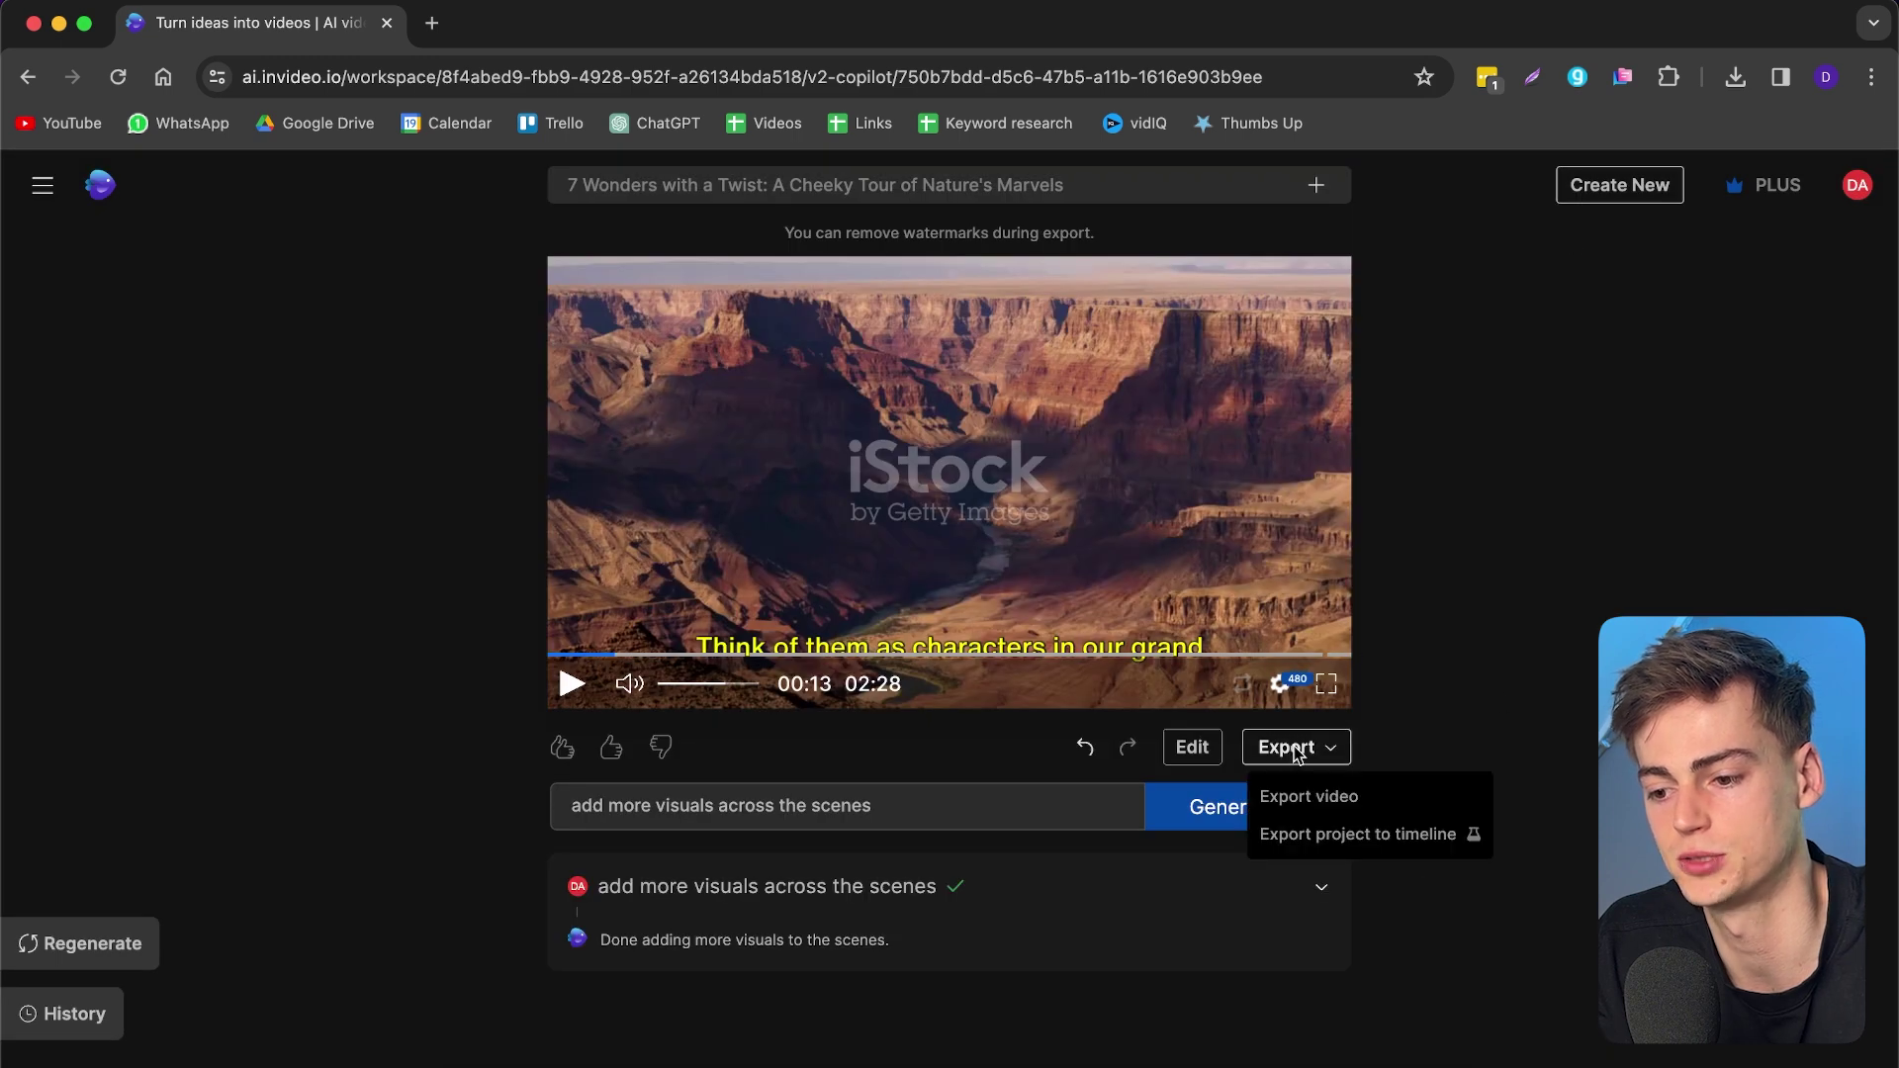
click(1270, 799)
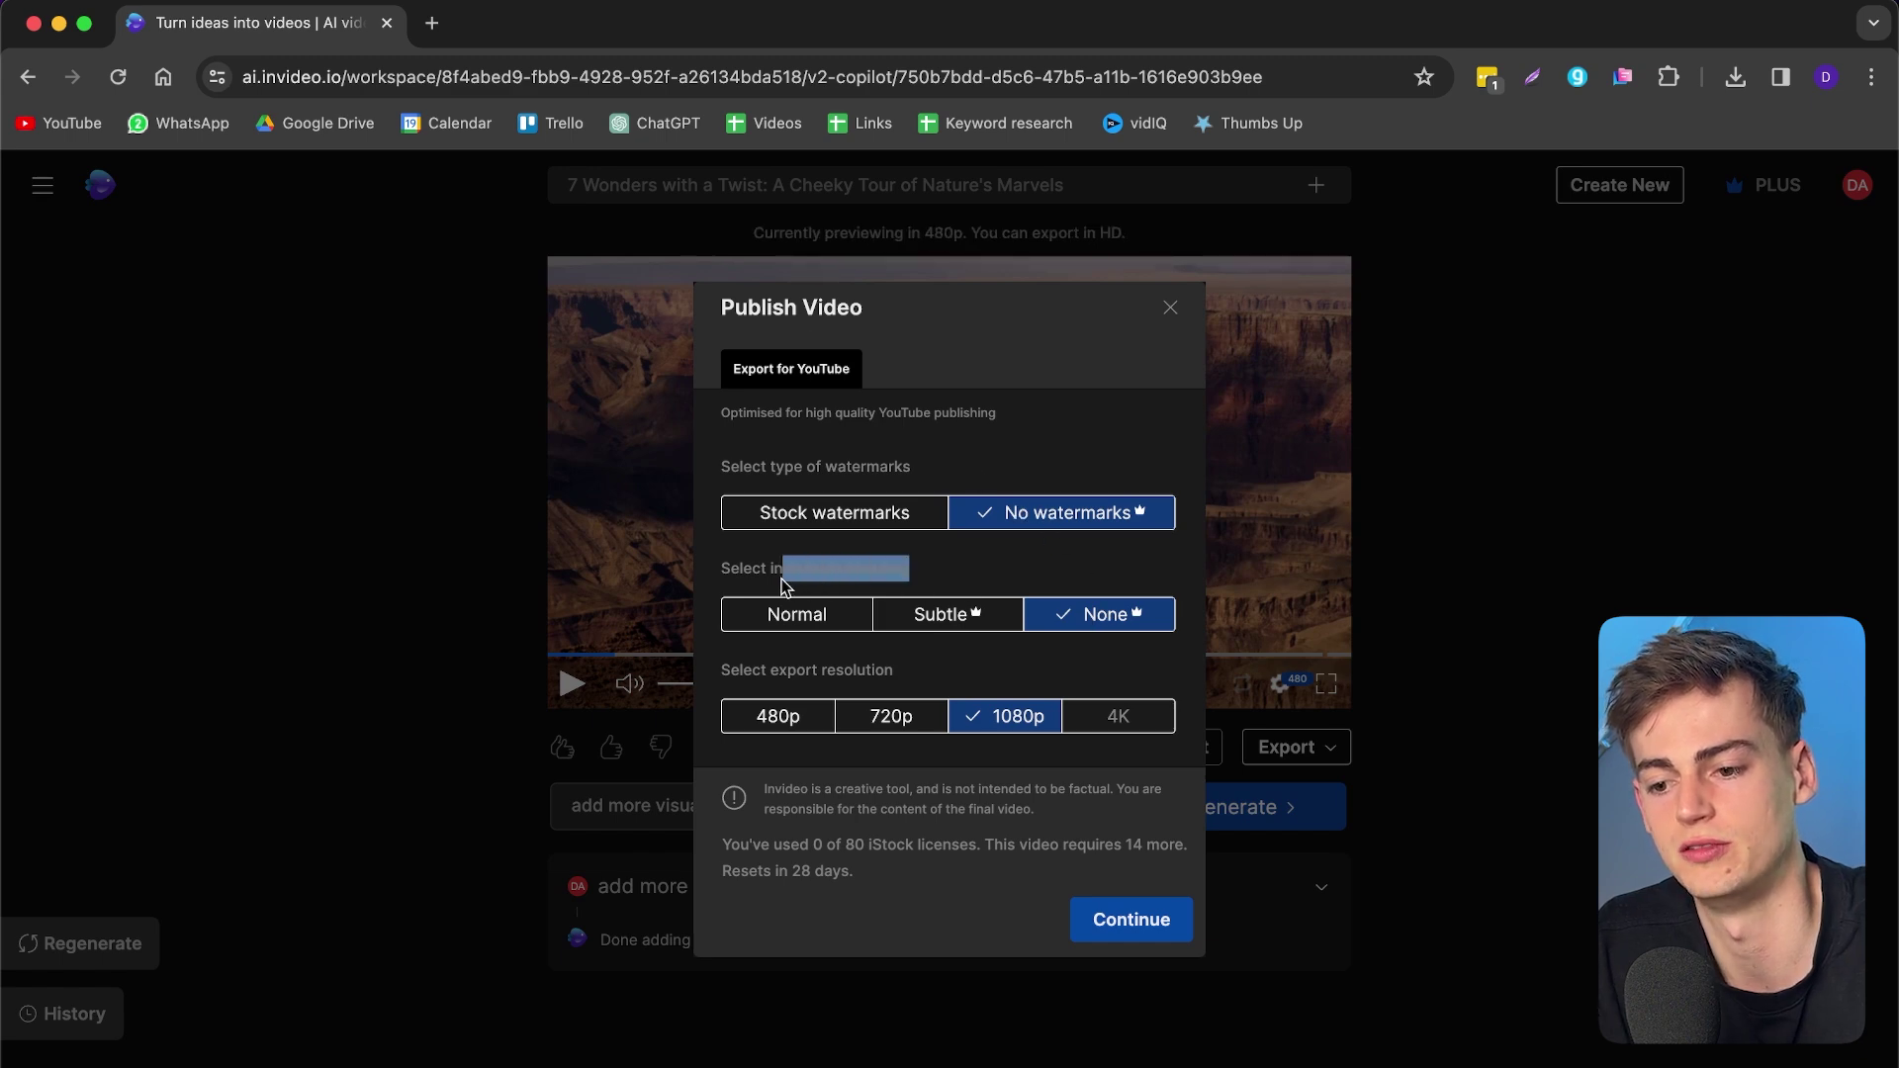
click(1101, 620)
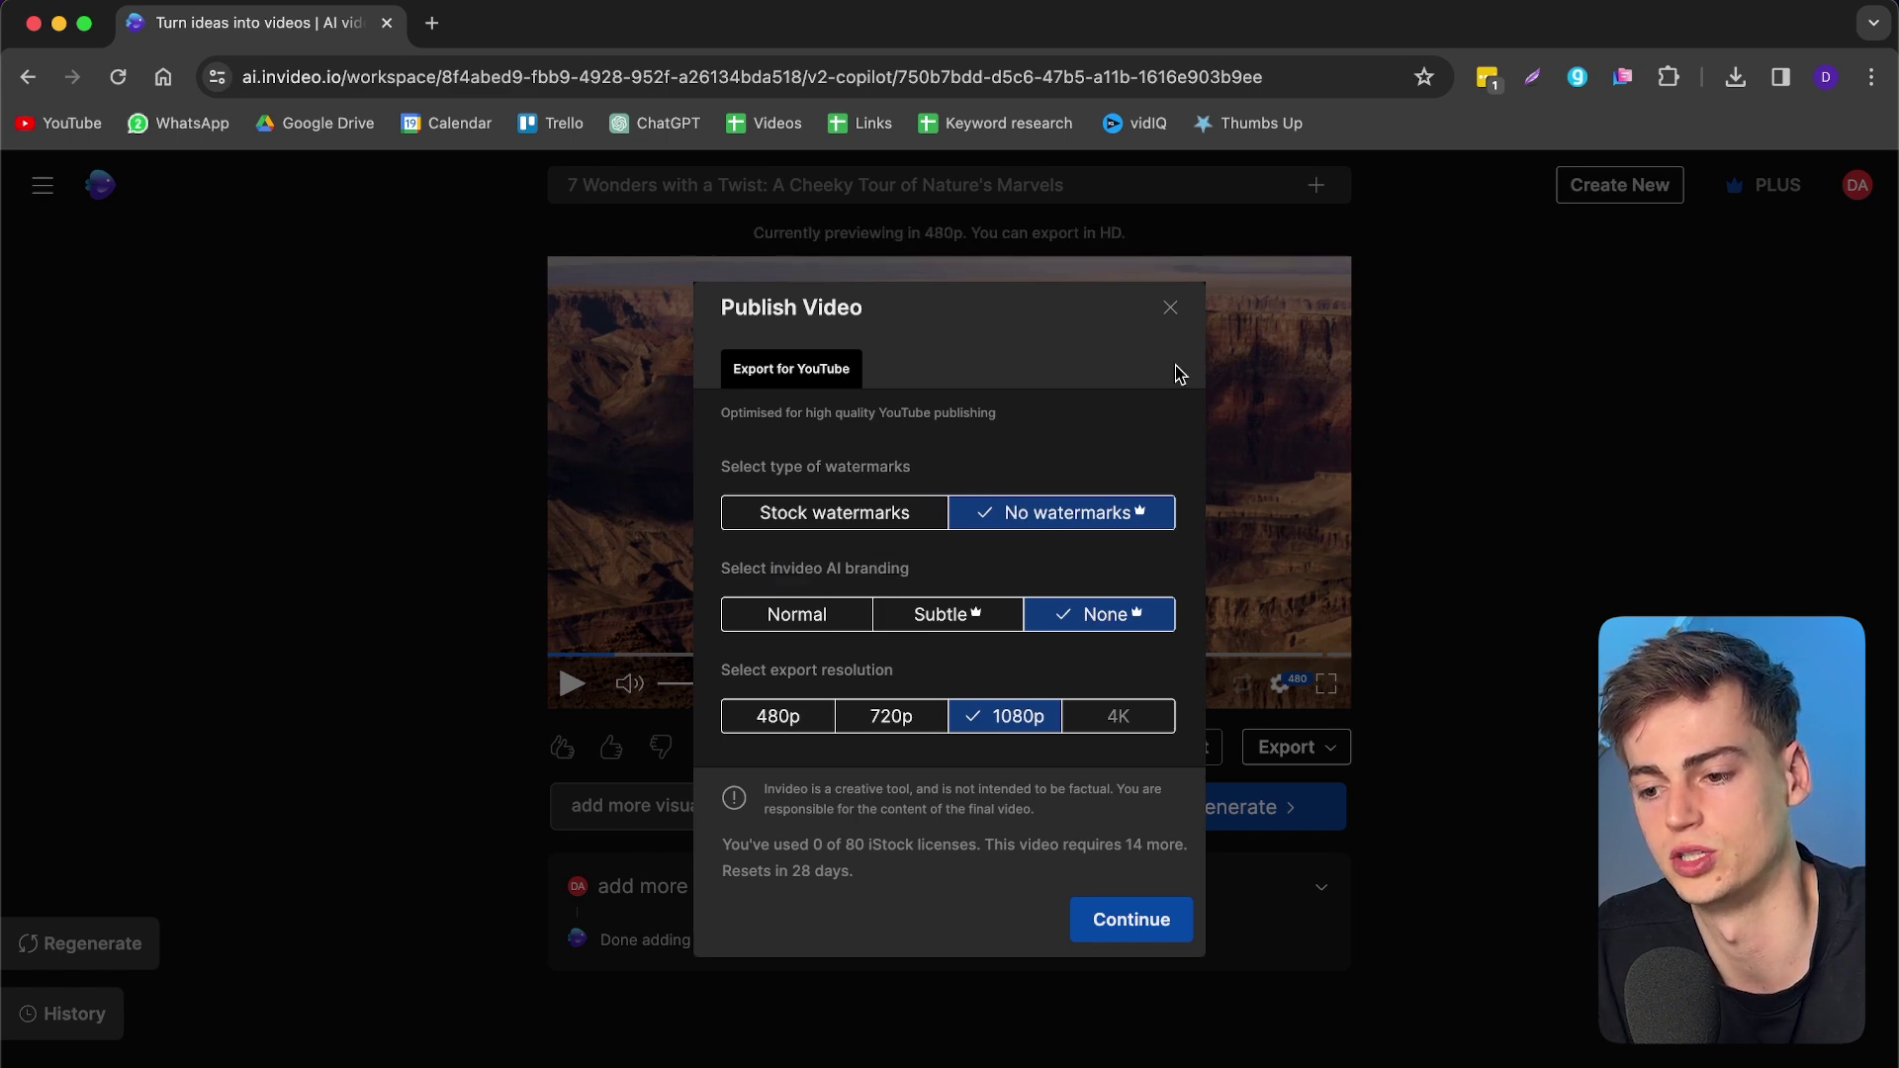
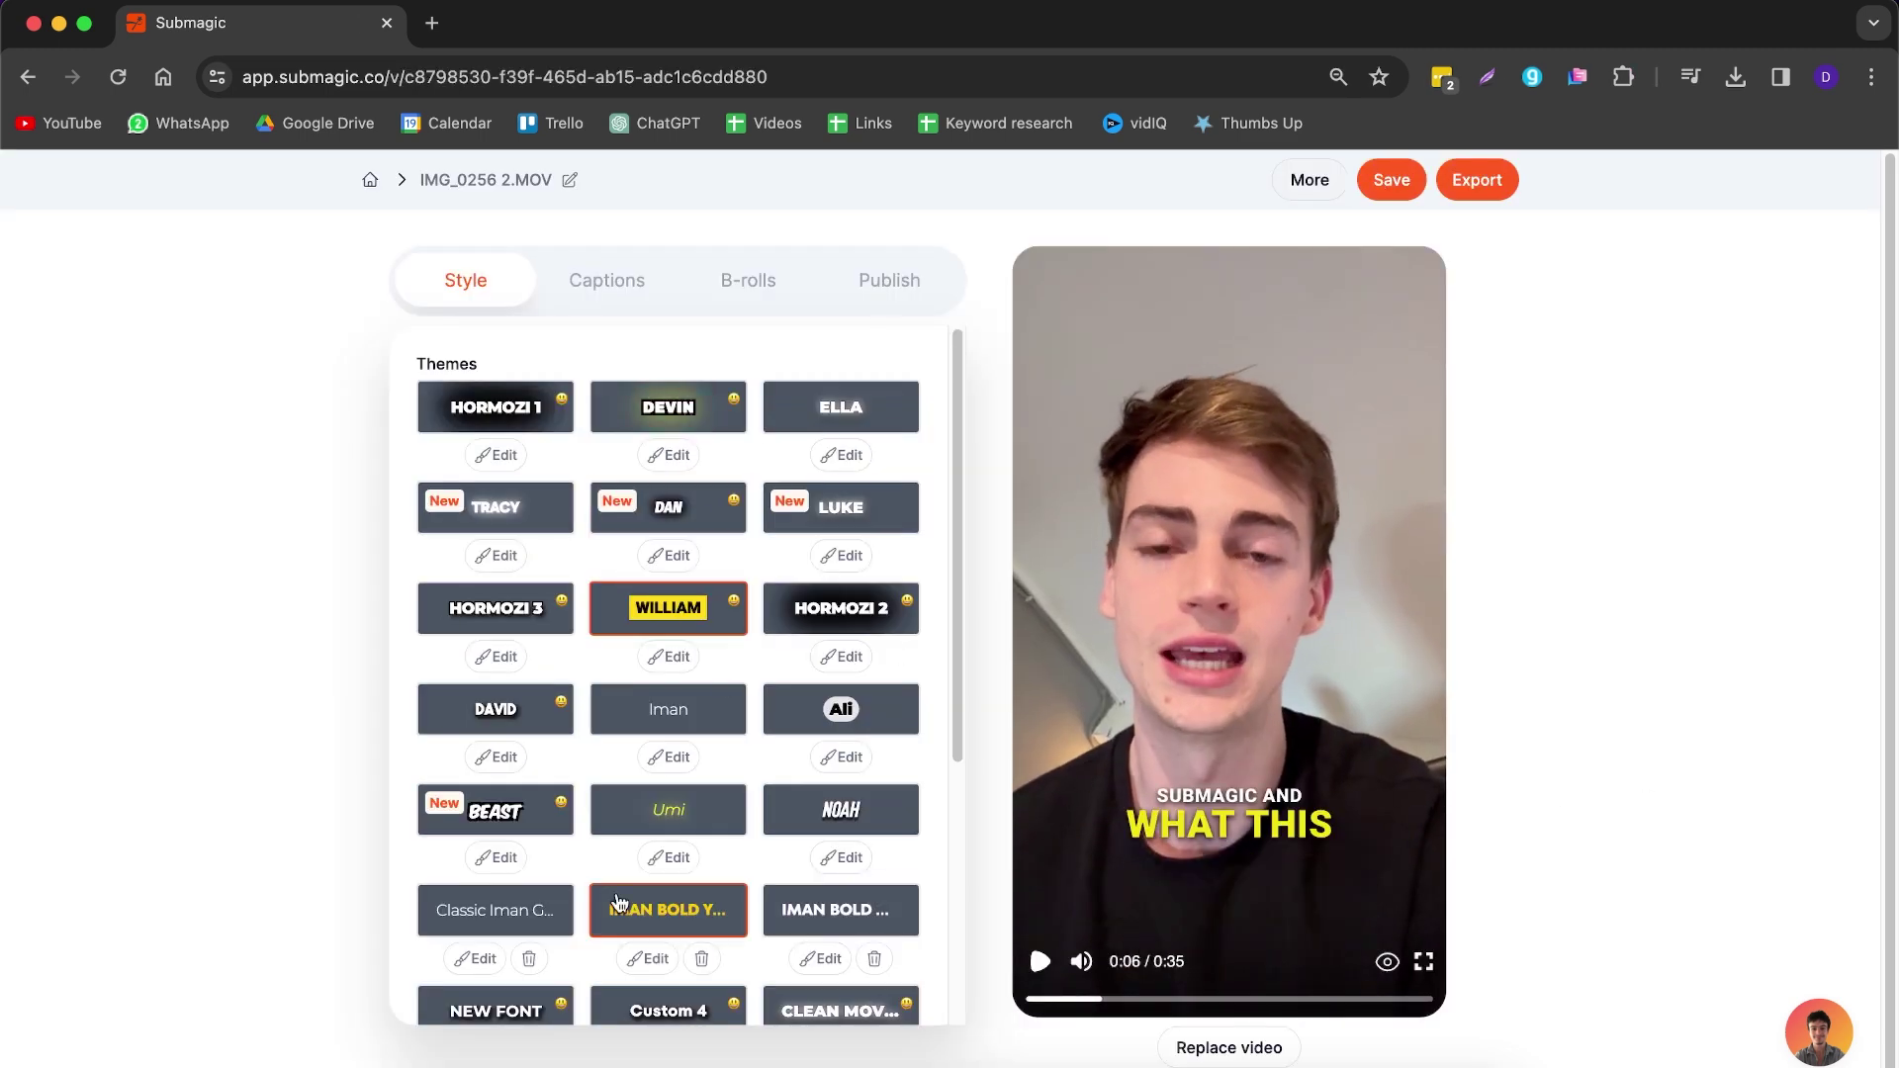
- Switch to Submagic and try the Ali caption theme on the video IMG_0256 2.MOV
click(841, 709)
click(498, 555)
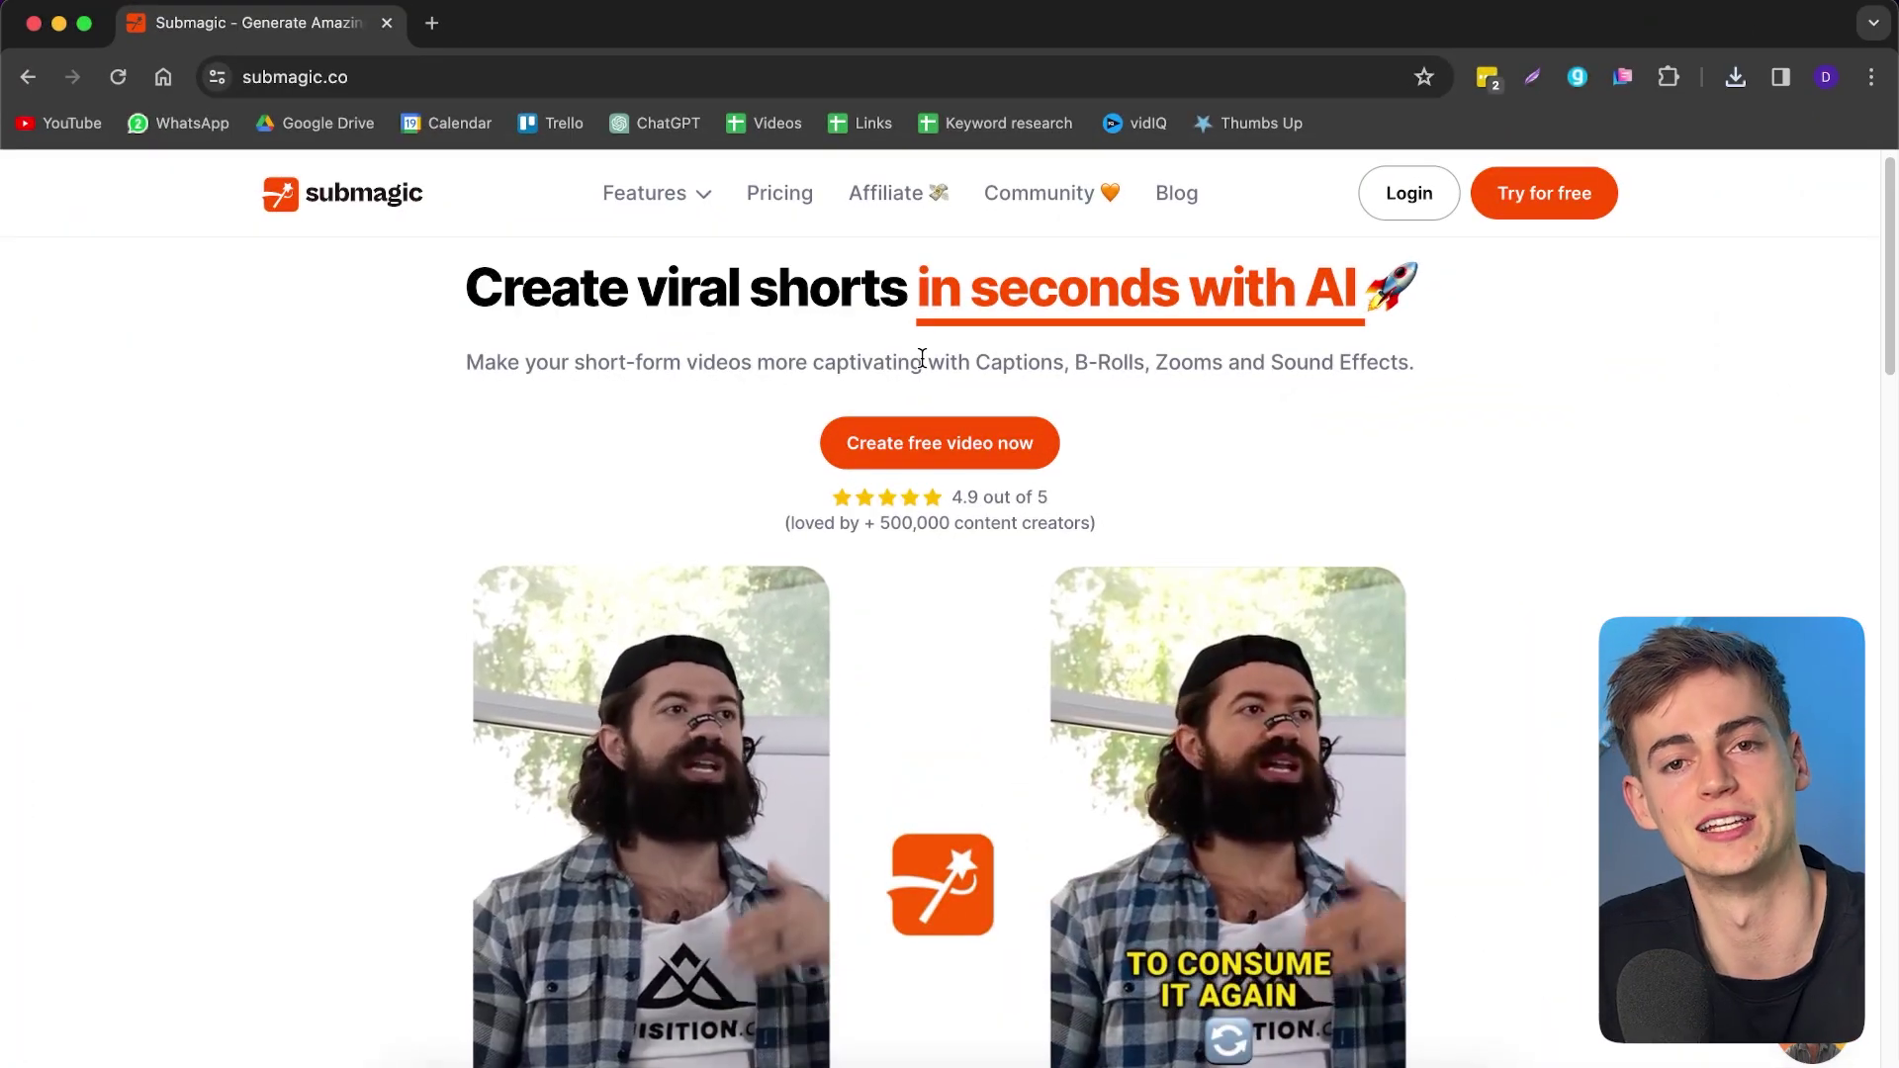
- Log in to Submagic, create a new project and upload the video IMG_0256 2.MOV with English as its language
click(1420, 206)
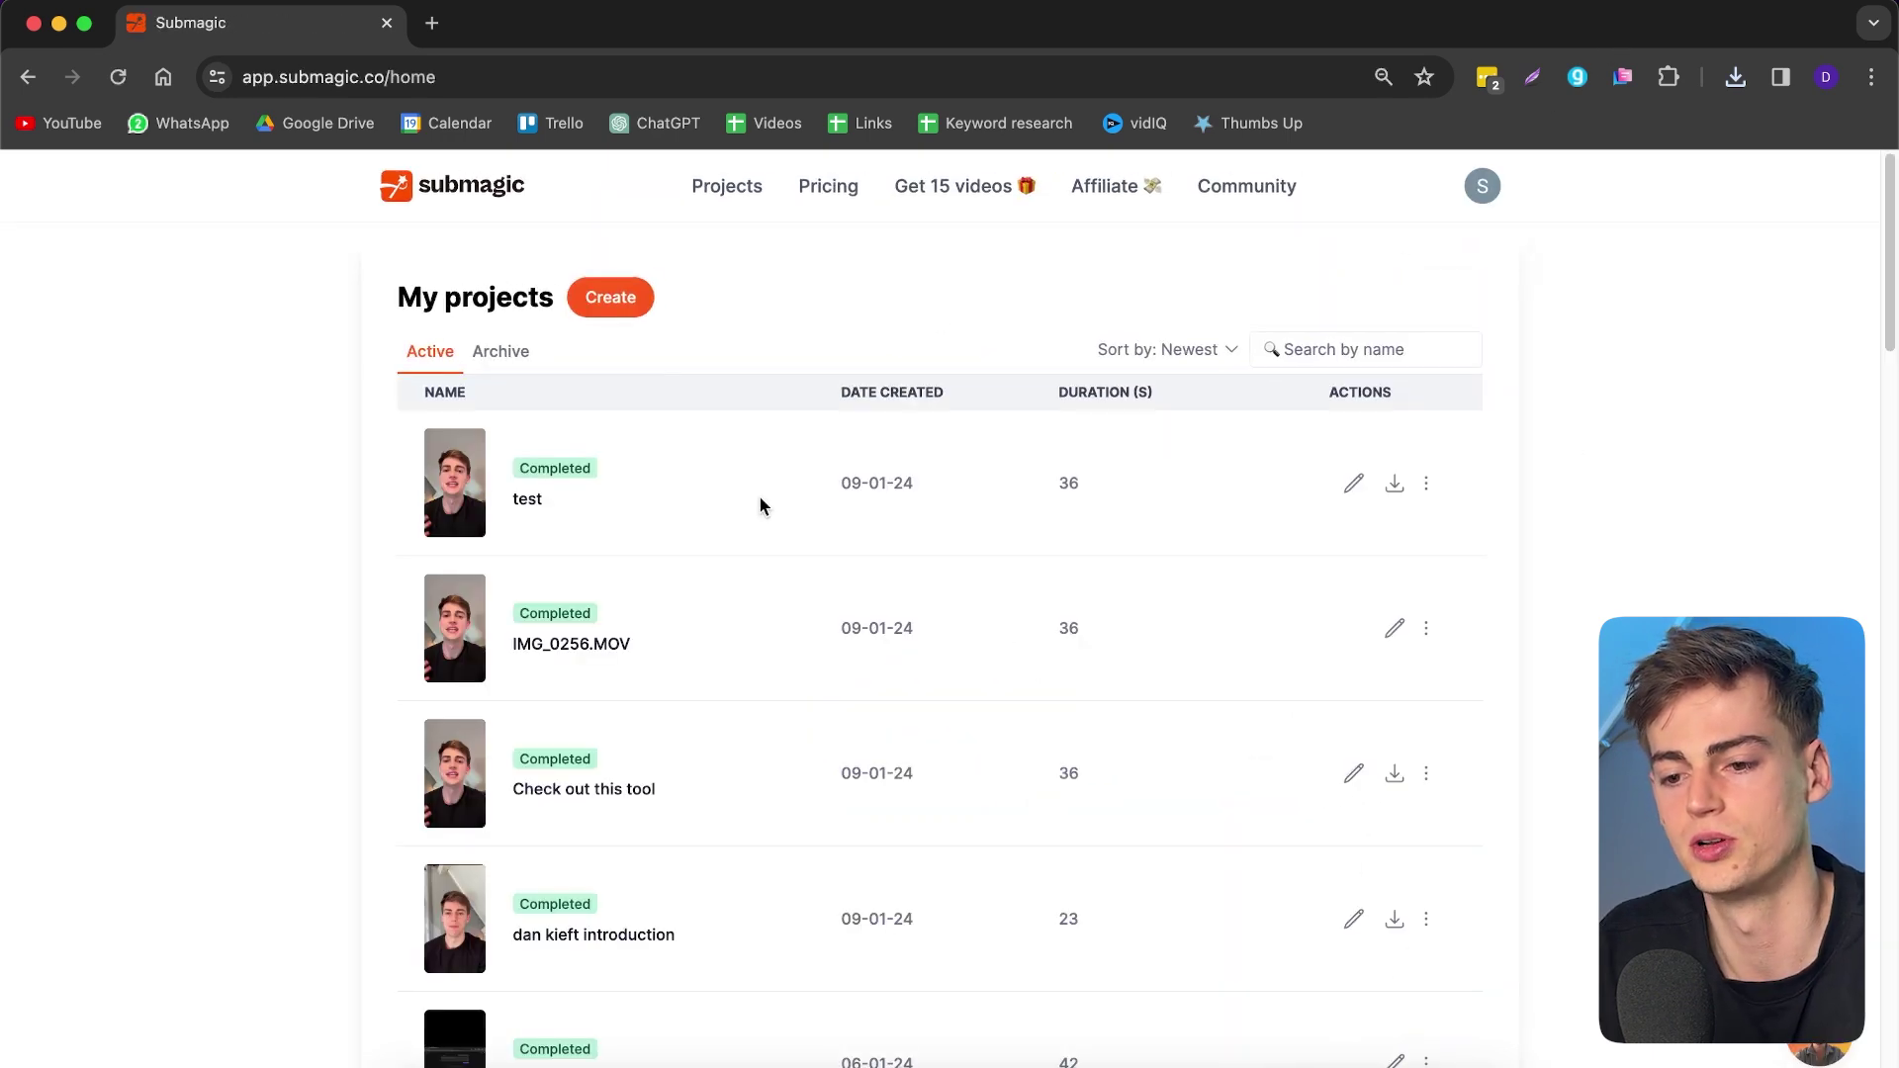
click(611, 299)
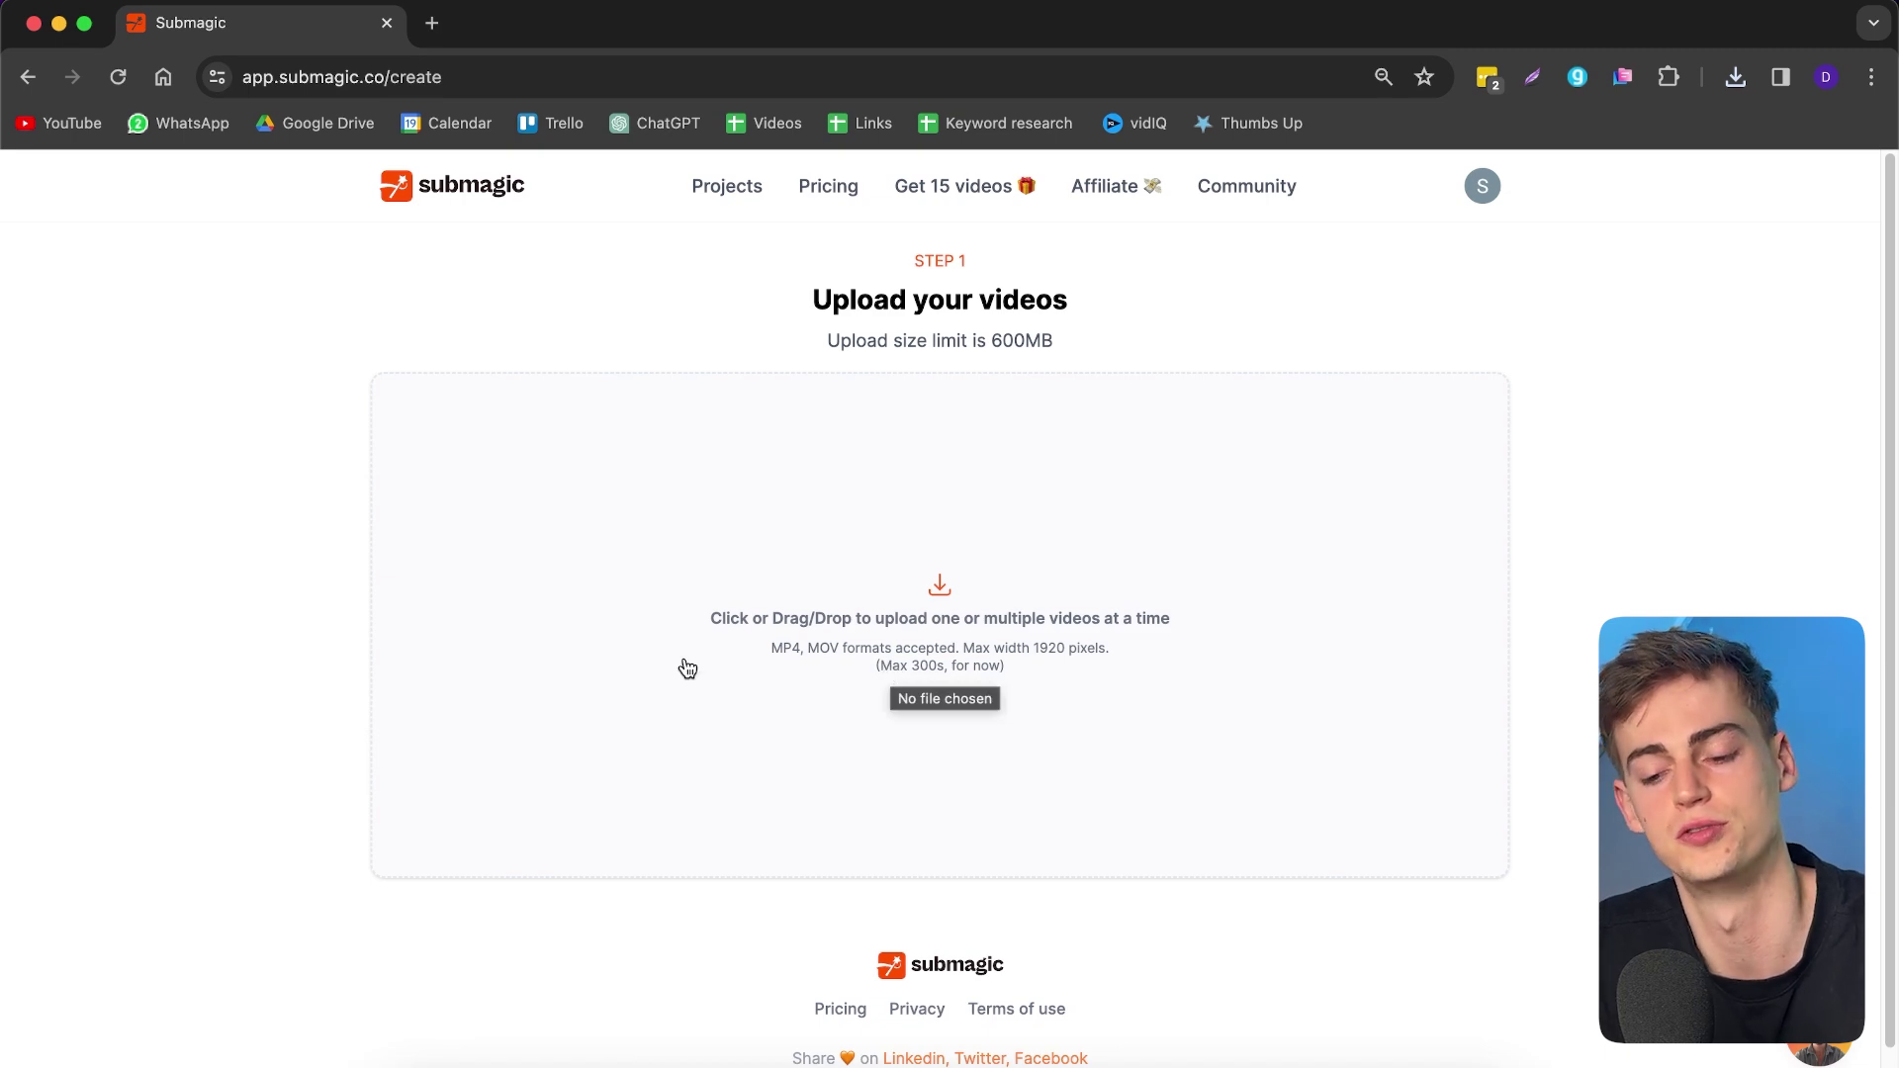
key(super+Tab)
drag(1203, 326, 676, 518)
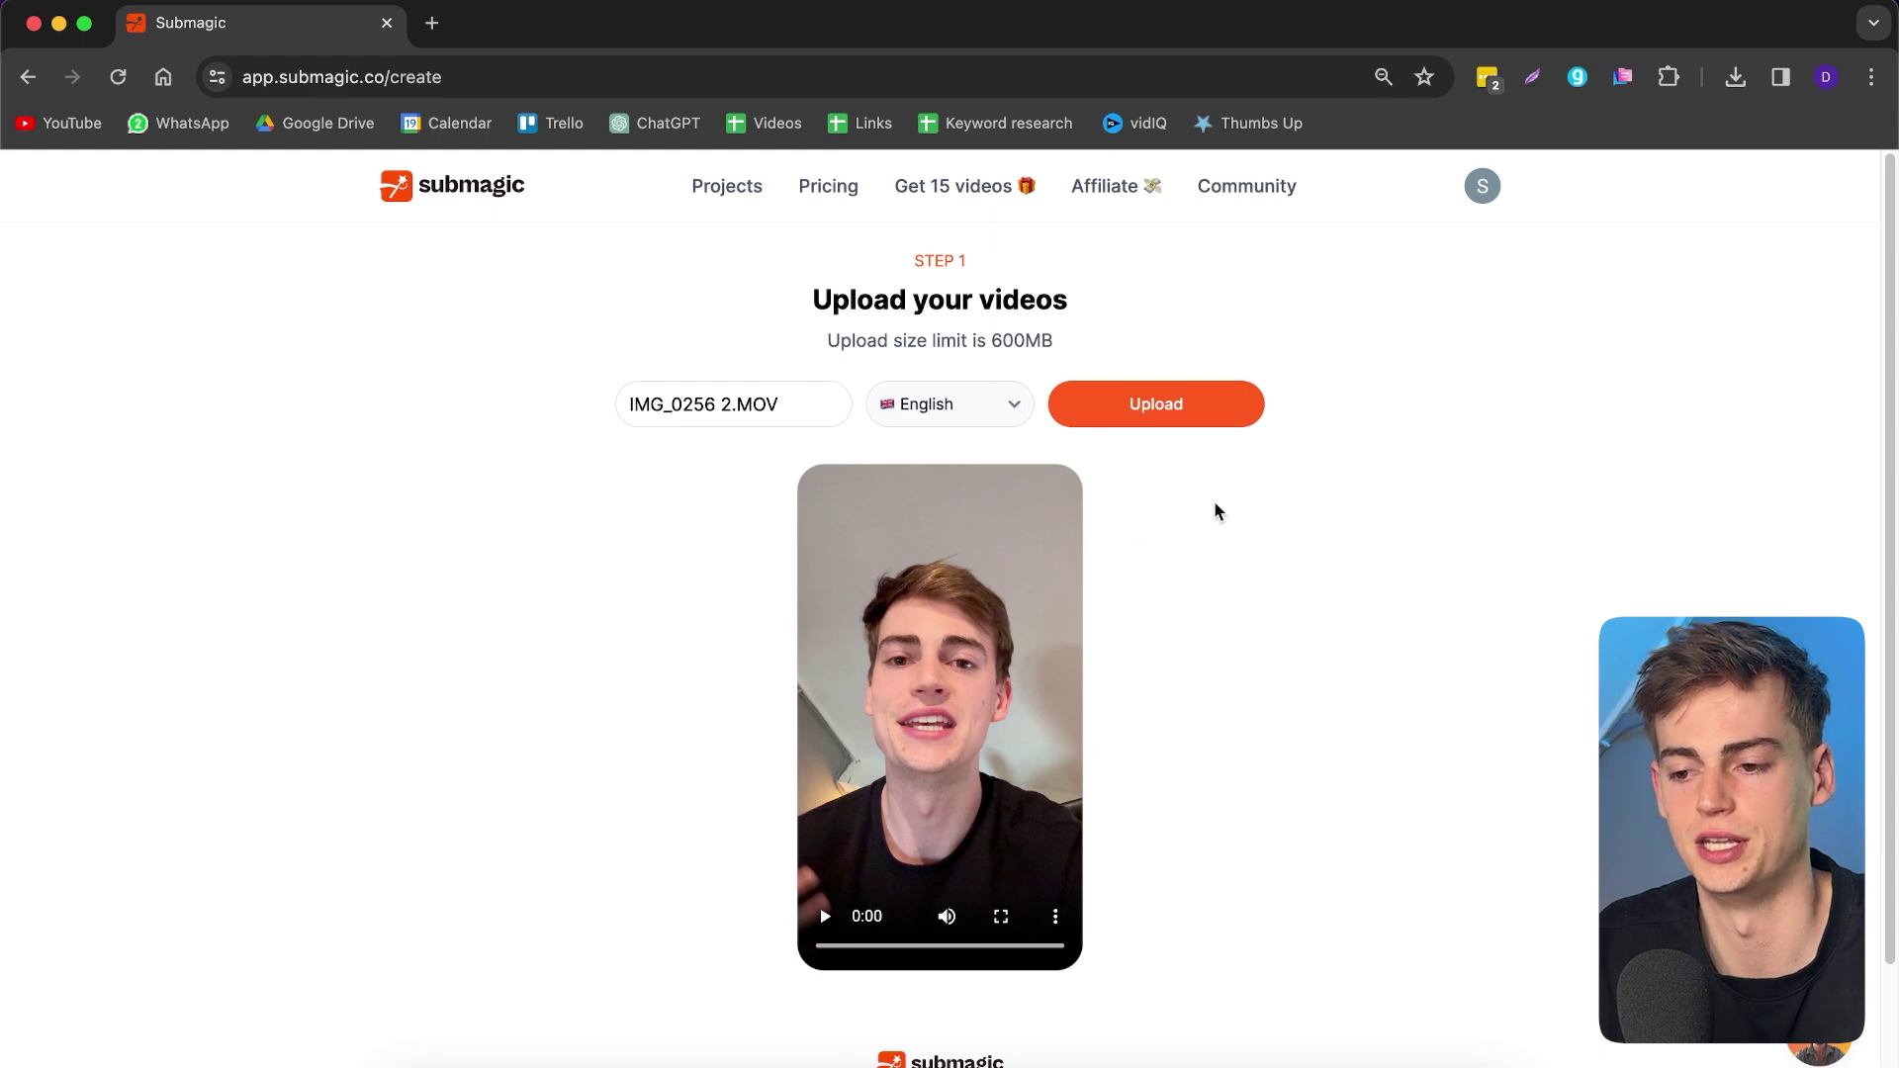
click(1174, 420)
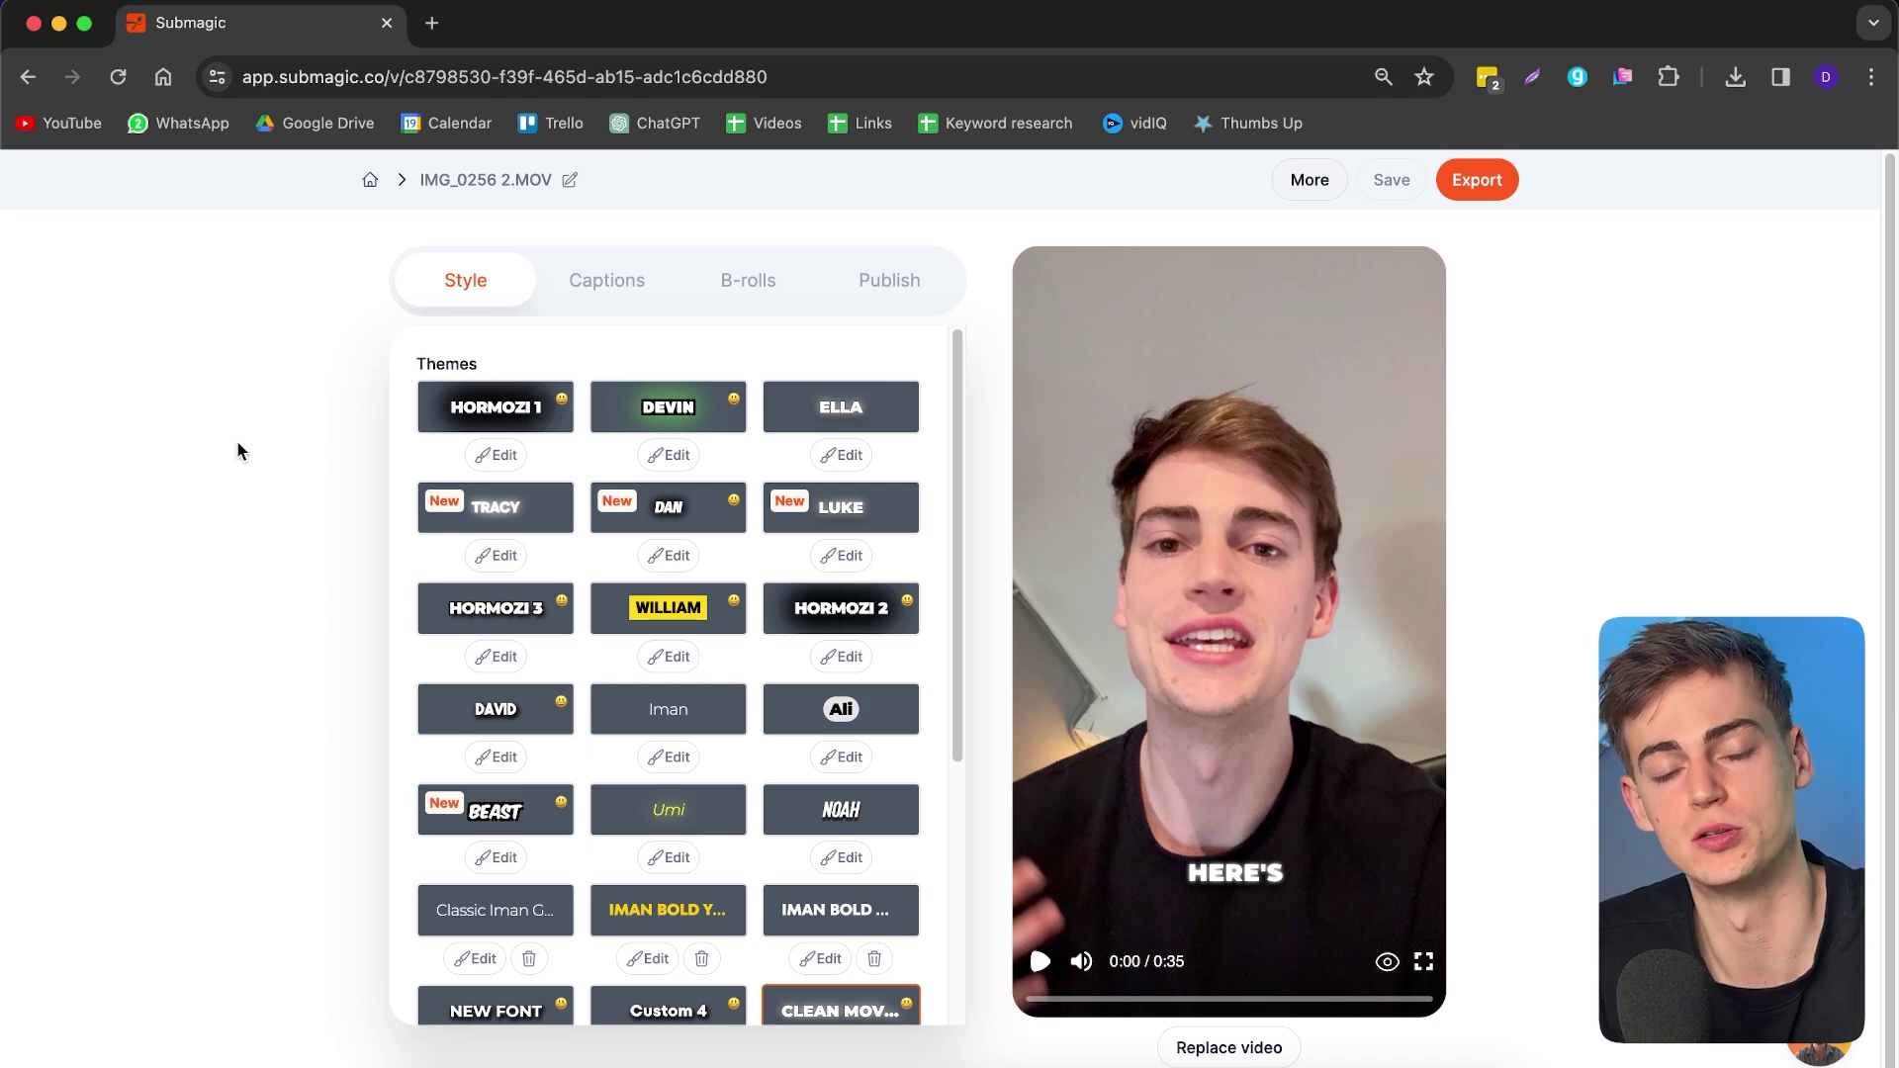
- Play part of the captioned video and try the Devin, Dan, Hormozi 3, William and Ali caption themes on it
click(1039, 962)
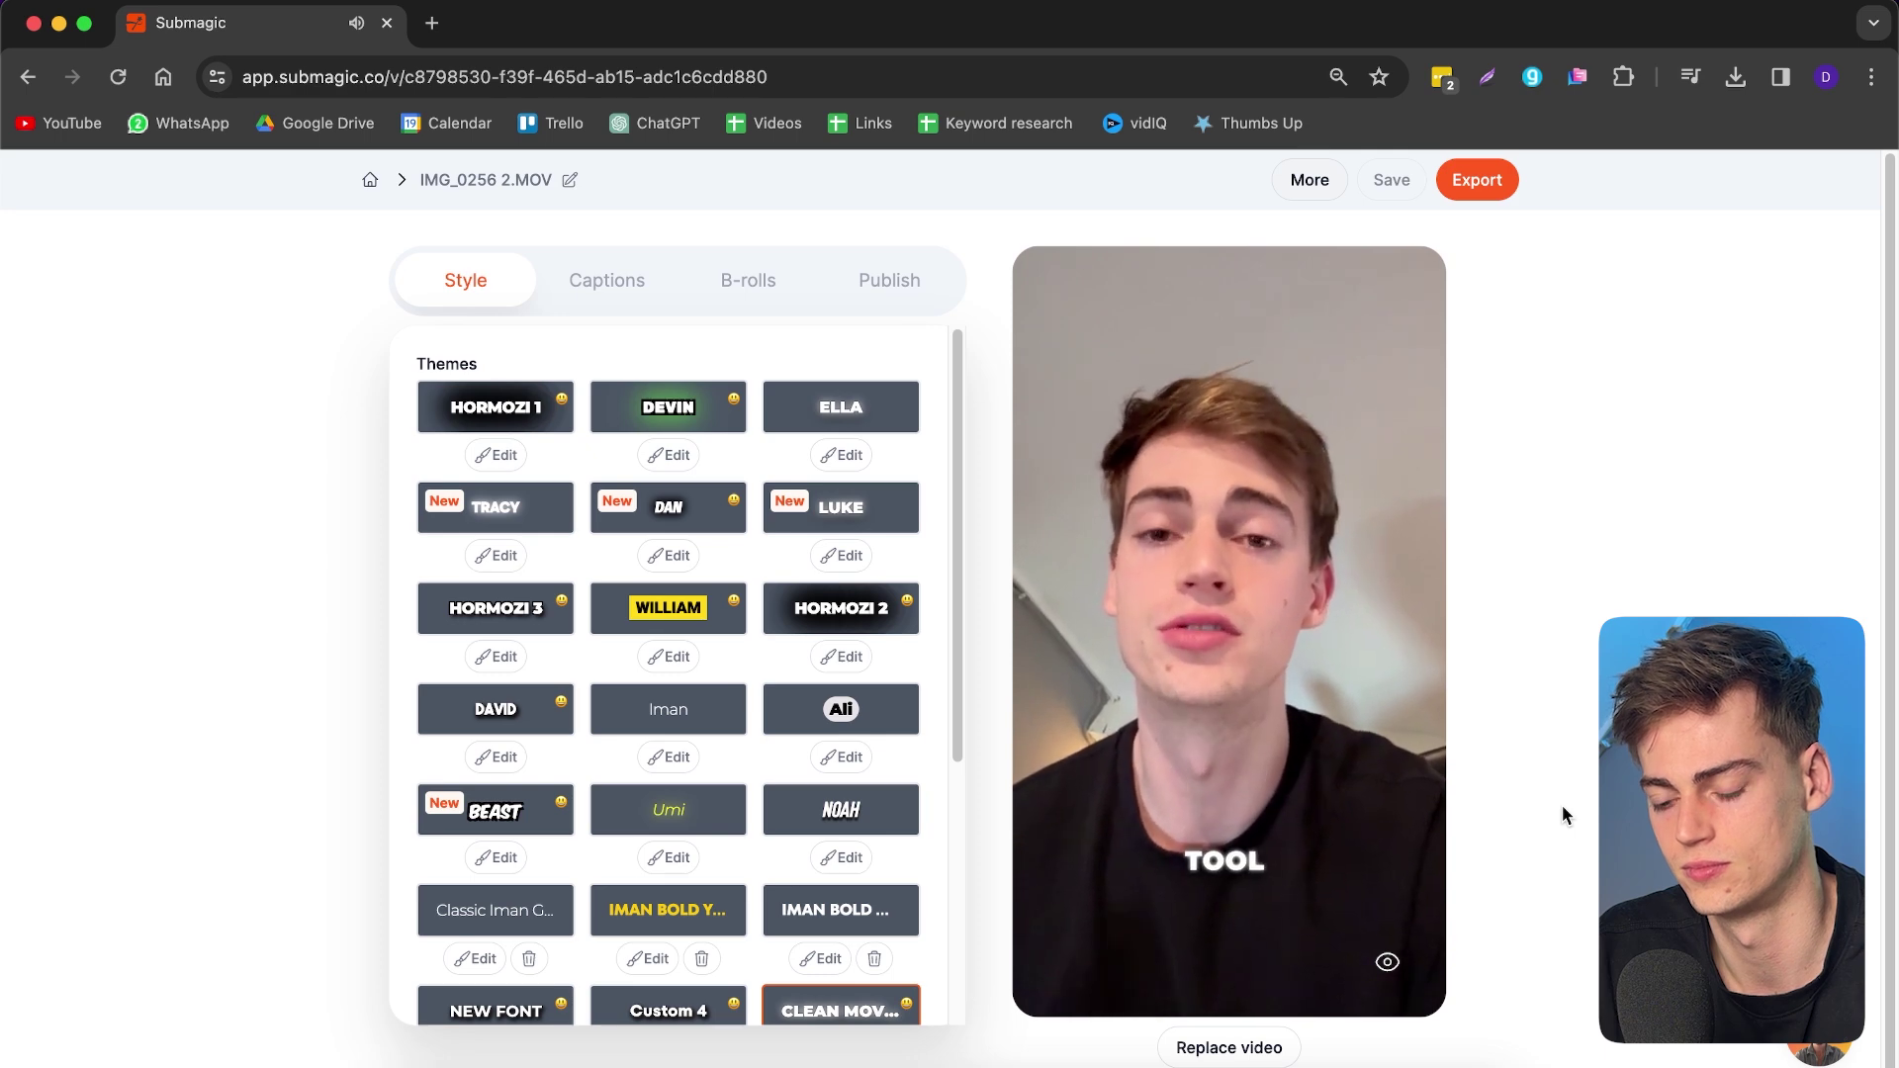
click(1040, 961)
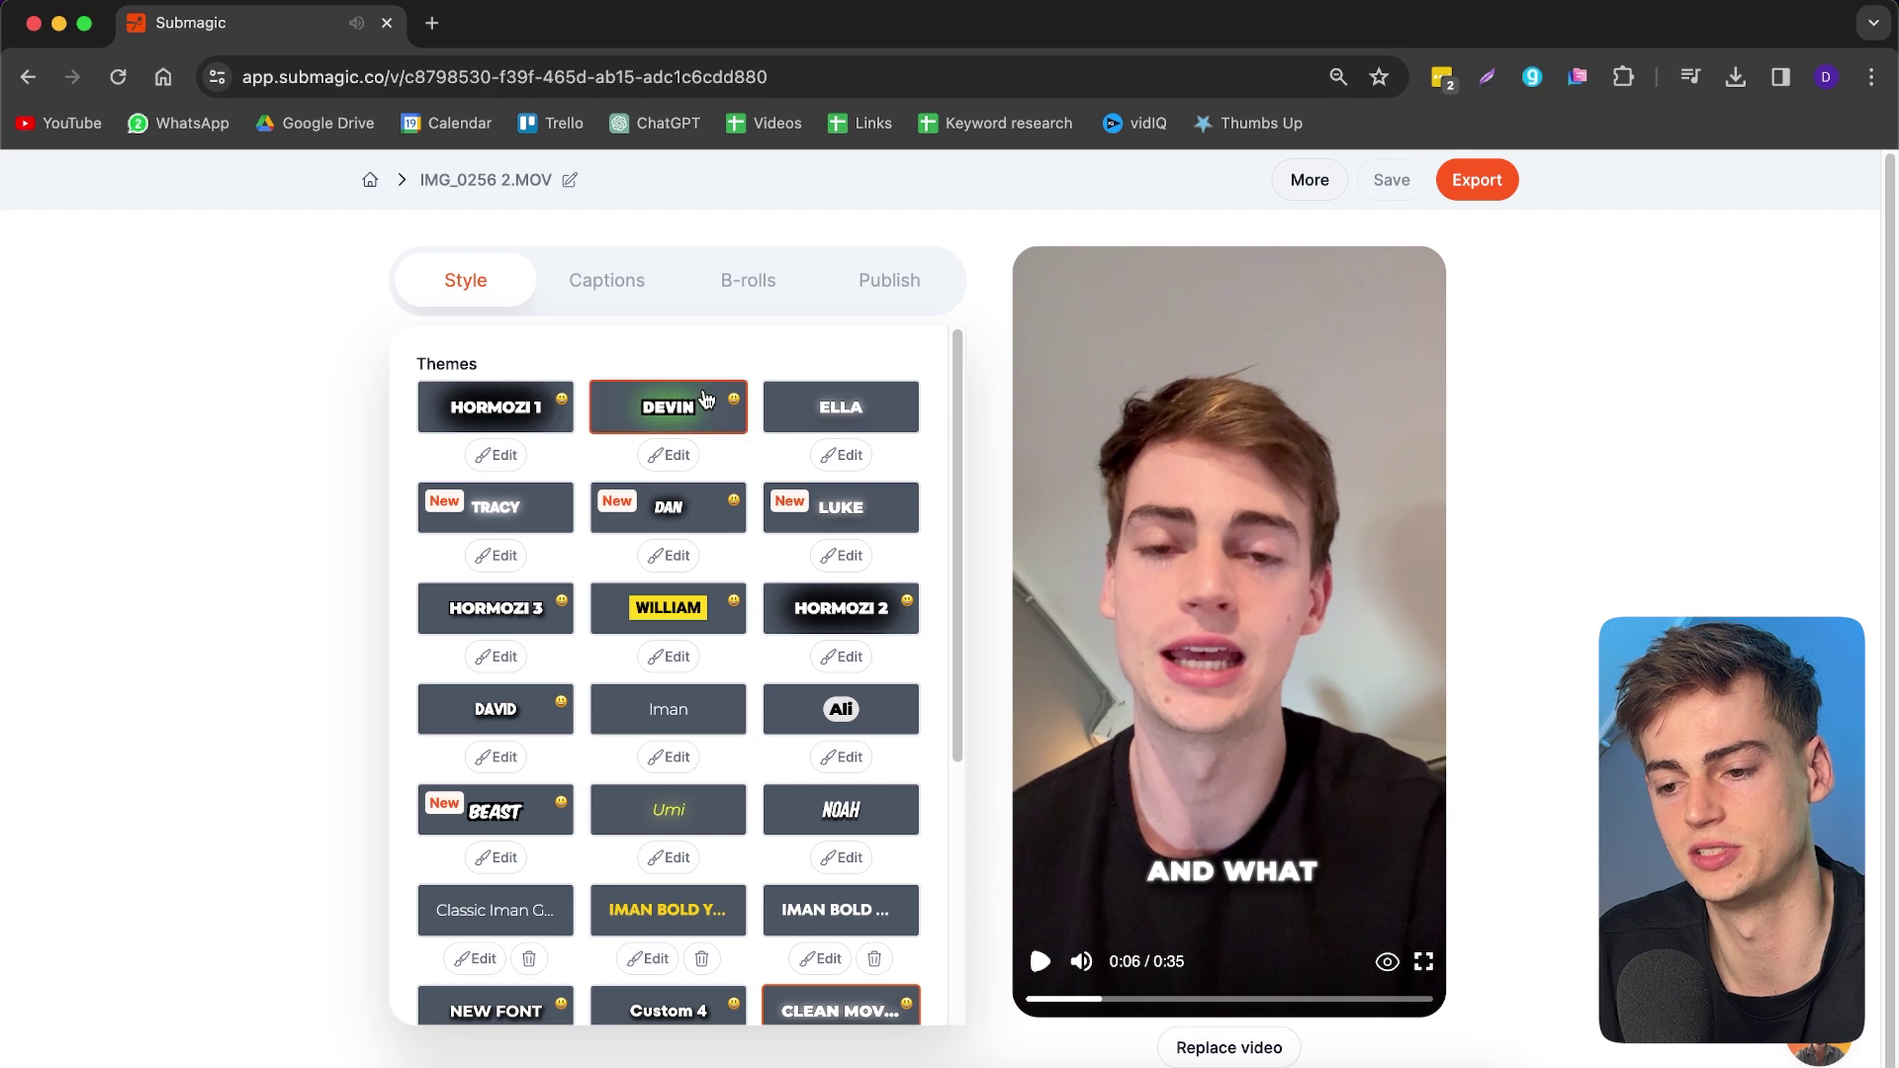
click(667, 417)
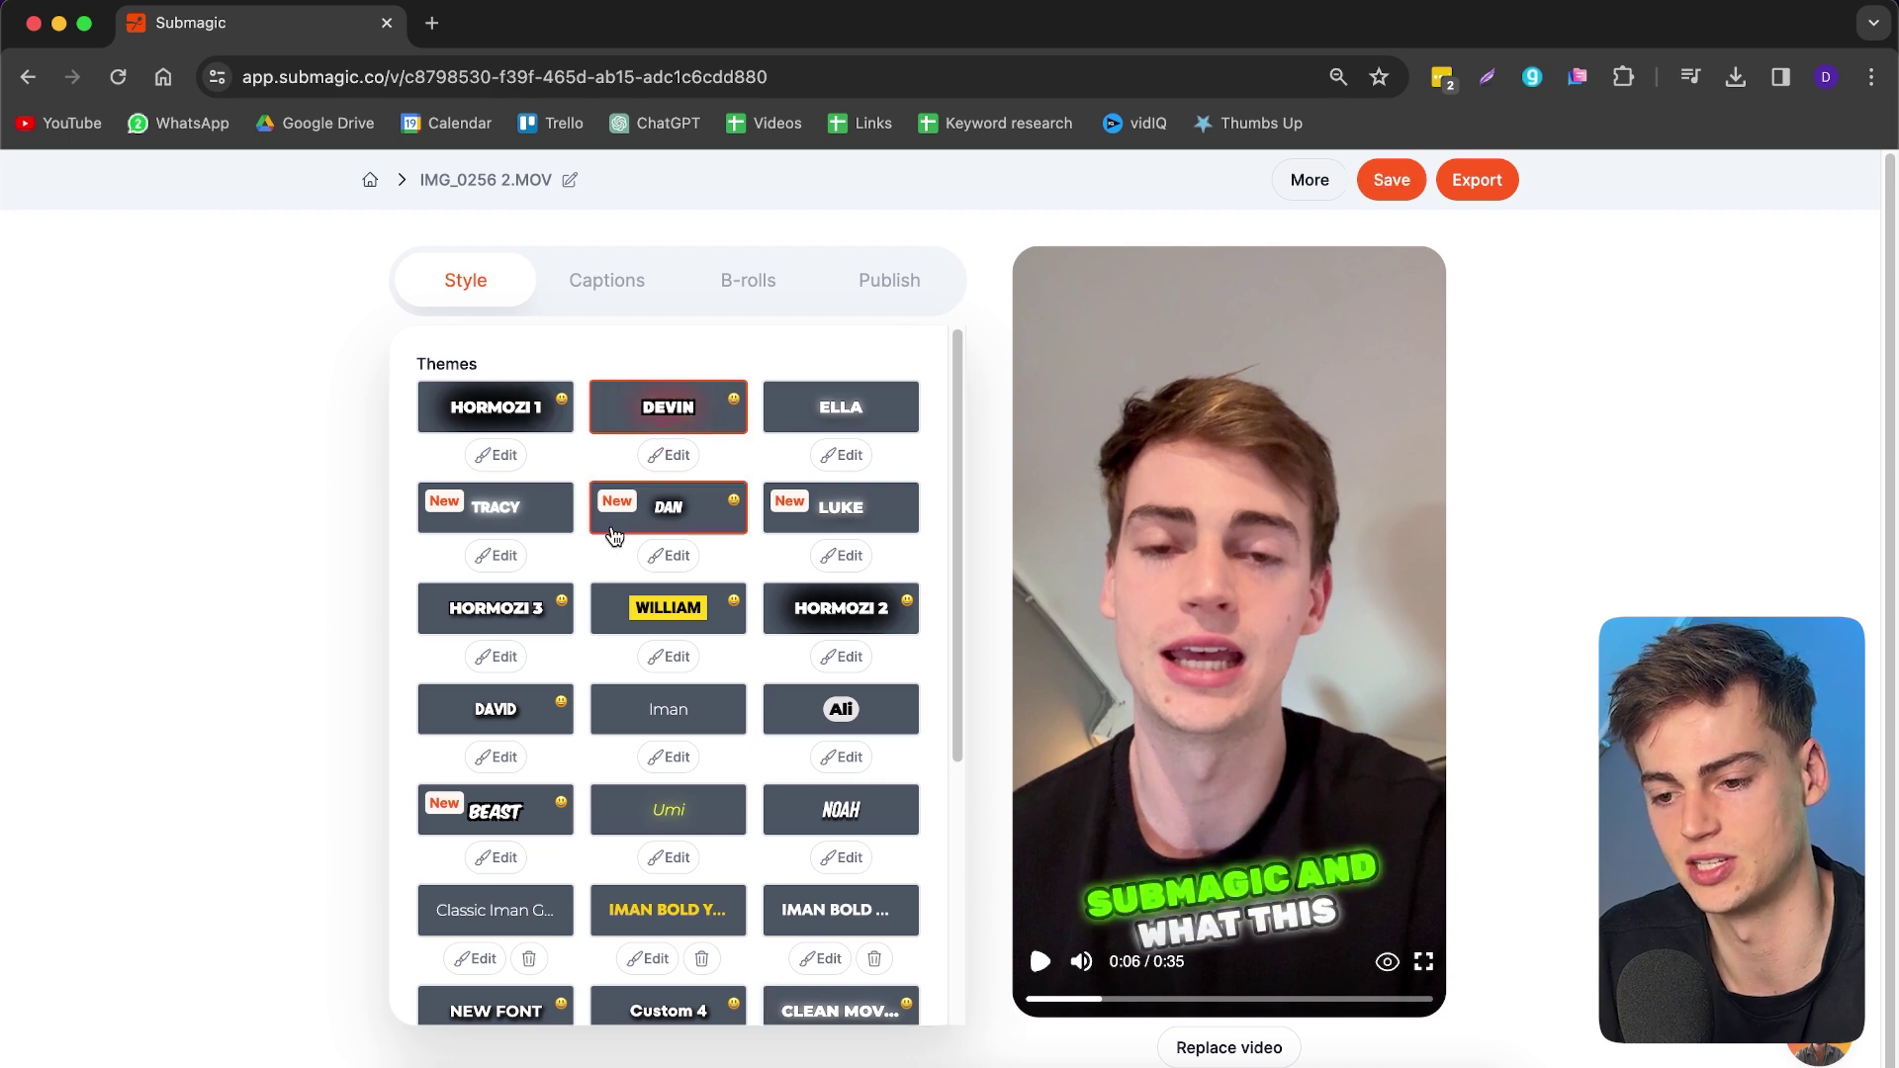
click(692, 519)
click(495, 611)
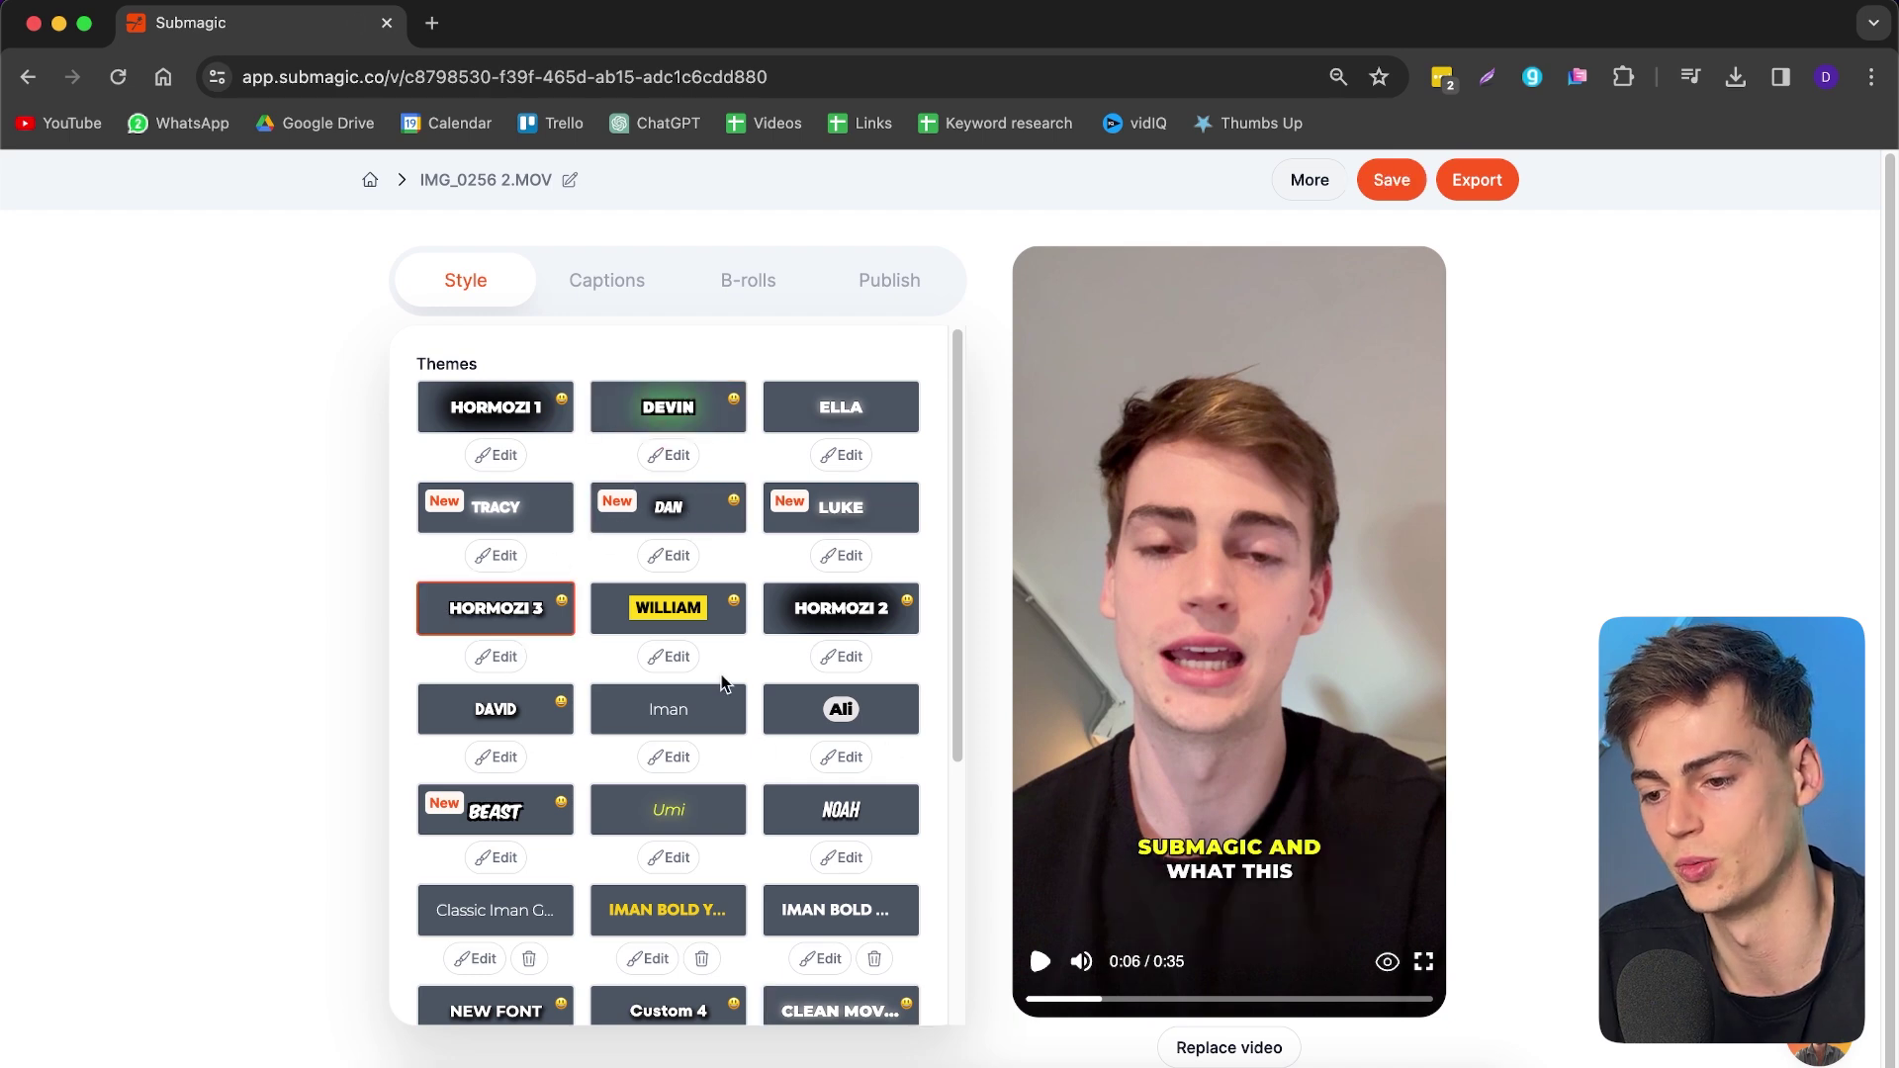
click(689, 608)
click(875, 725)
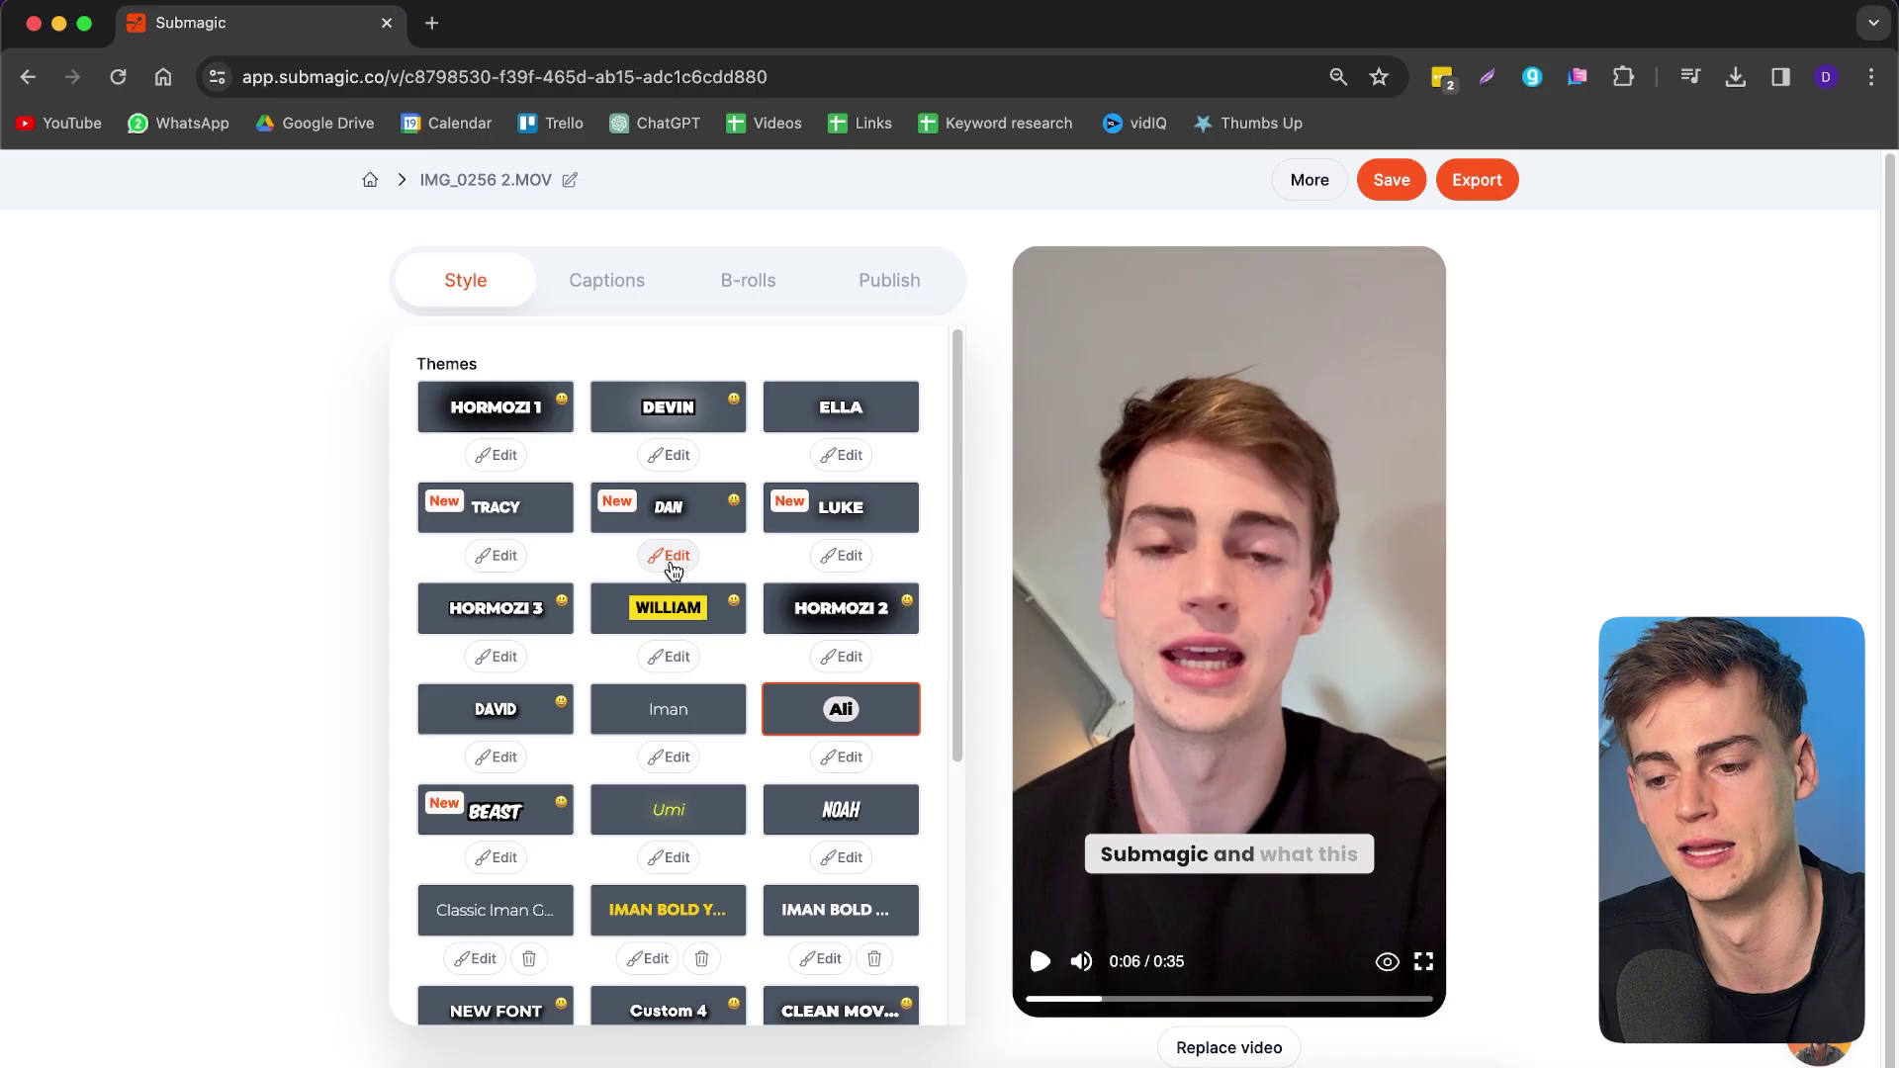
- Apply the Dan theme, set the caption size to 48 px, show the social media overlay and set the vertical position to 57 %
click(667, 556)
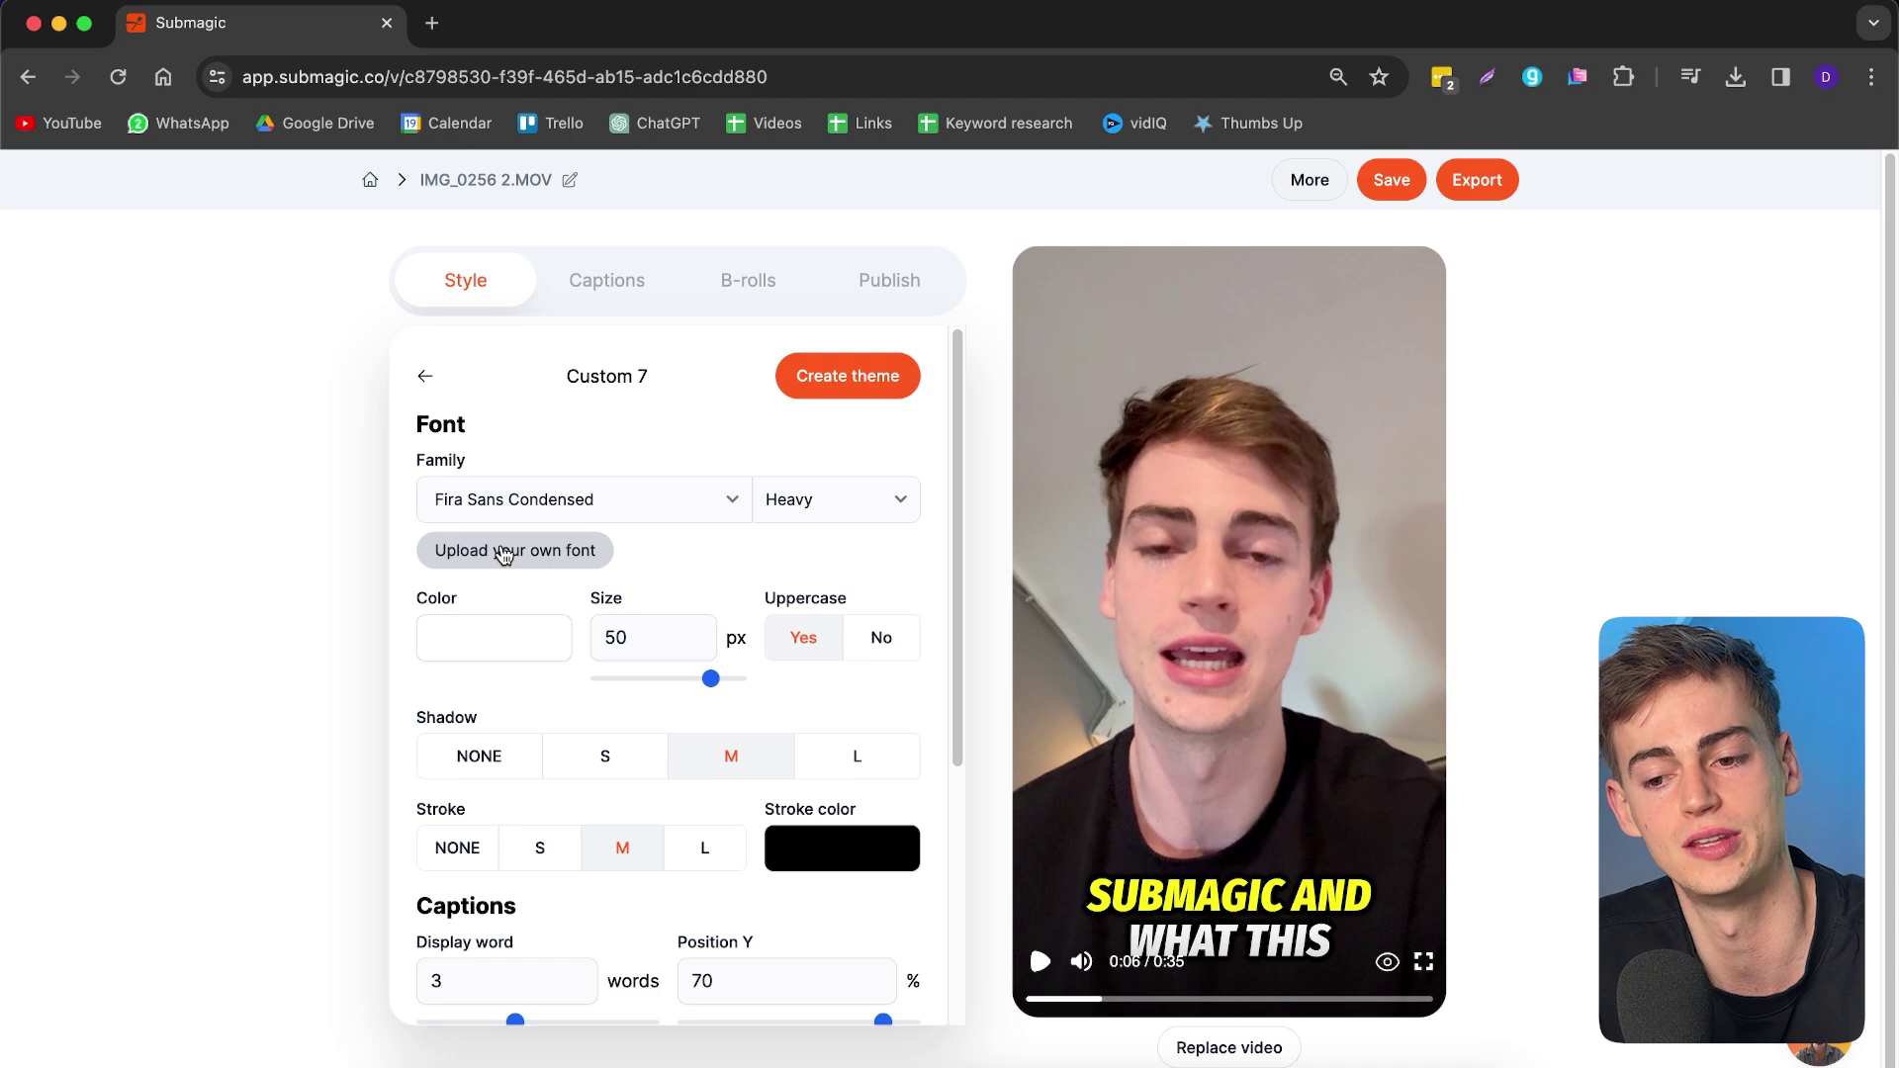
key(Escape)
scroll(515, 614, down, 5)
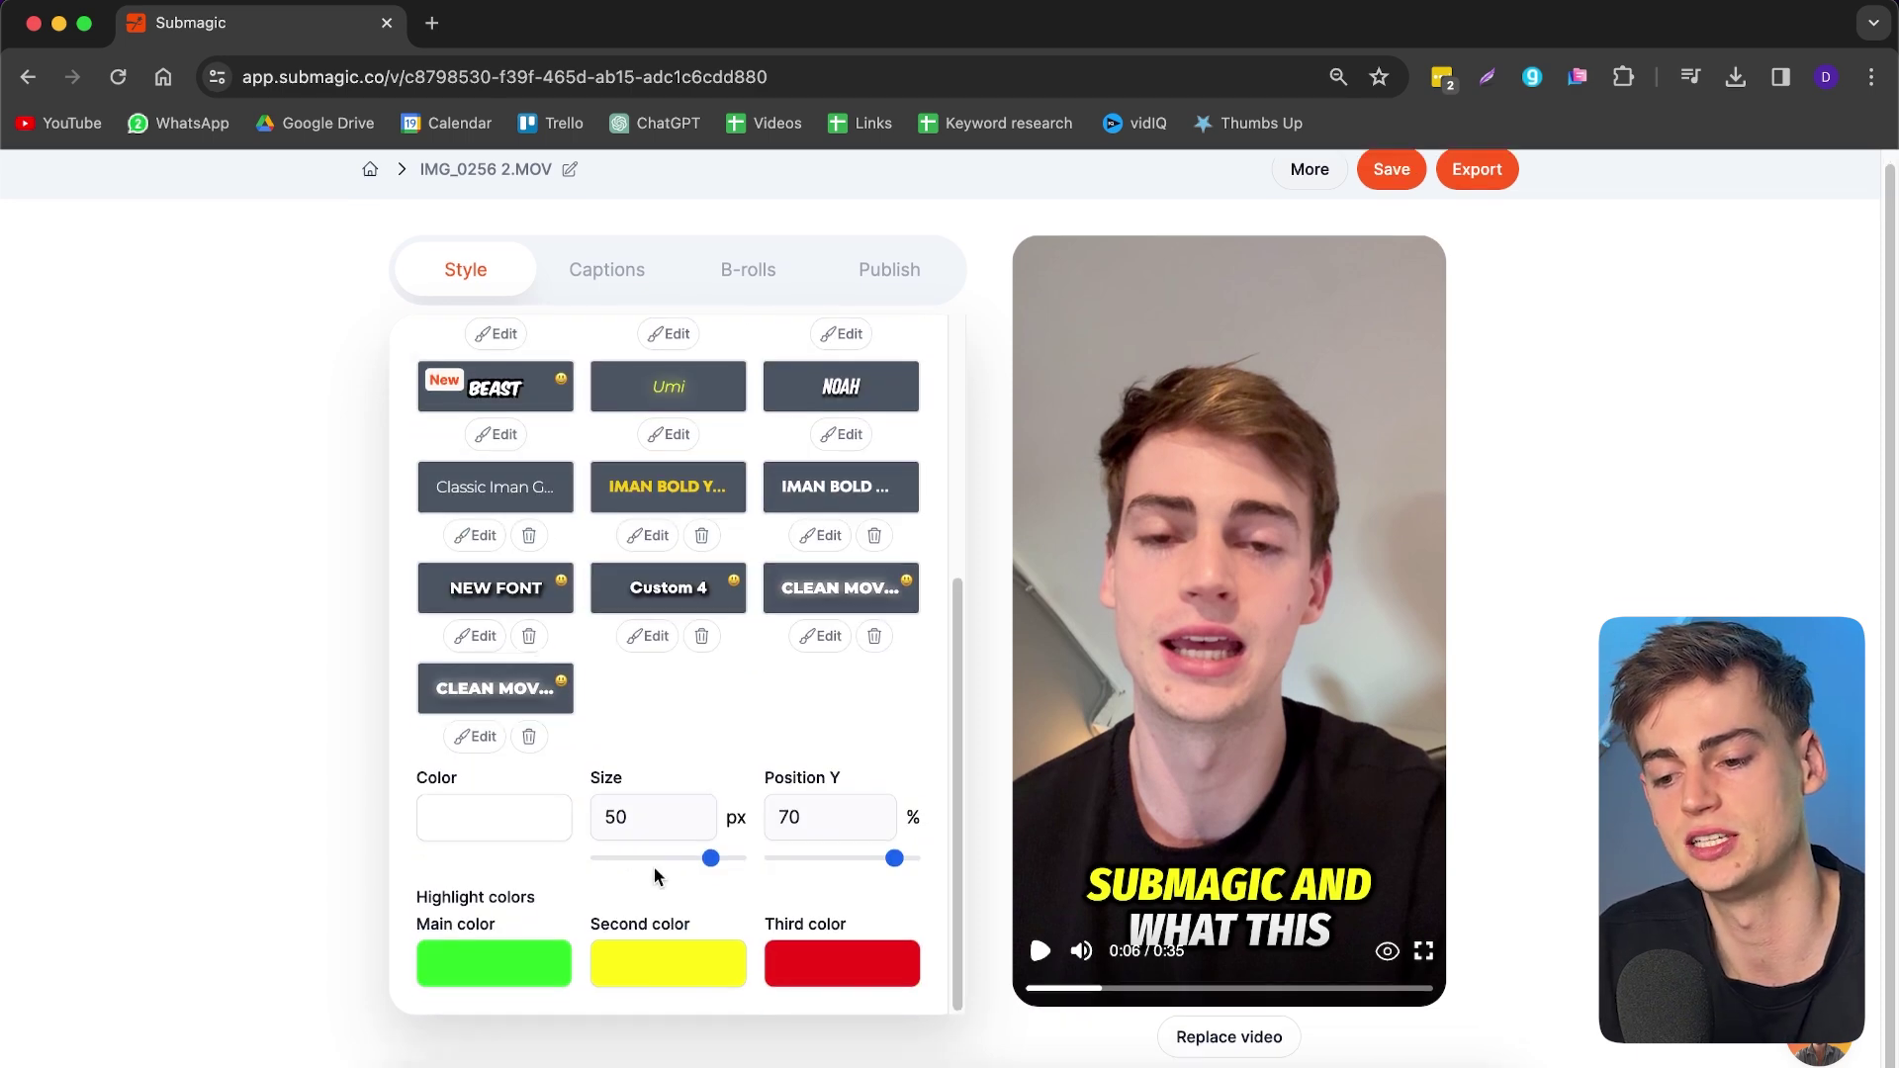
drag(891, 864, 868, 862)
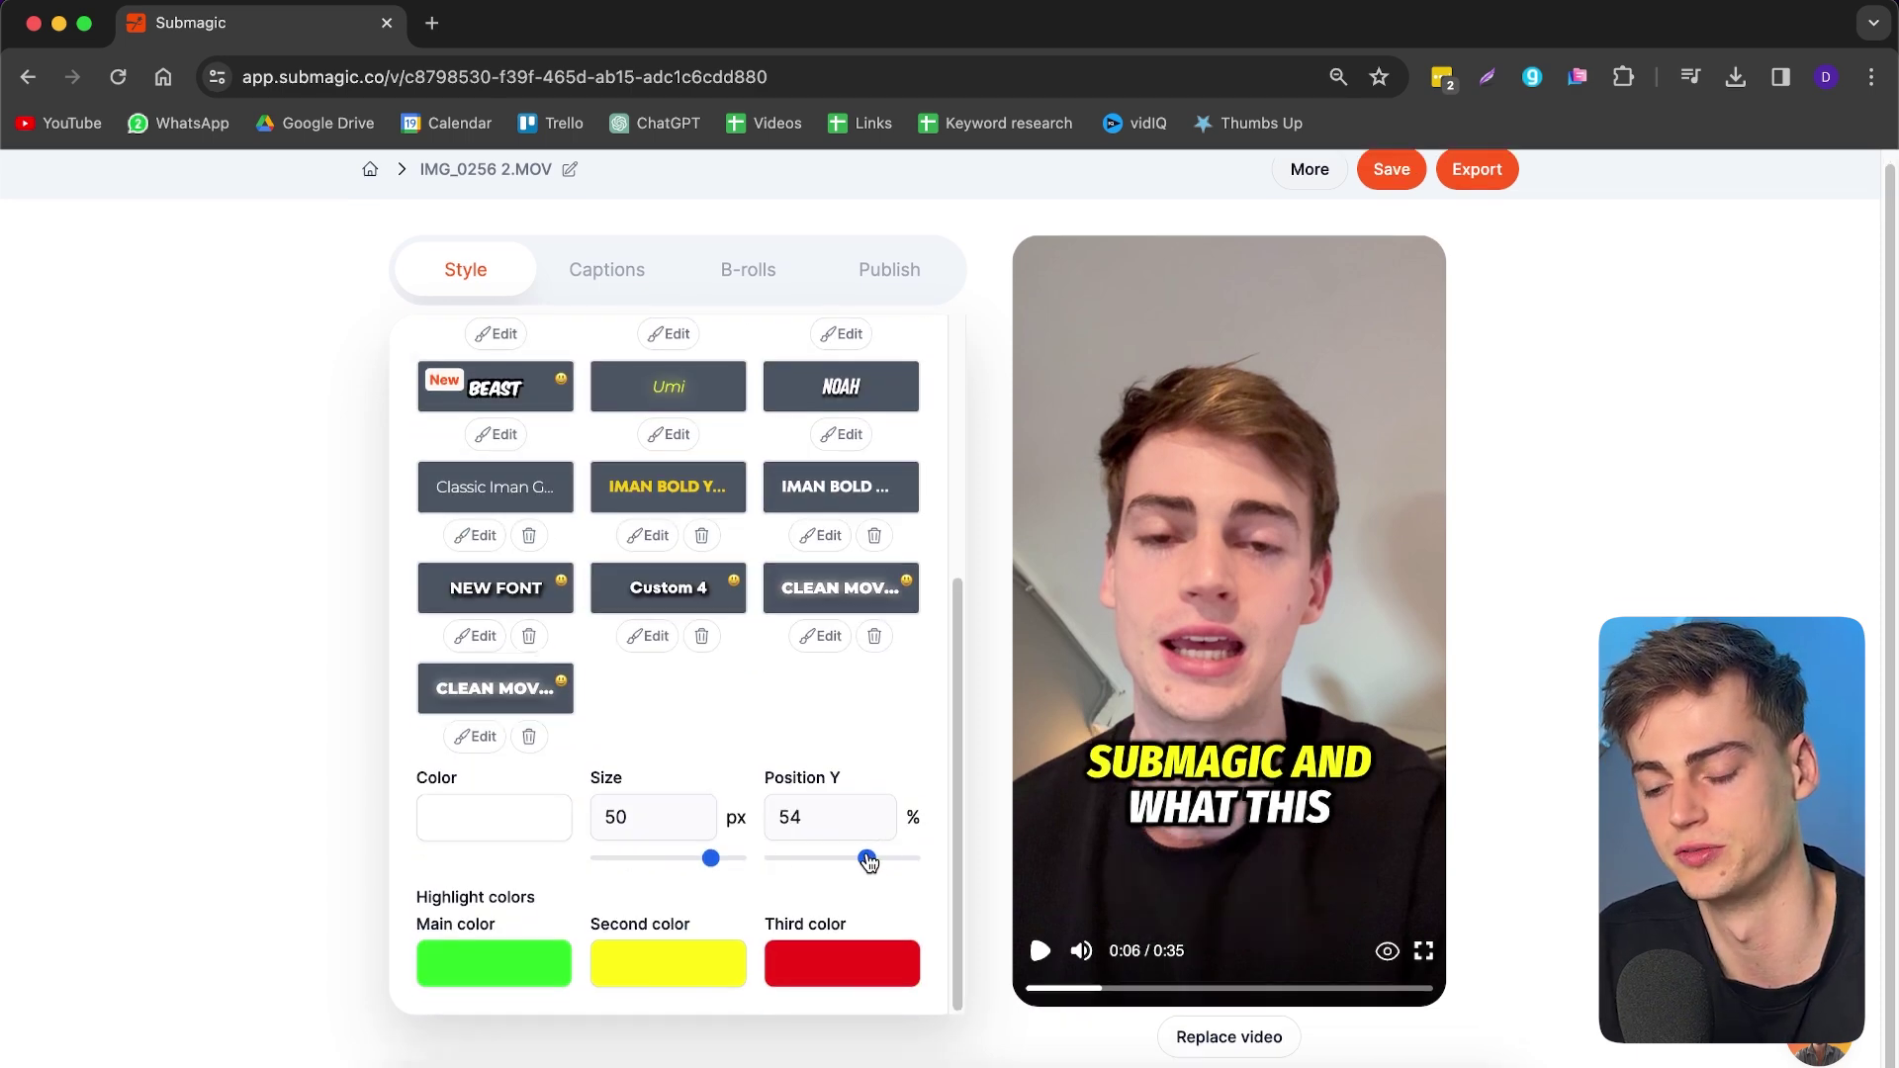
drag(672, 862, 706, 858)
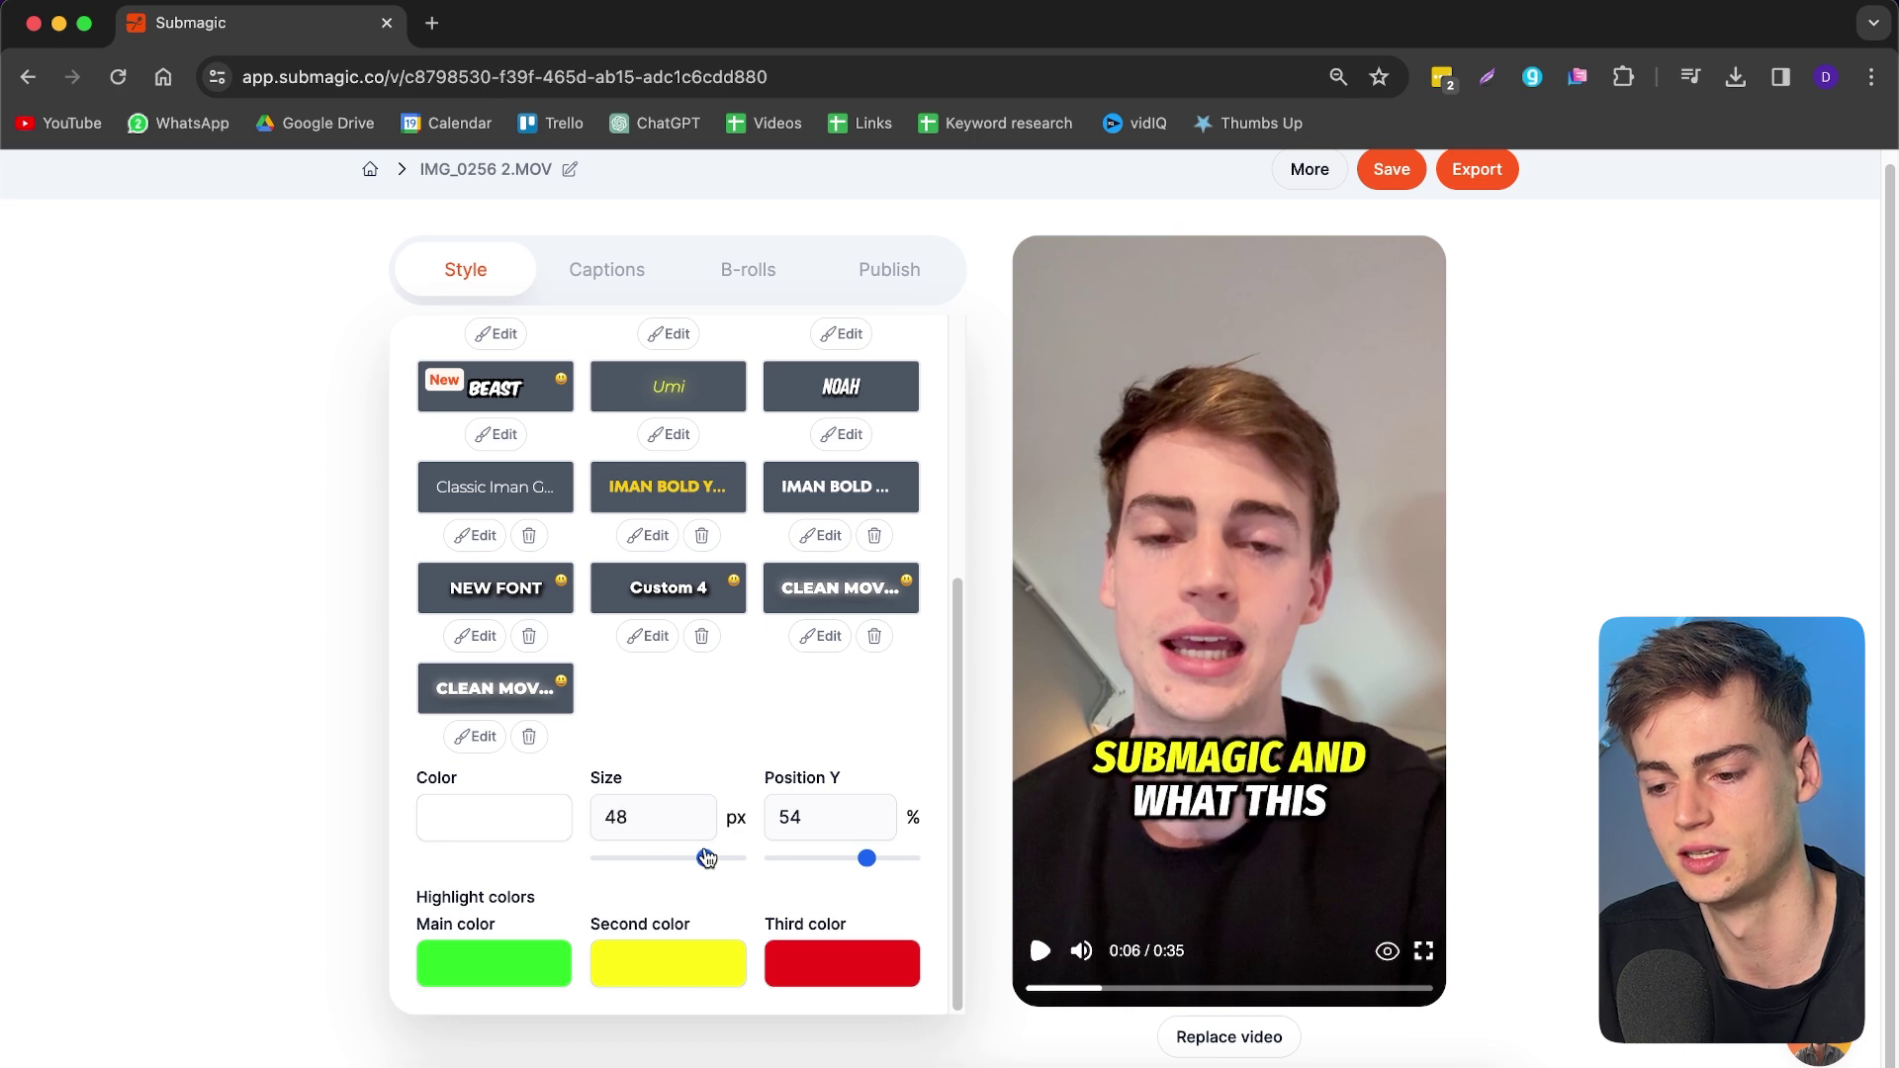
click(1389, 954)
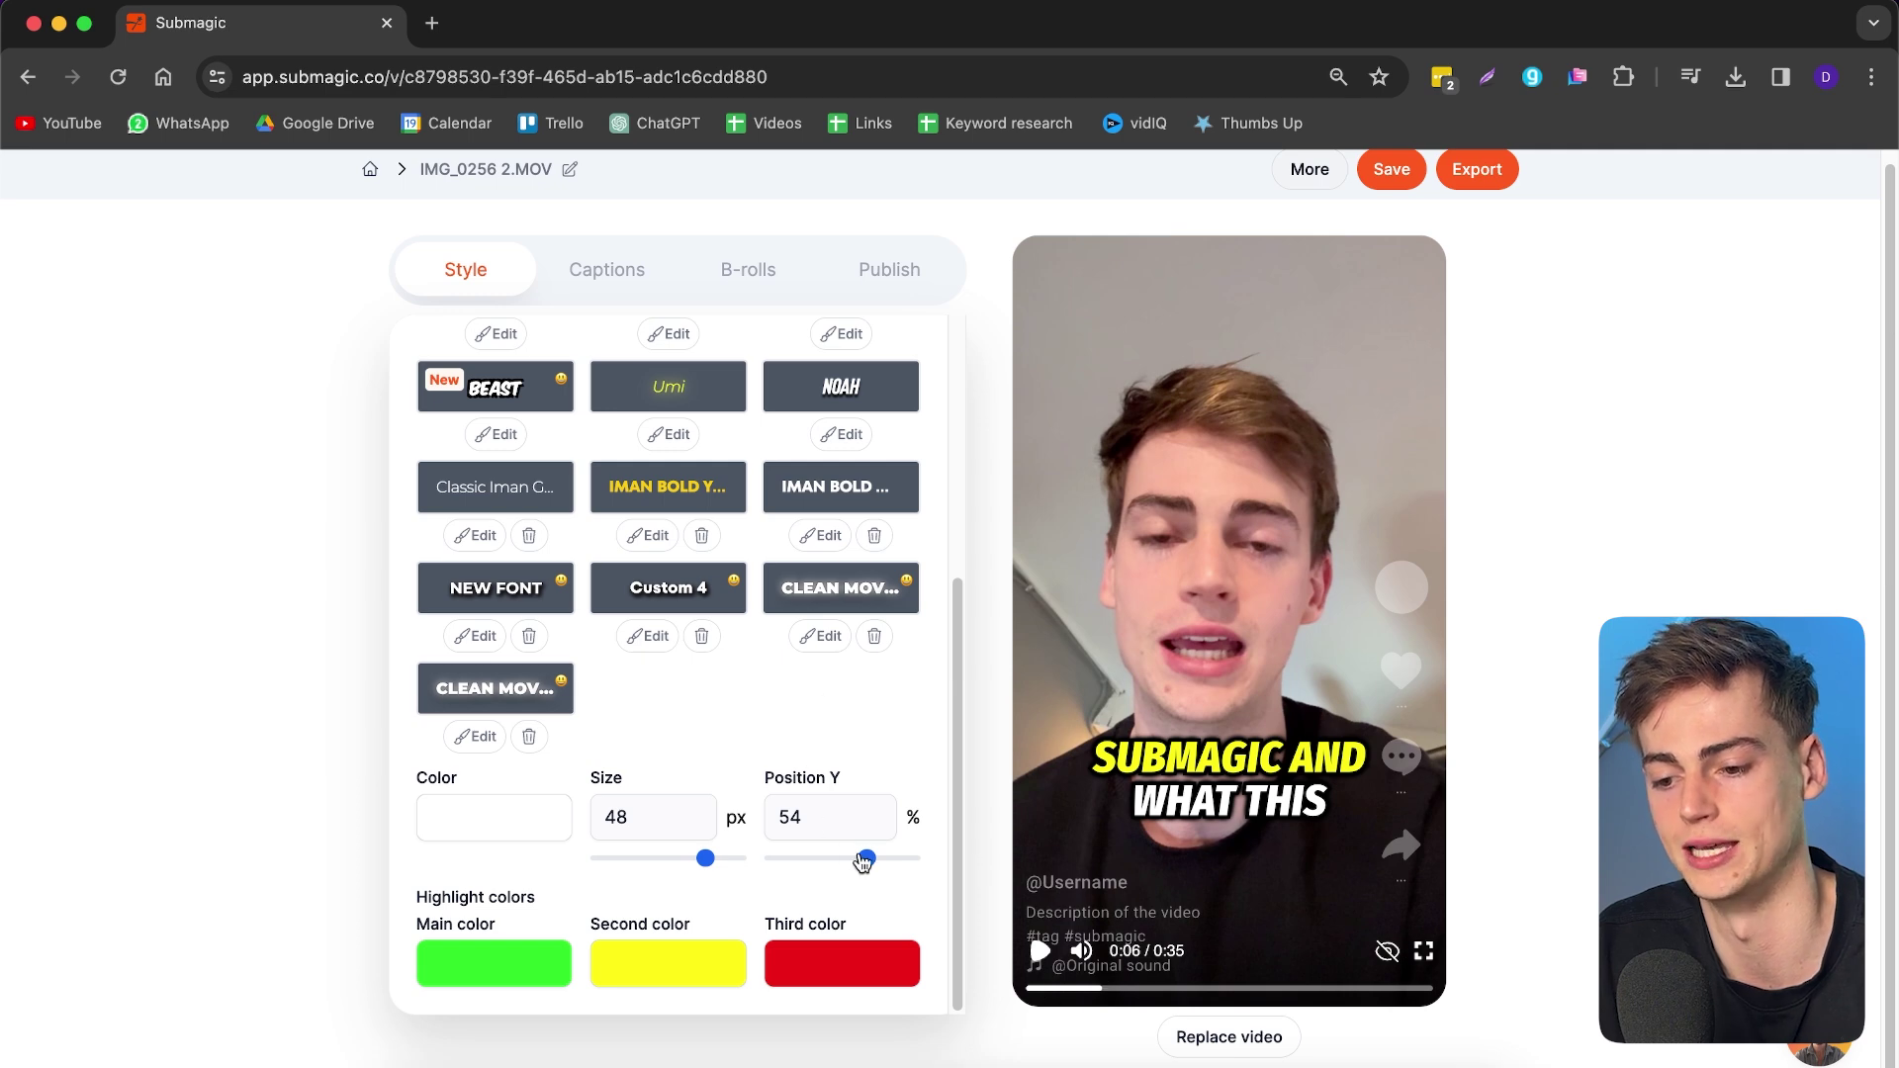
drag(871, 866, 874, 868)
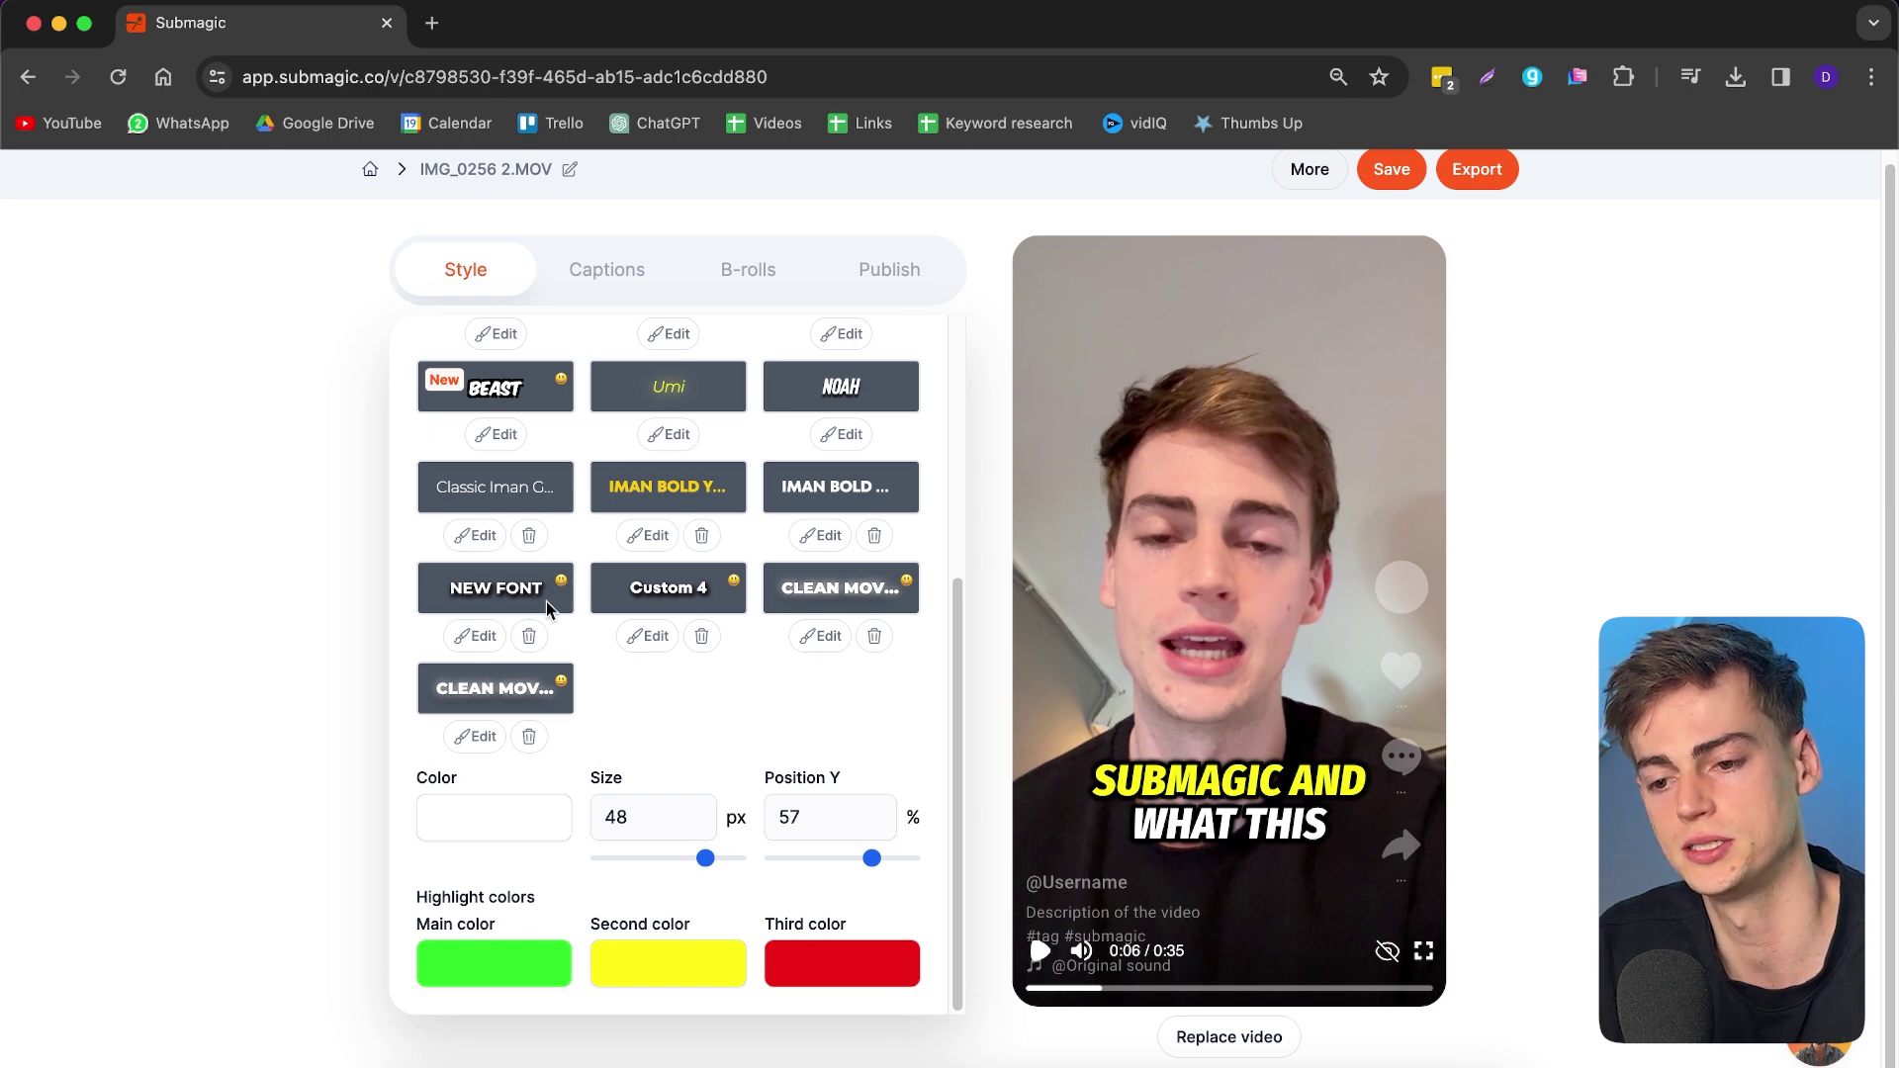
- Add a line break after "Instagram" in the caption "TikToks or Instagram Reels" and remove it again
click(597, 292)
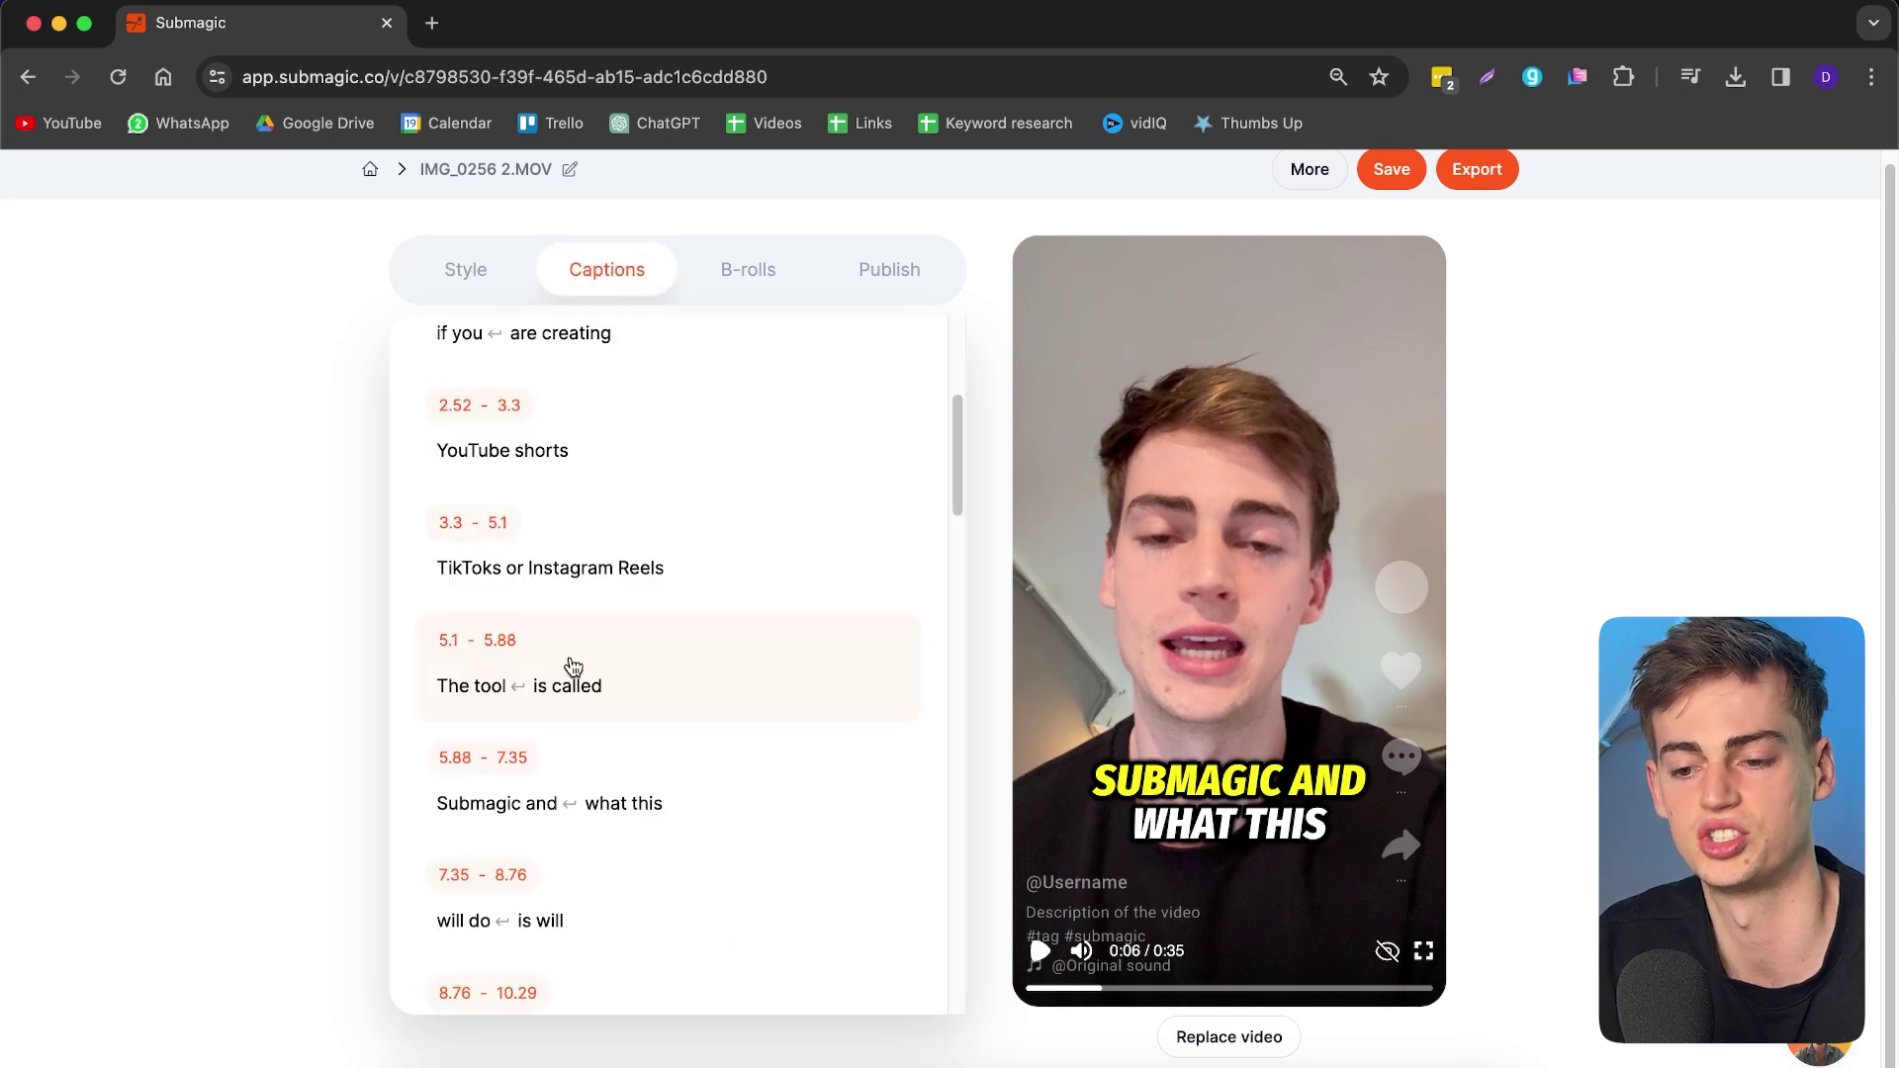
click(564, 535)
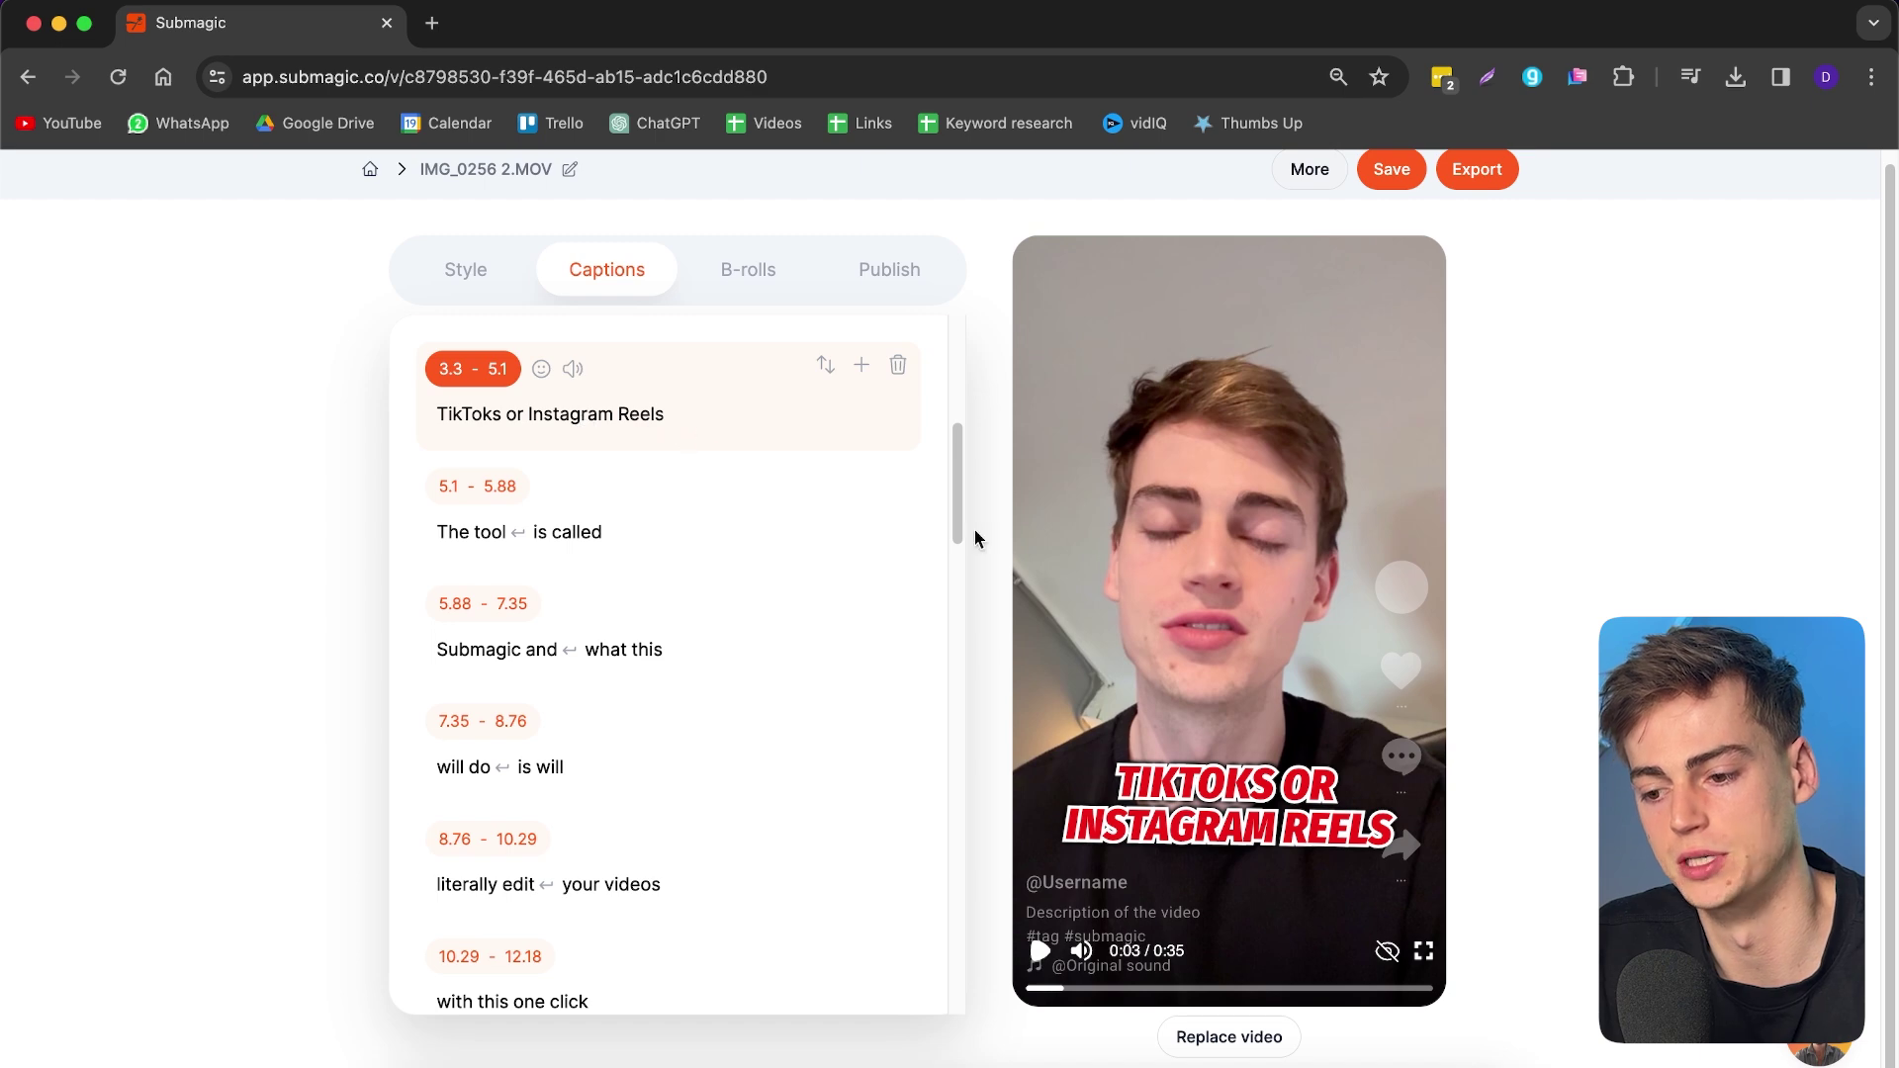
click(591, 417)
click(632, 517)
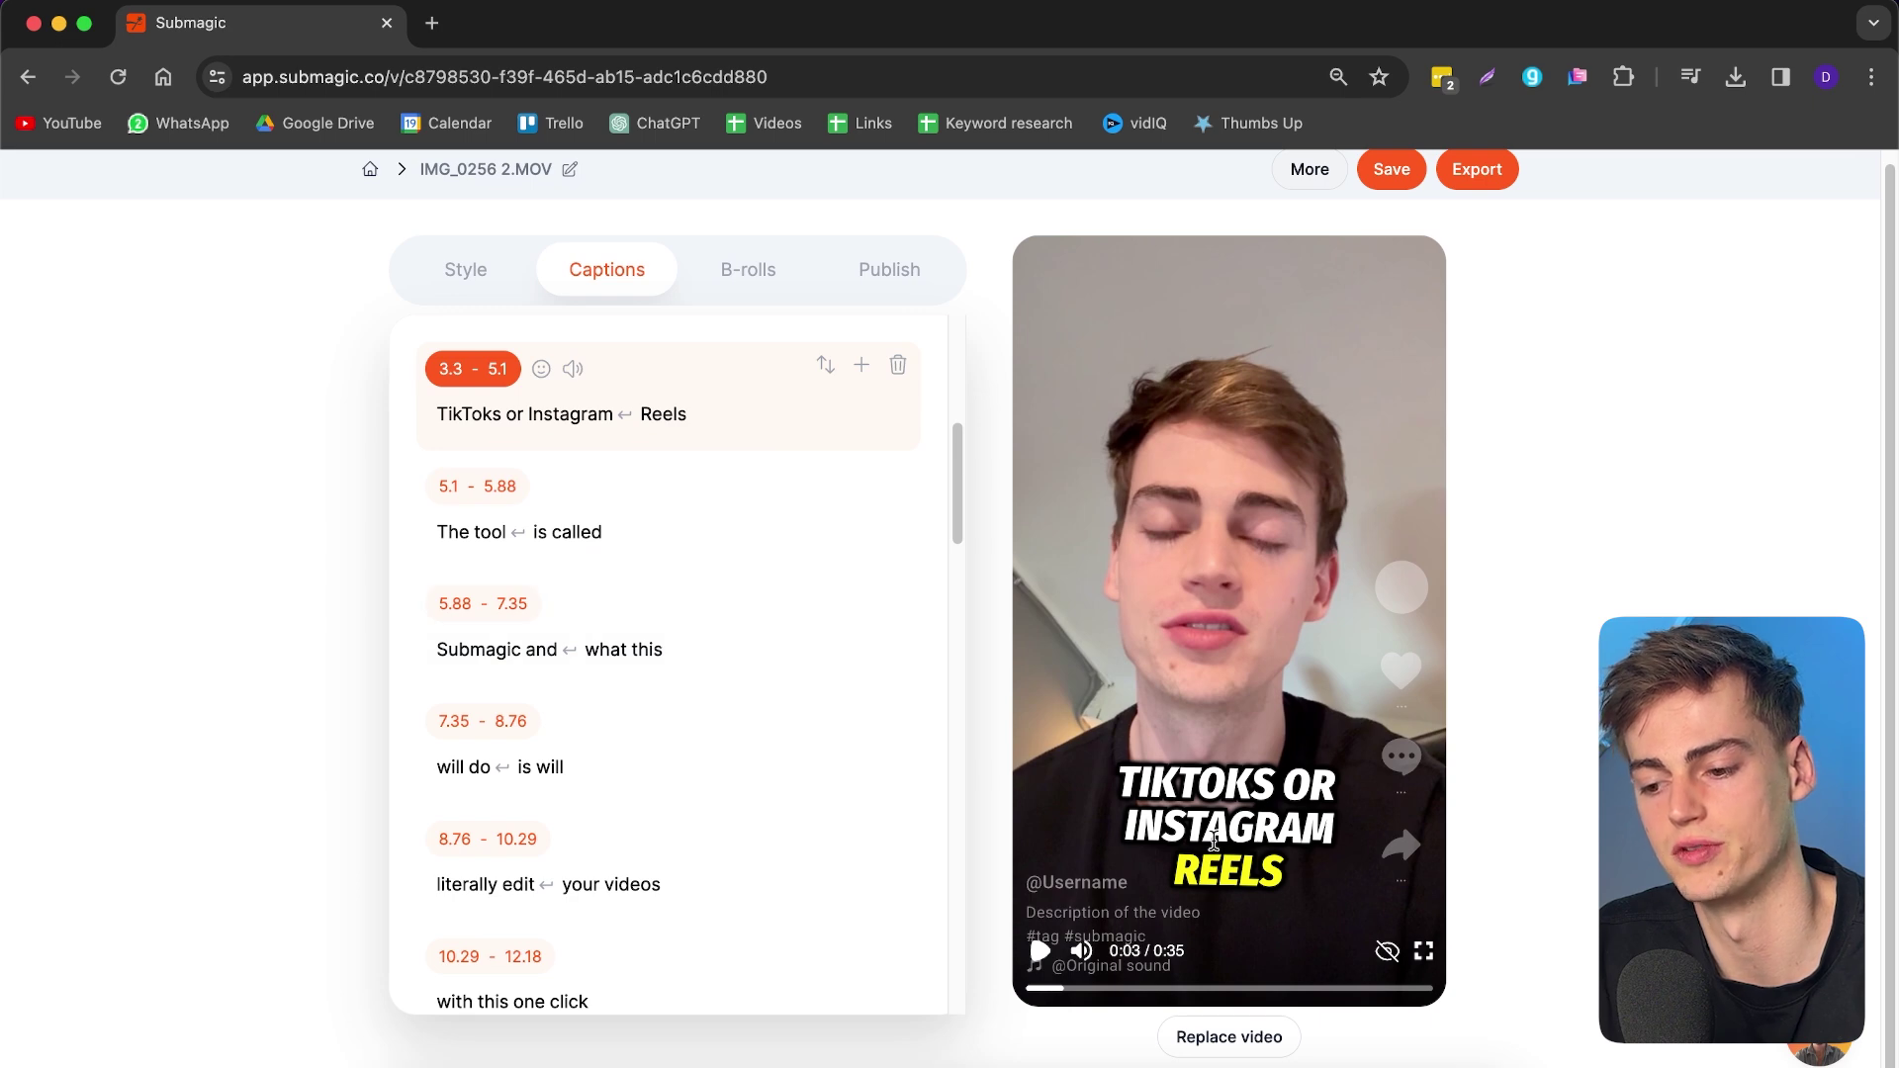
click(606, 426)
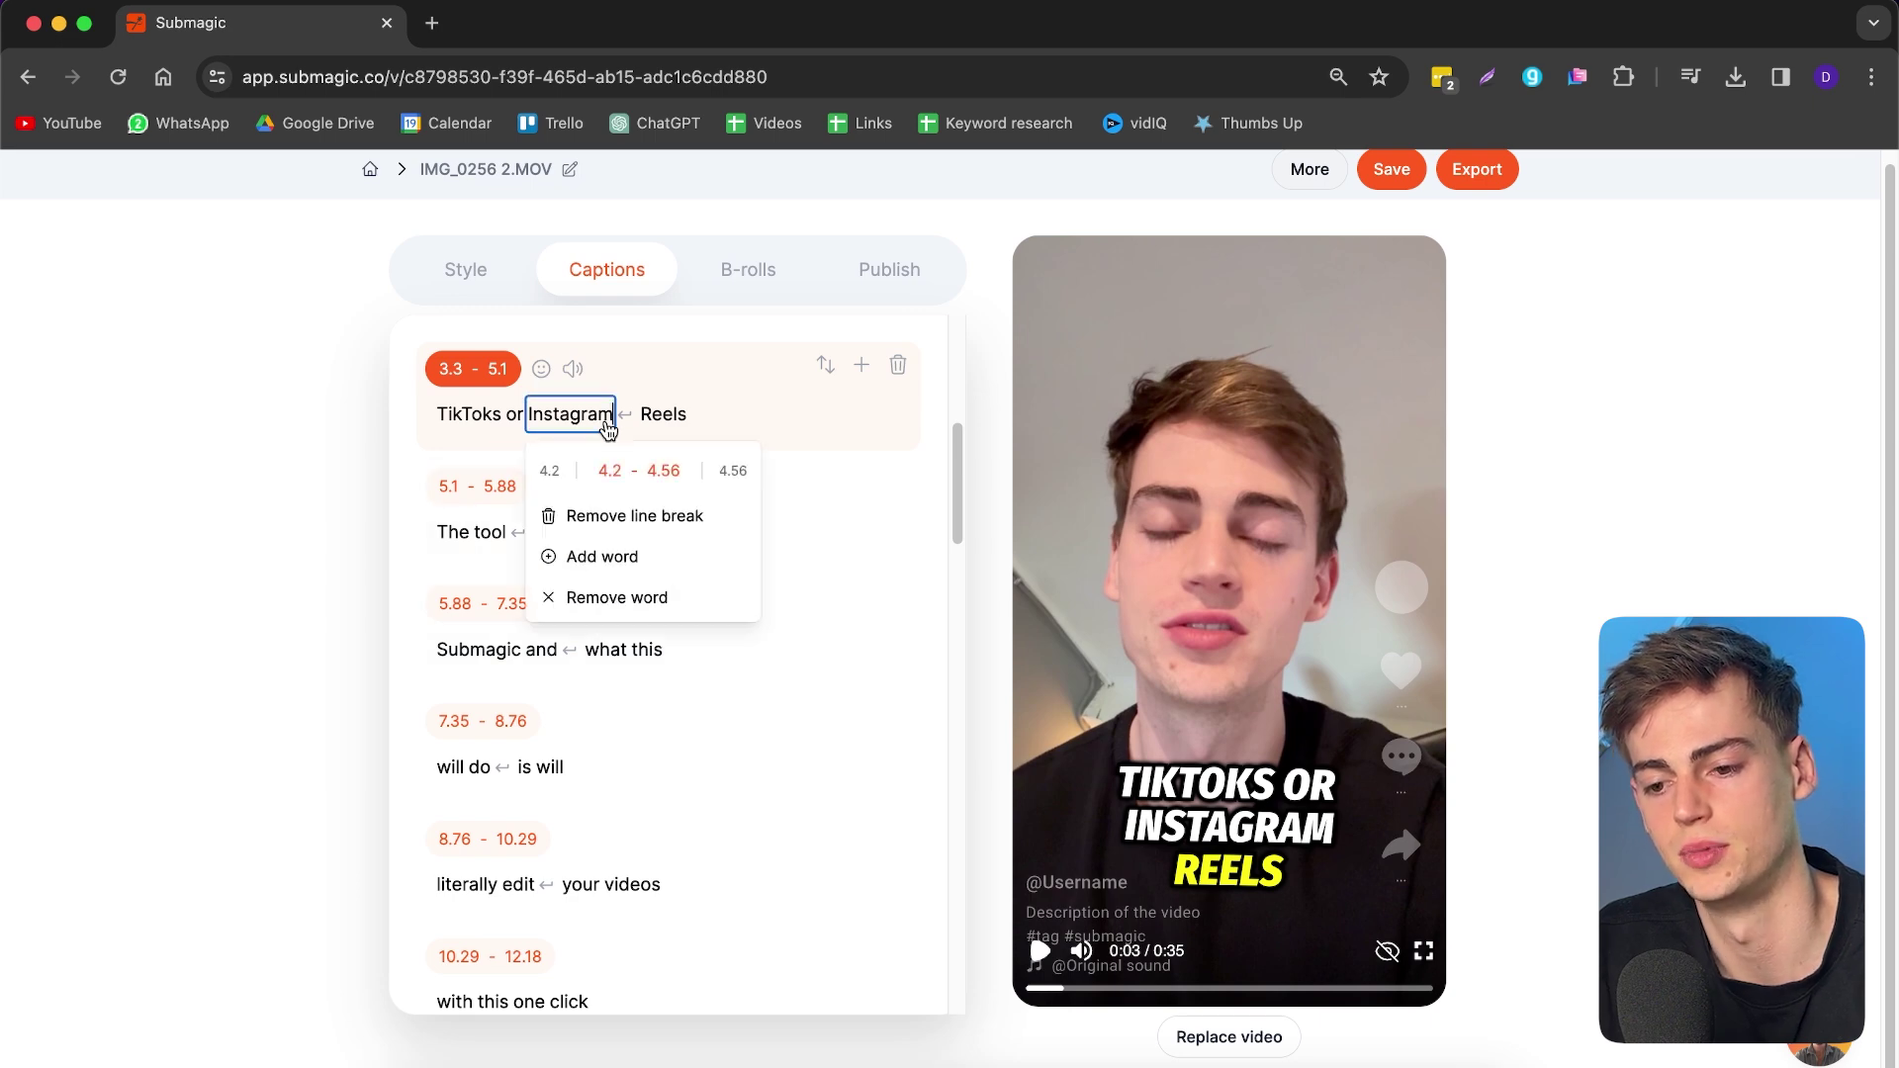
click(618, 517)
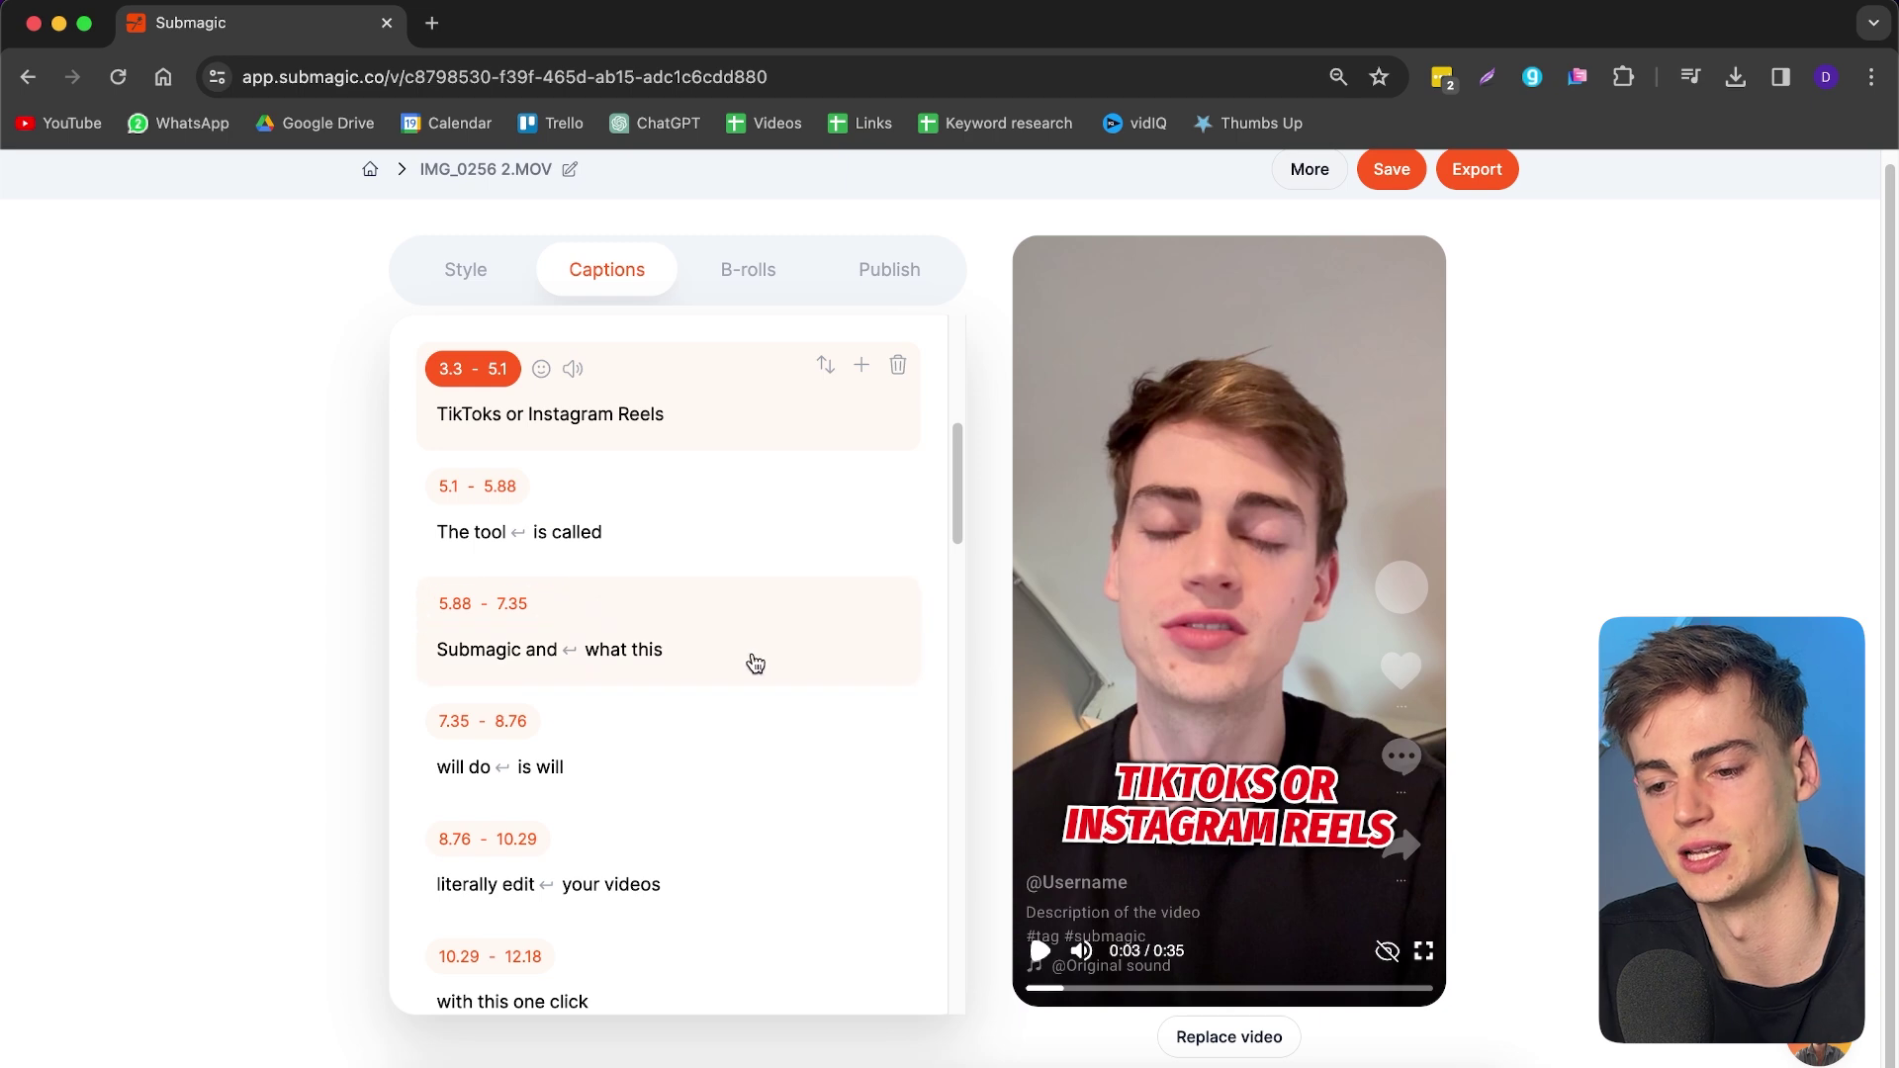
- Look at the emoji and sound effect options for the caption "TikToks or Instagram Reels"
click(540, 371)
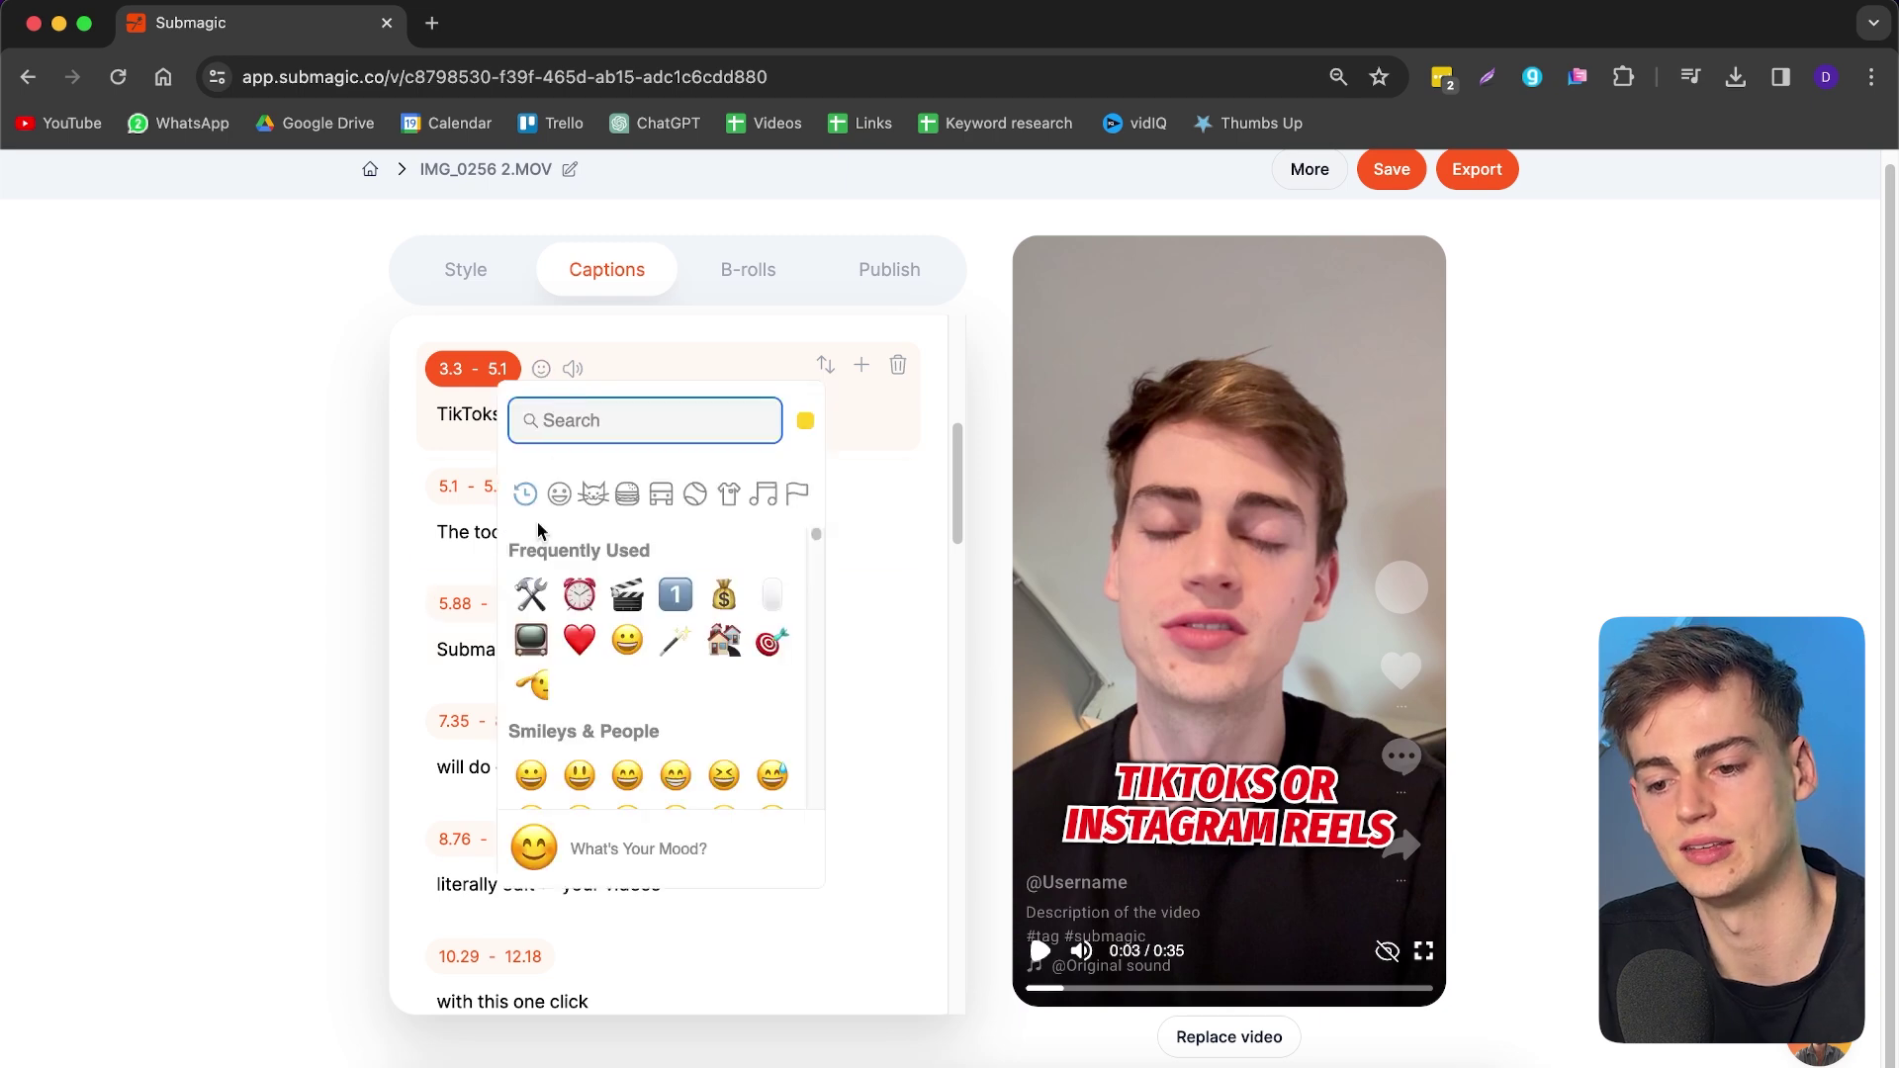
click(332, 622)
click(572, 369)
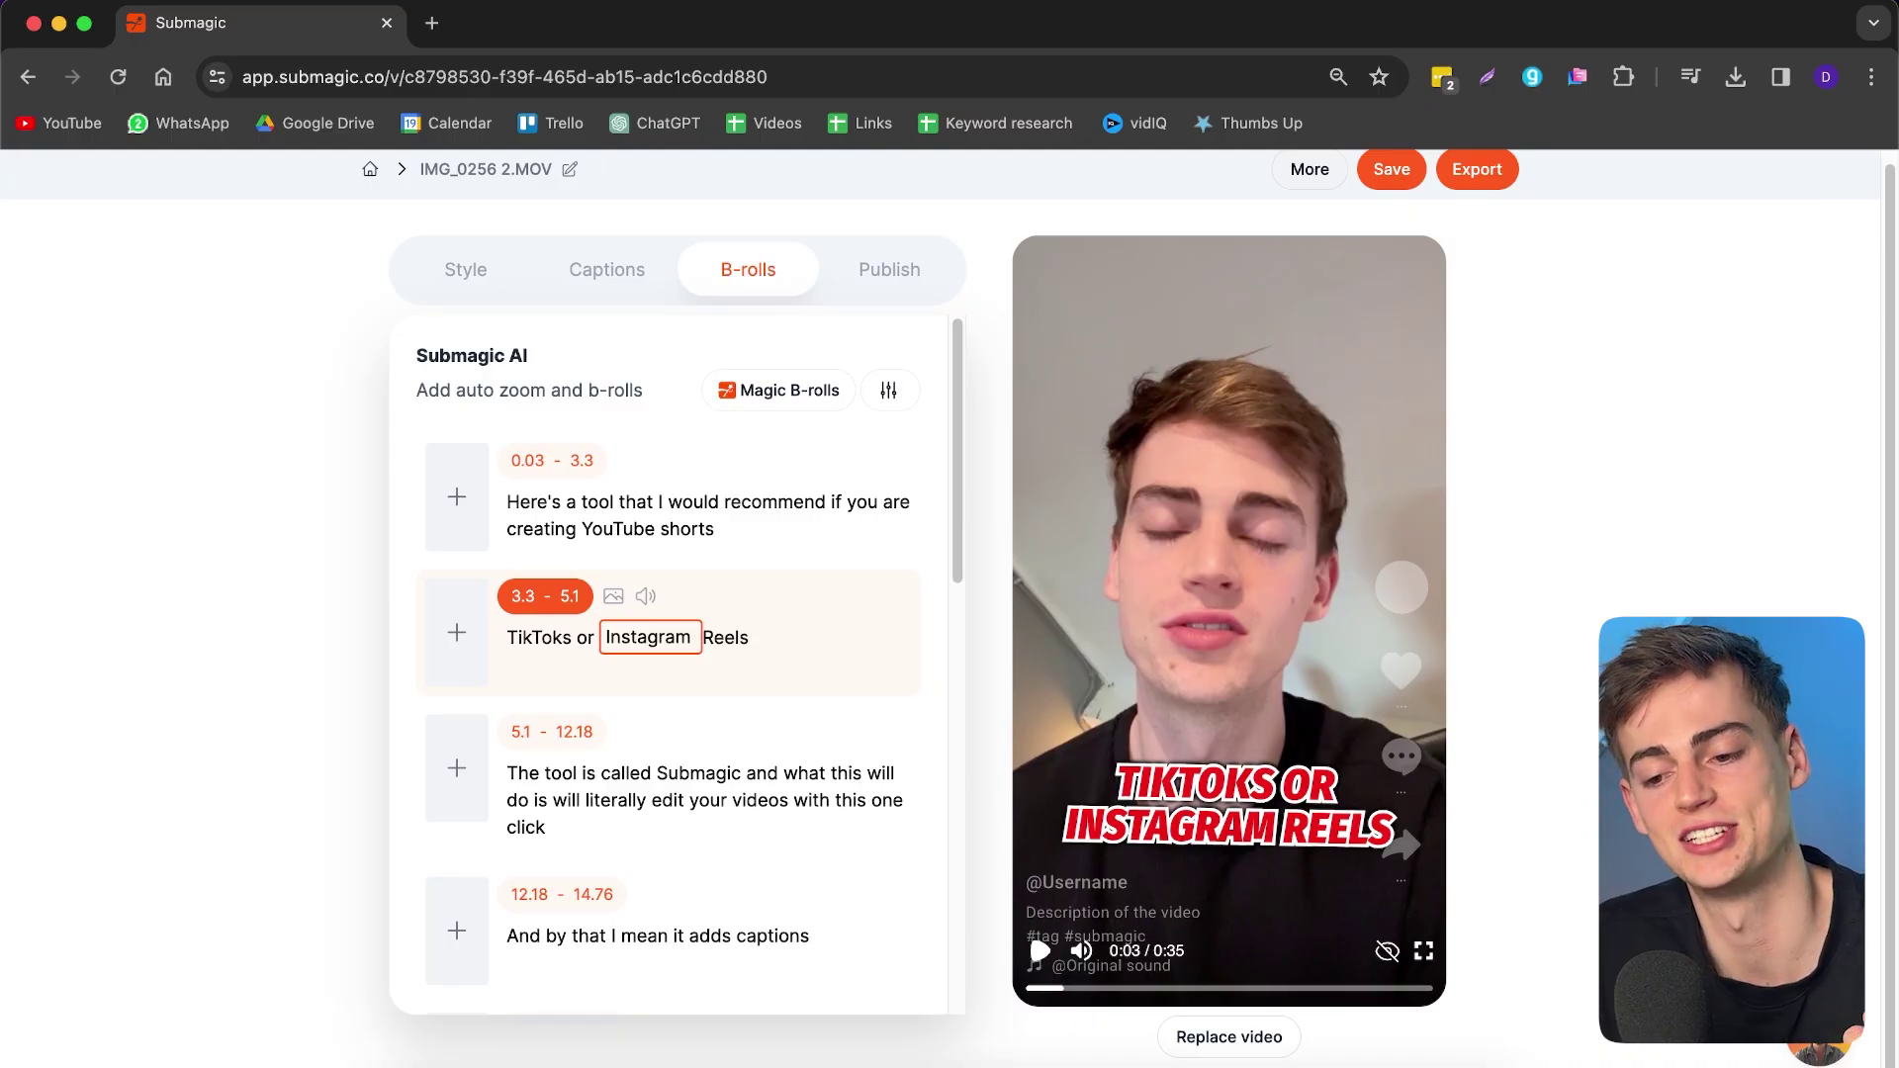
- Add the free stock video of hands holding a phone with Instagram as B-roll on the word "Instagram" in the second caption
click(682, 638)
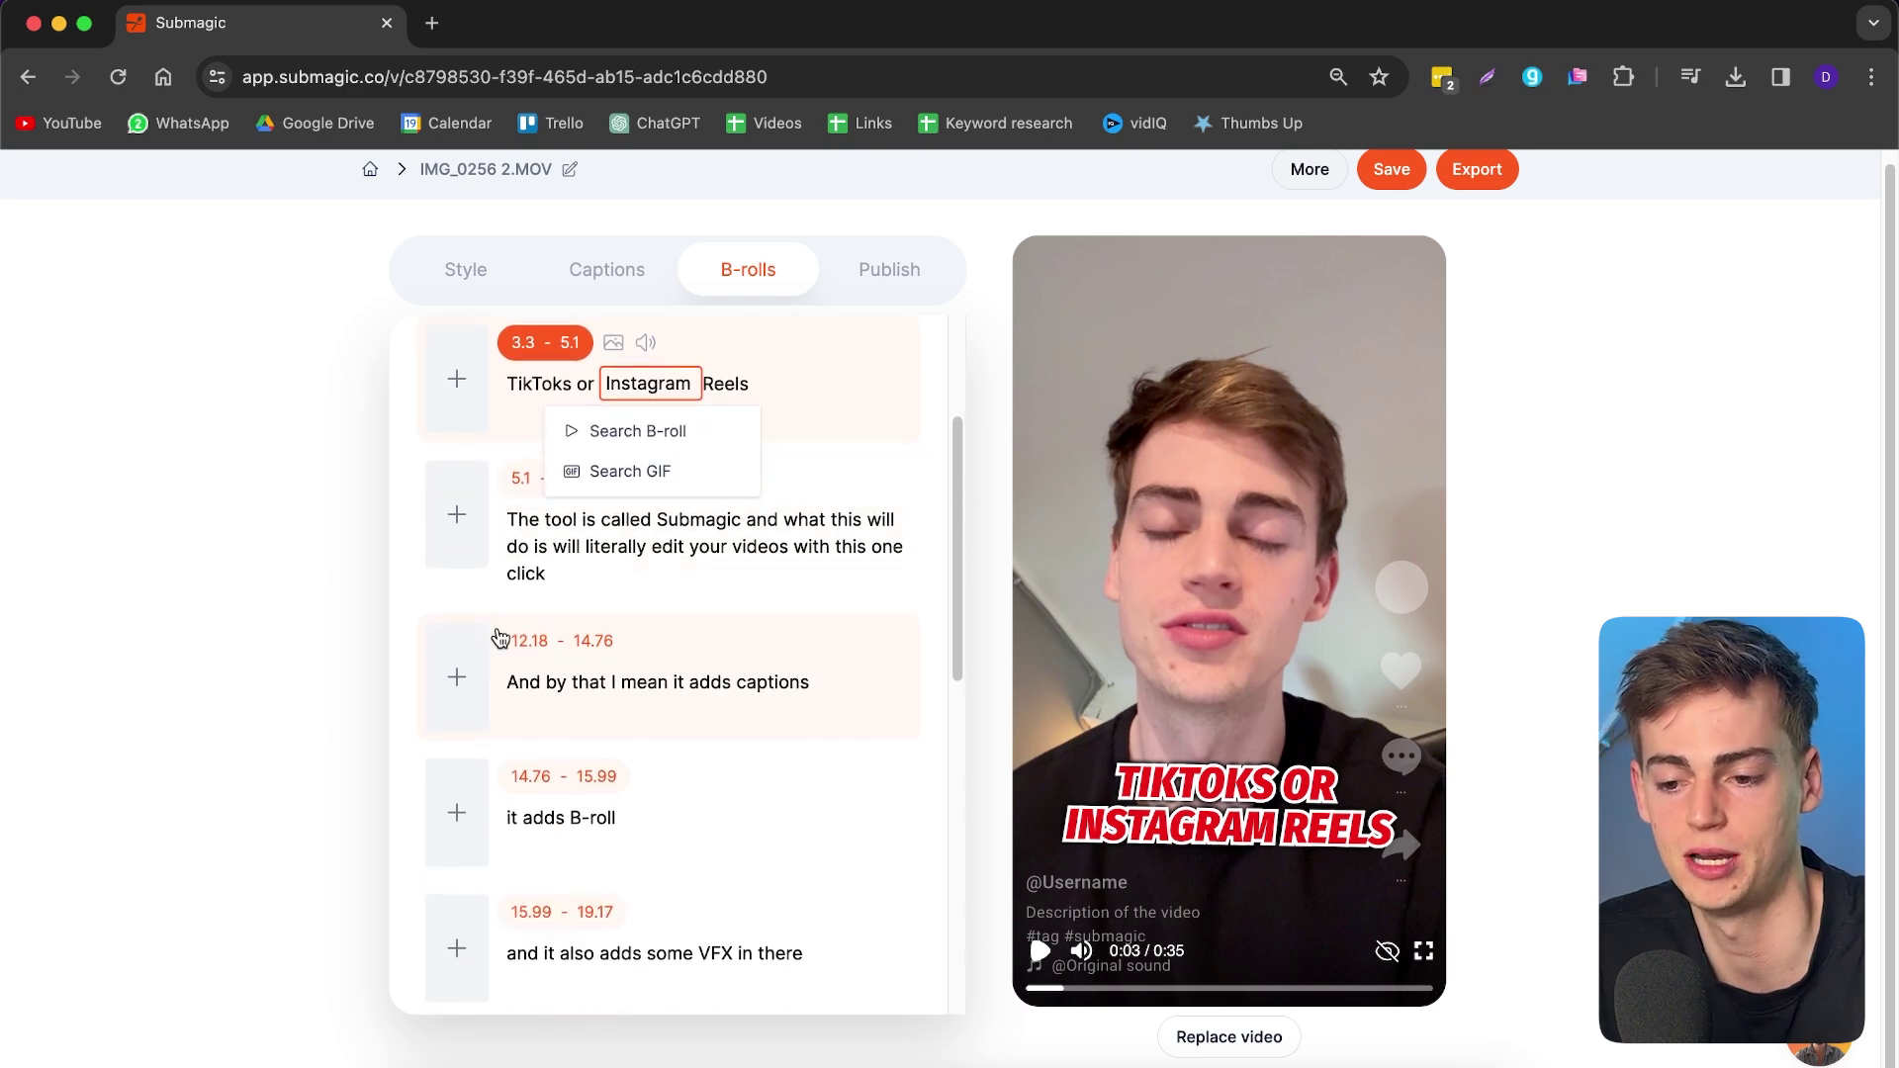
click(620, 437)
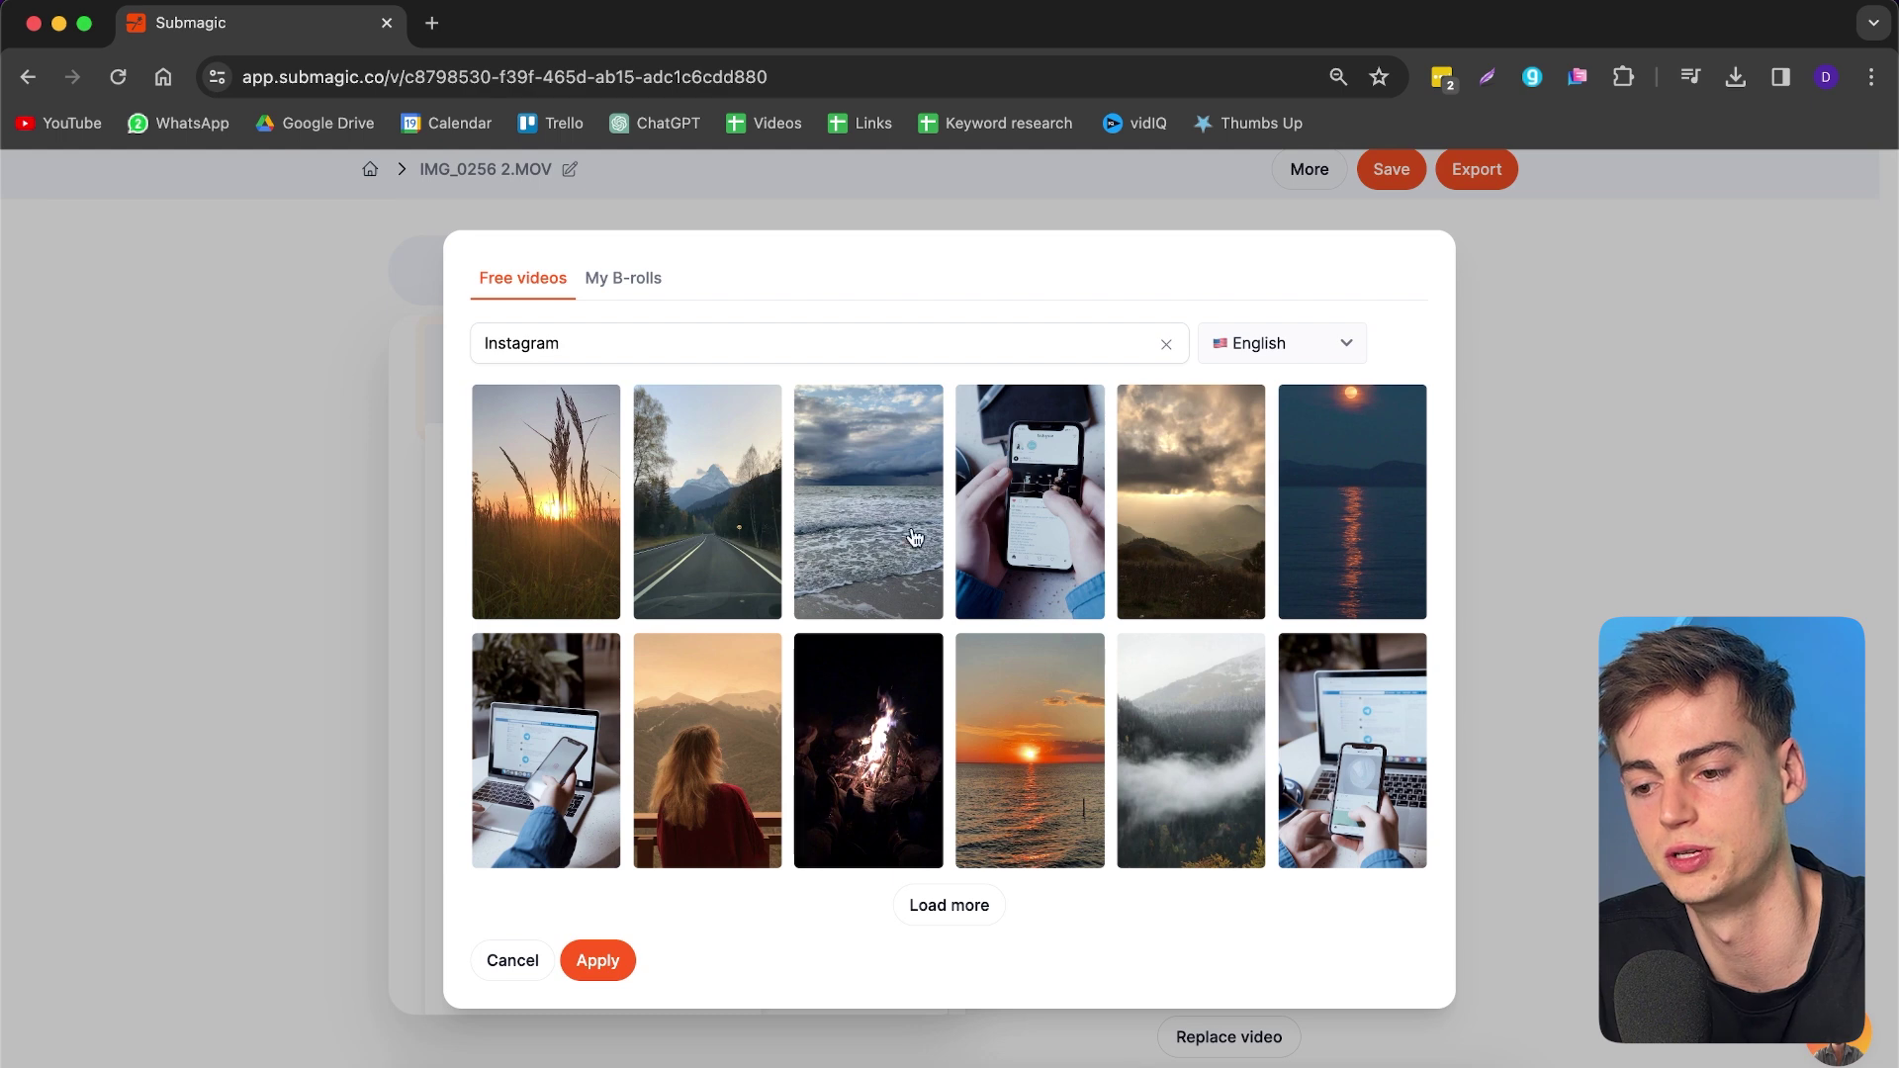
click(1076, 516)
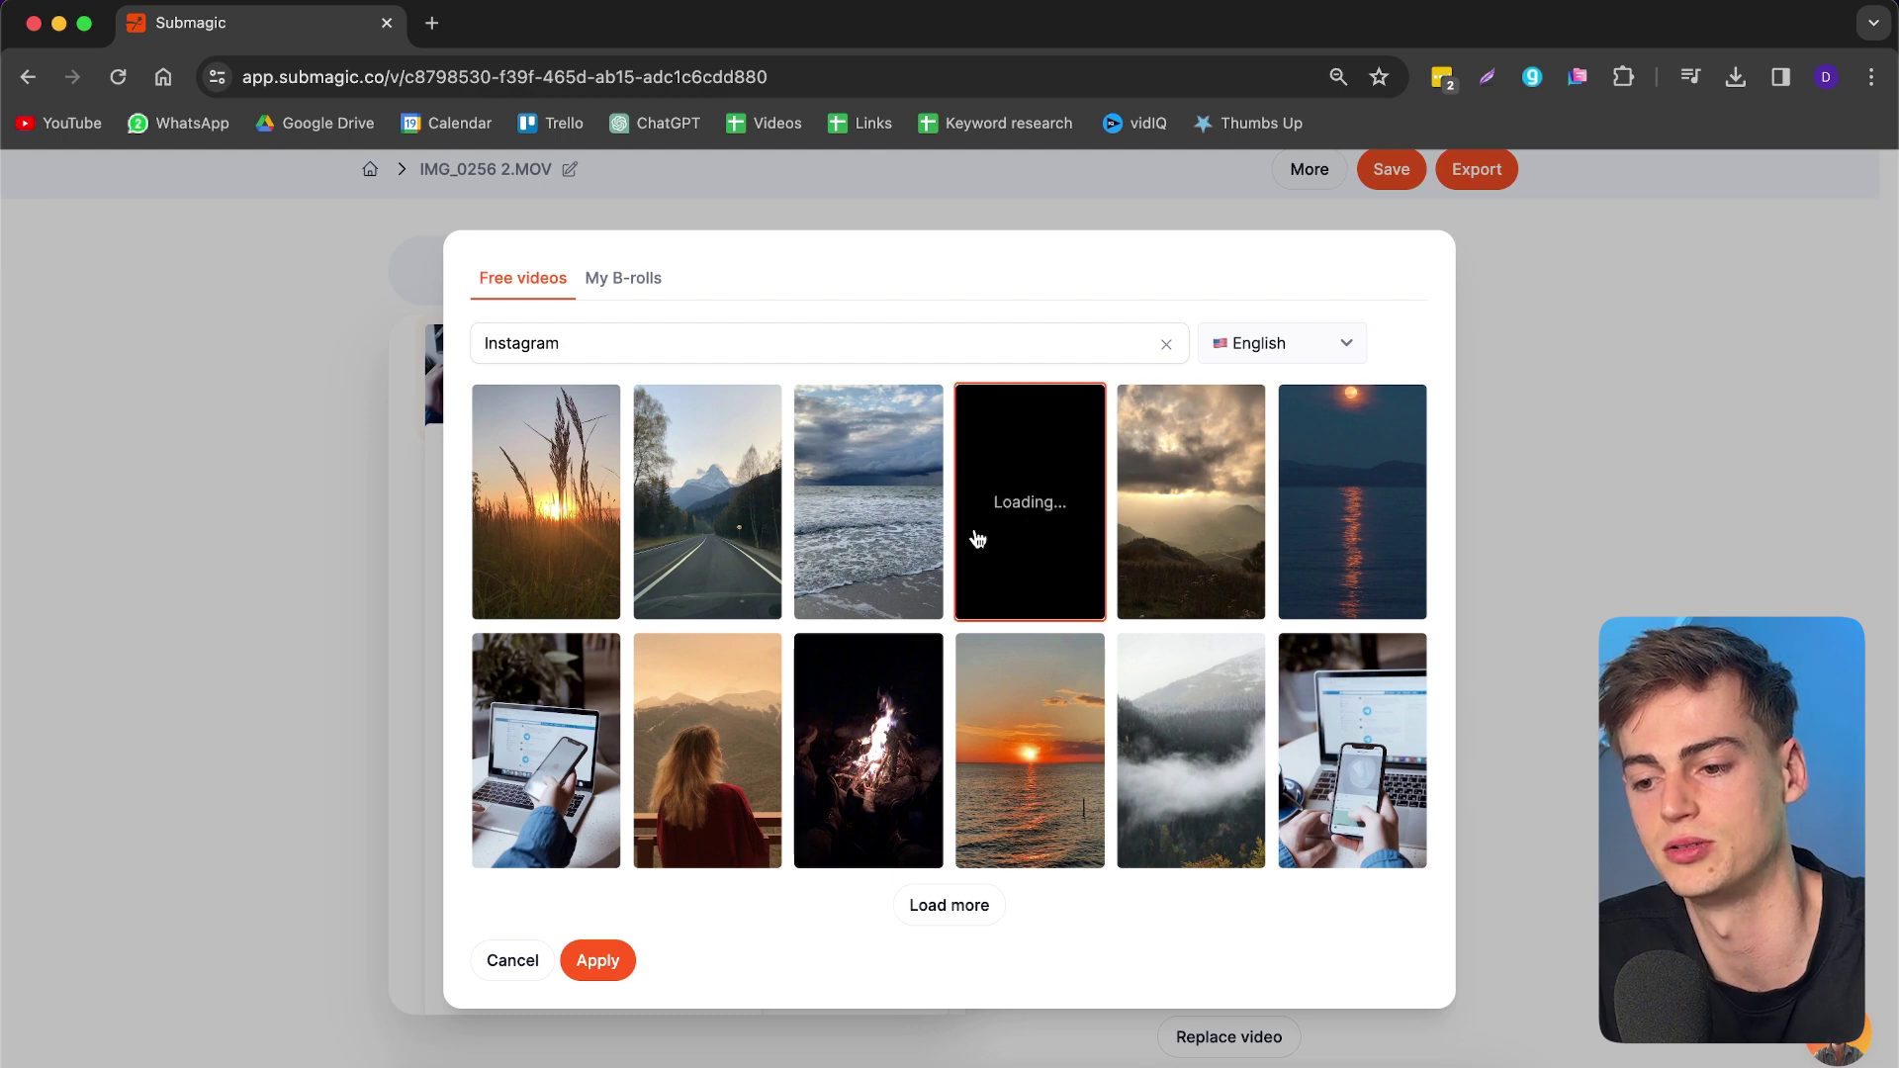
click(596, 960)
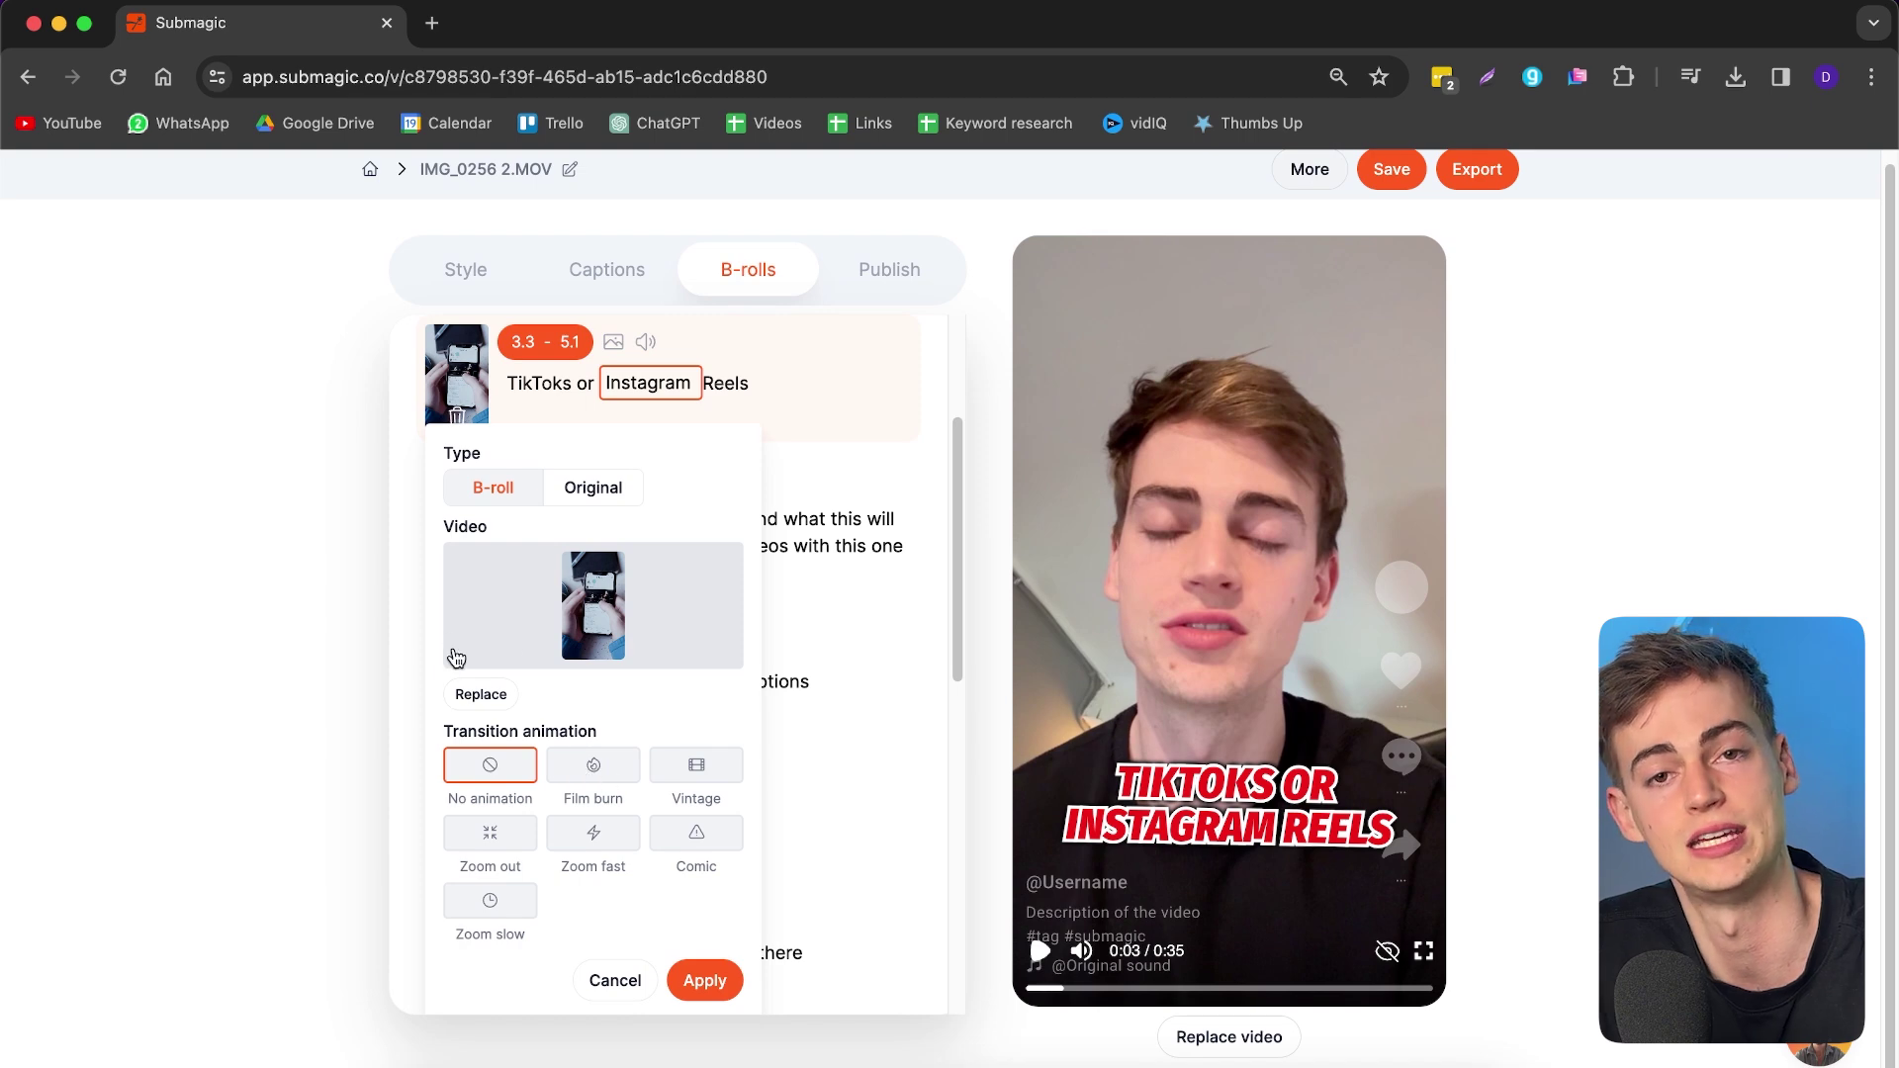
click(704, 981)
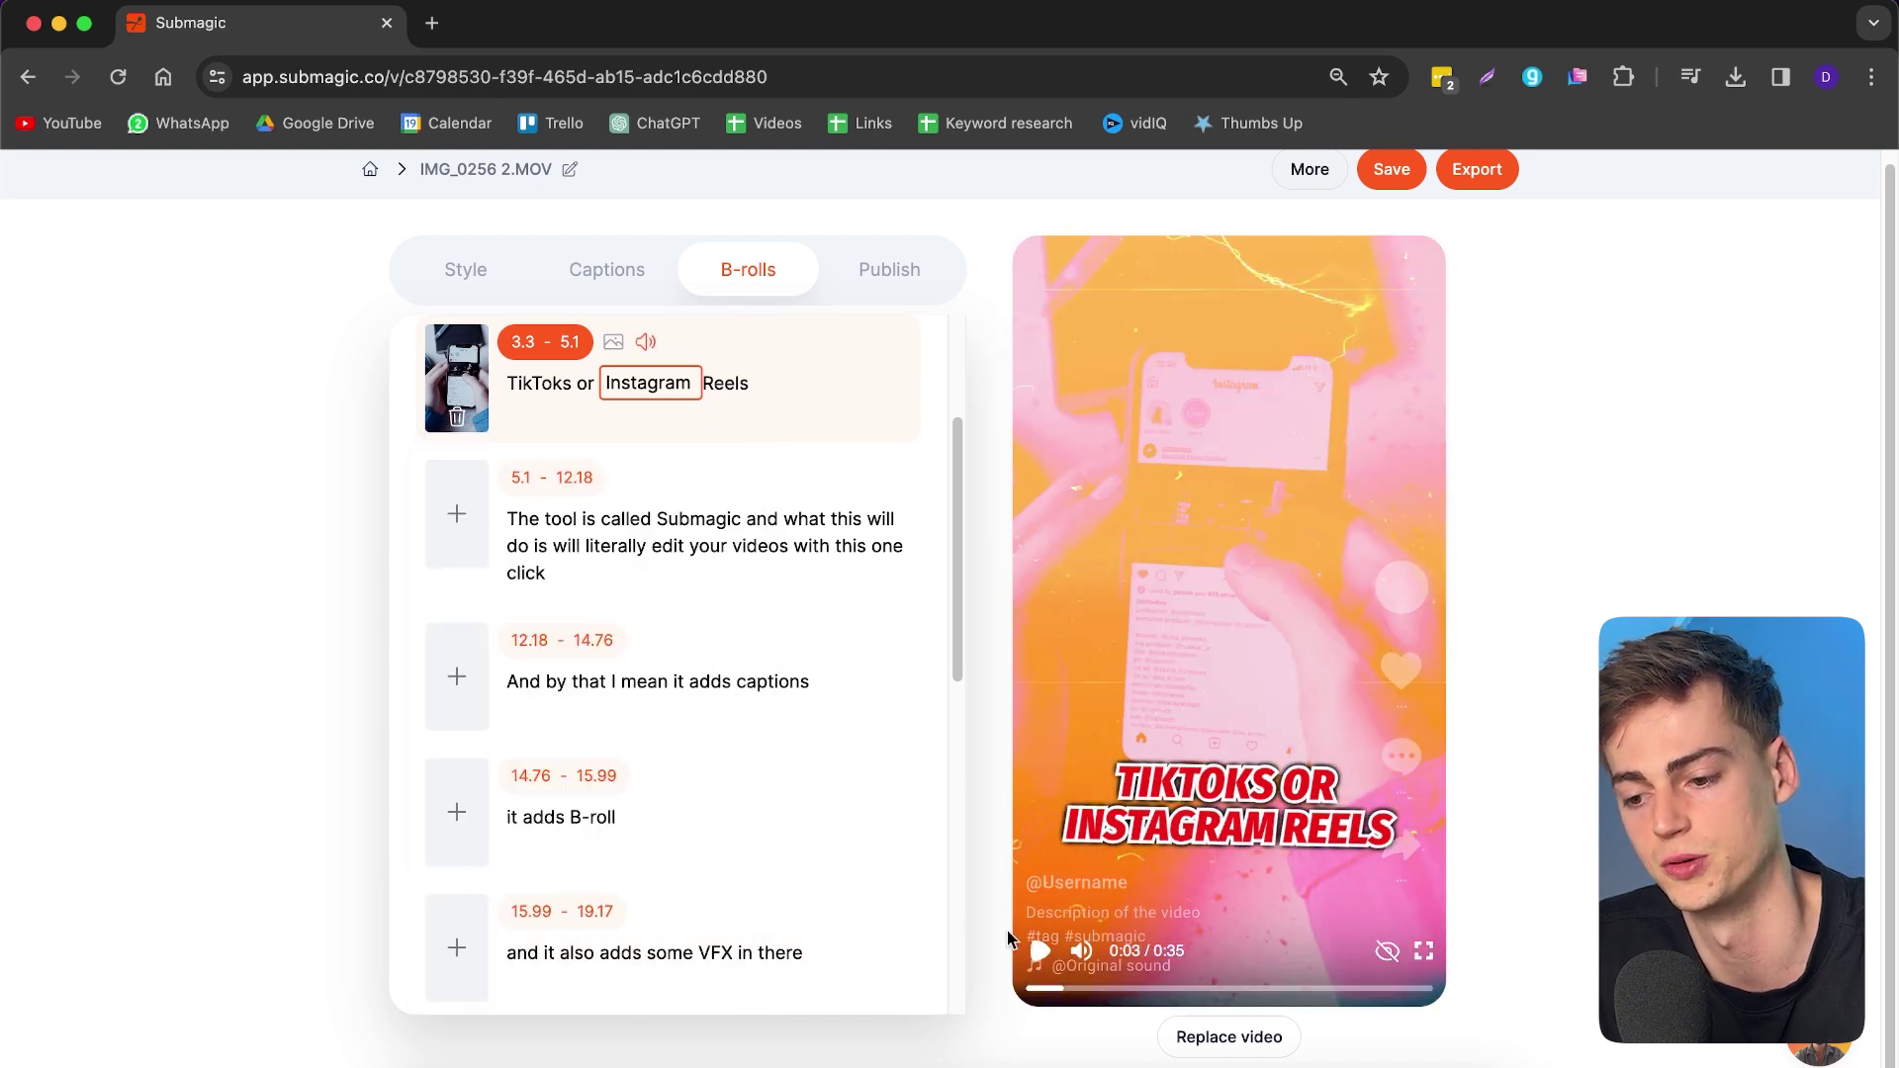
- Play the video from about 0:01 through the "TikToks or Instagram Reels" caption to check the B-roll
click(1049, 989)
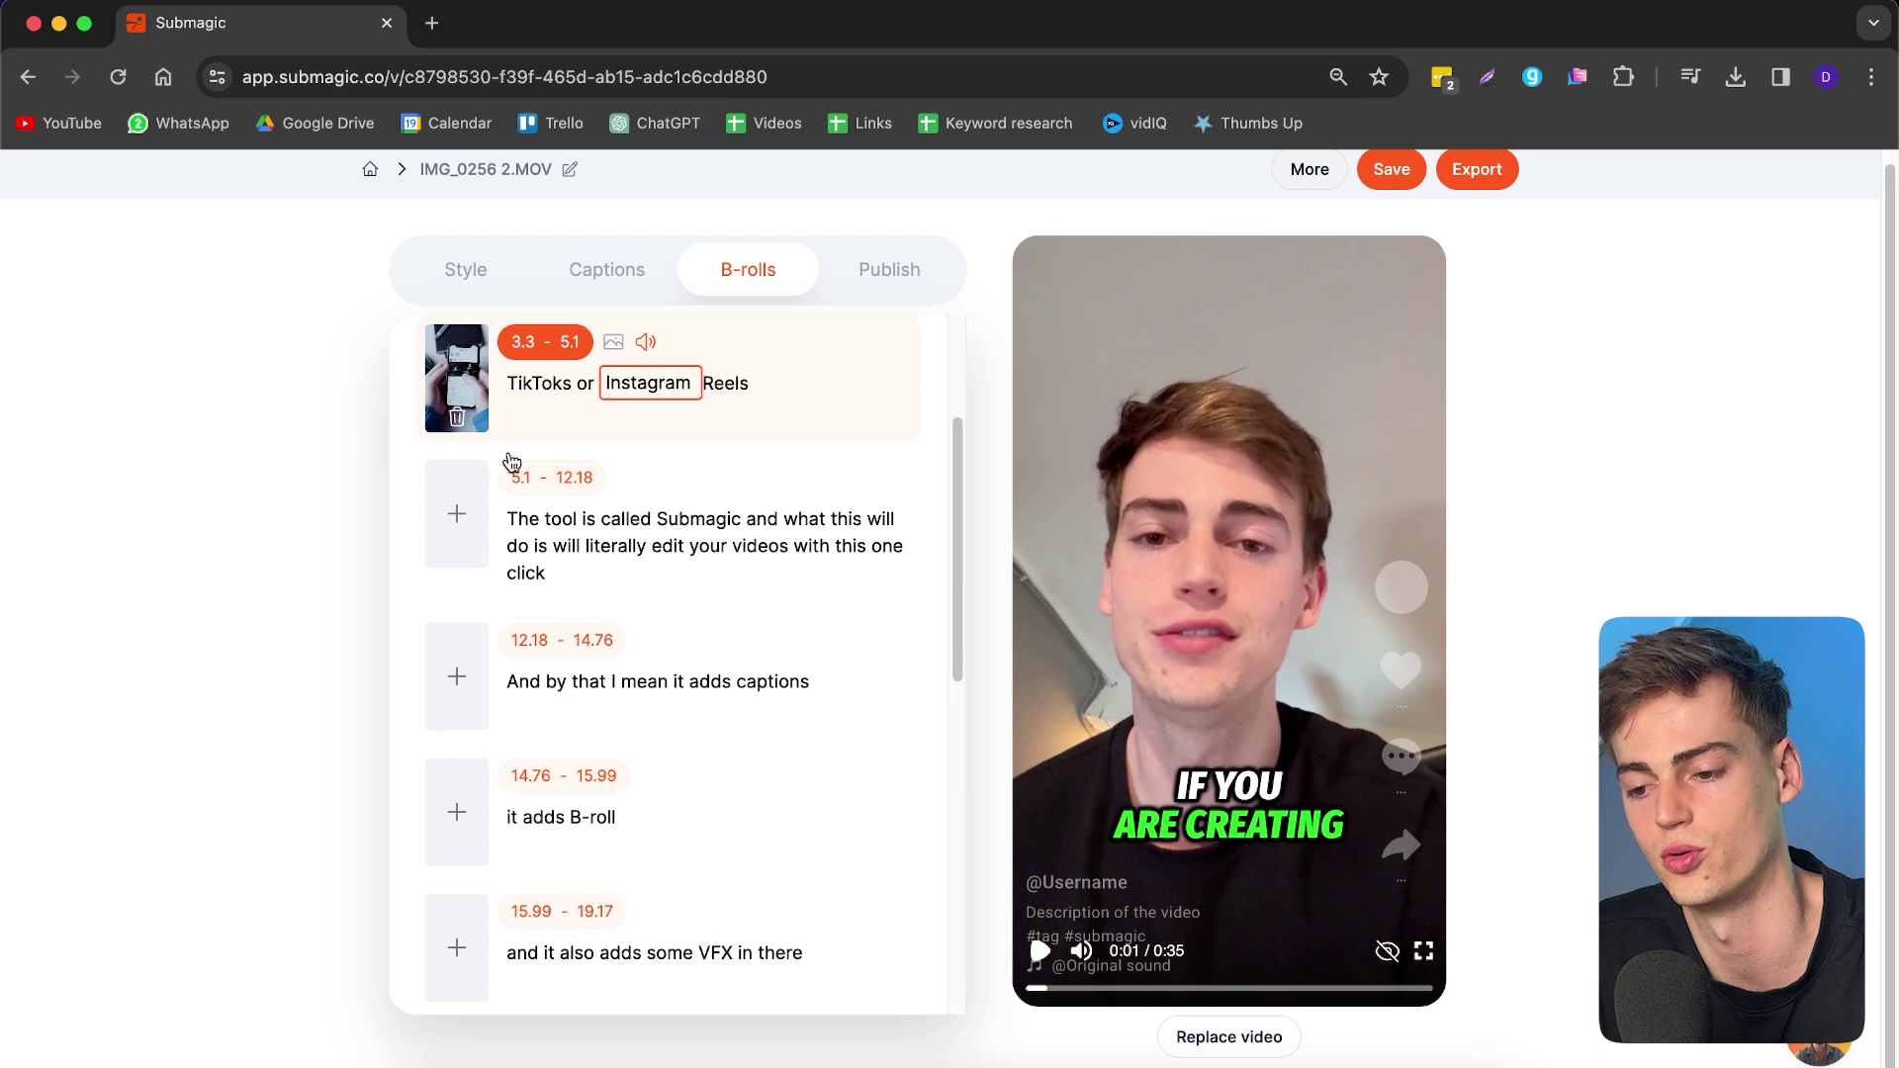
click(1041, 952)
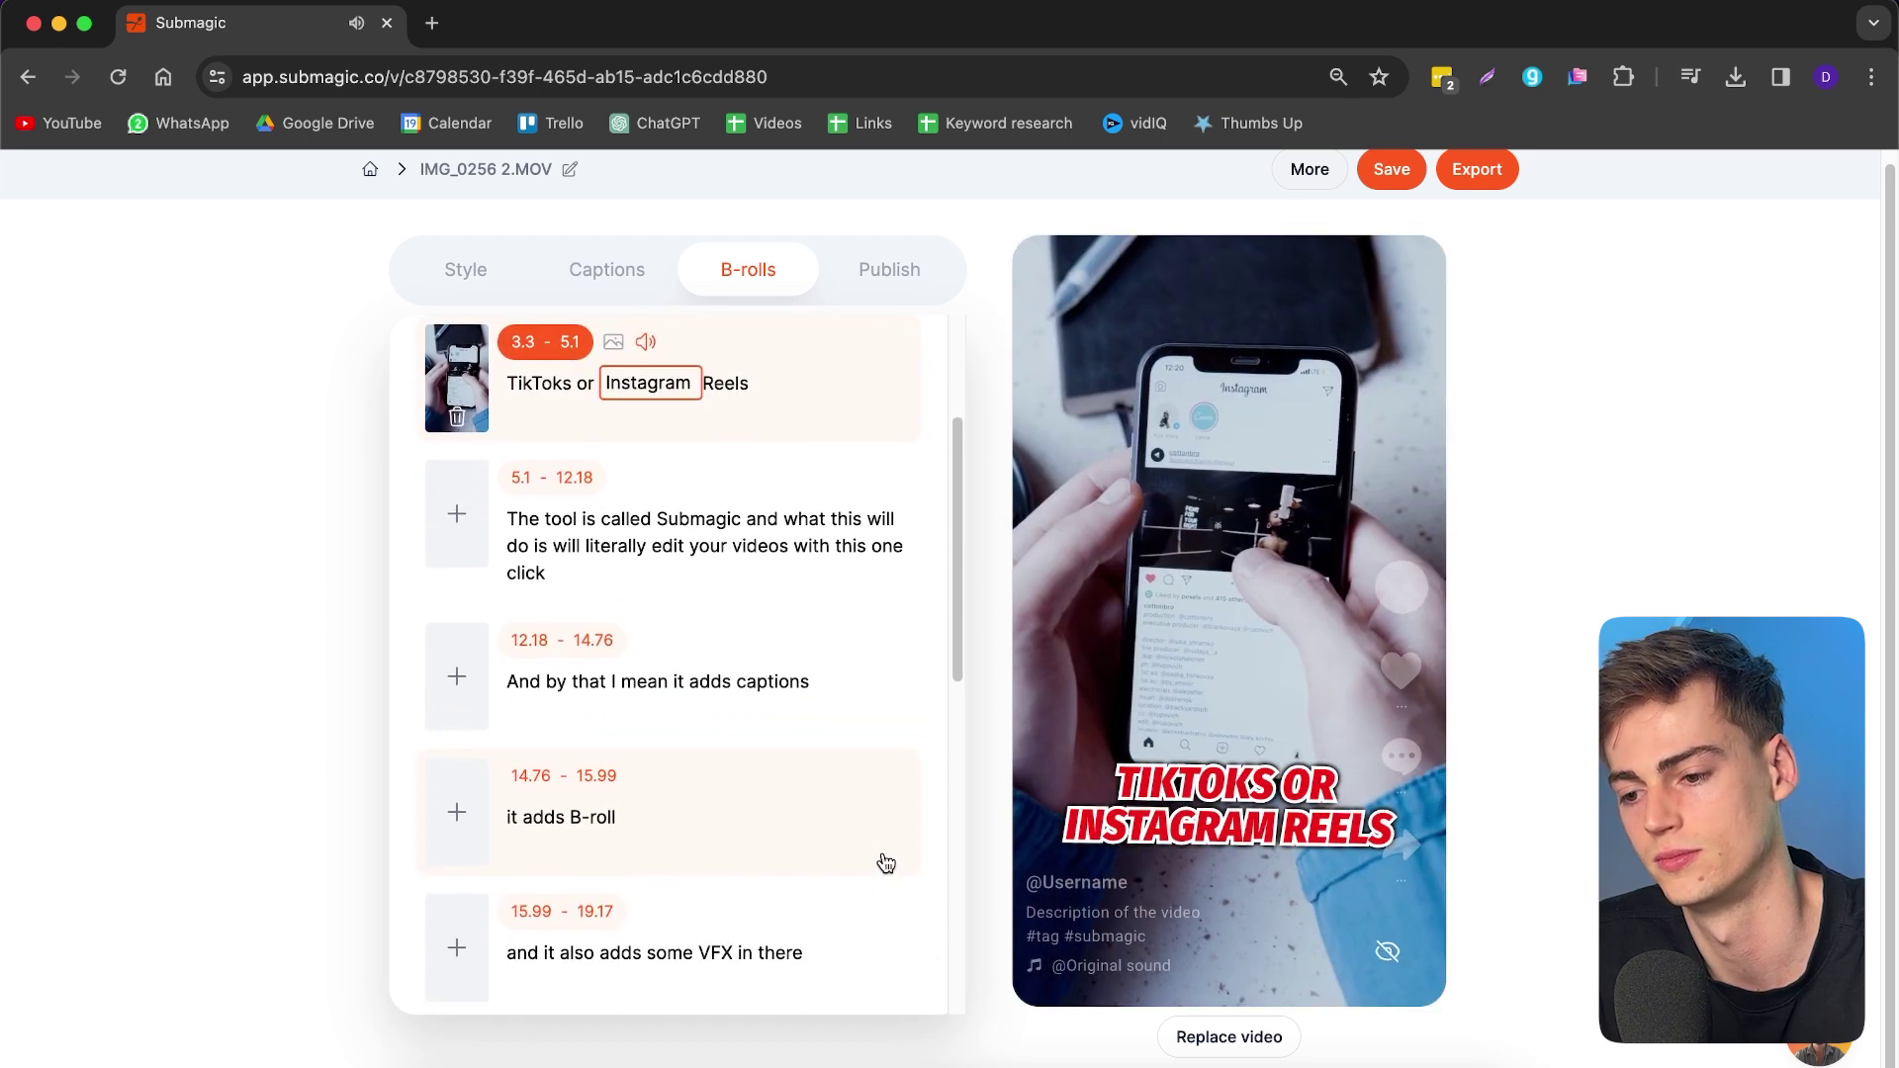
mouse_move(1047, 949)
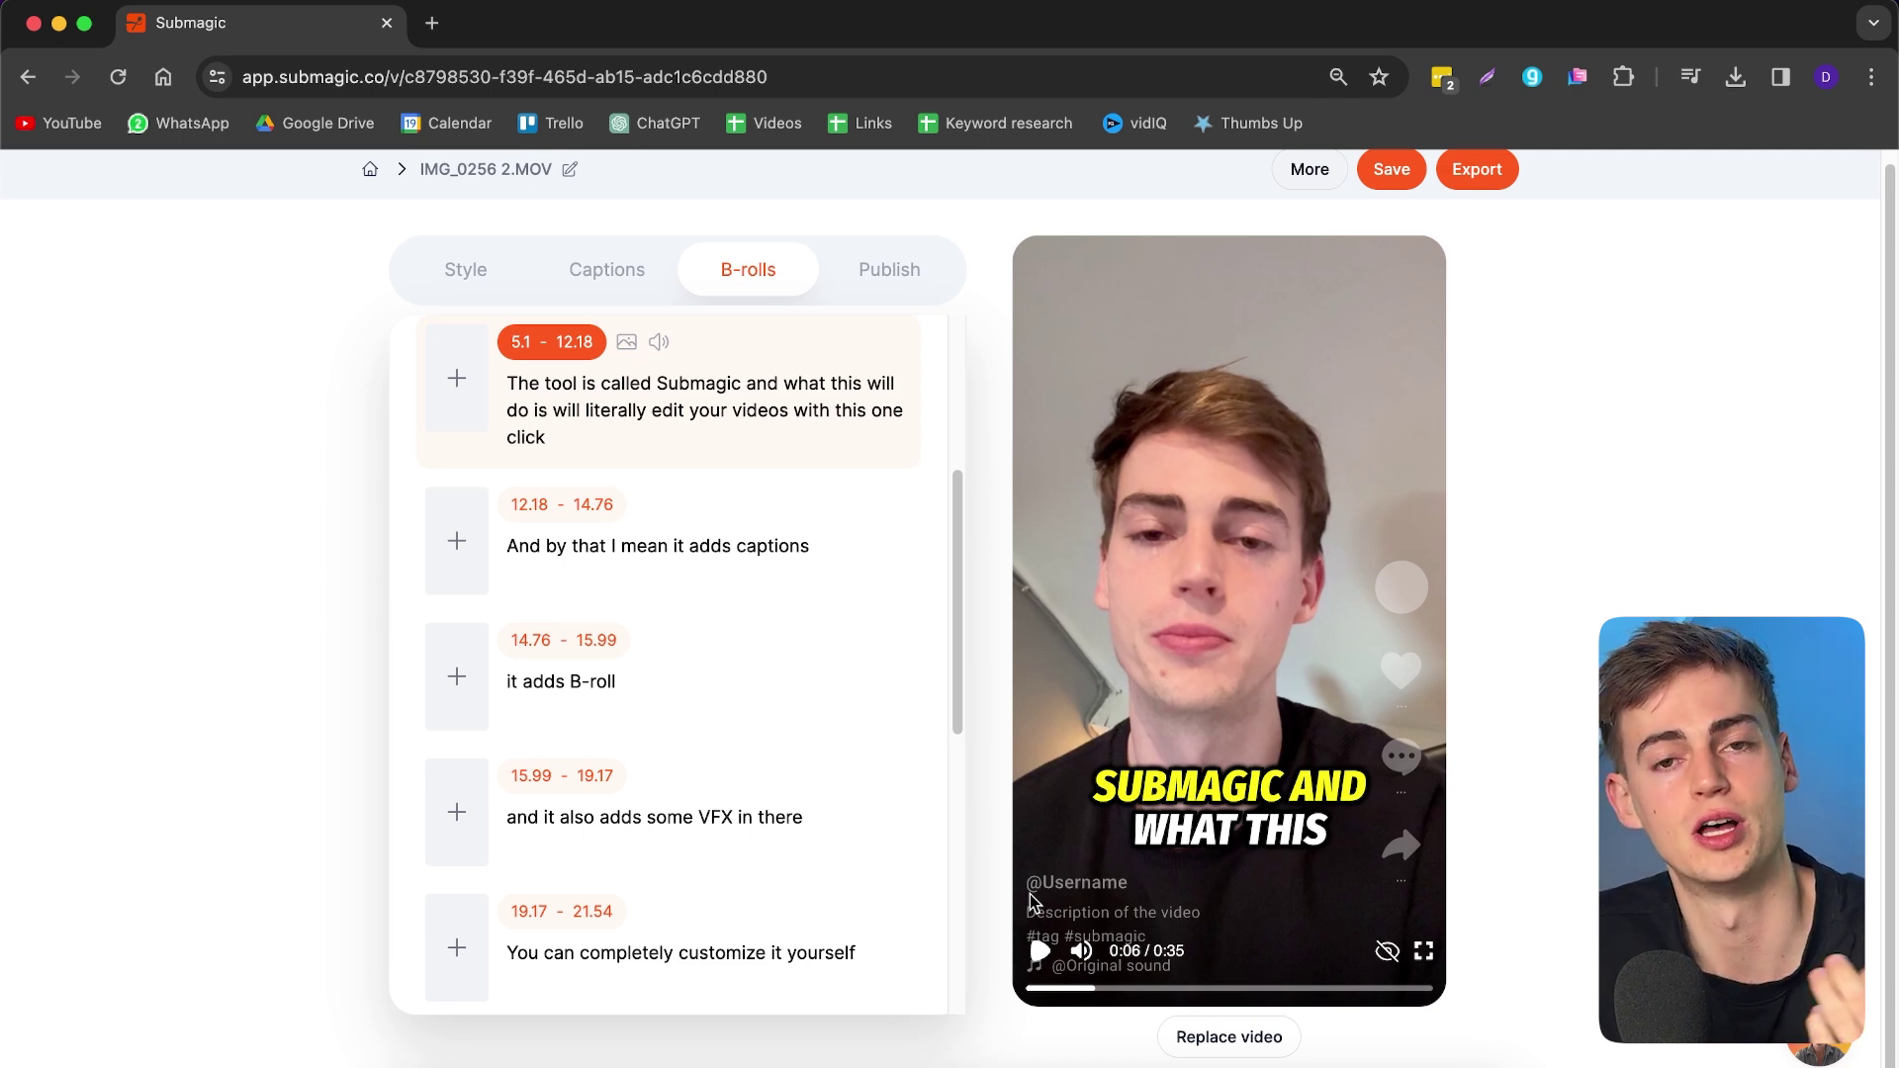
scroll(1187, 579, up, 1)
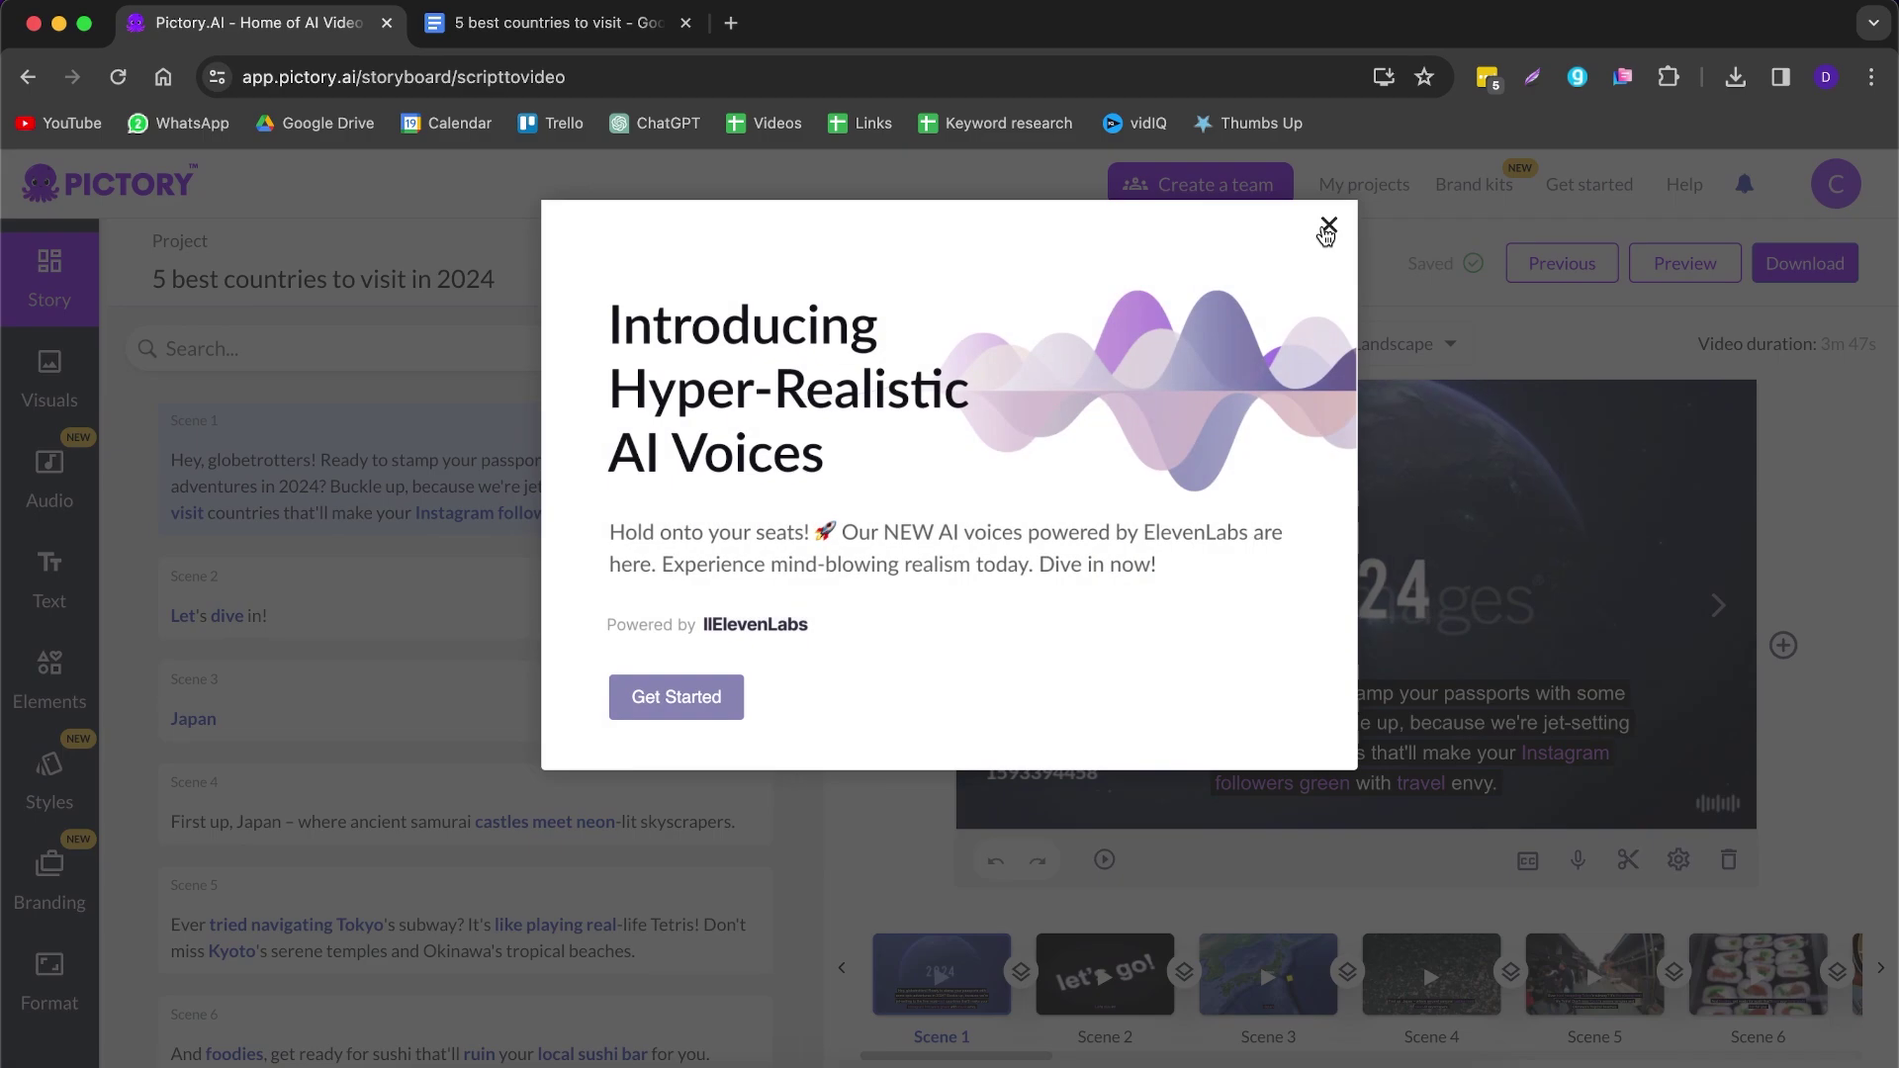
- Switch to Pictory, start a Script to Video project and paste in the full script from the "5 best countries to visit" Google Doc
click(1327, 234)
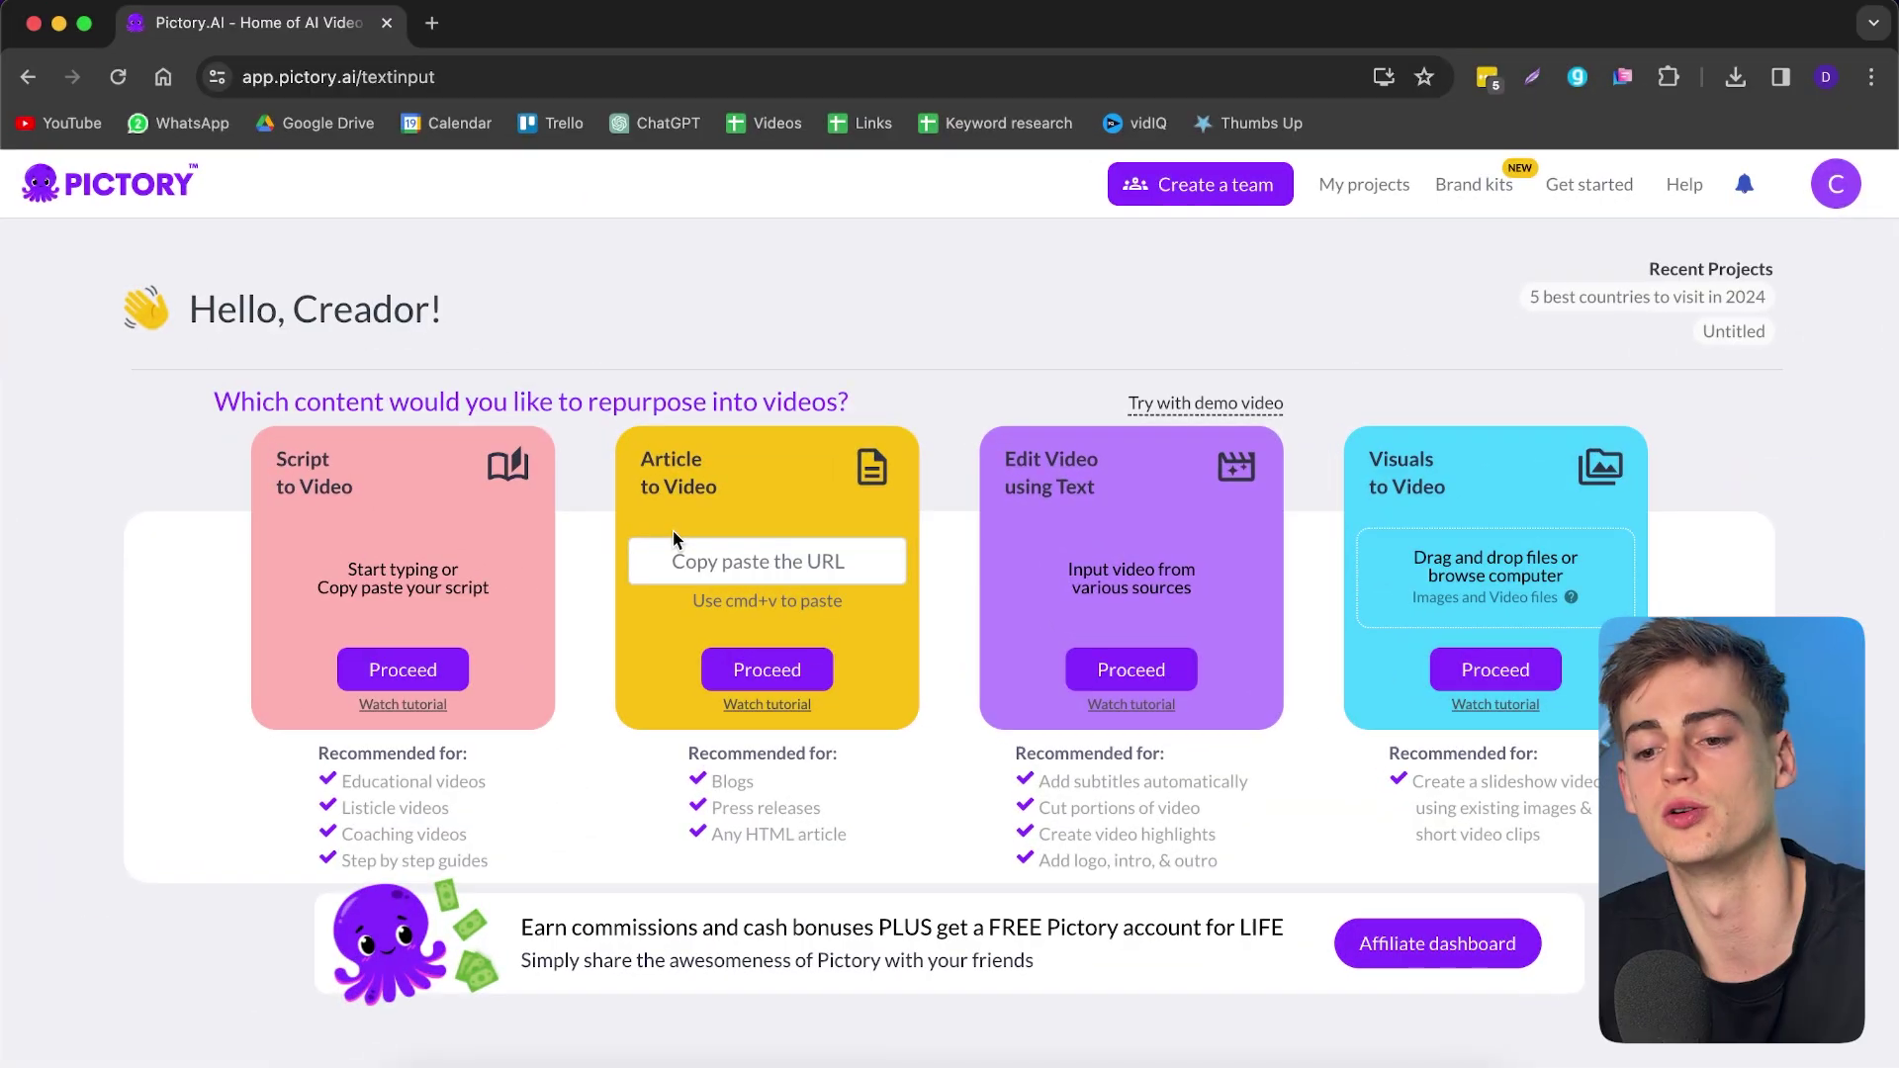
click(403, 672)
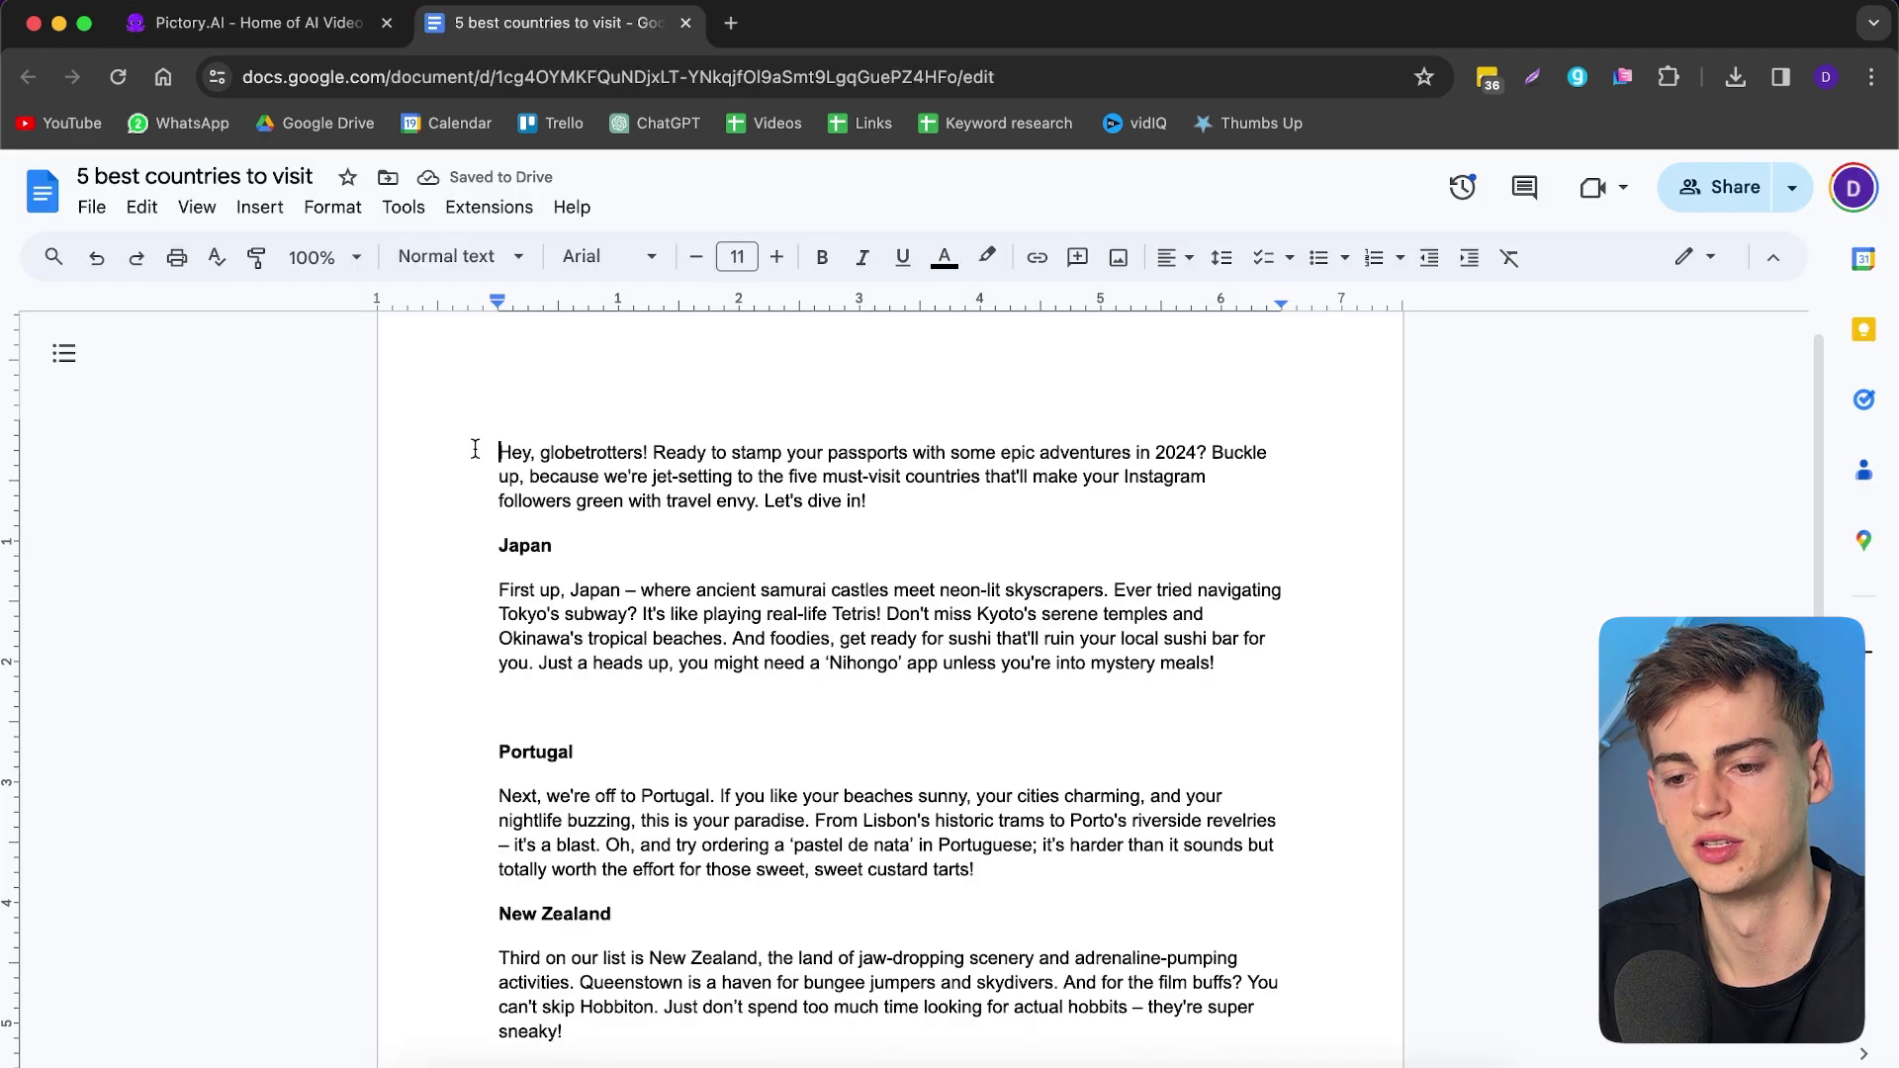
drag(475, 445, 989, 959)
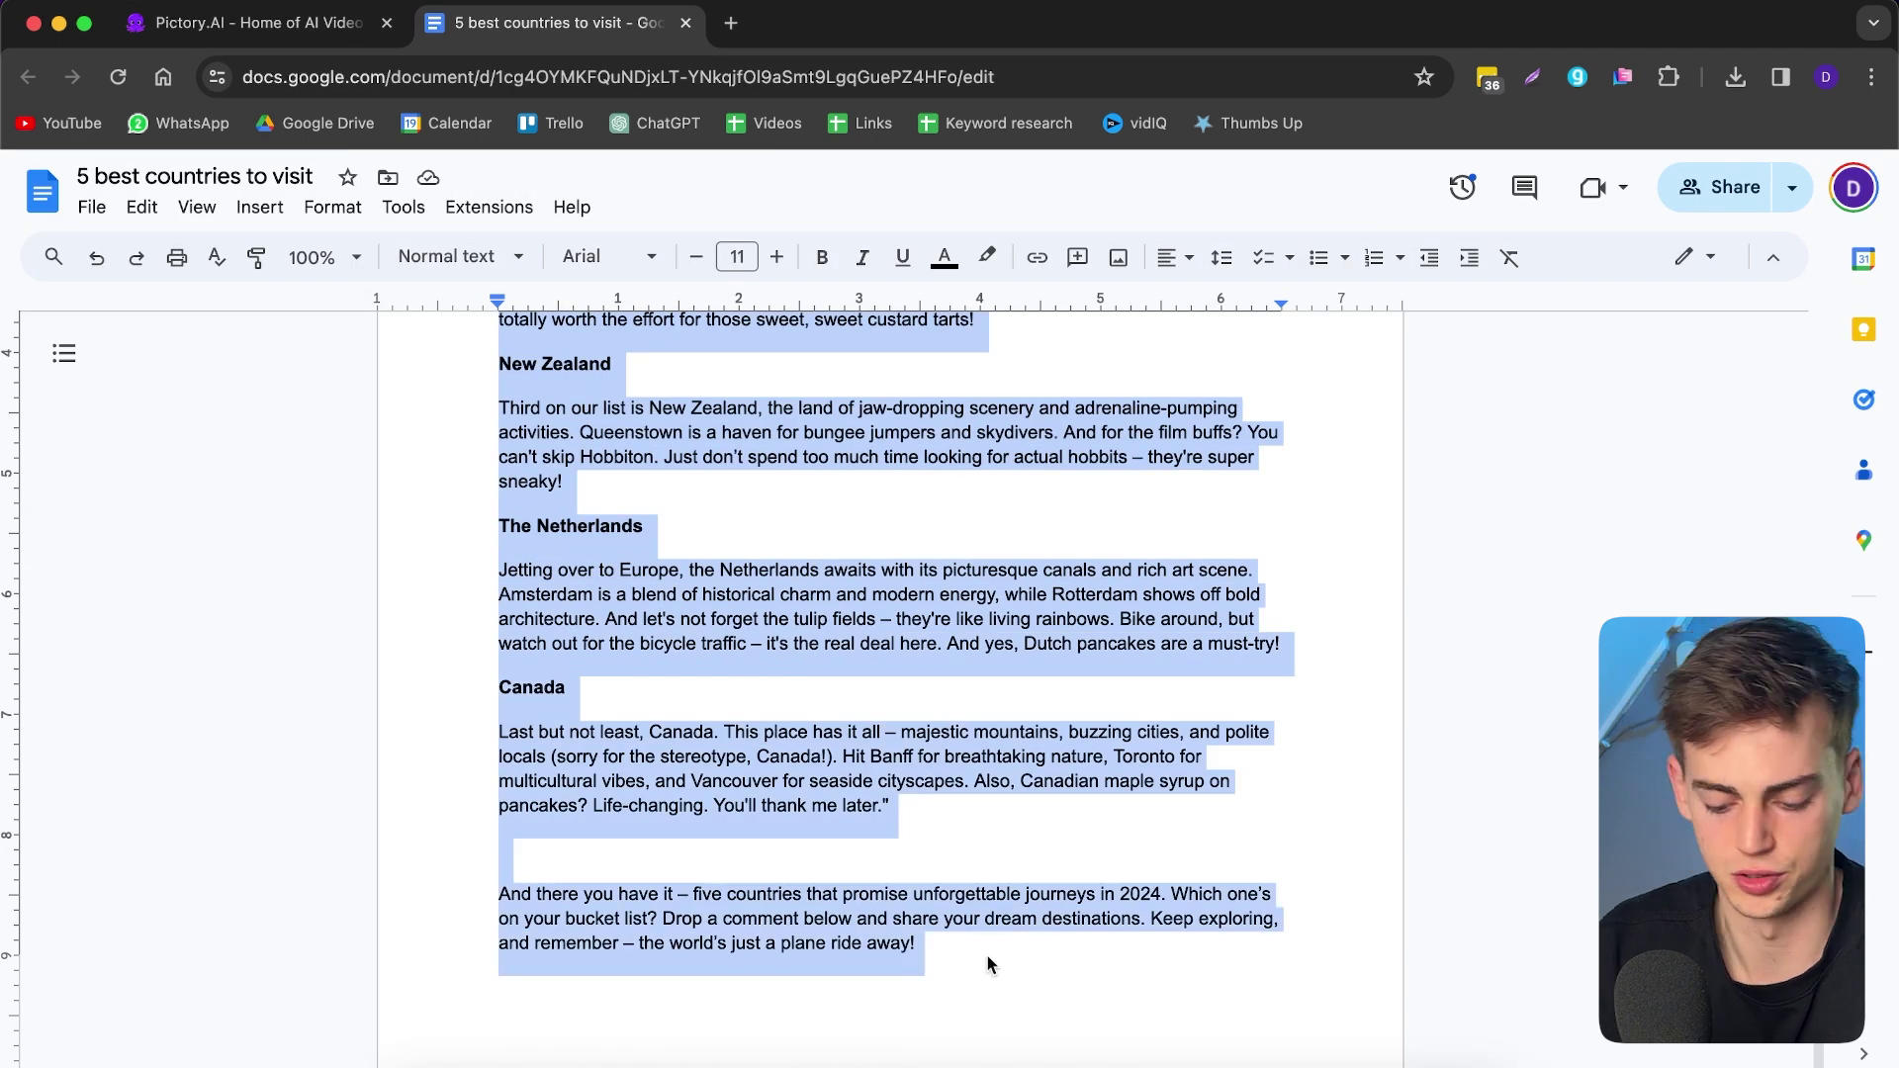
click(323, 44)
click(612, 520)
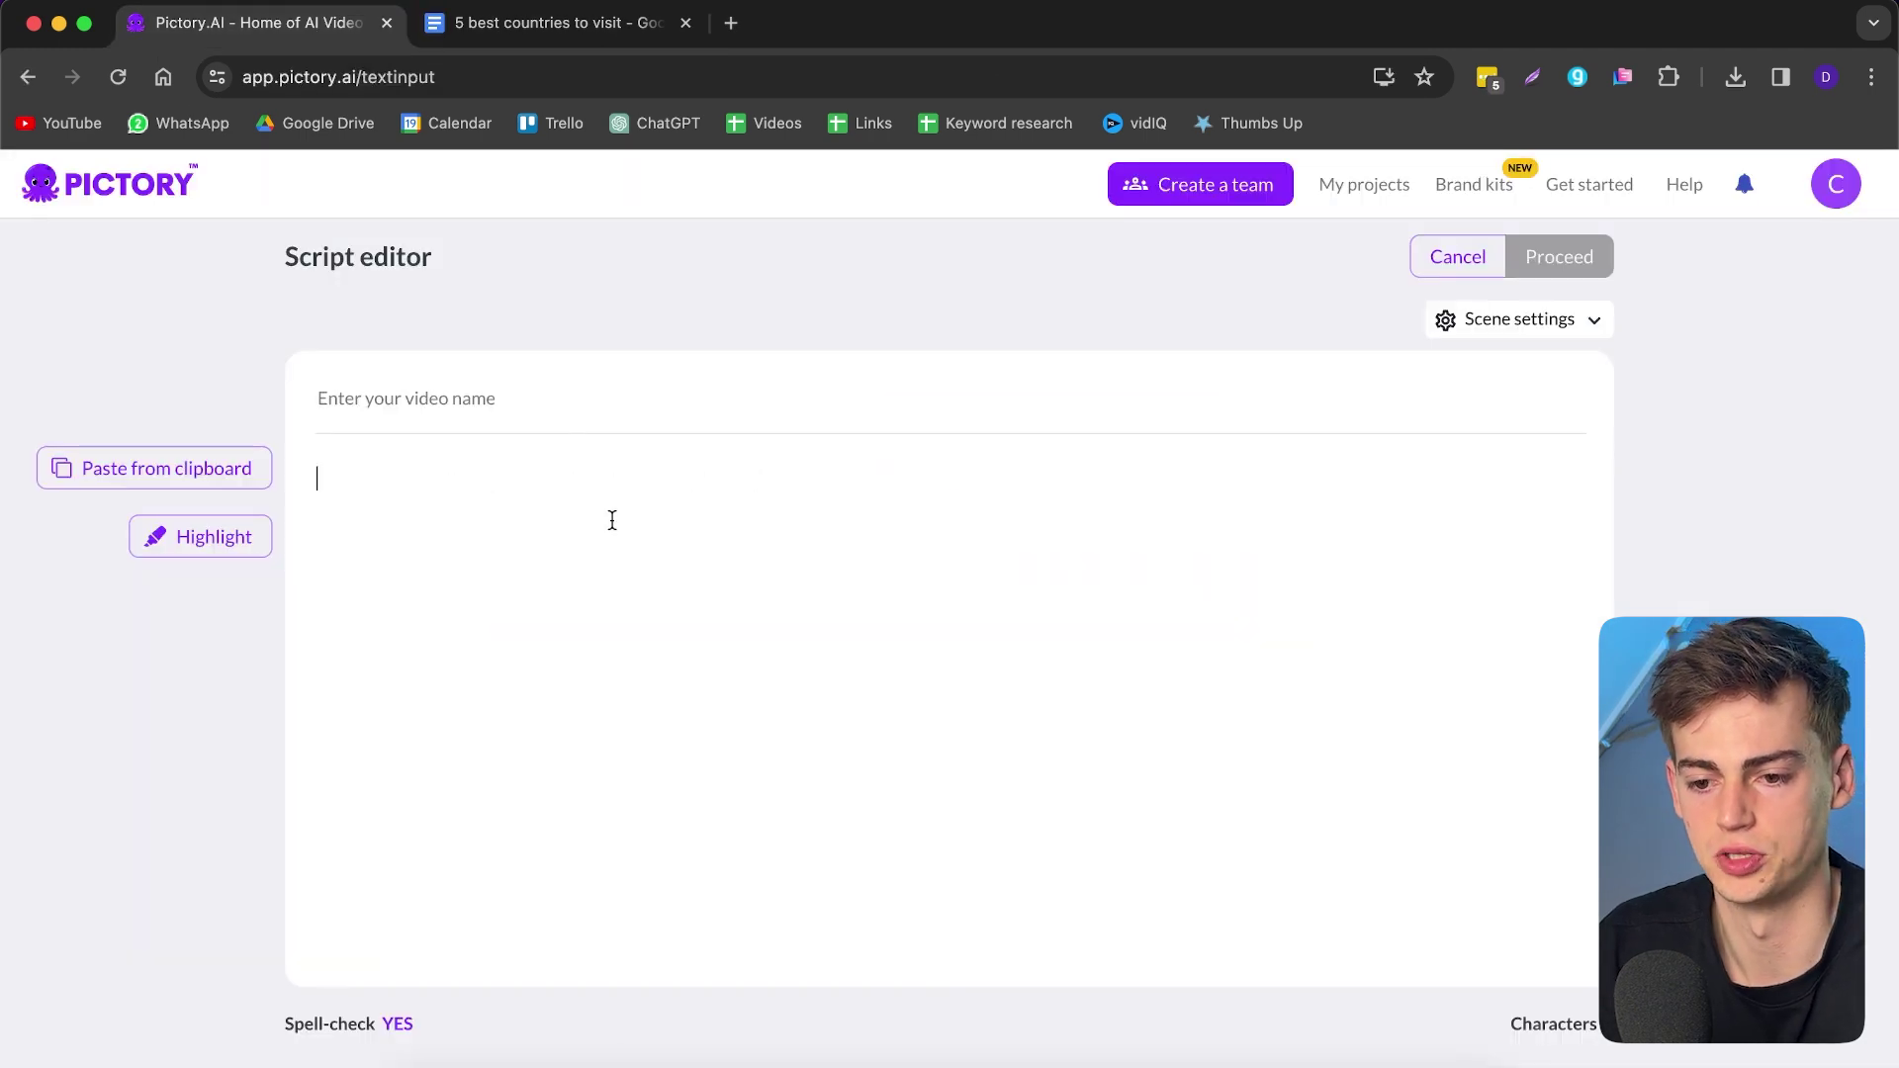
key(super+v)
scroll(581, 598, up, 10)
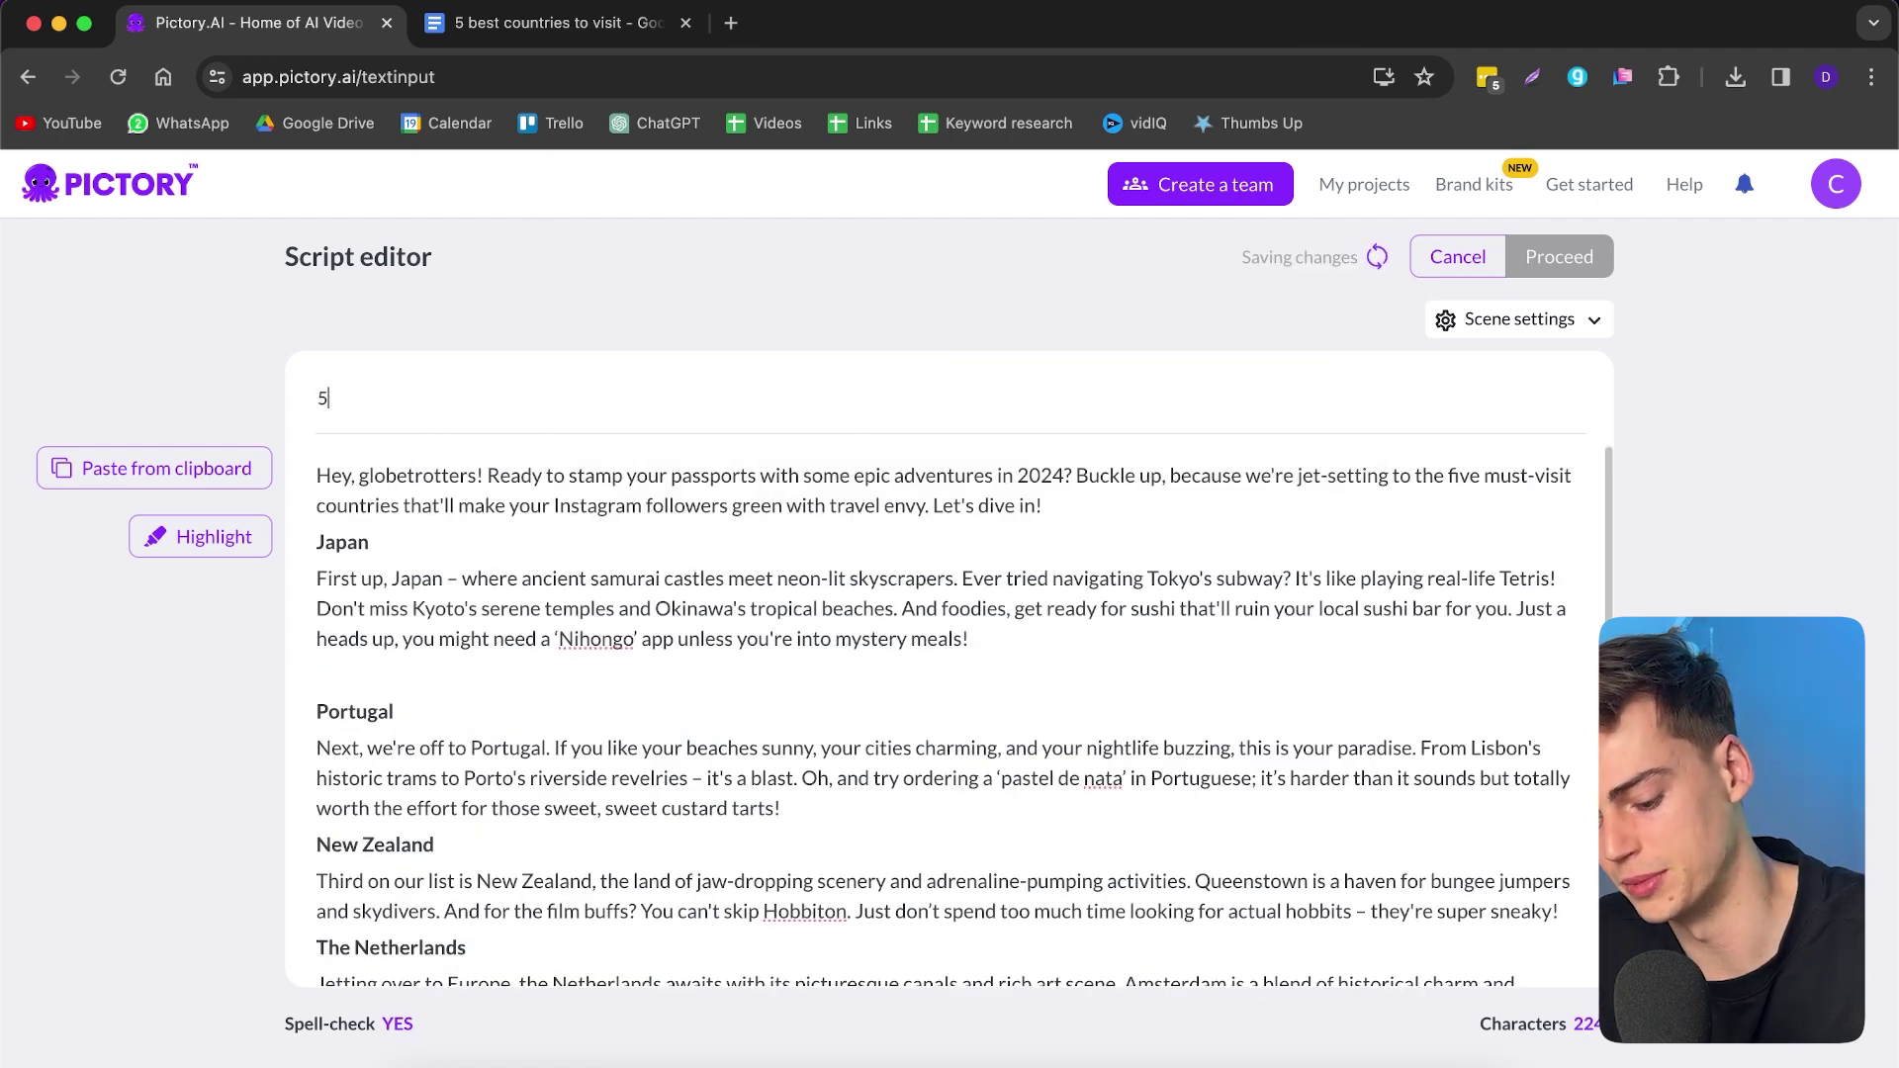
- Name the video "5 best countries to visit in 2024" and generate its storyboard from the script
text(5 besst countries to visit in 2024)
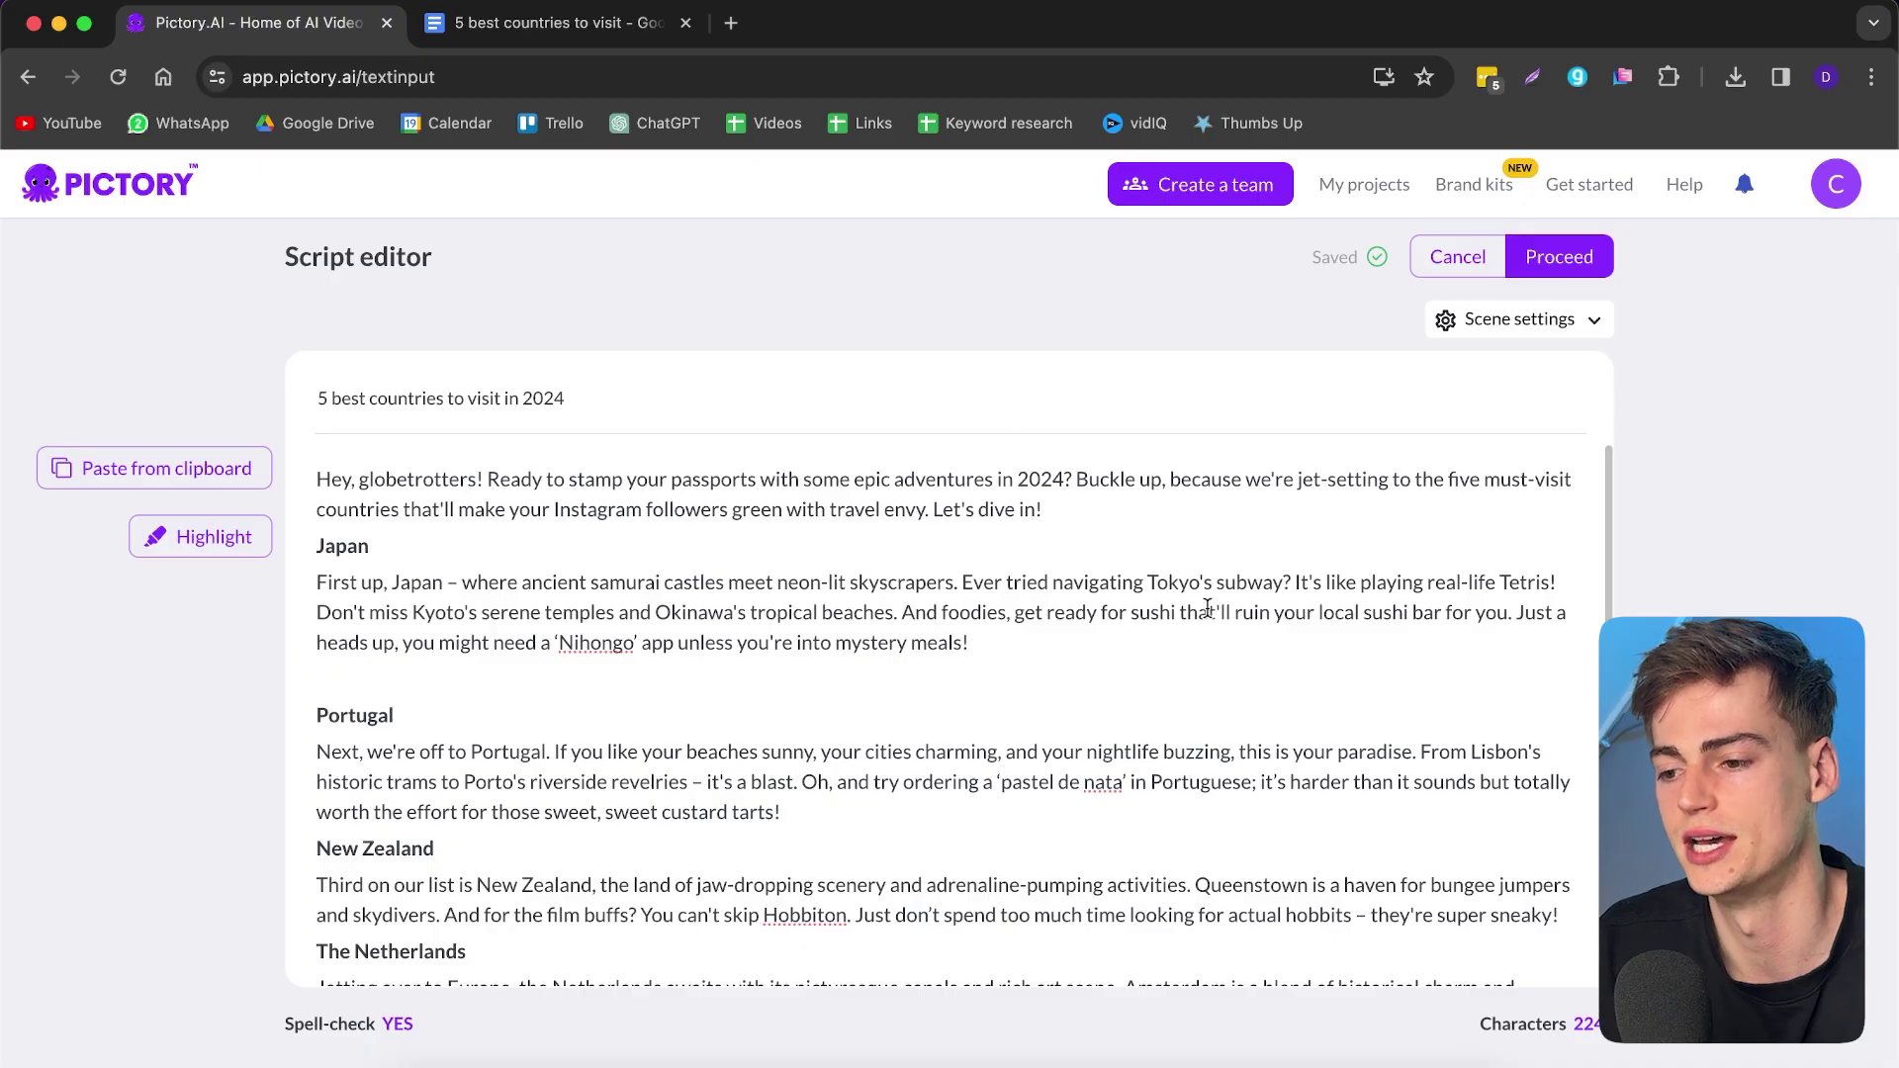
scroll(815, 657, down, 2)
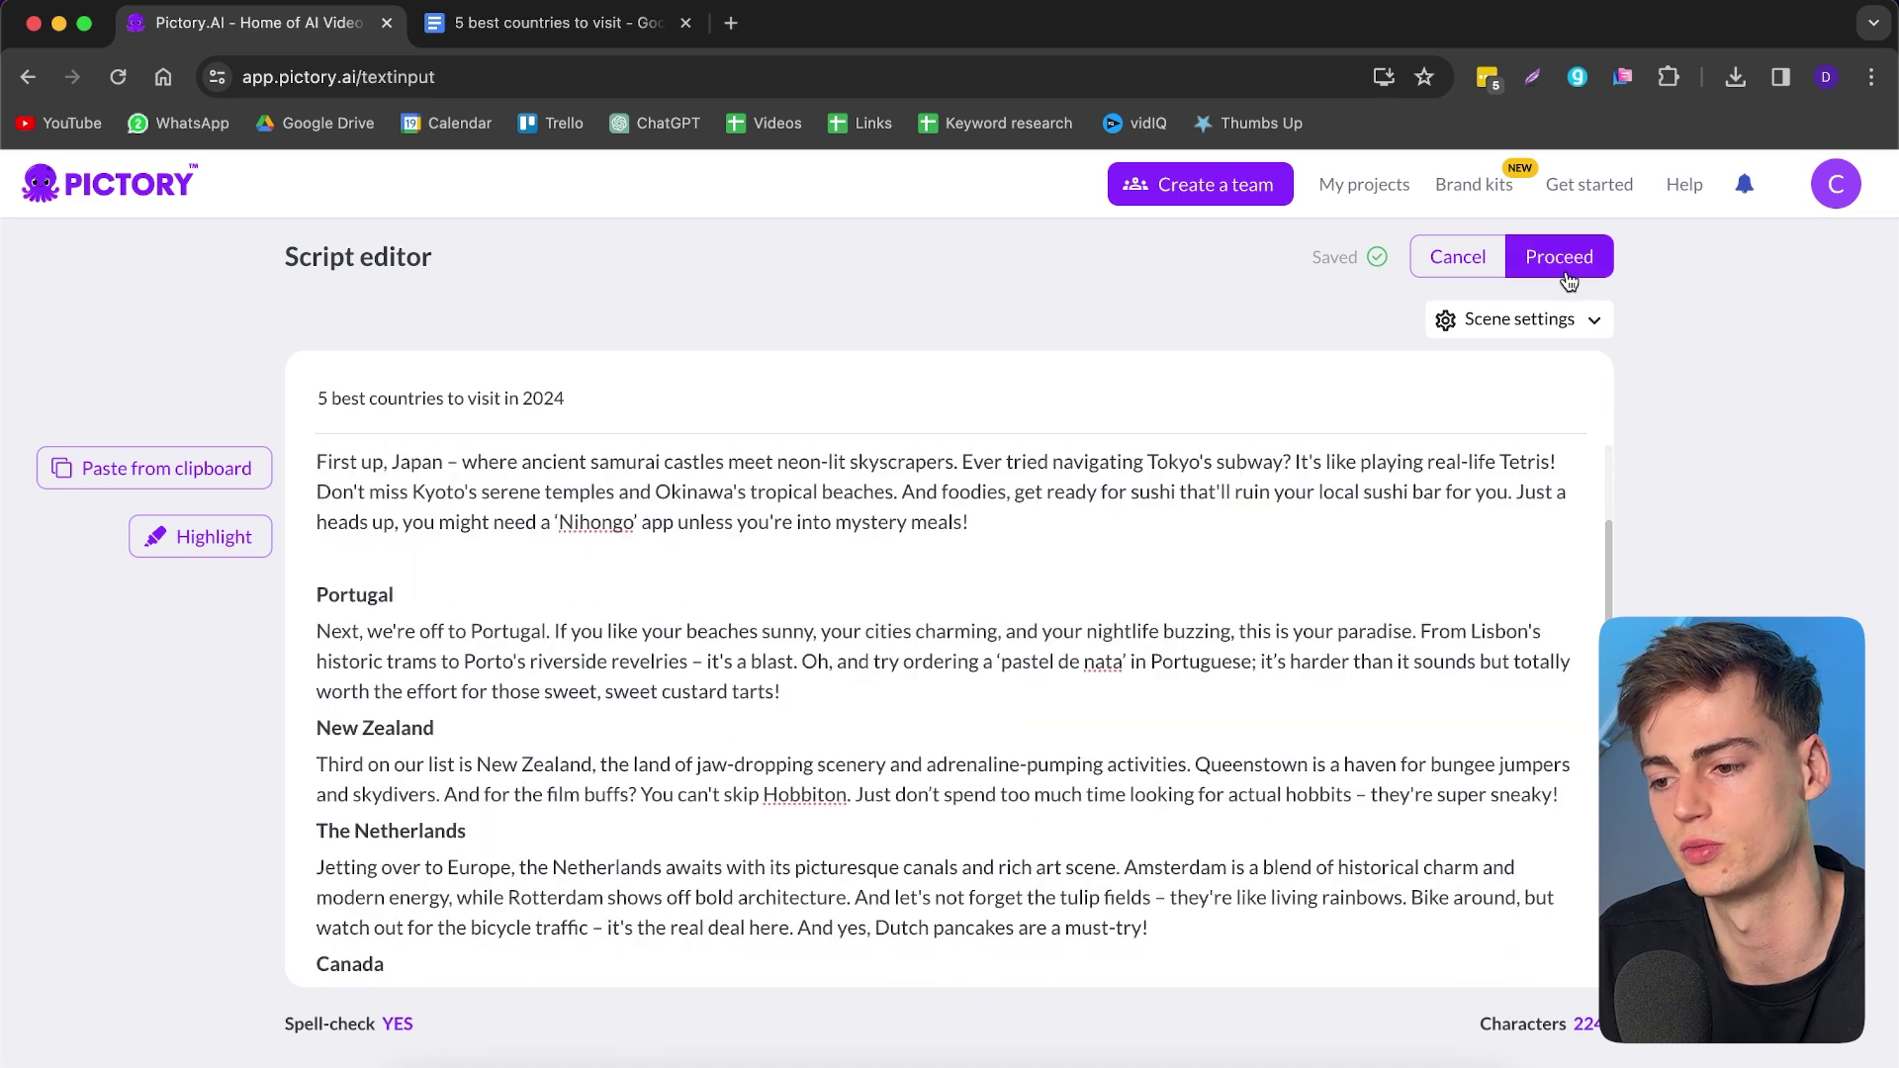
click(1560, 259)
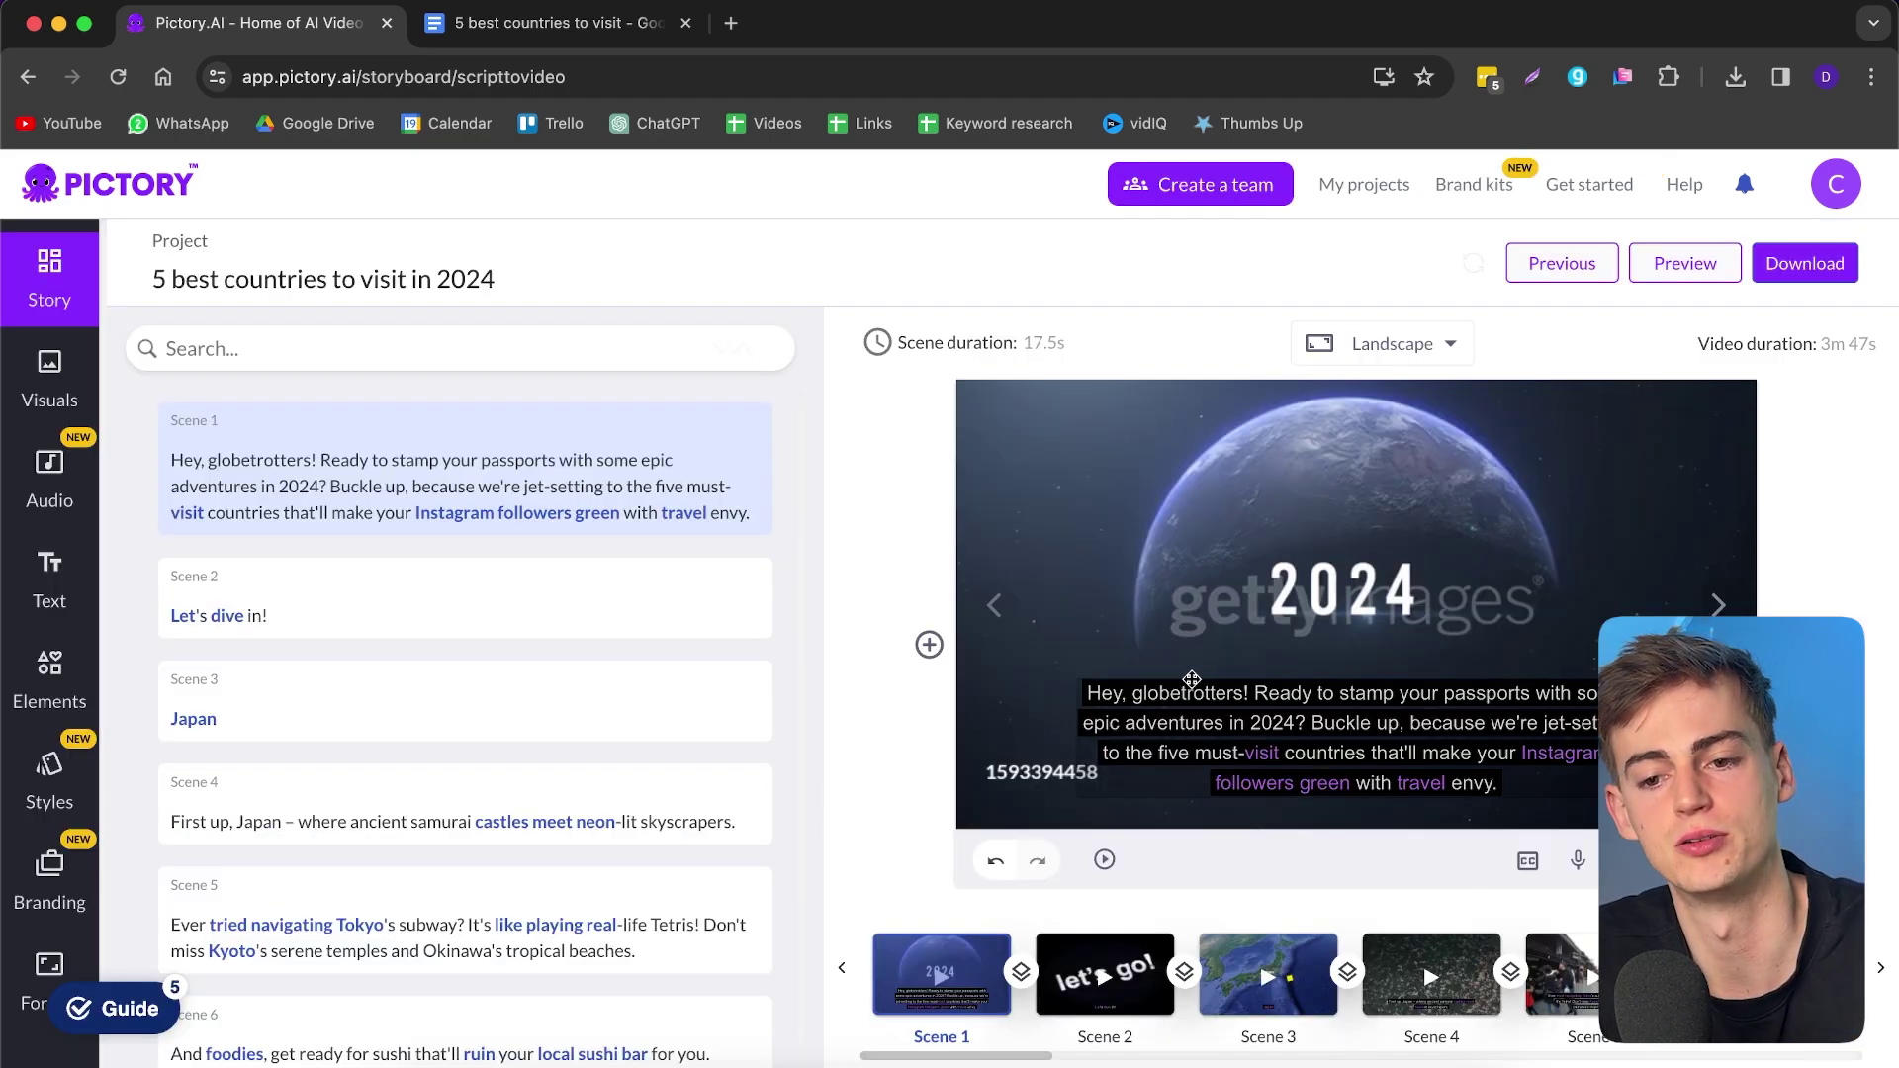
- Look through the storyboard scenes and play the video preview through the Japan scene
scroll(518, 746, down, 10)
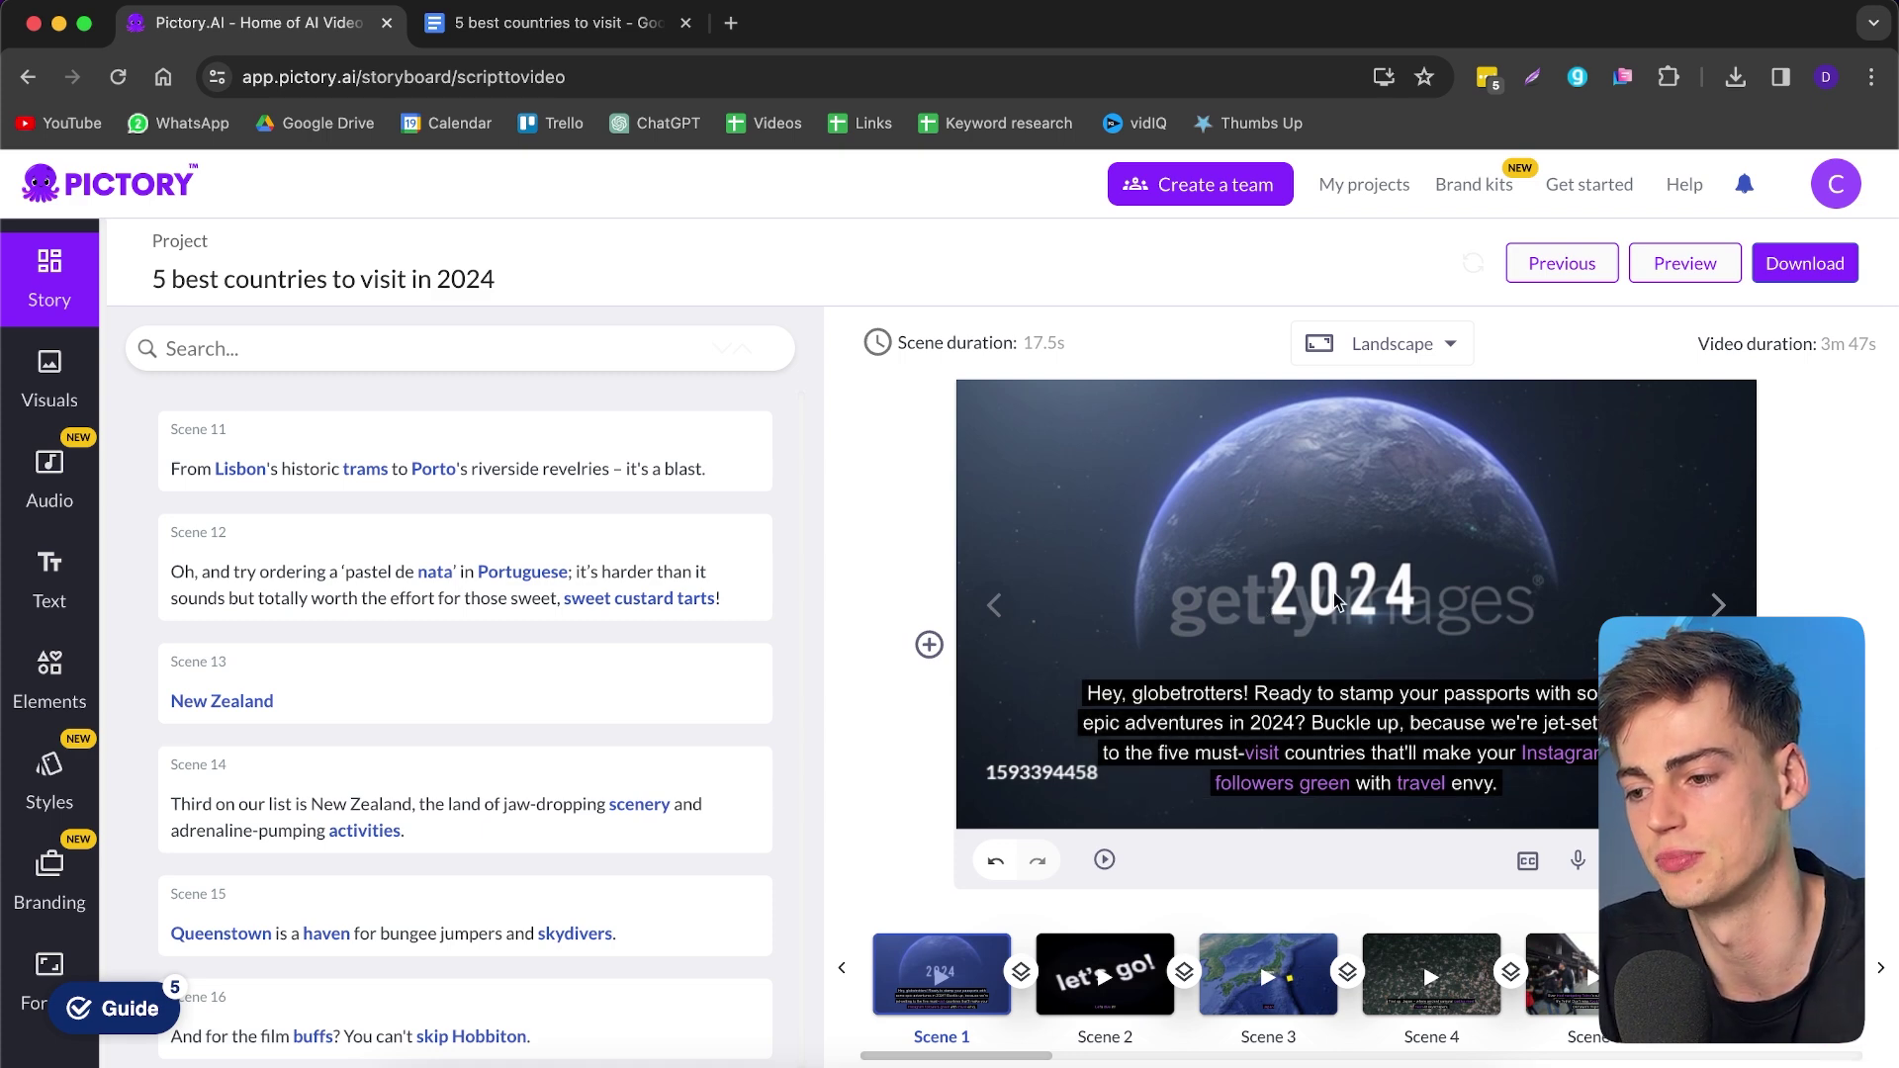
click(1675, 274)
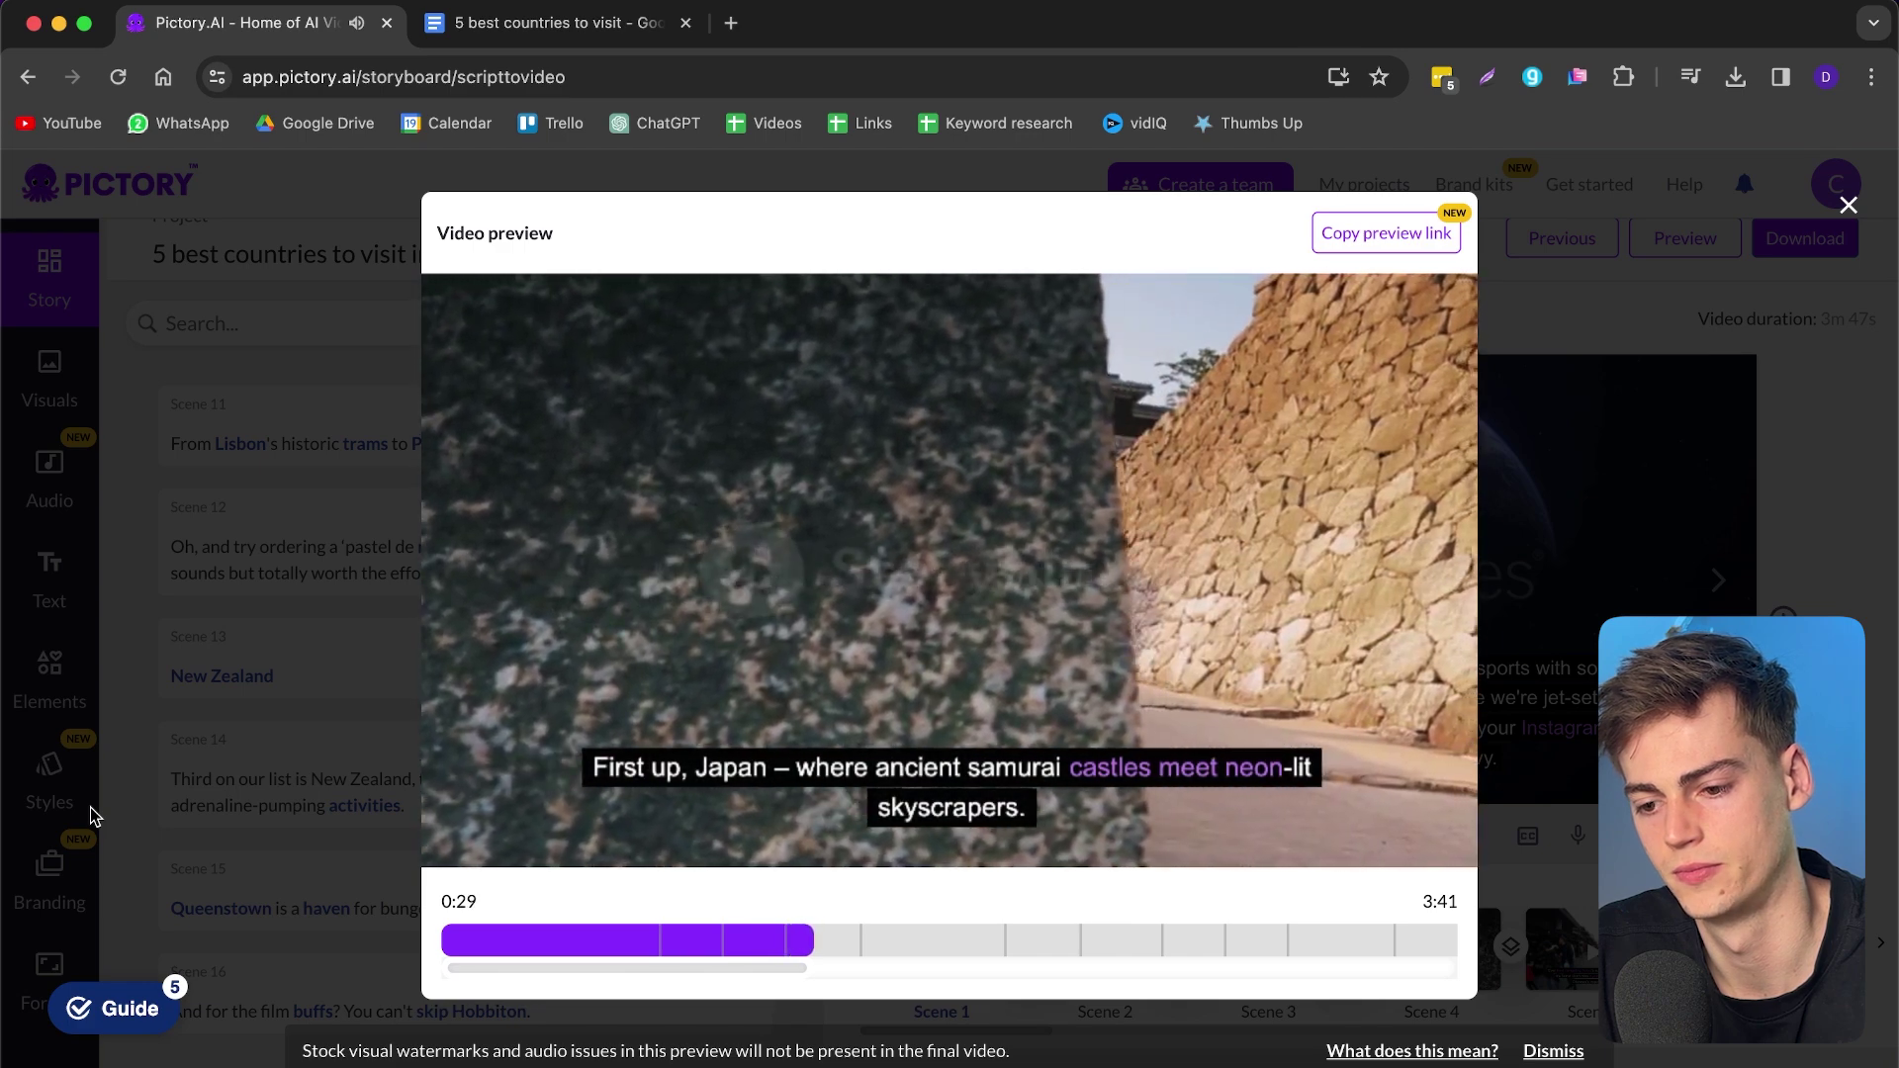
click(815, 596)
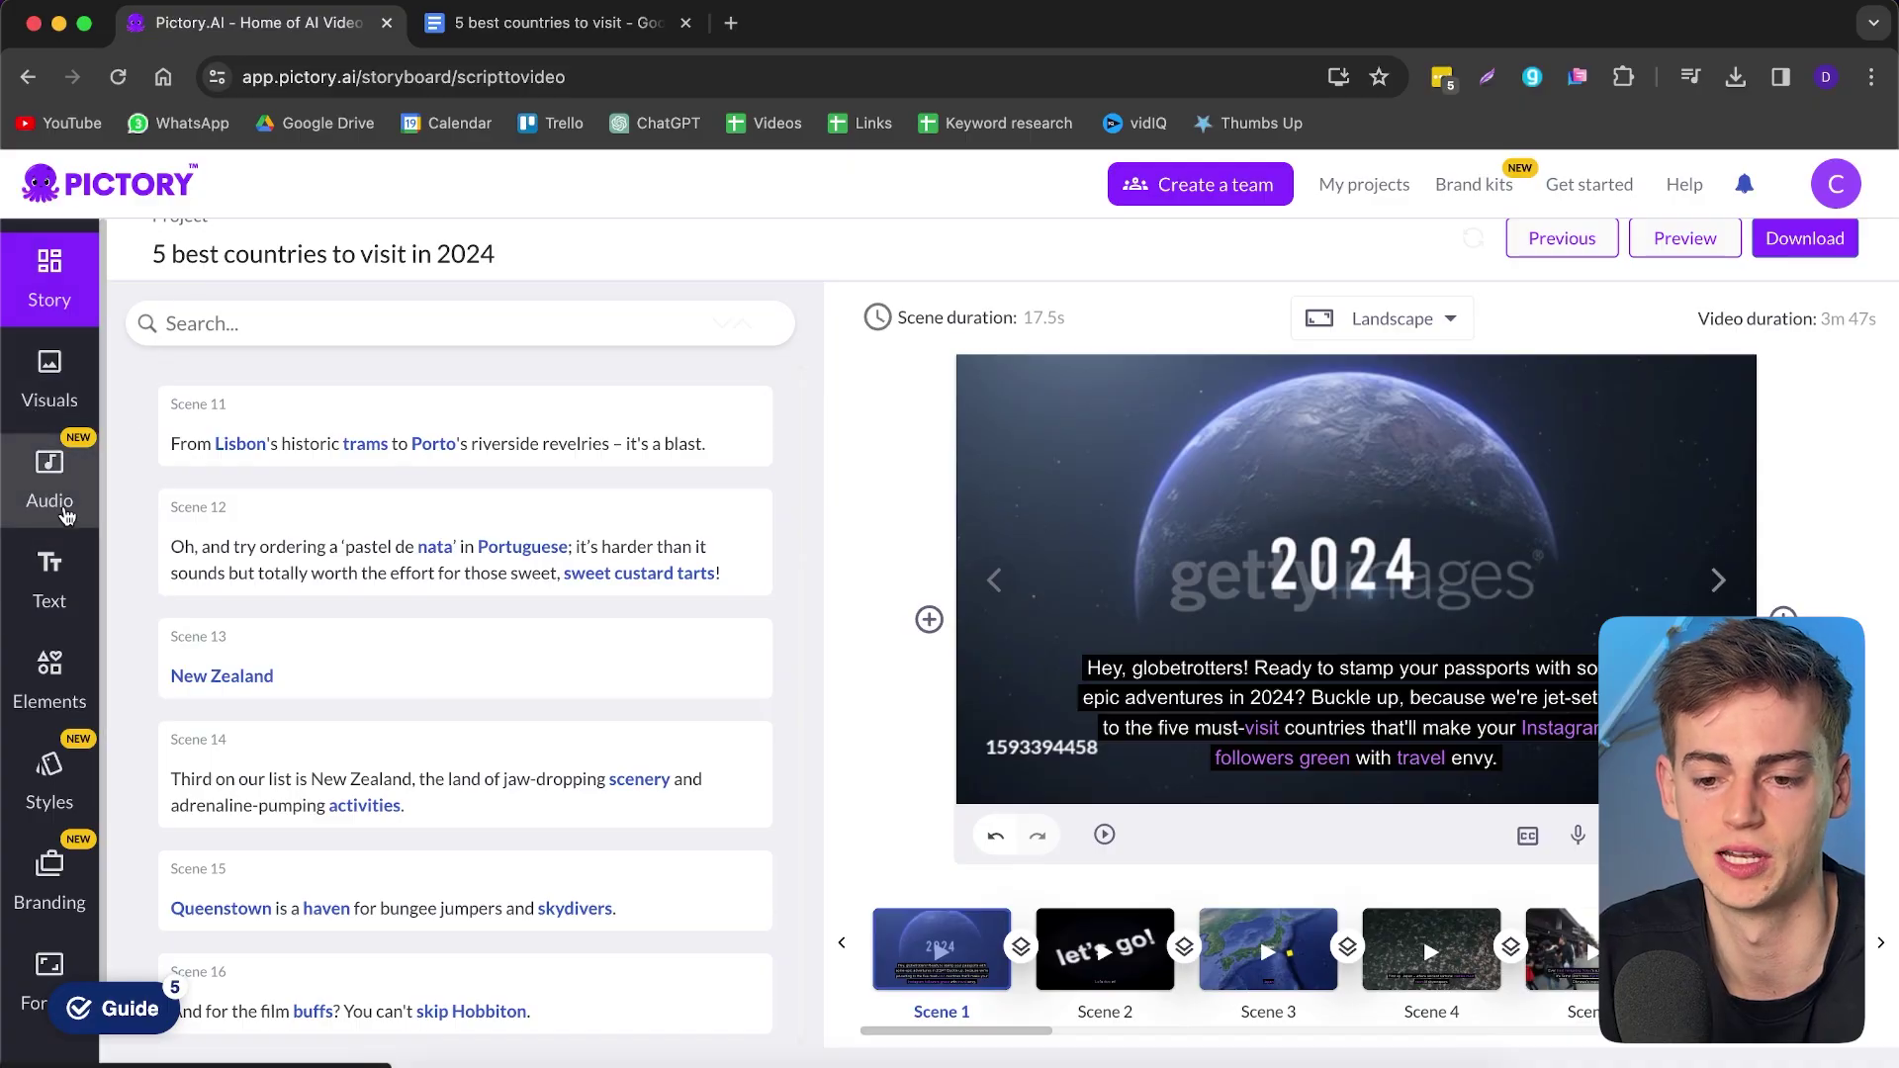
- Dismiss the AI voices banner, apply the standard English voice Aria as the voiceover and preview the video
click(65, 516)
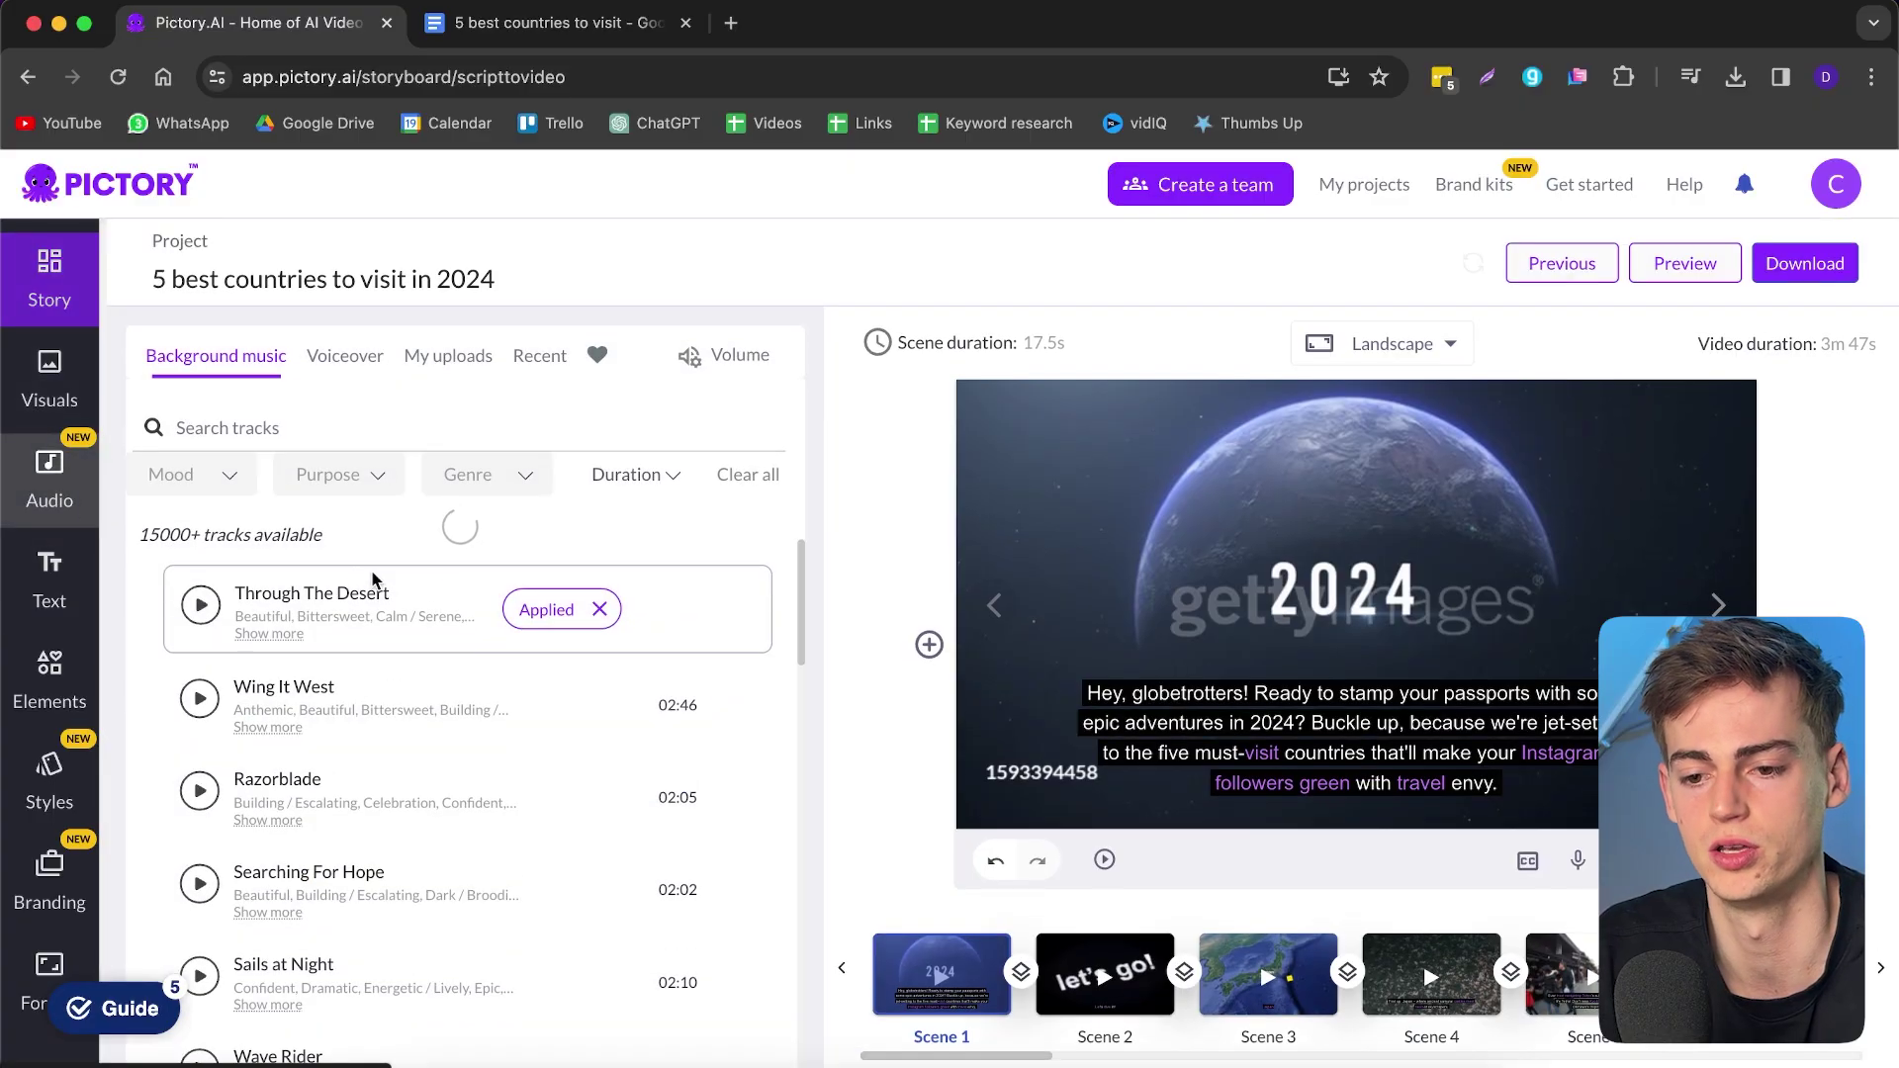
click(330, 365)
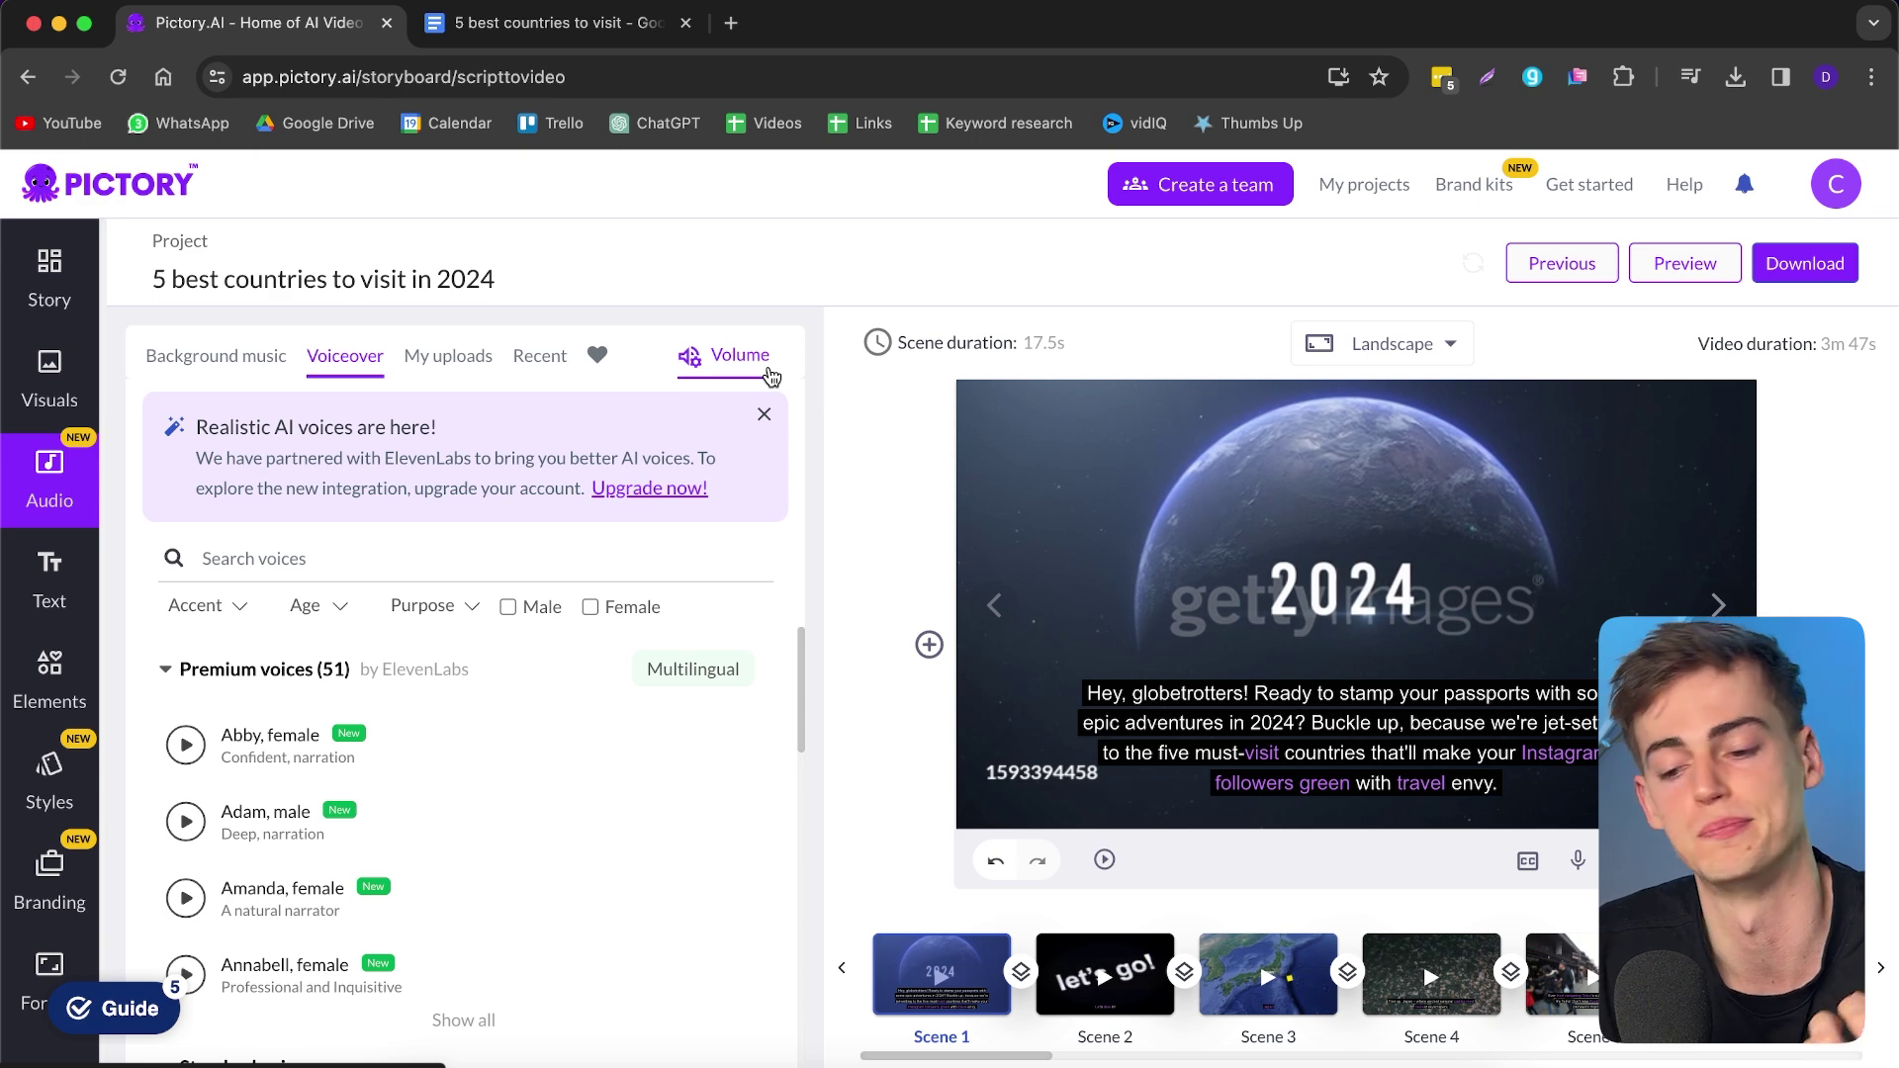
click(764, 414)
scroll(594, 686, down, 5)
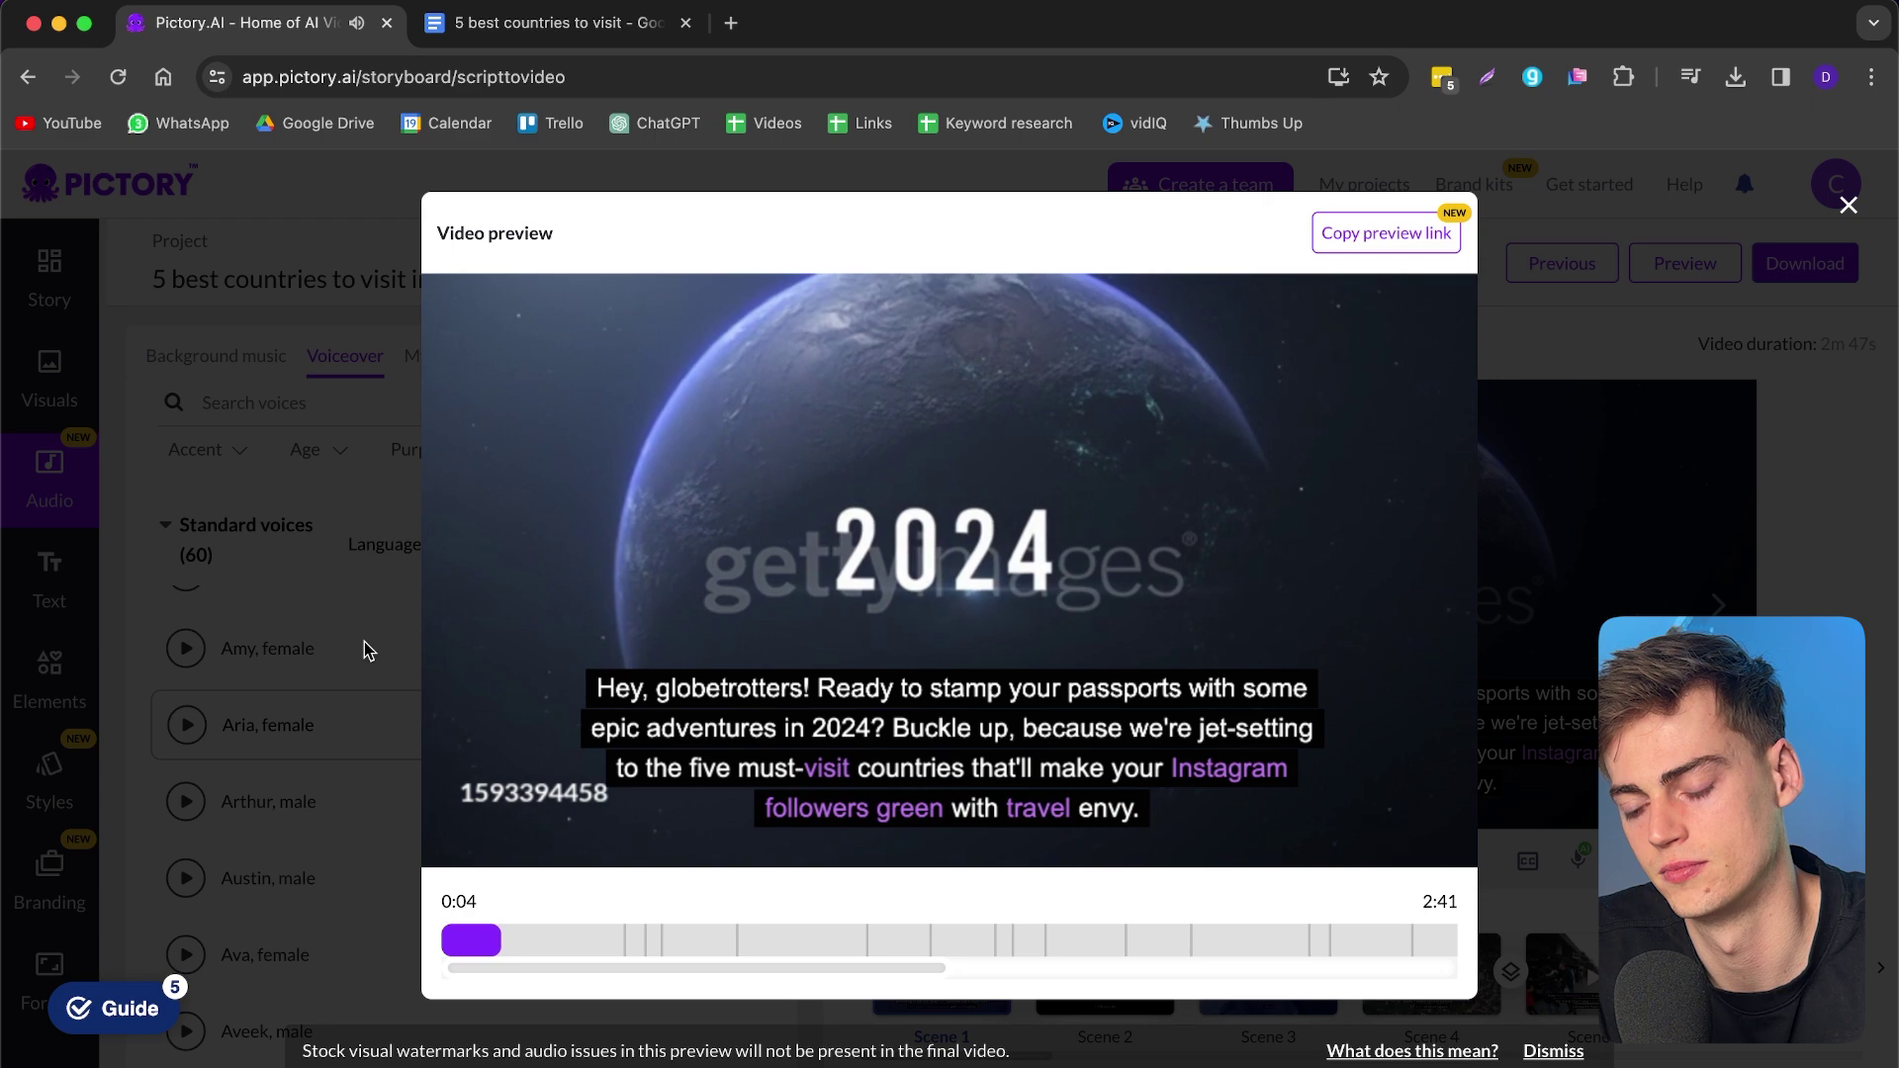
mouse_move(586, 621)
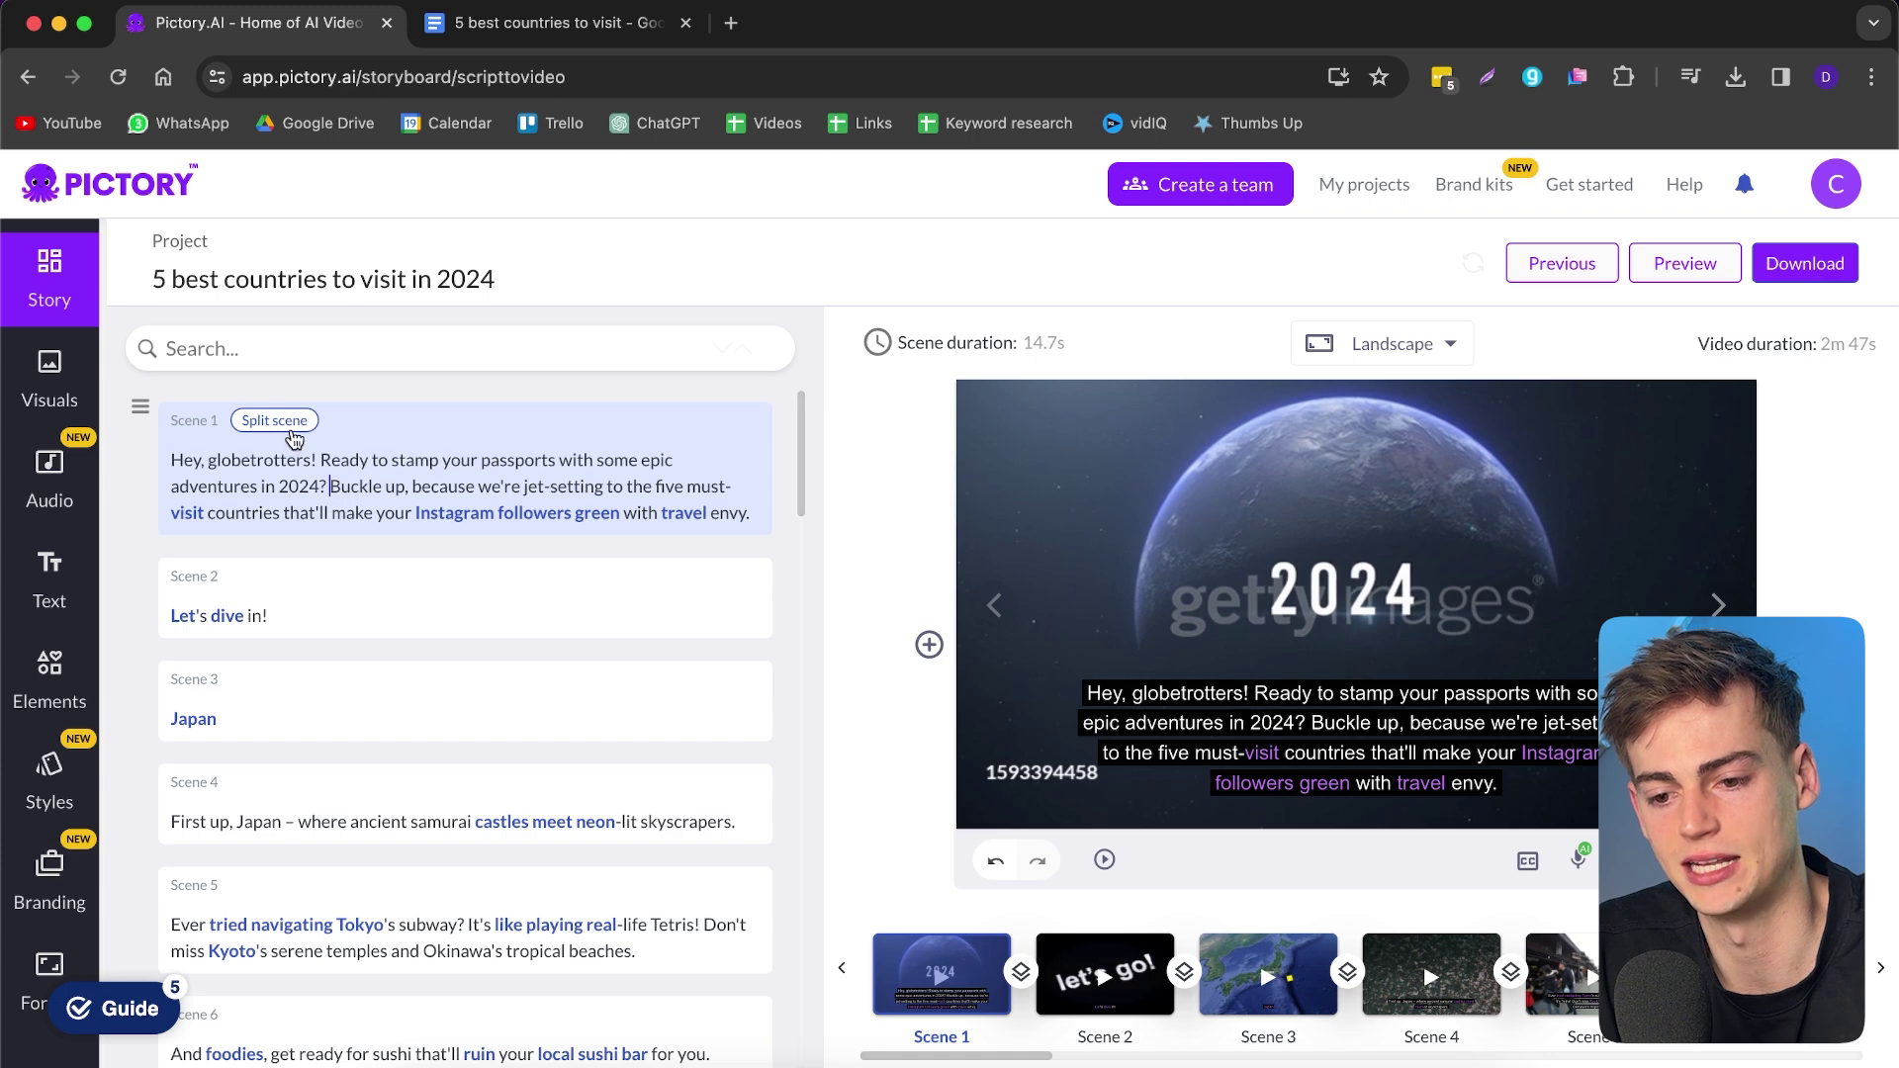
- Split scene 1 after "adventures in 2024?" and replace the new scene 2's visual with the airplane window video from a "travel" search
click(286, 436)
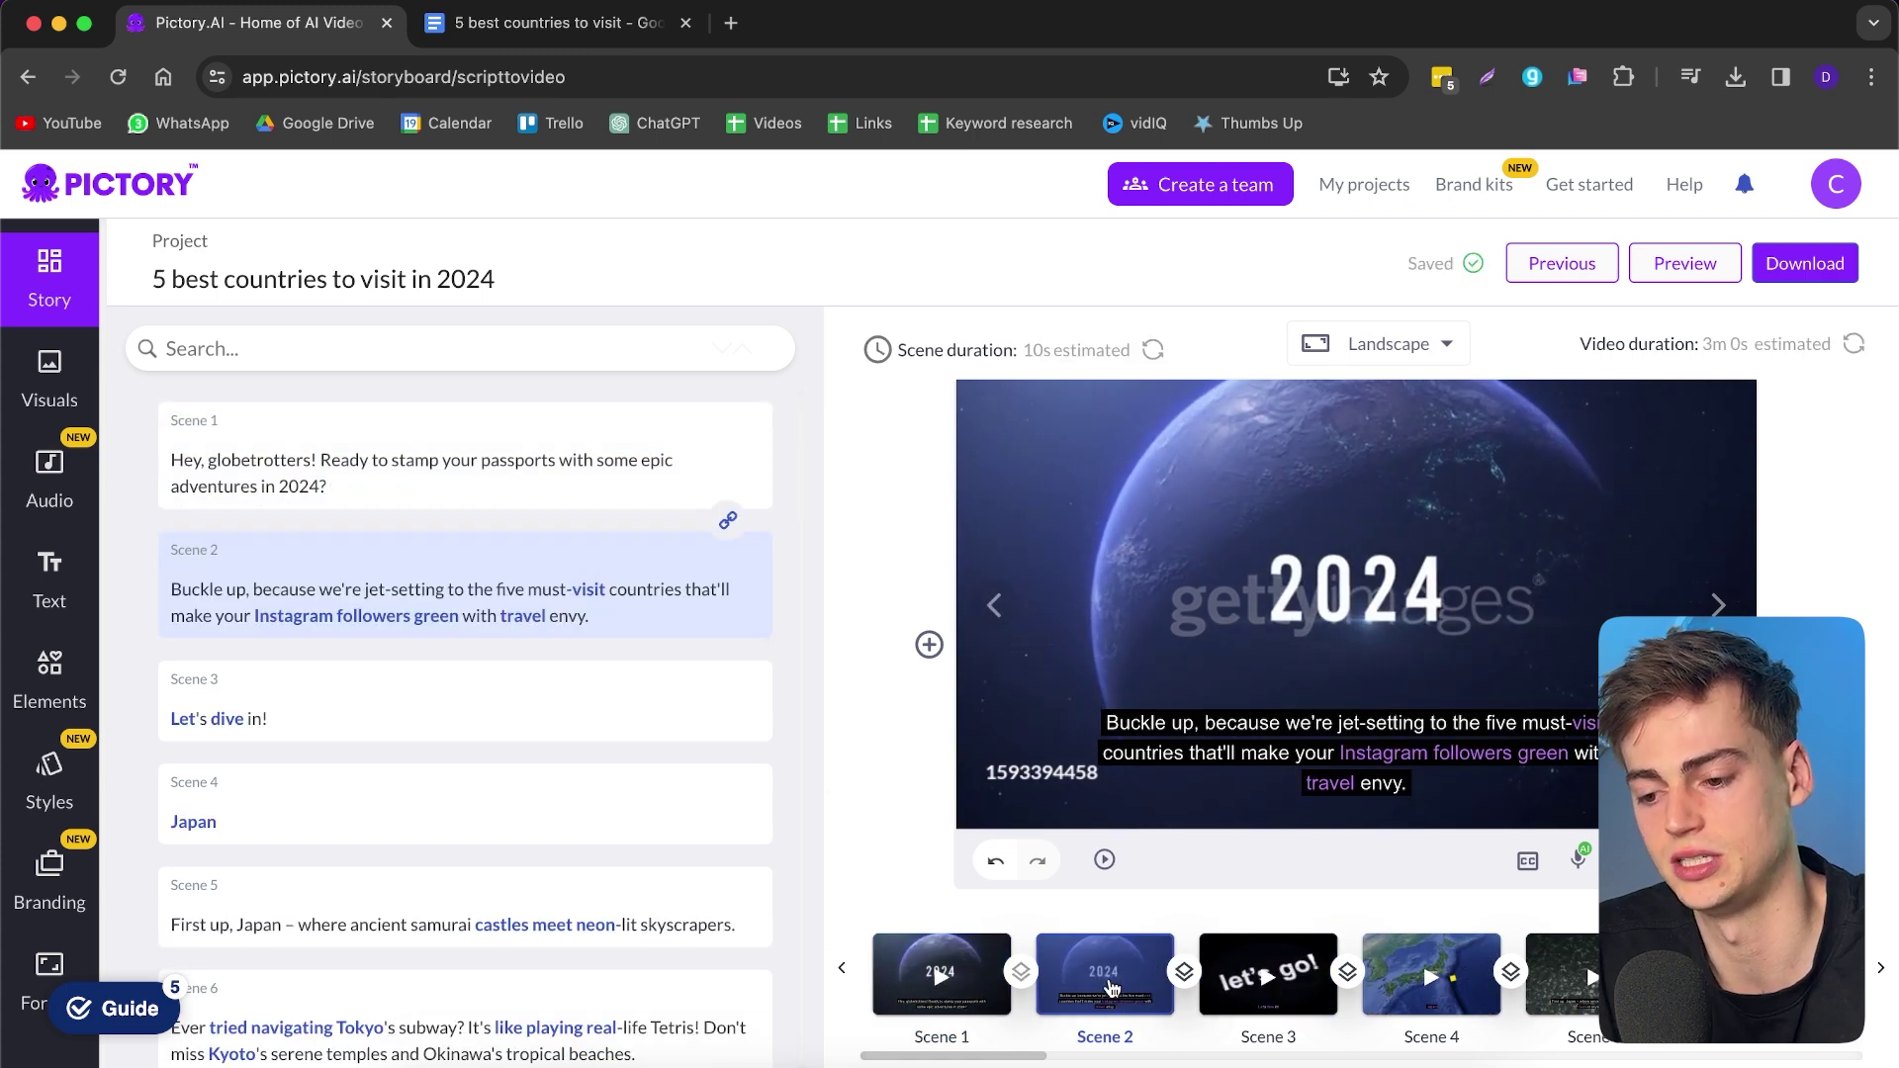
click(1404, 593)
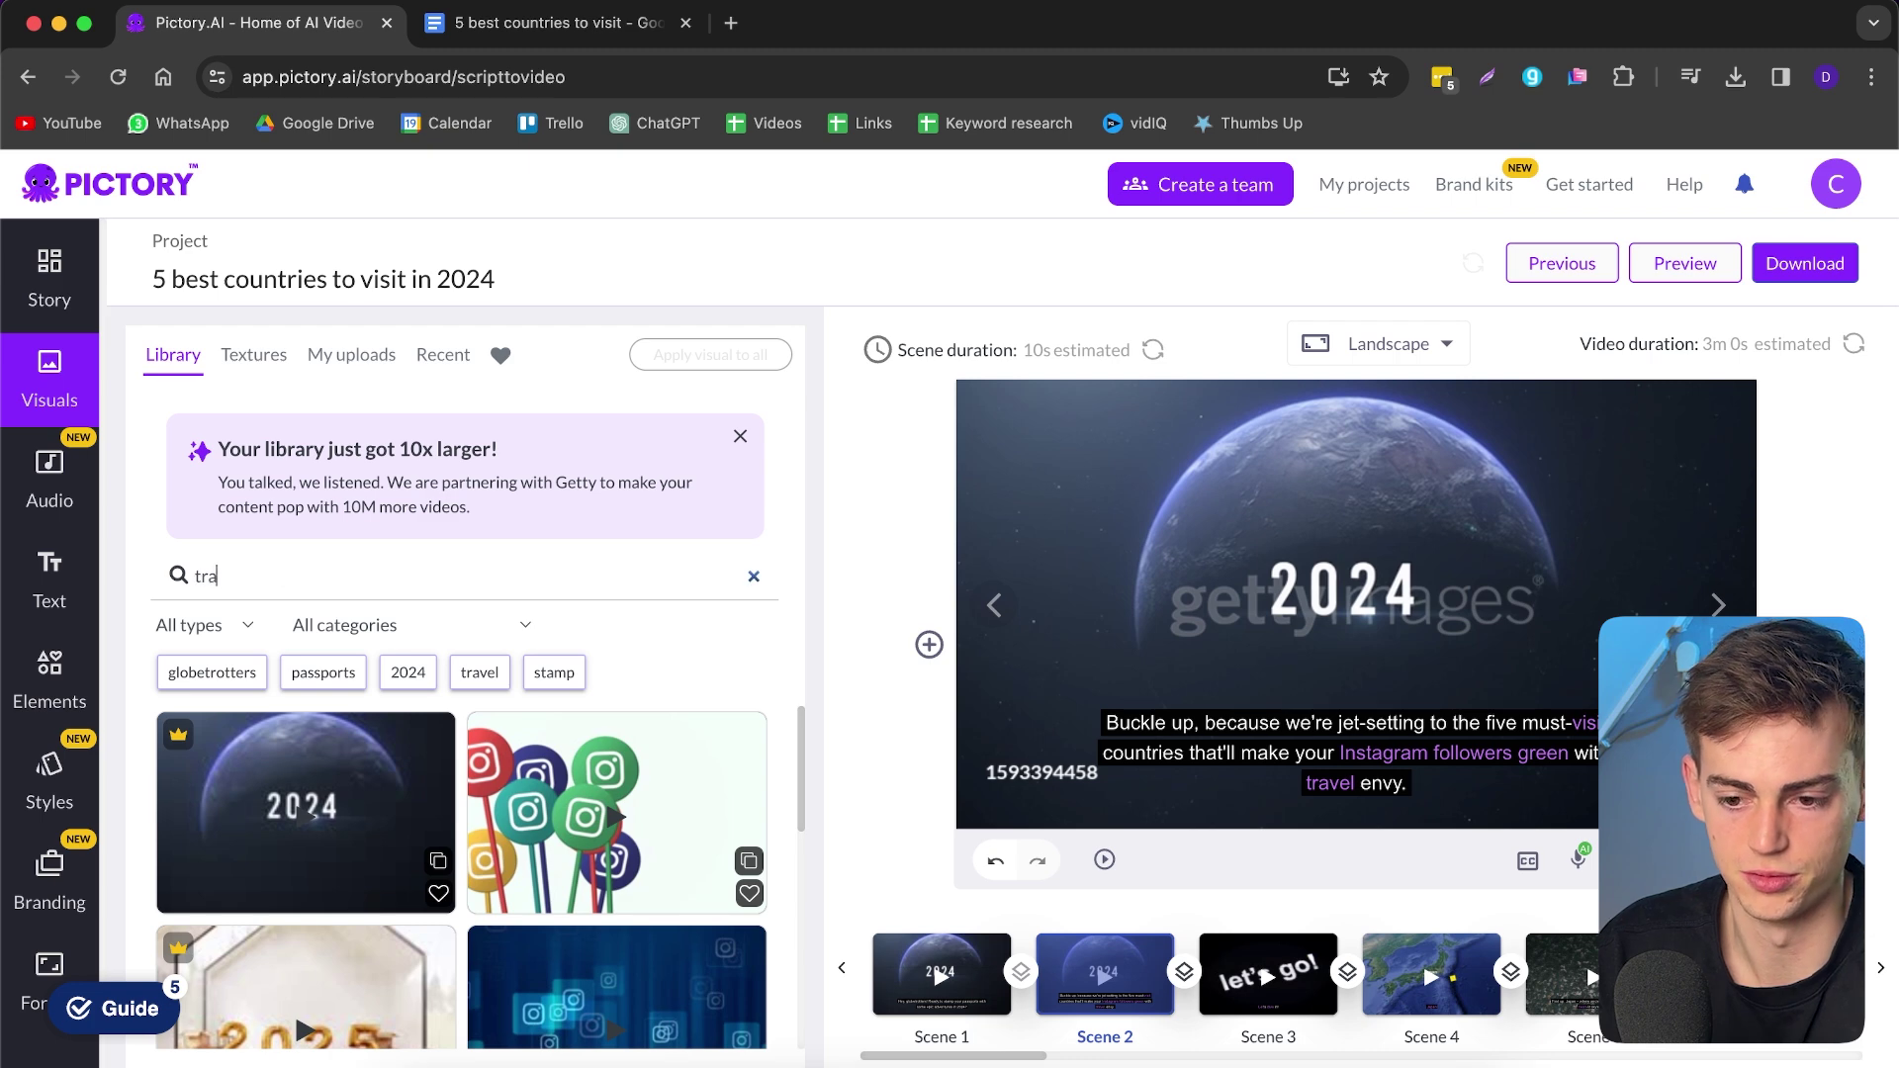
text(travel)
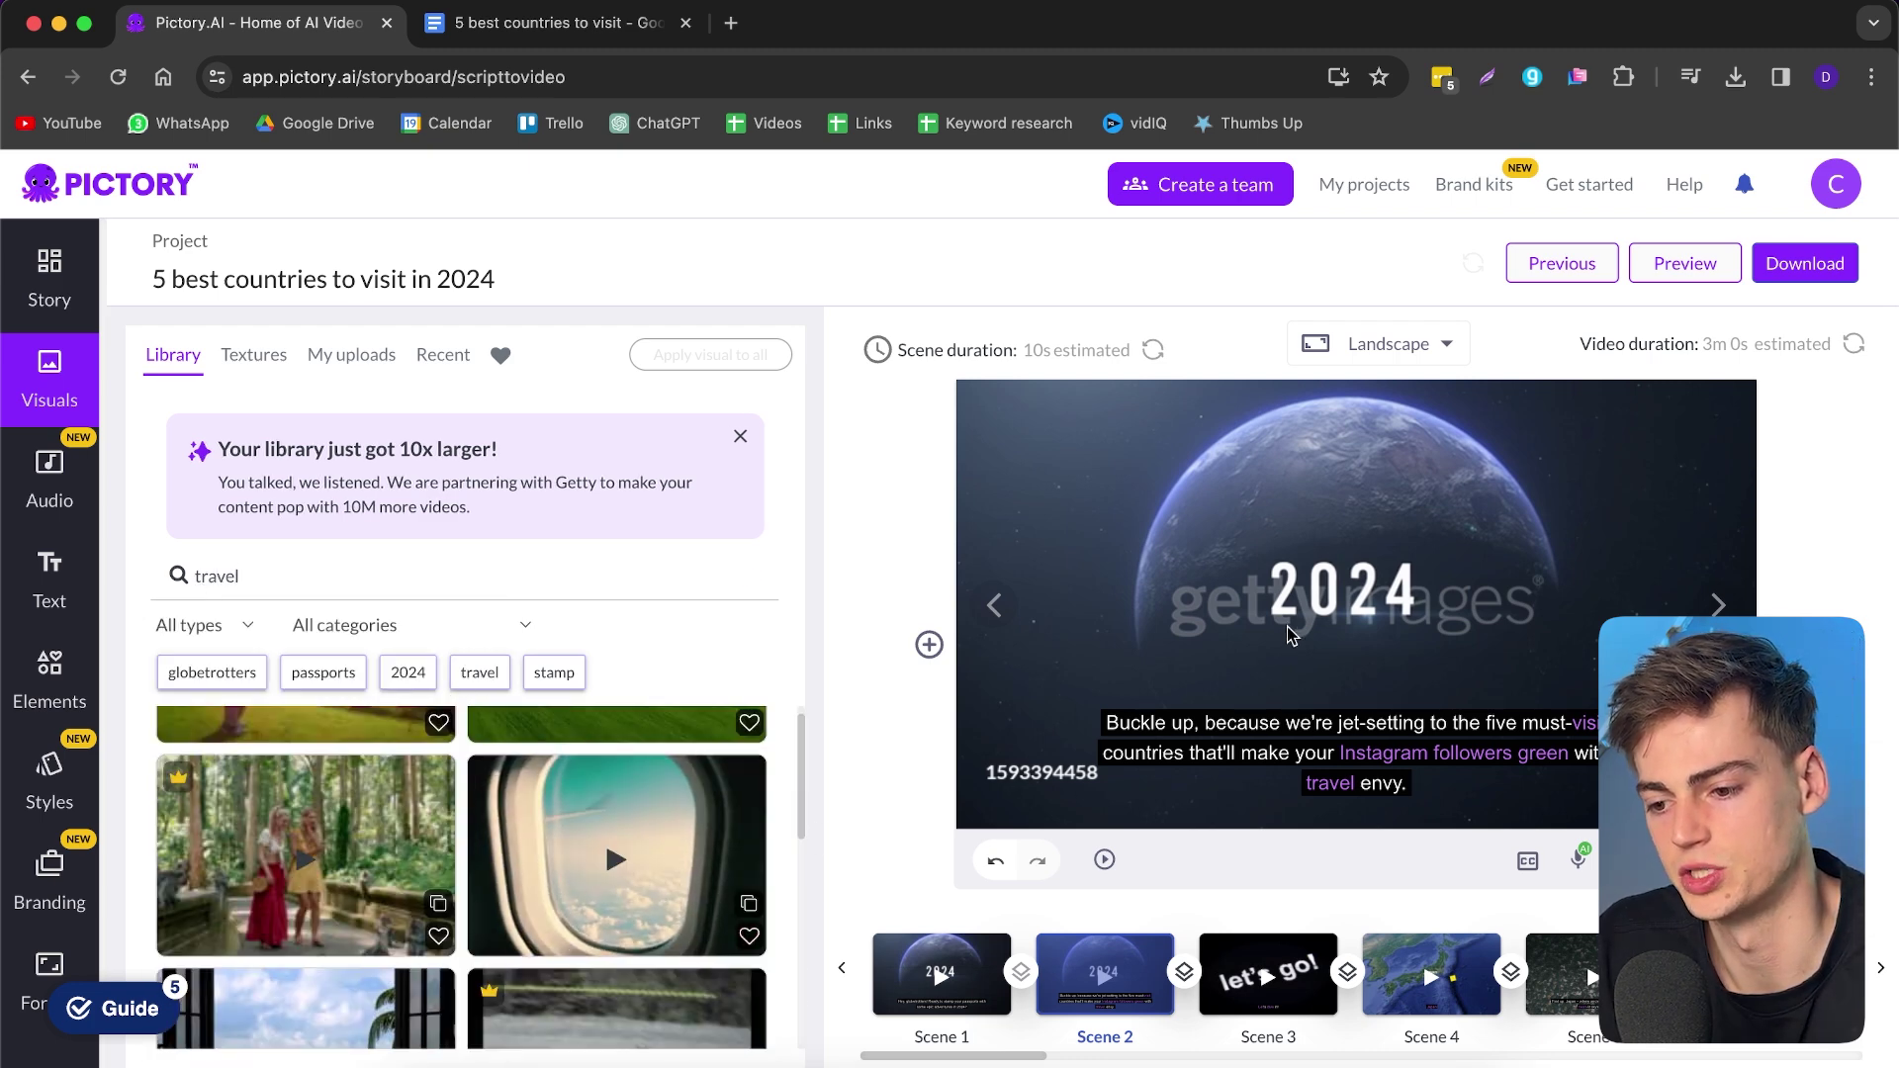
click(619, 866)
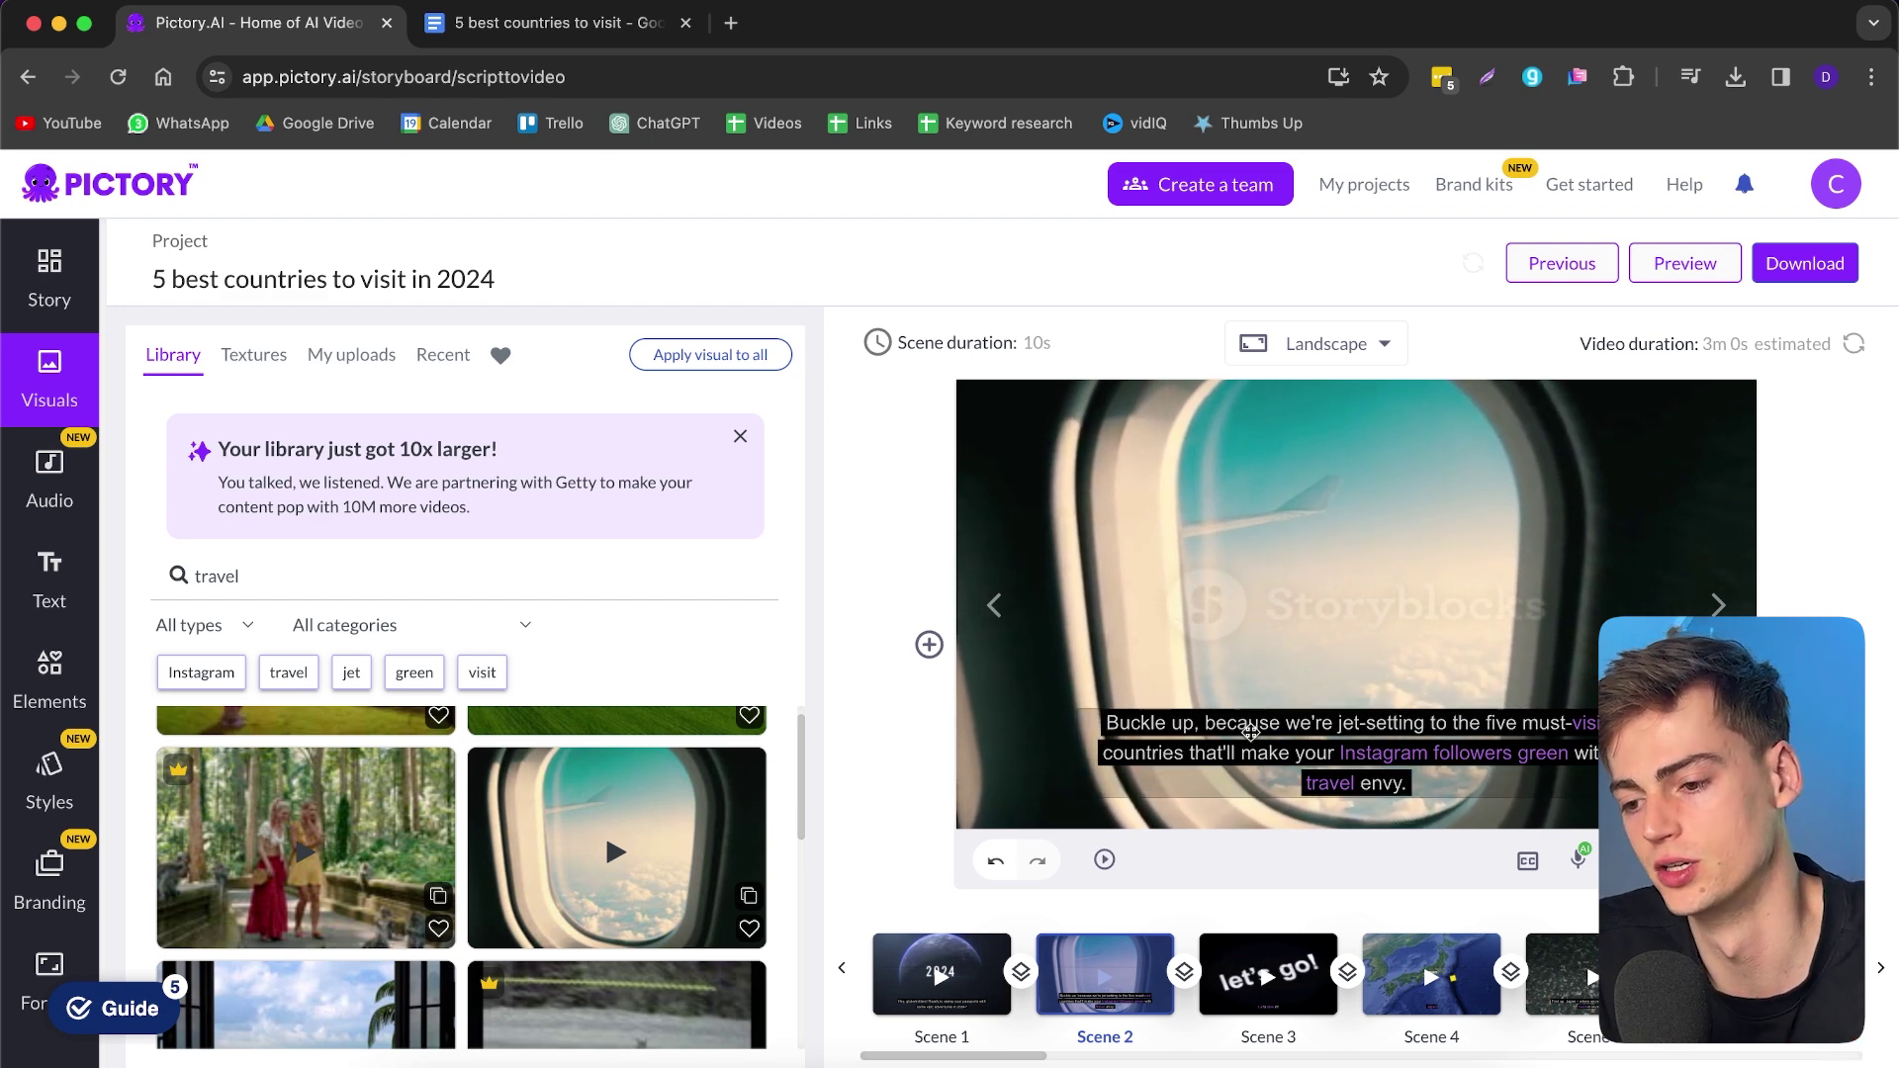
- Change the highlight color of the keywords in scene 2's caption to yellow
click(49, 277)
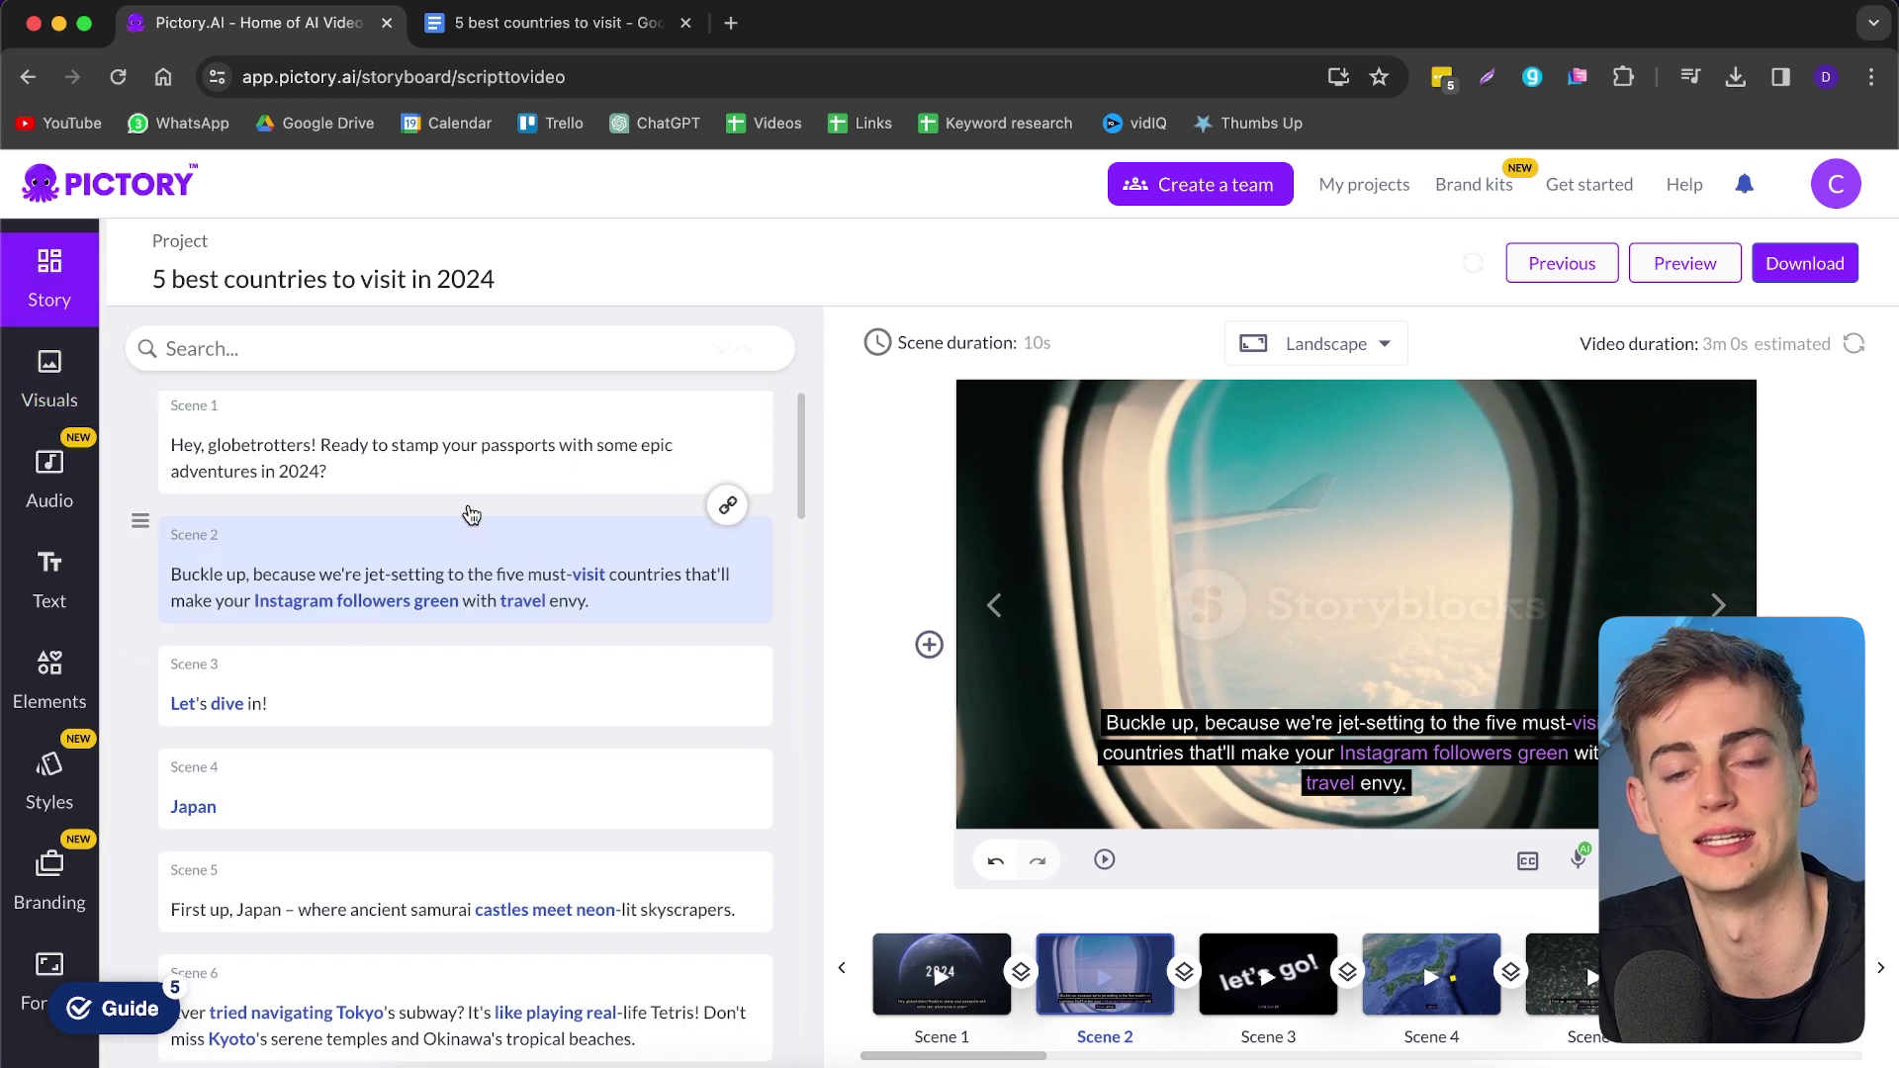
scroll(426, 717, down, 2)
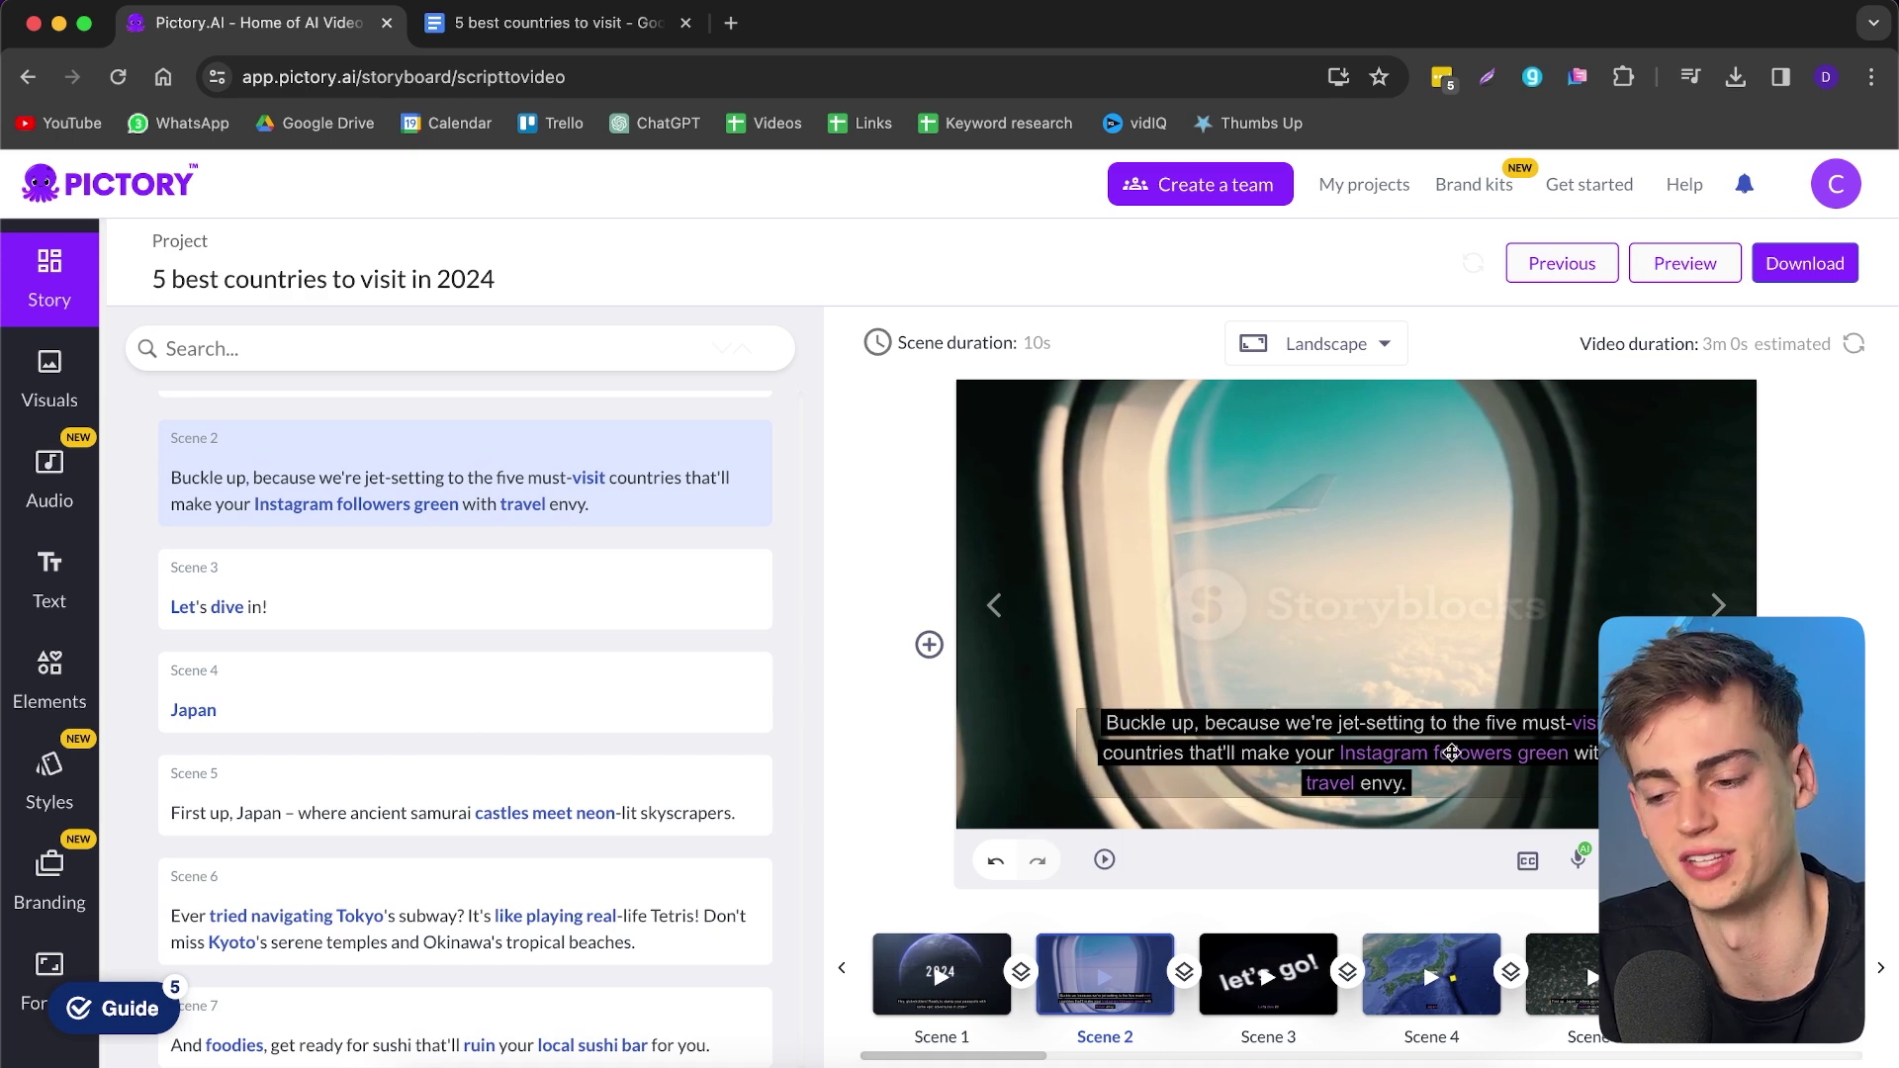
click(1417, 764)
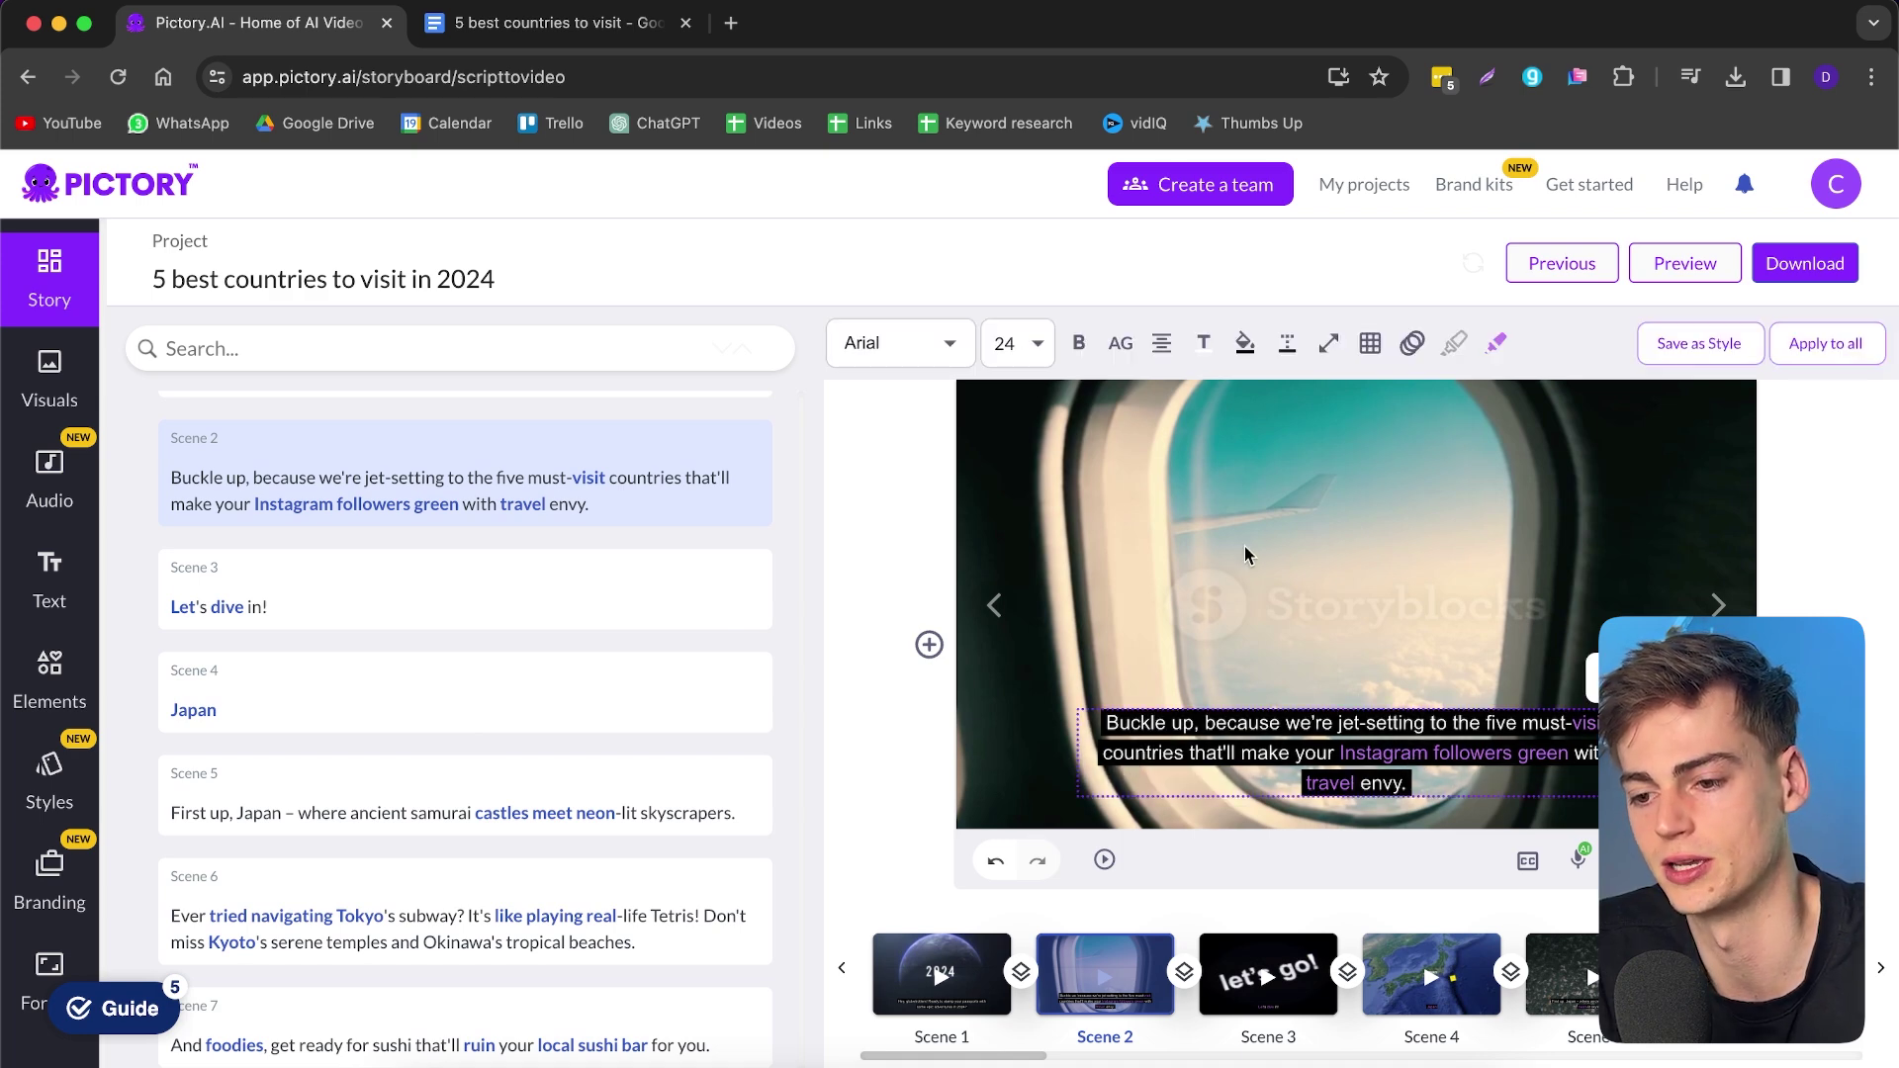
click(1498, 344)
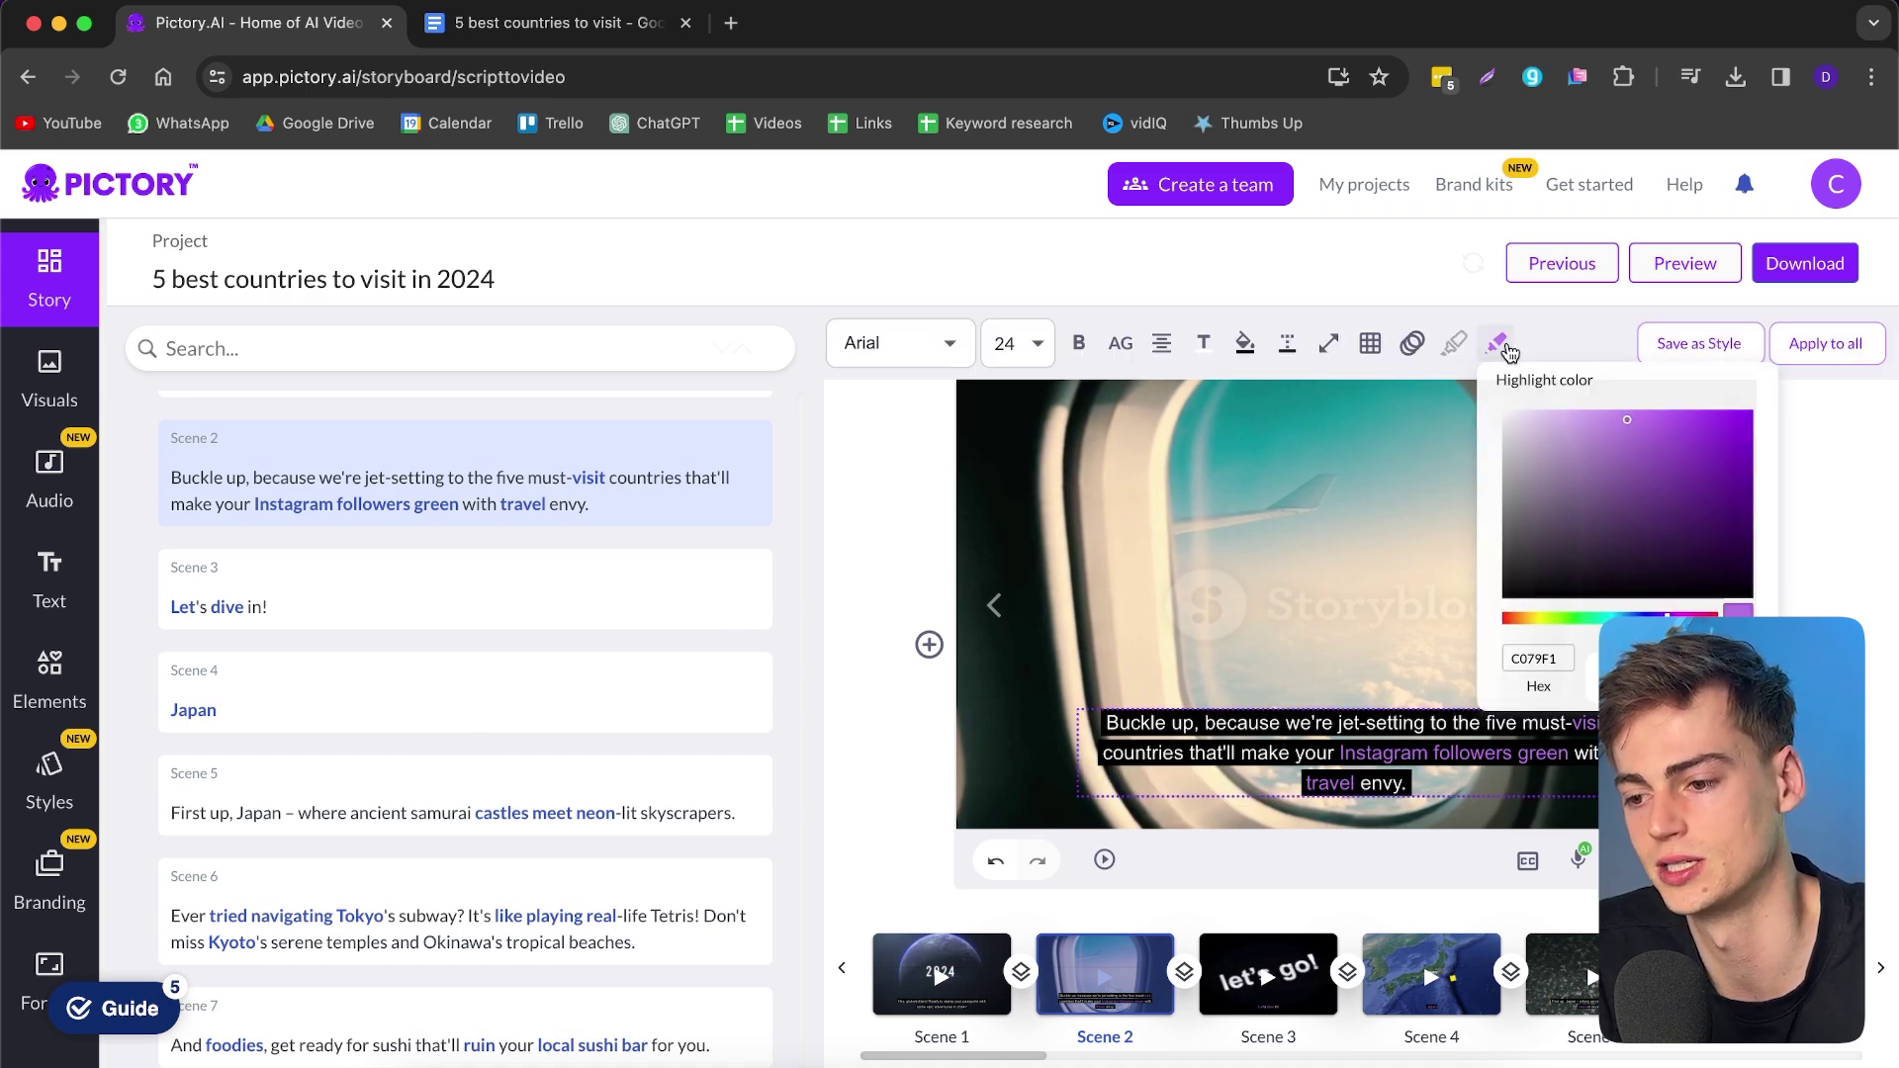
click(1541, 619)
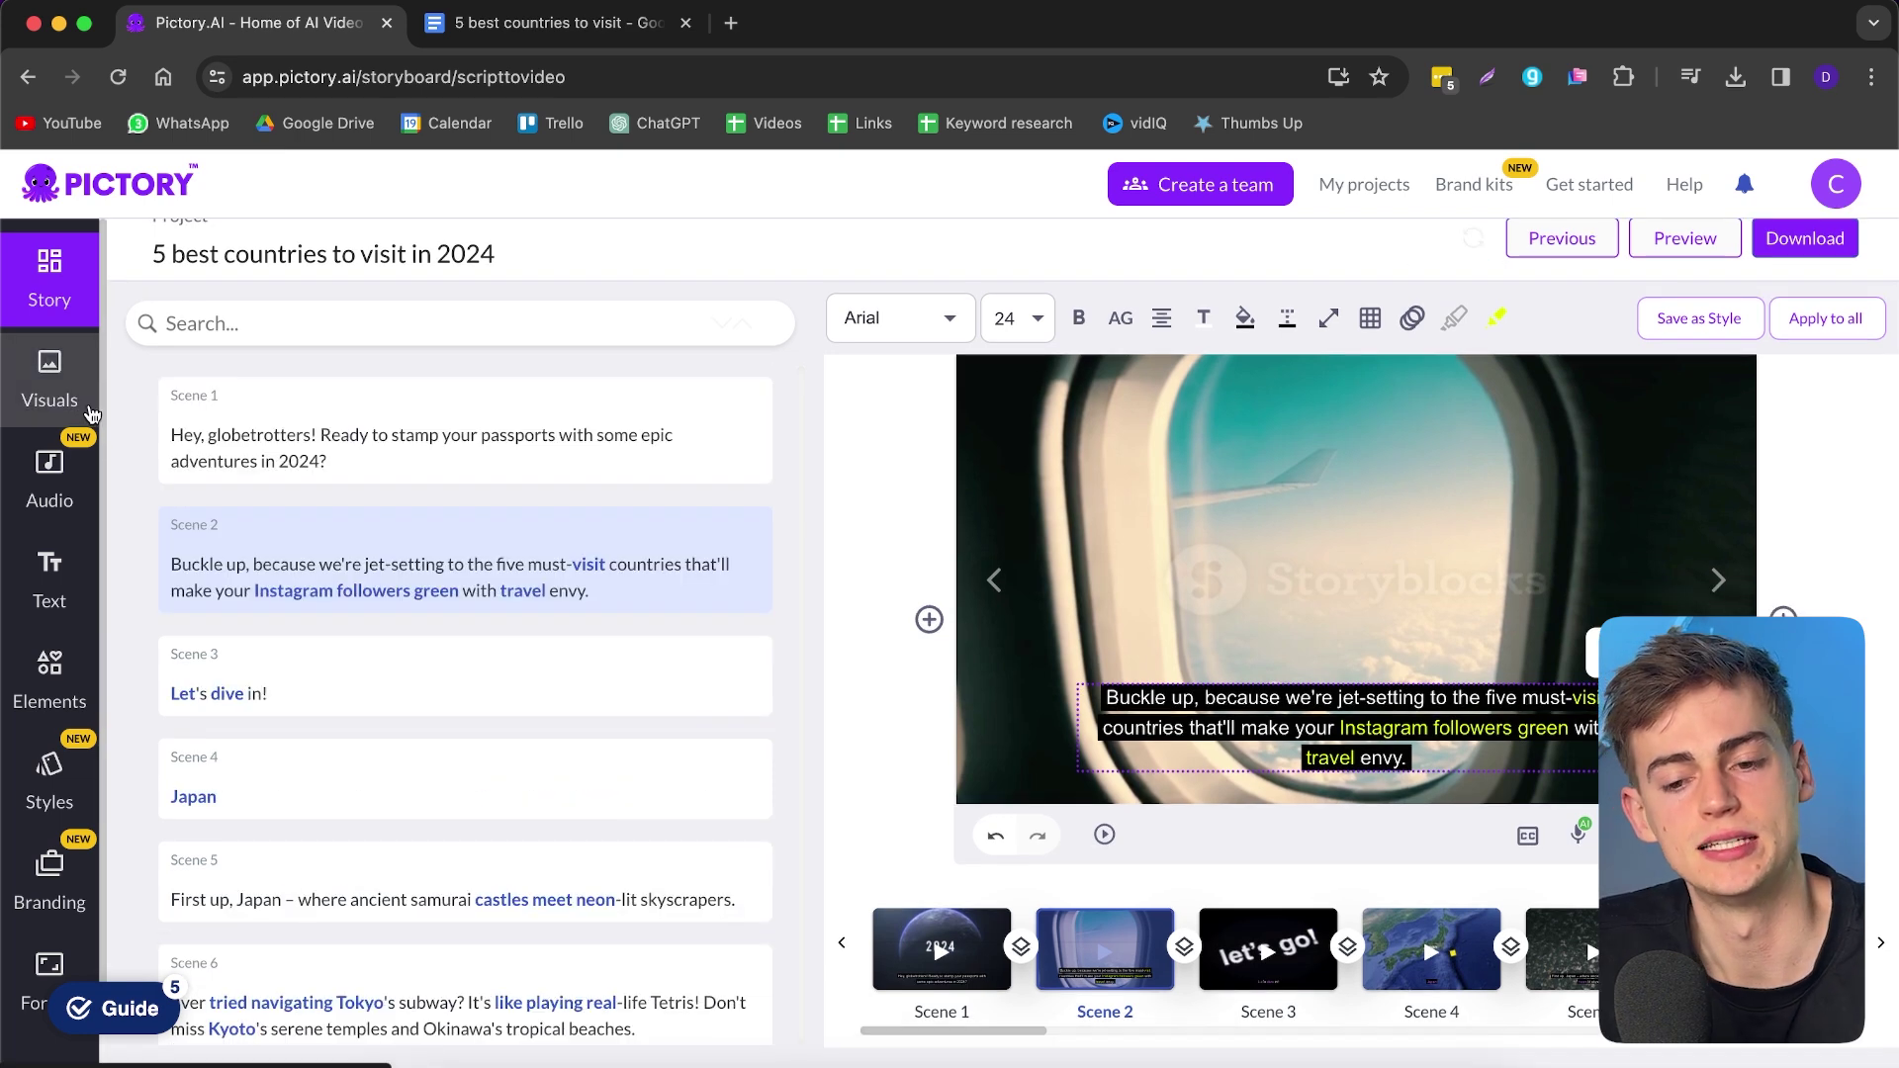
- Look at the voiceover options, the elements and the library of text styles for the video
click(54, 475)
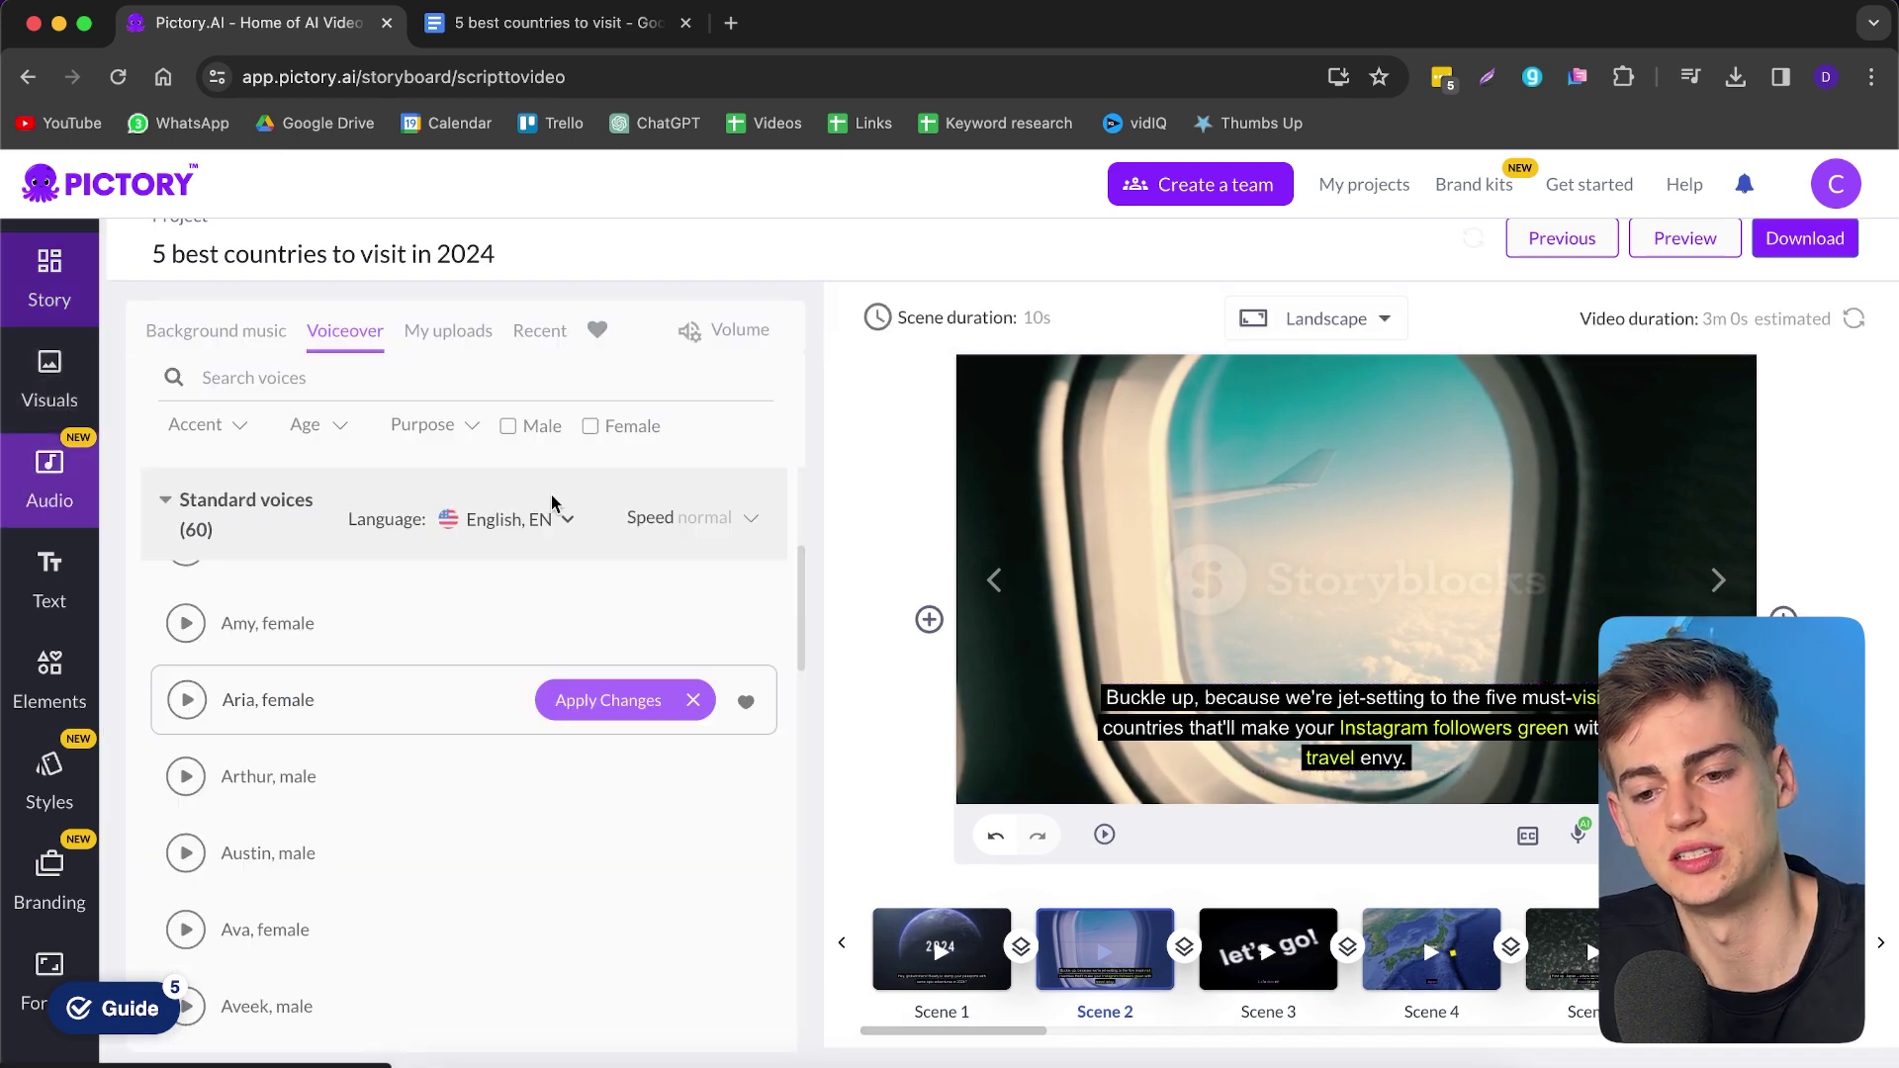
click(56, 697)
click(49, 777)
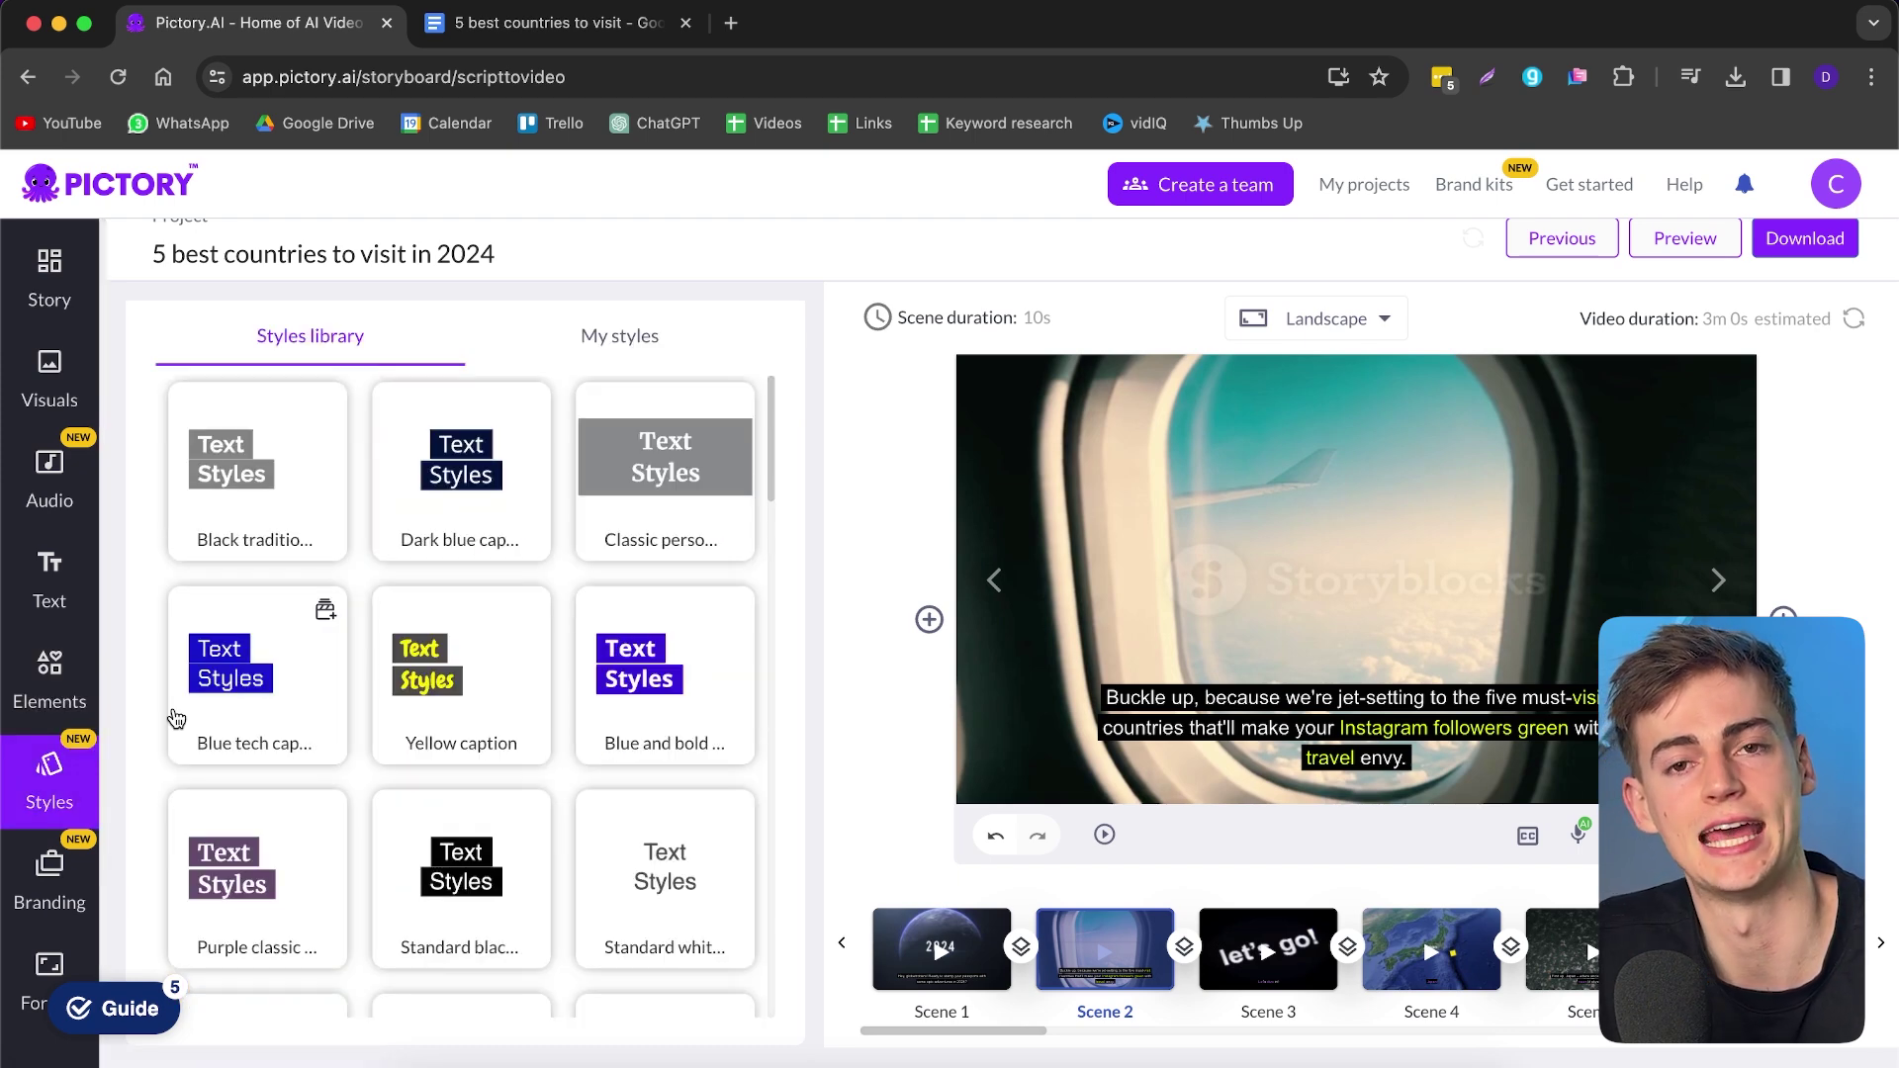
- Download the finished "5 best countries to visit in 2024" project as a video
scroll(1409, 280, up, 1)
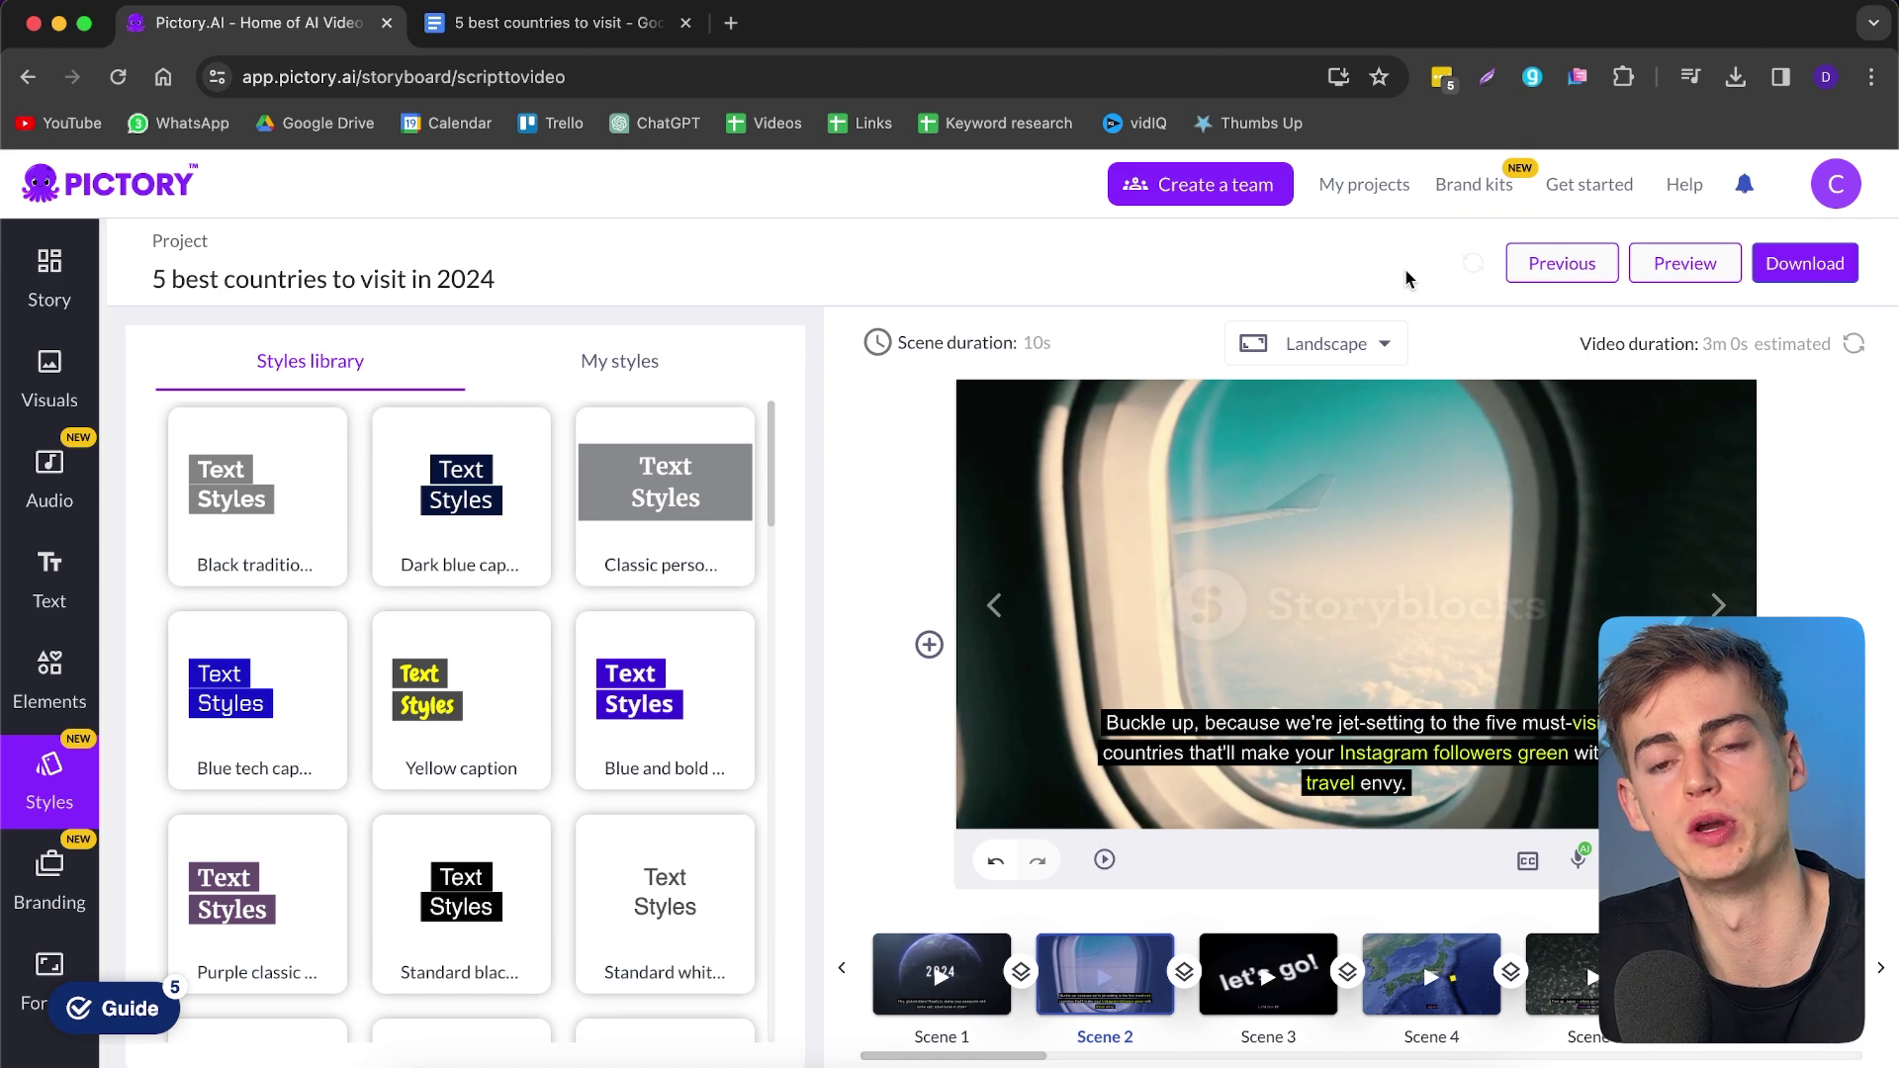
click(1806, 265)
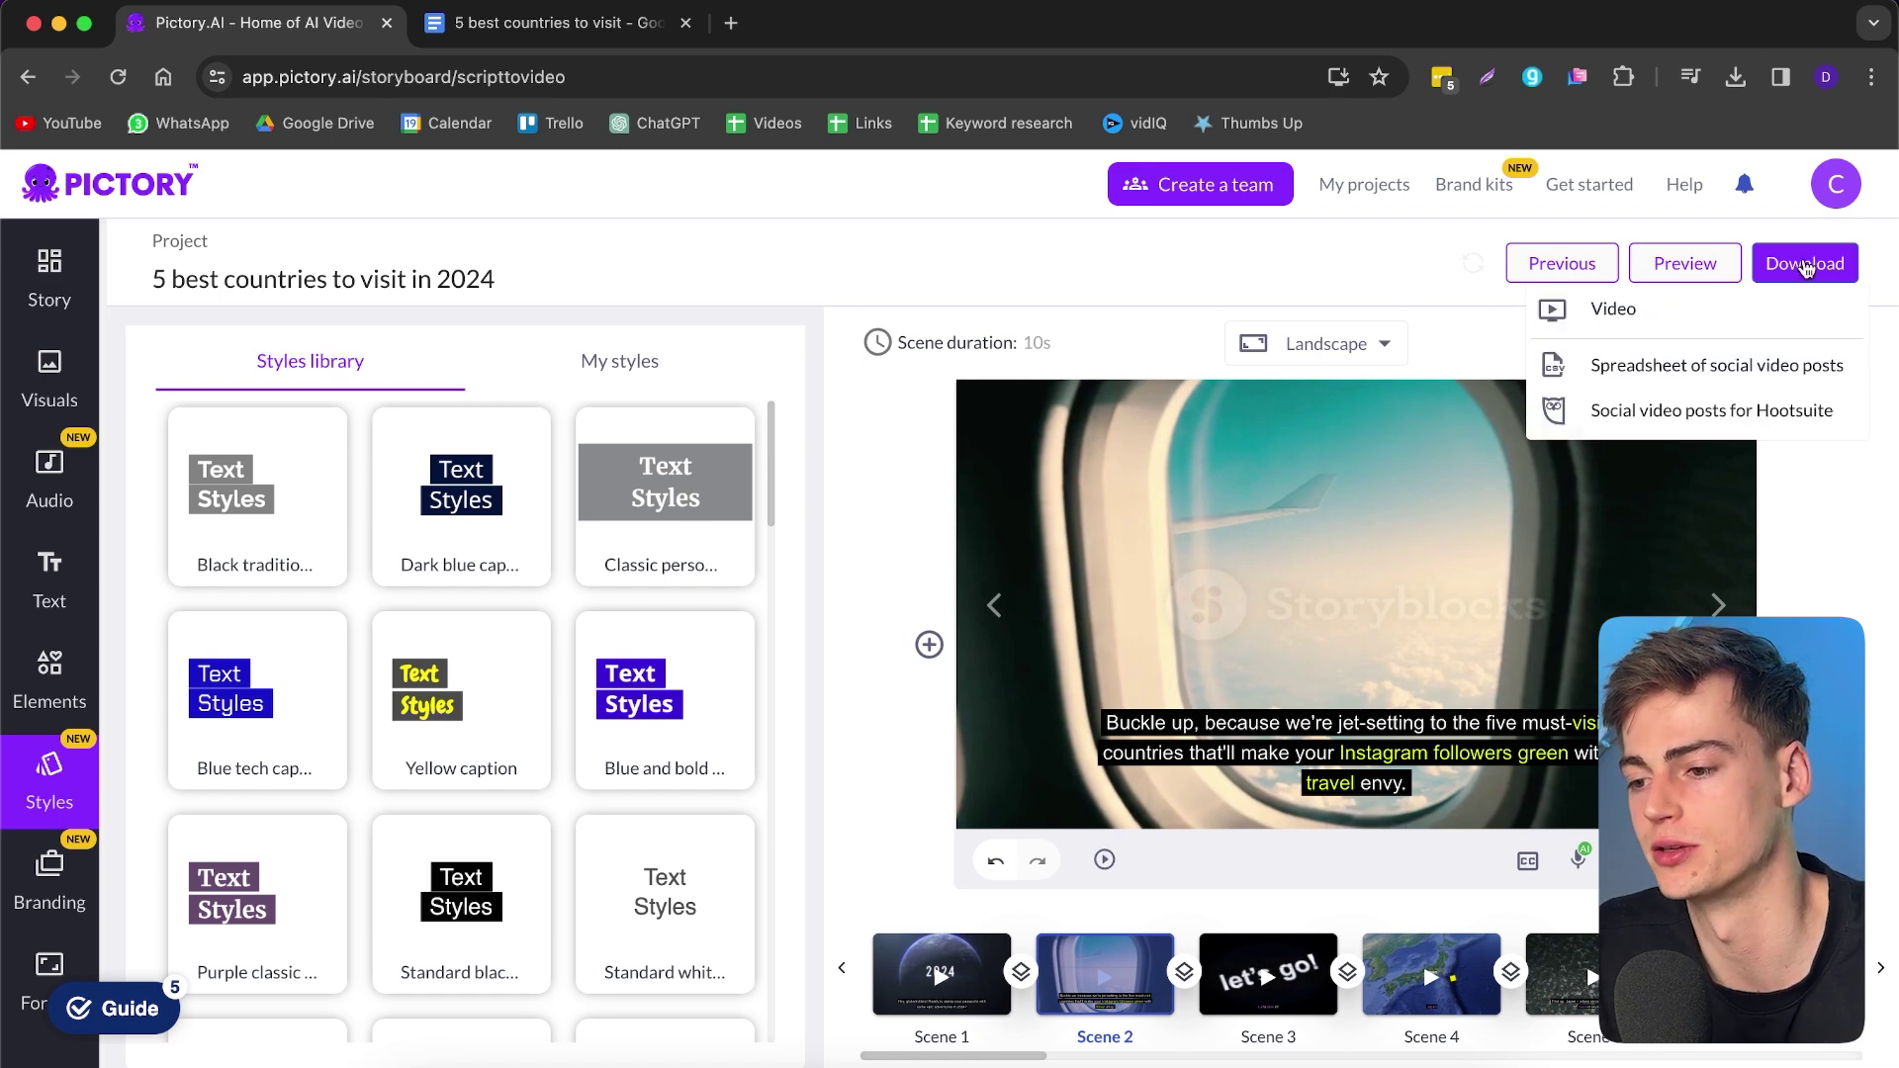
click(1614, 311)
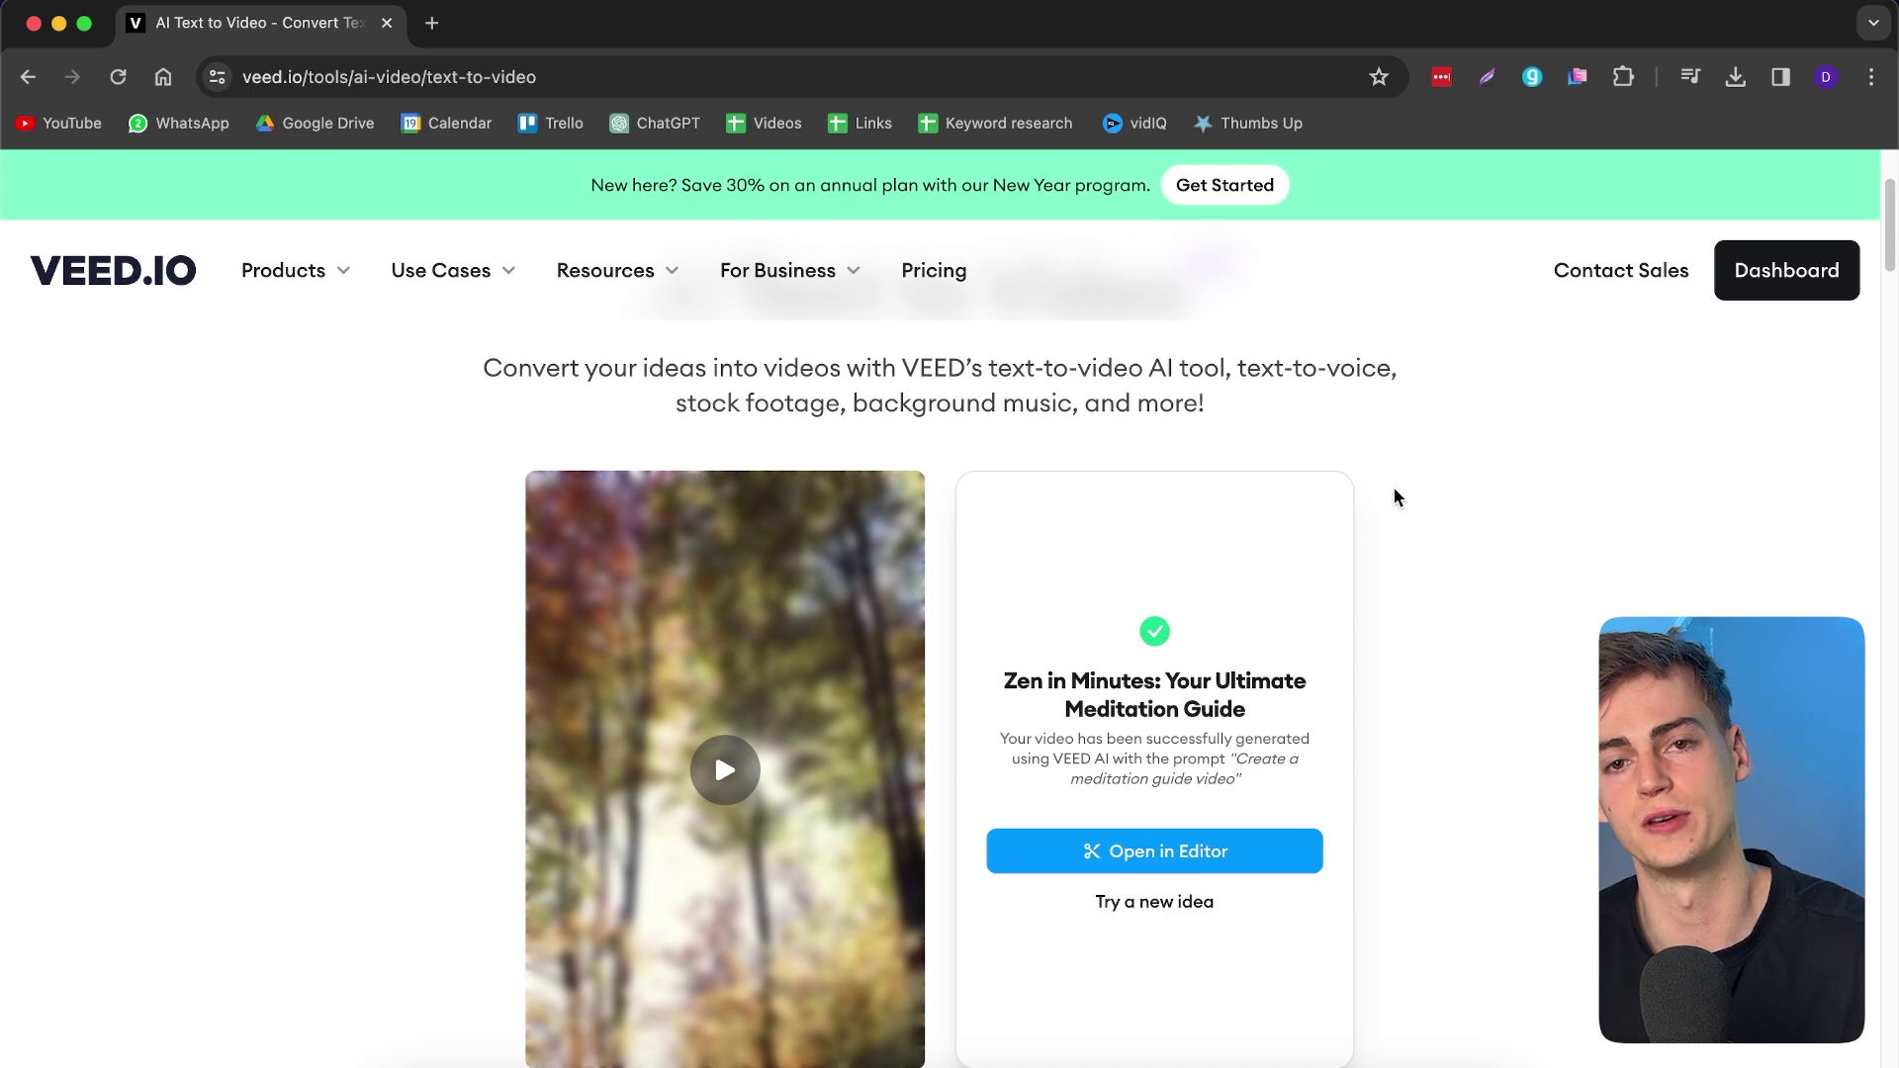
- Switch to VEED.IO, open the generated "Zen in Minutes: Your Ultimate Meditation Guide" video in the editor and preview it
click(1131, 850)
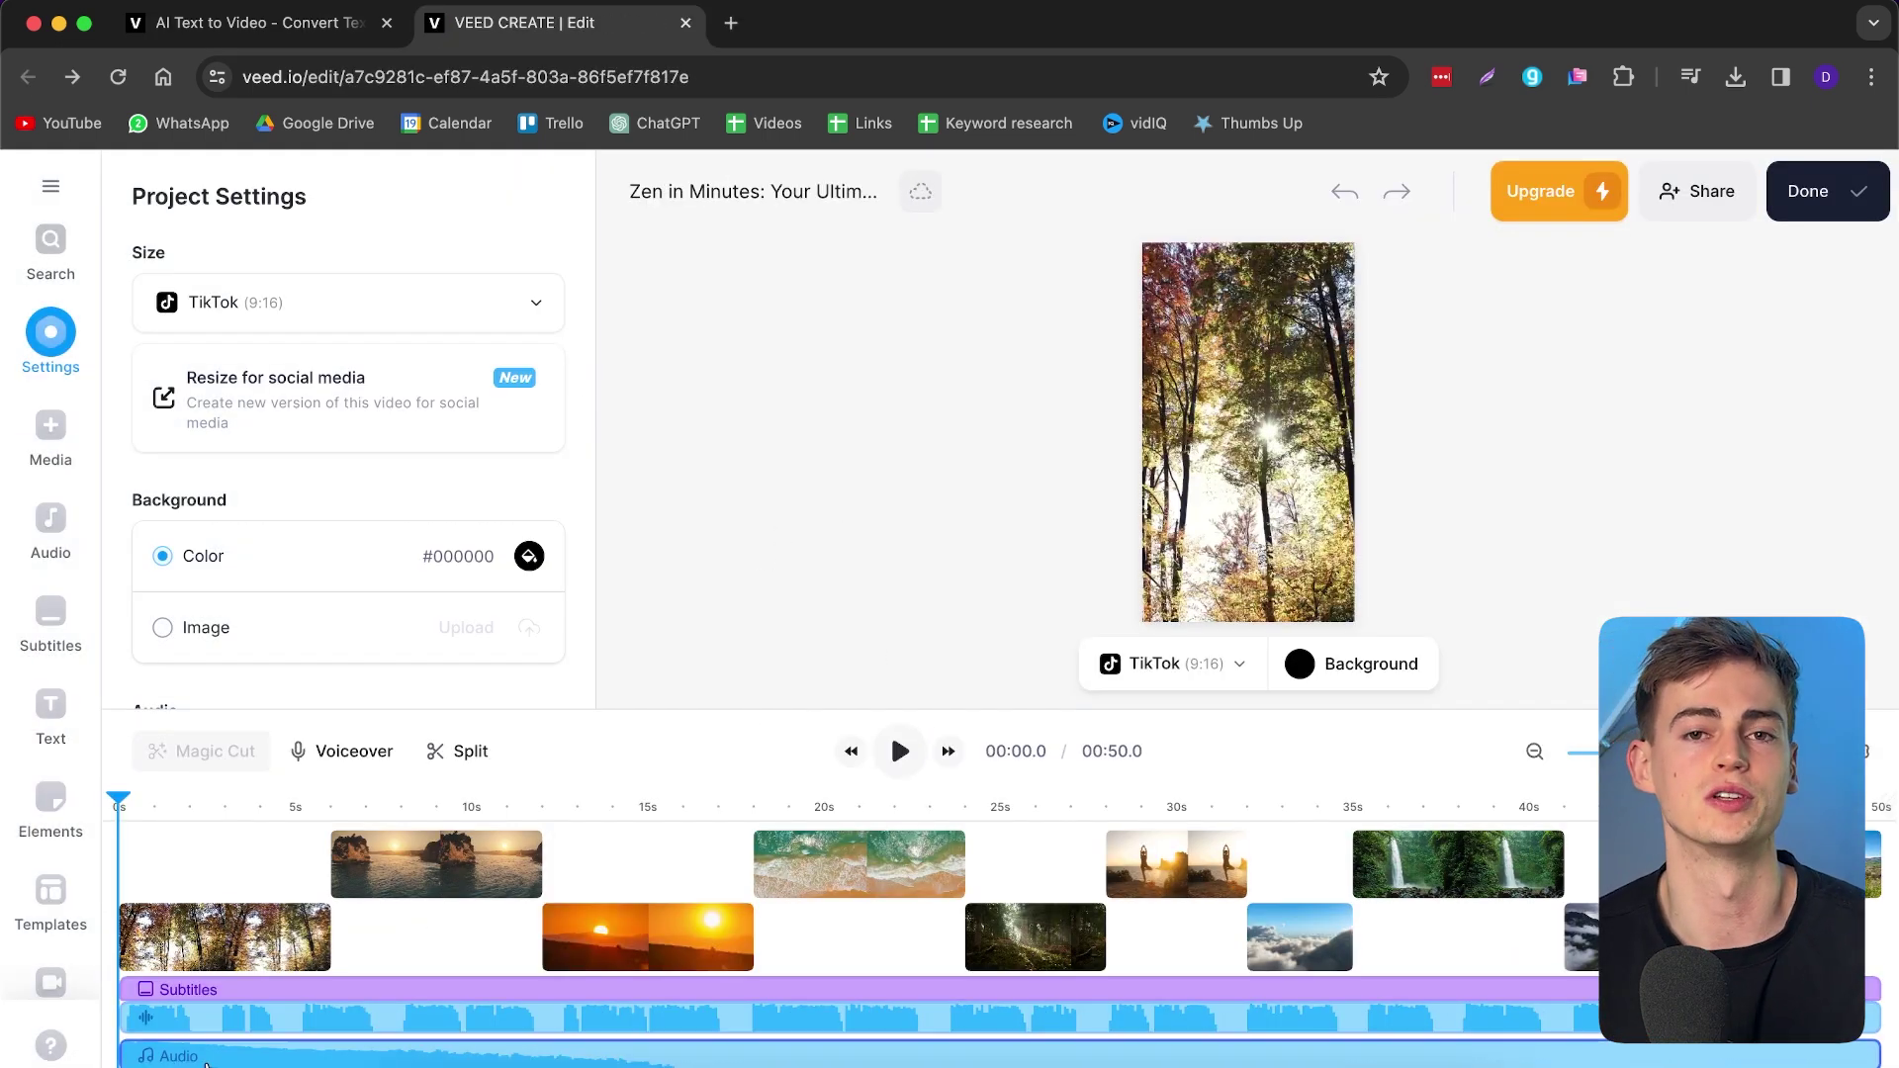
key(space)
key(space)
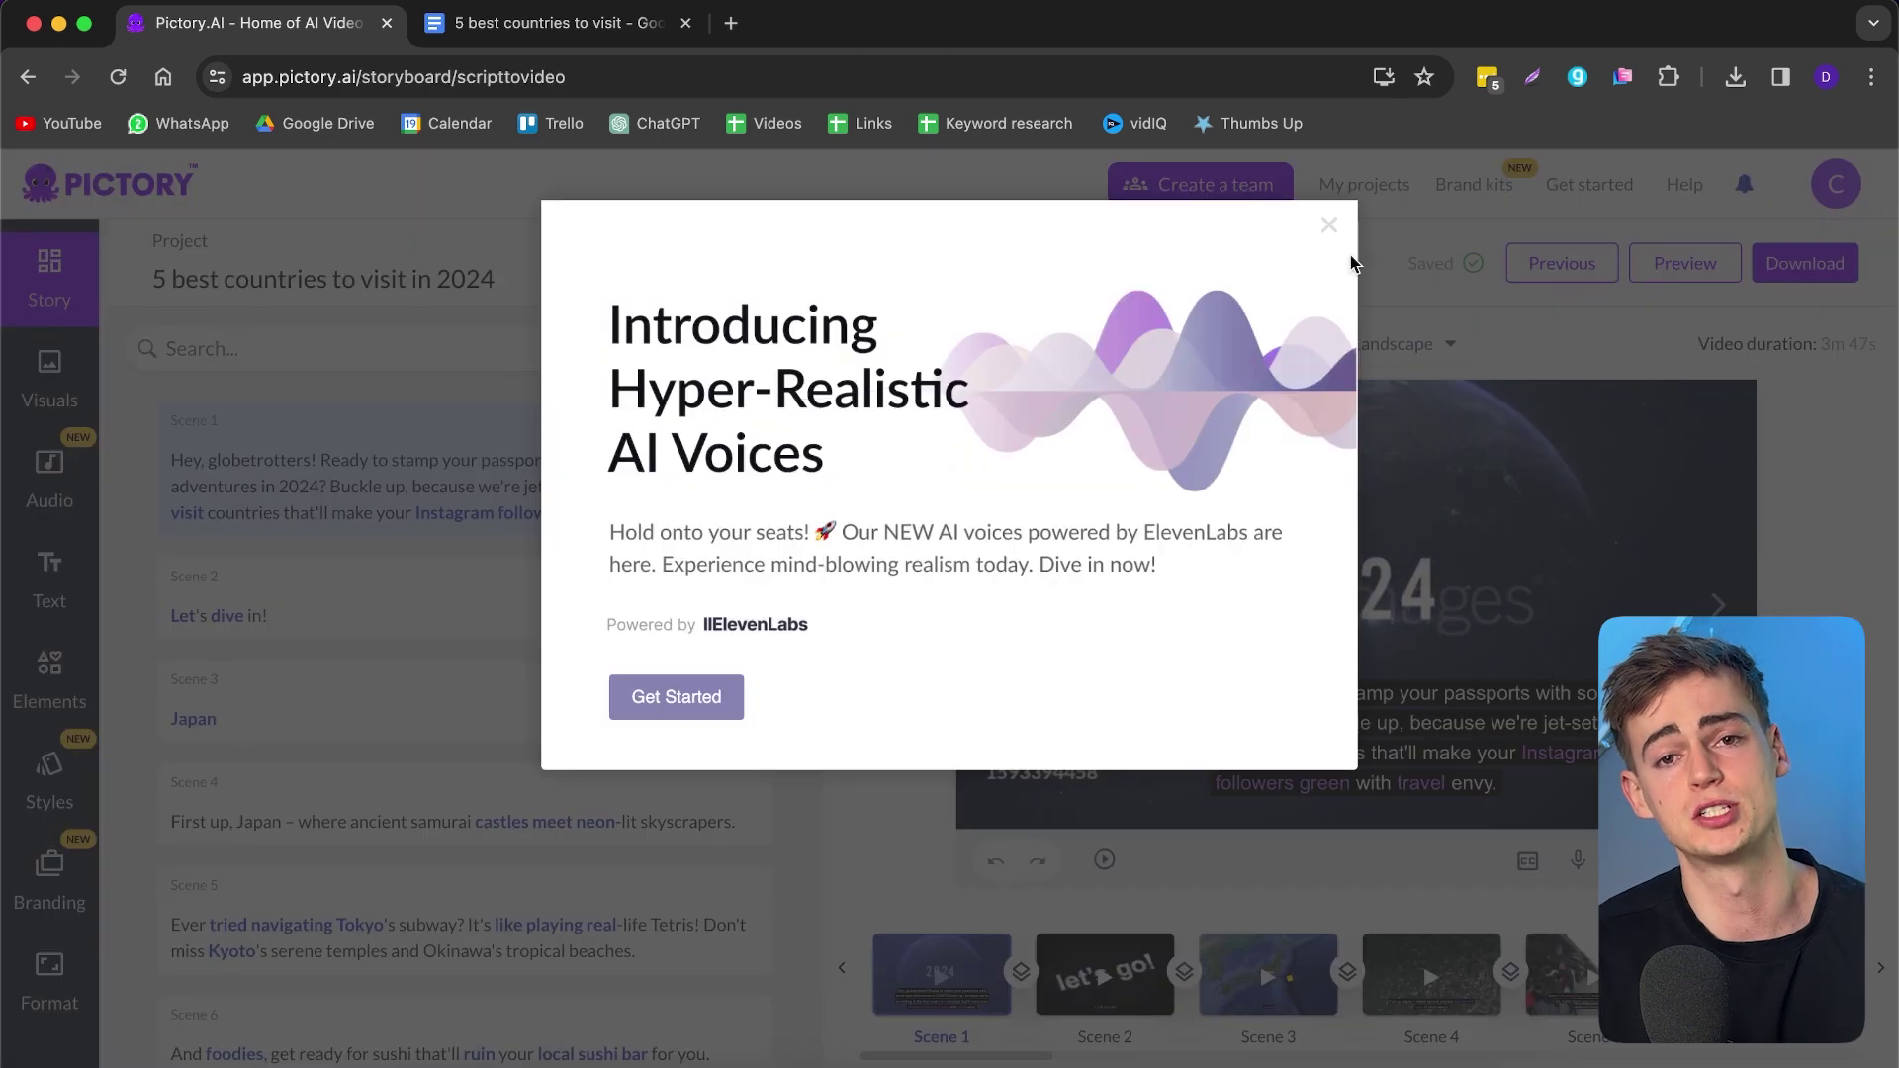
- Switch to OpusClip and choose the Preset template 2 style for the clips of the linked podcast video
scroll(547, 656, down, 4)
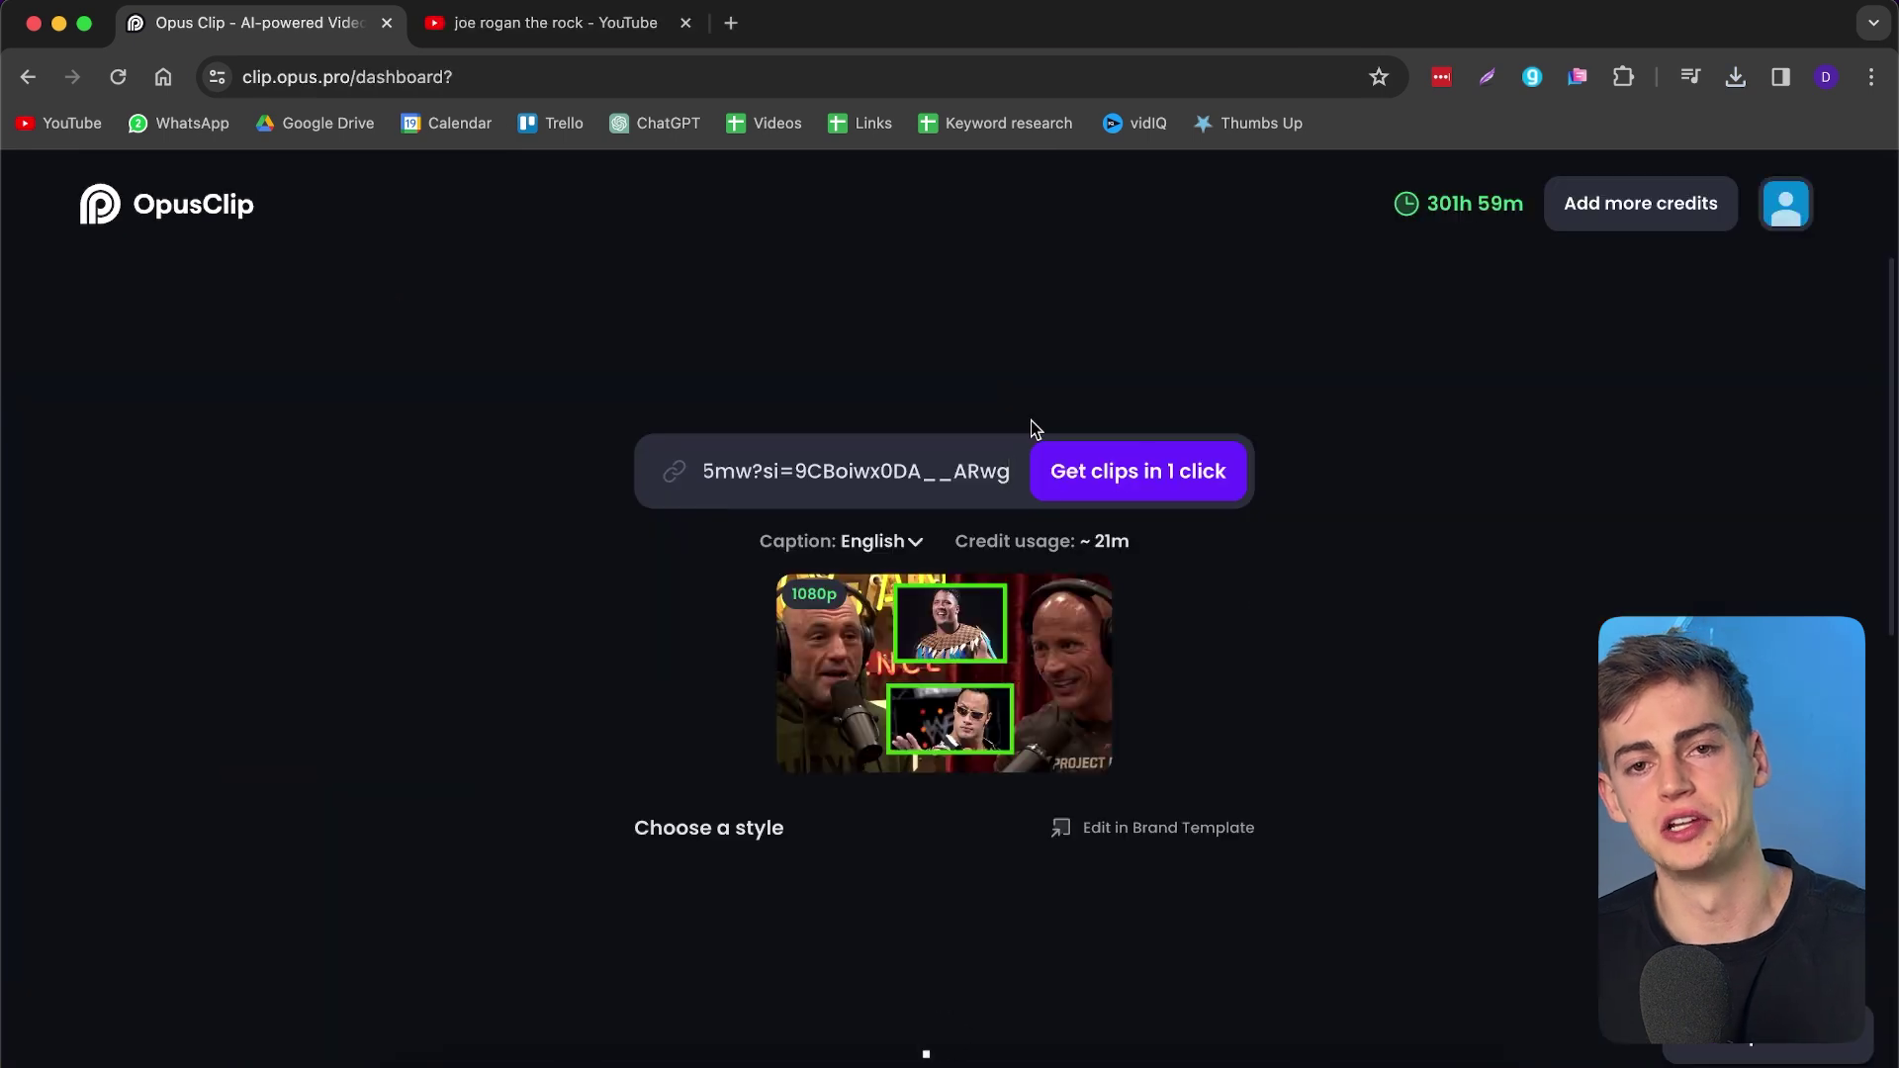
scroll(538, 462, down, 3)
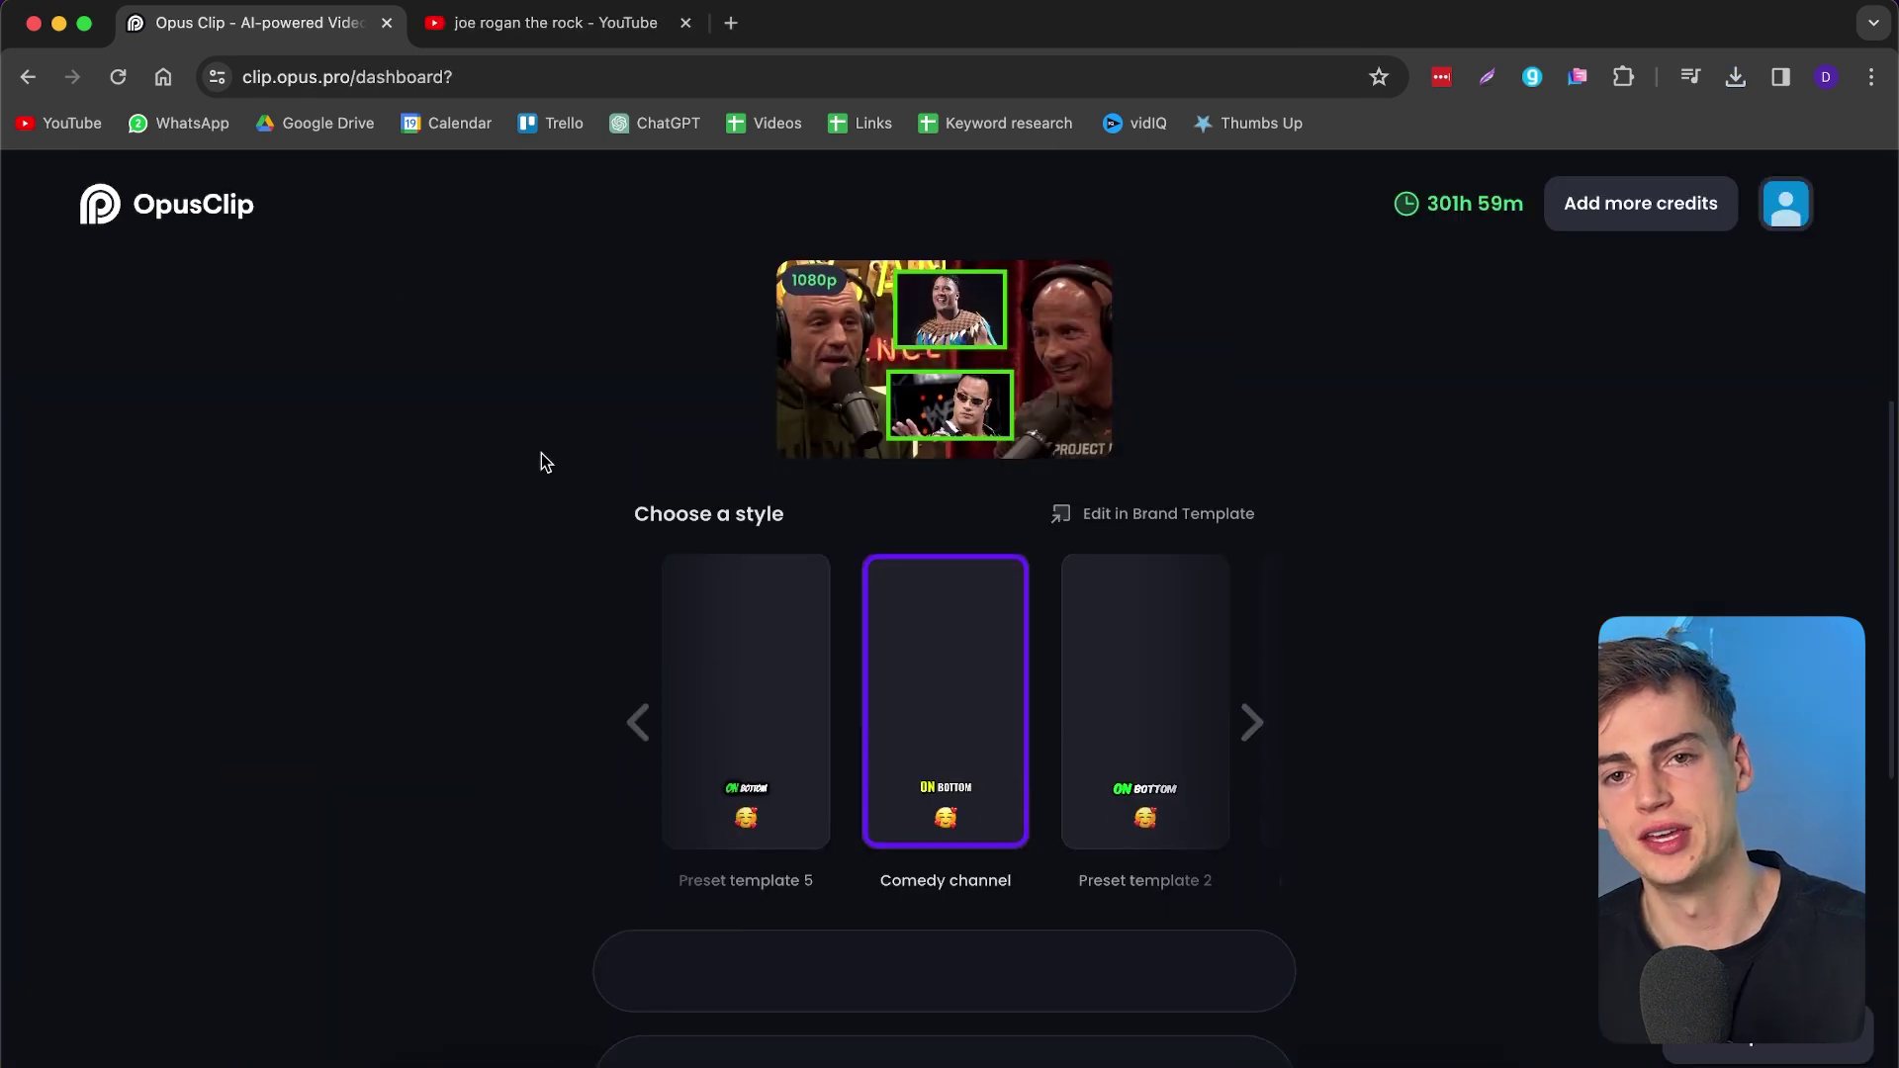
mouse_move(947, 791)
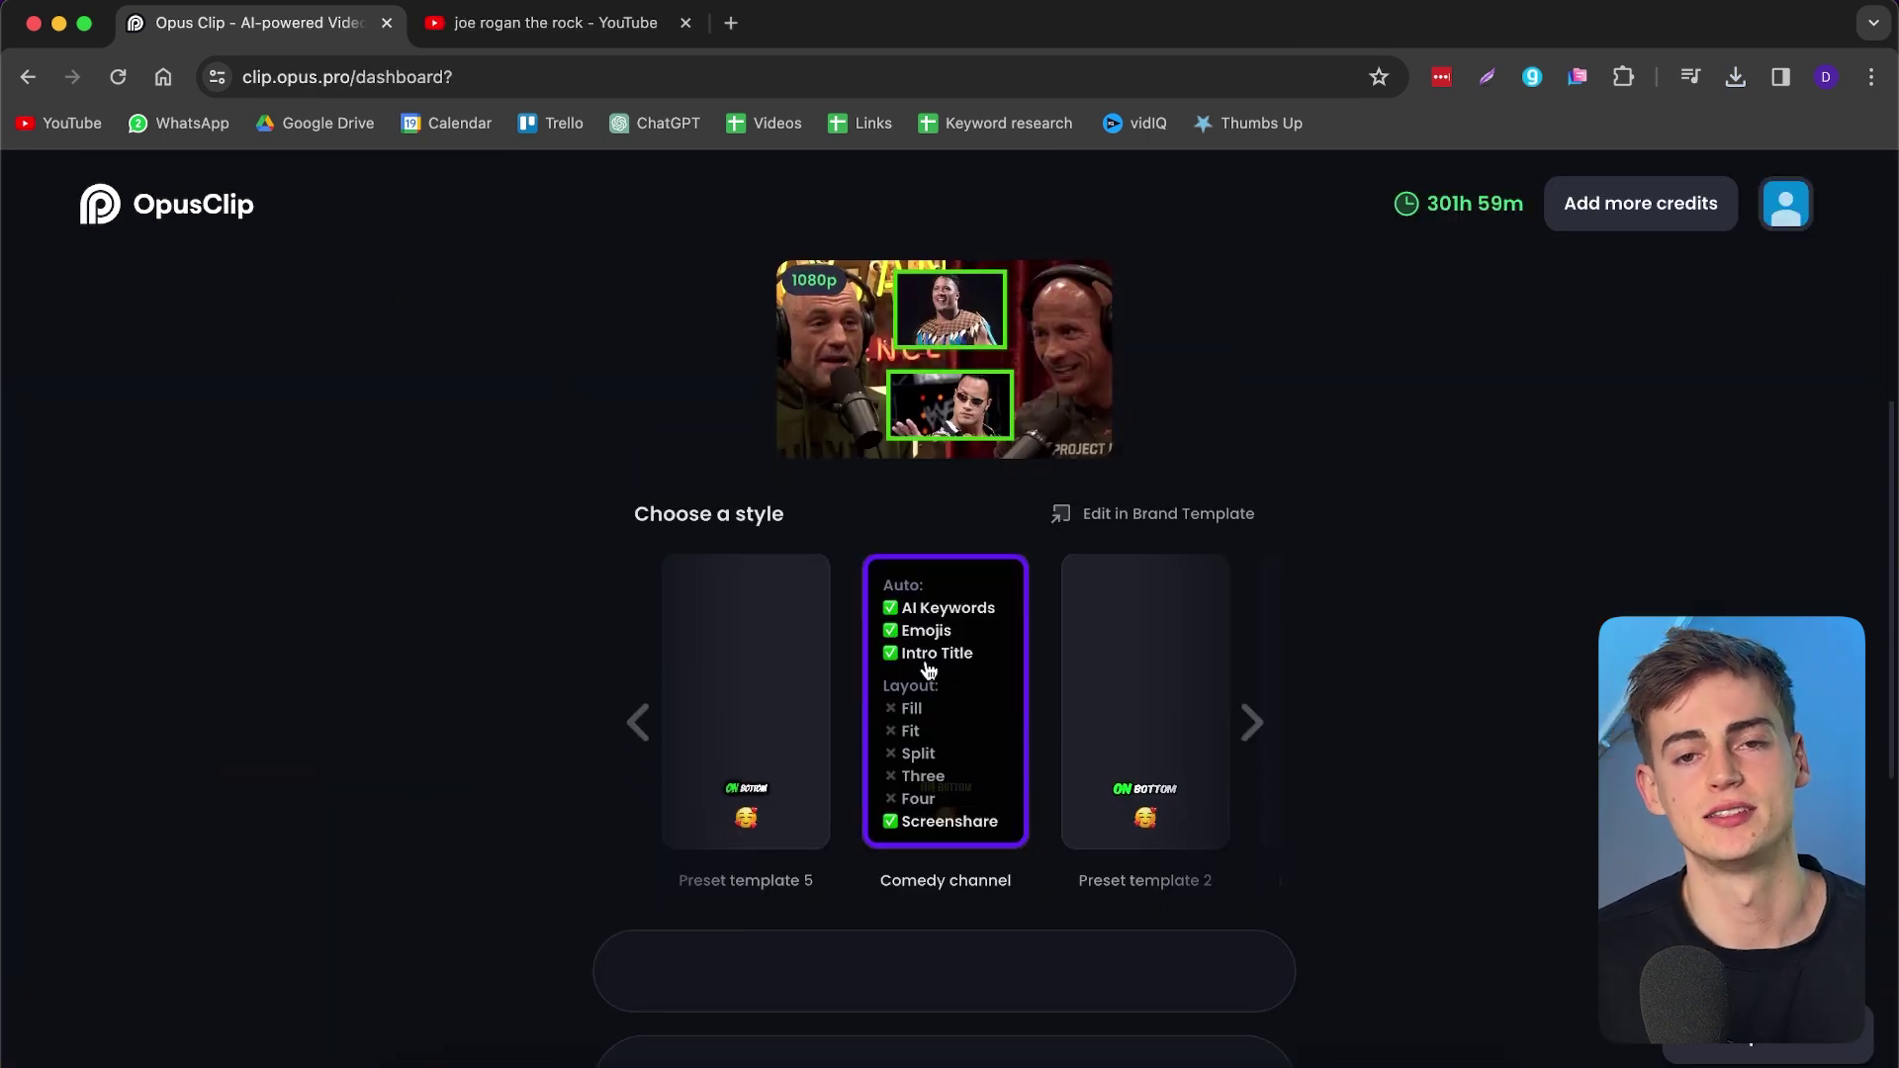
click(1252, 722)
scroll(1007, 669, down, 5)
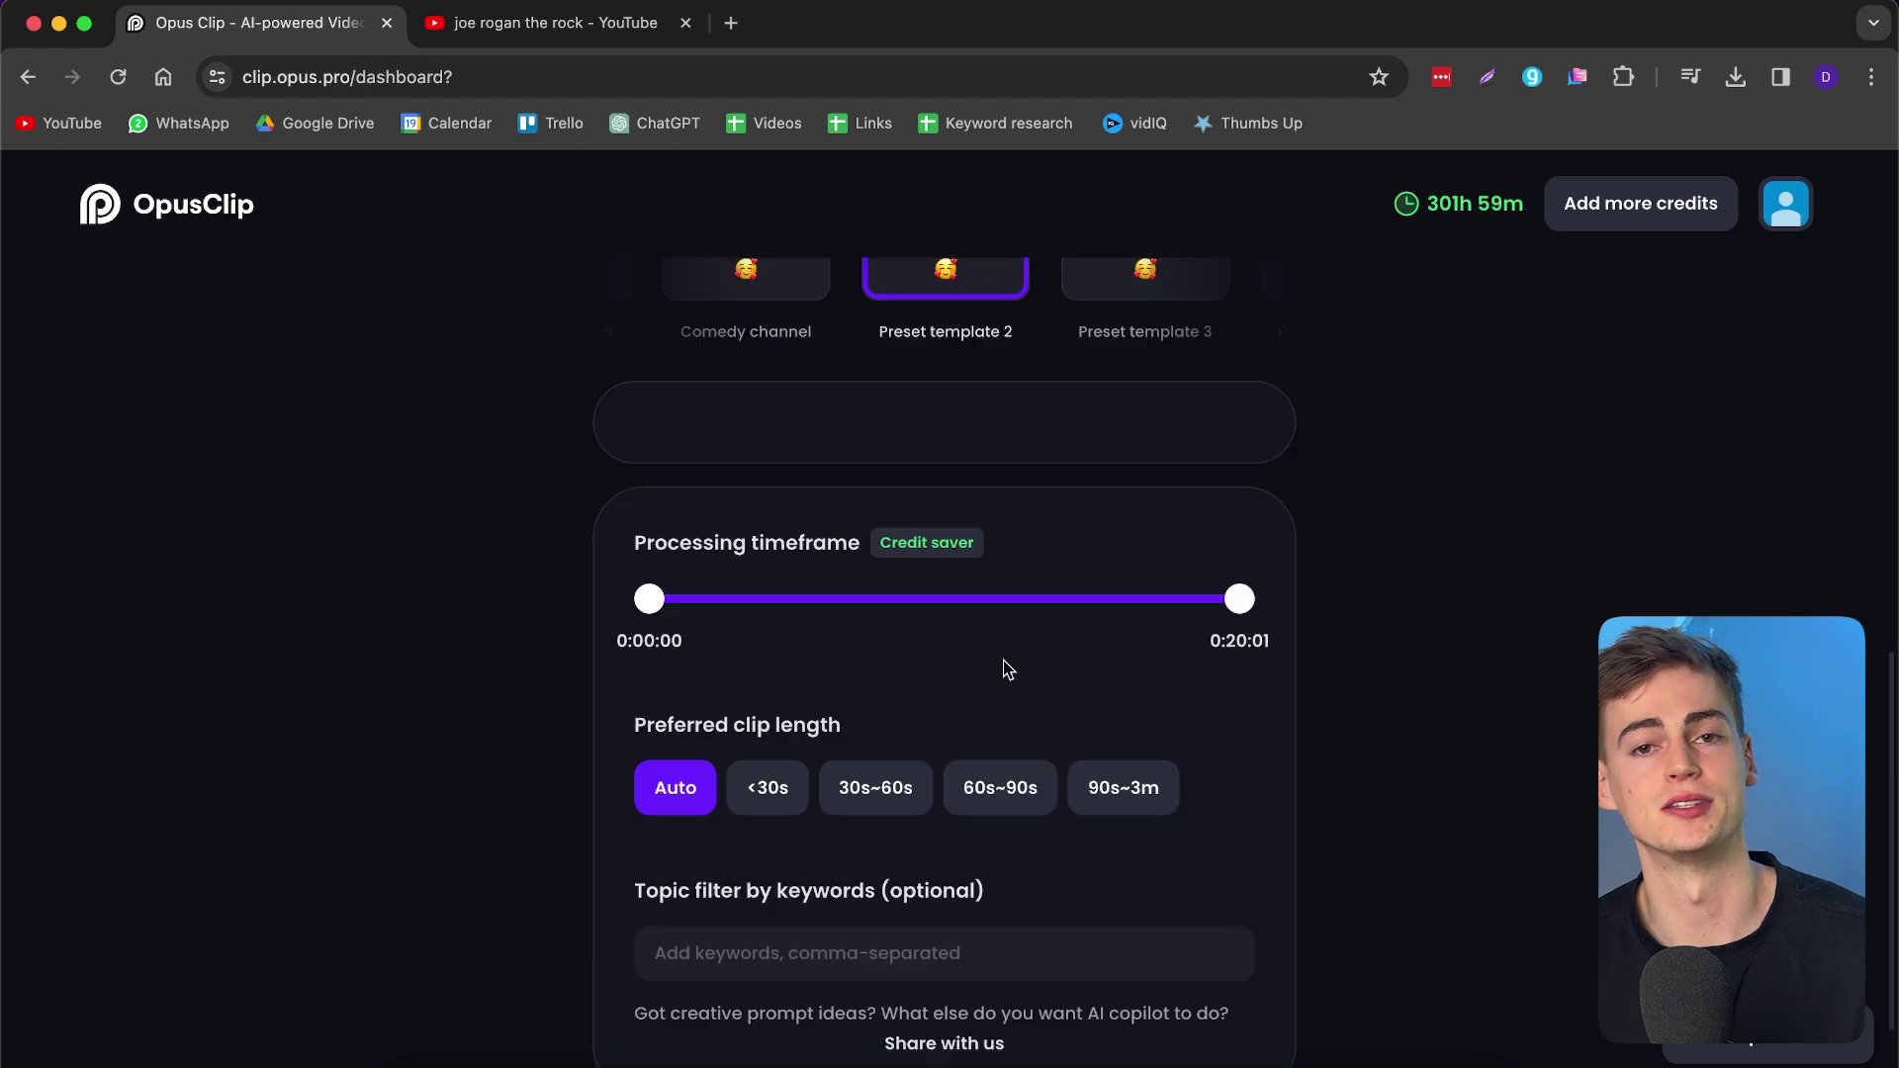